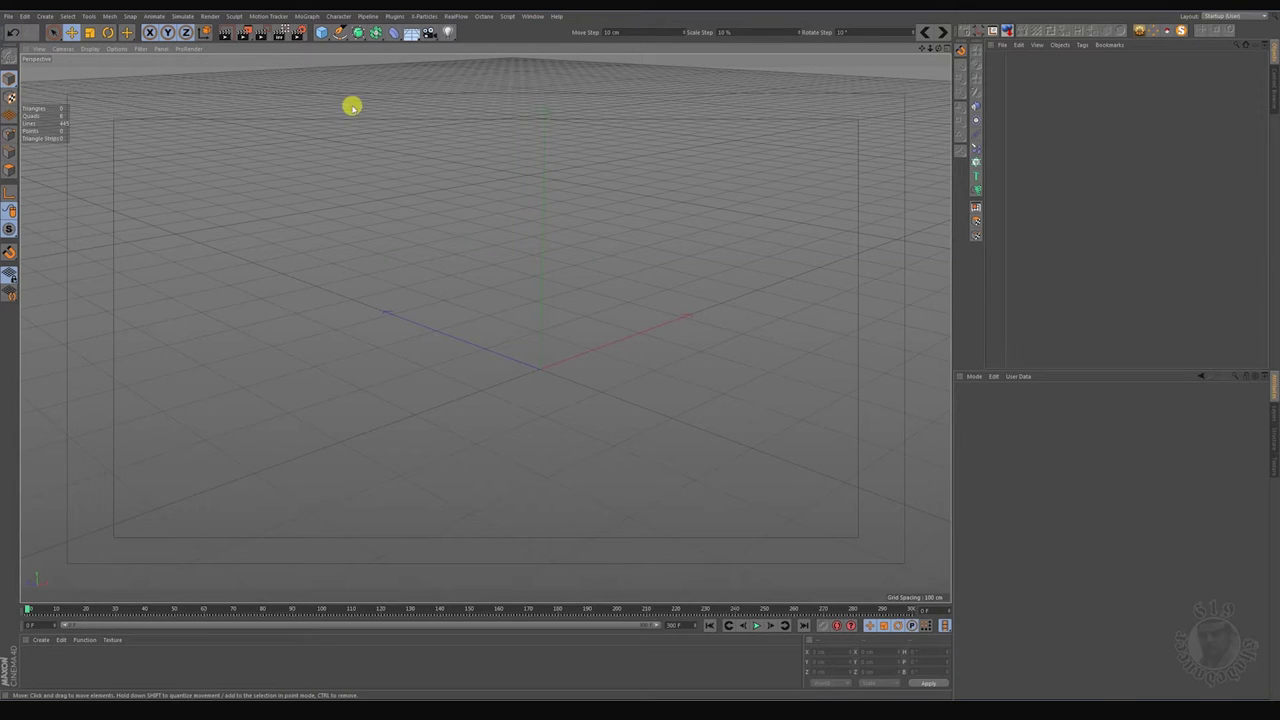
# Step: Add a cube 240 cm tall and 600 cm deep, resting on the floor at minimum Y 0
pyautogui.click(322, 32)
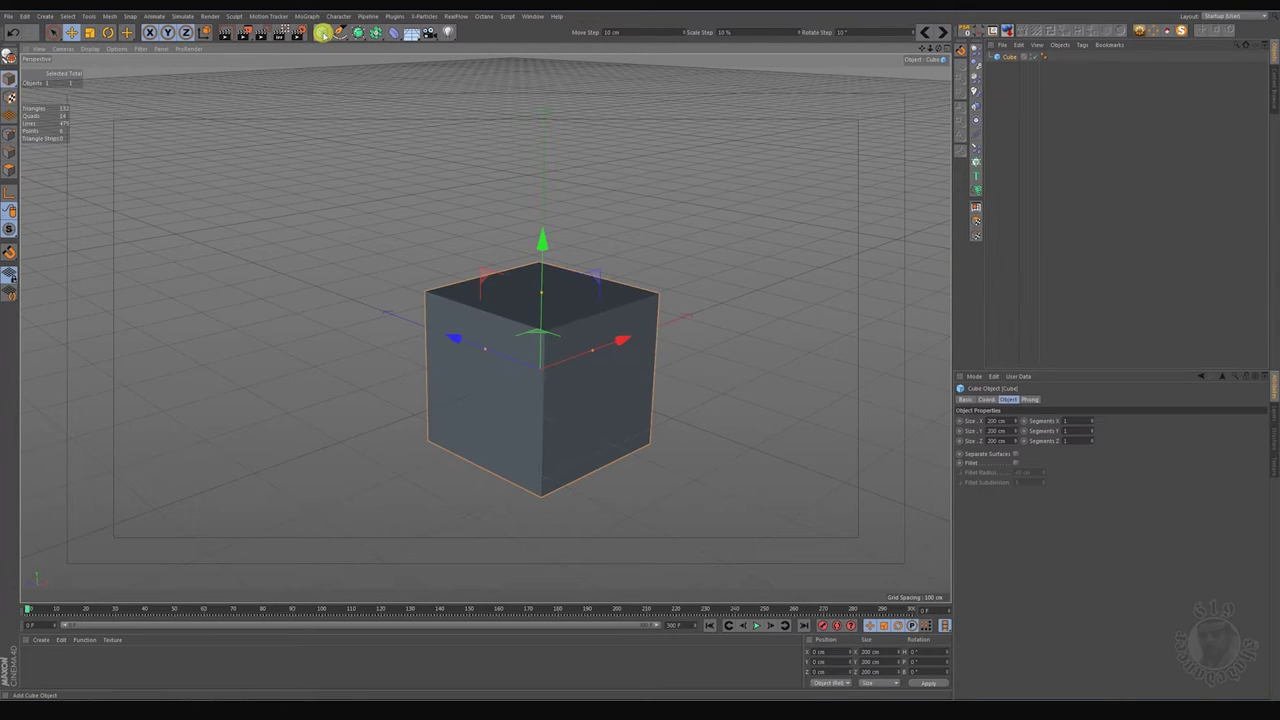
pyautogui.moveTo(590, 390)
pyautogui.keyDown('alt'); pyautogui.mouseDown()
pyautogui.moveTo(571, 366)
pyautogui.moveTo(597, 380)
pyautogui.mouseUp(); pyautogui.keyUp('alt')
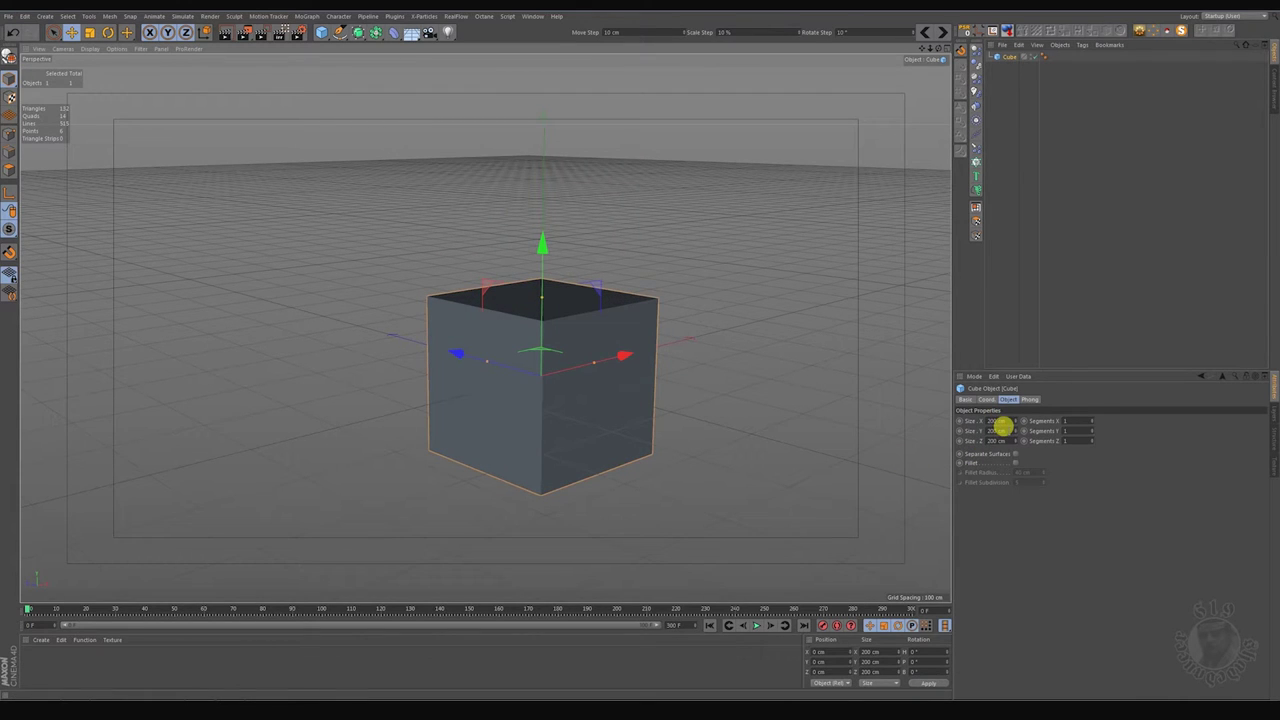
pyautogui.click(1001, 429)
pyautogui.write('240')
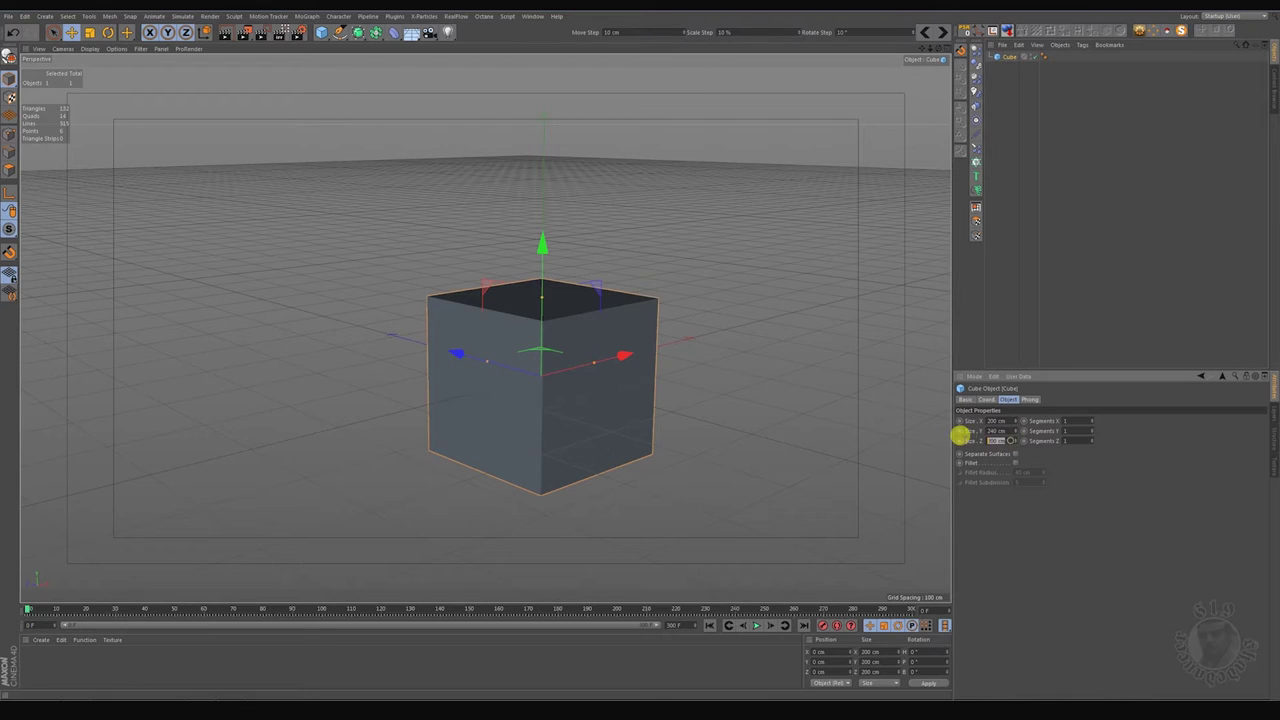
pyautogui.press('Tab')
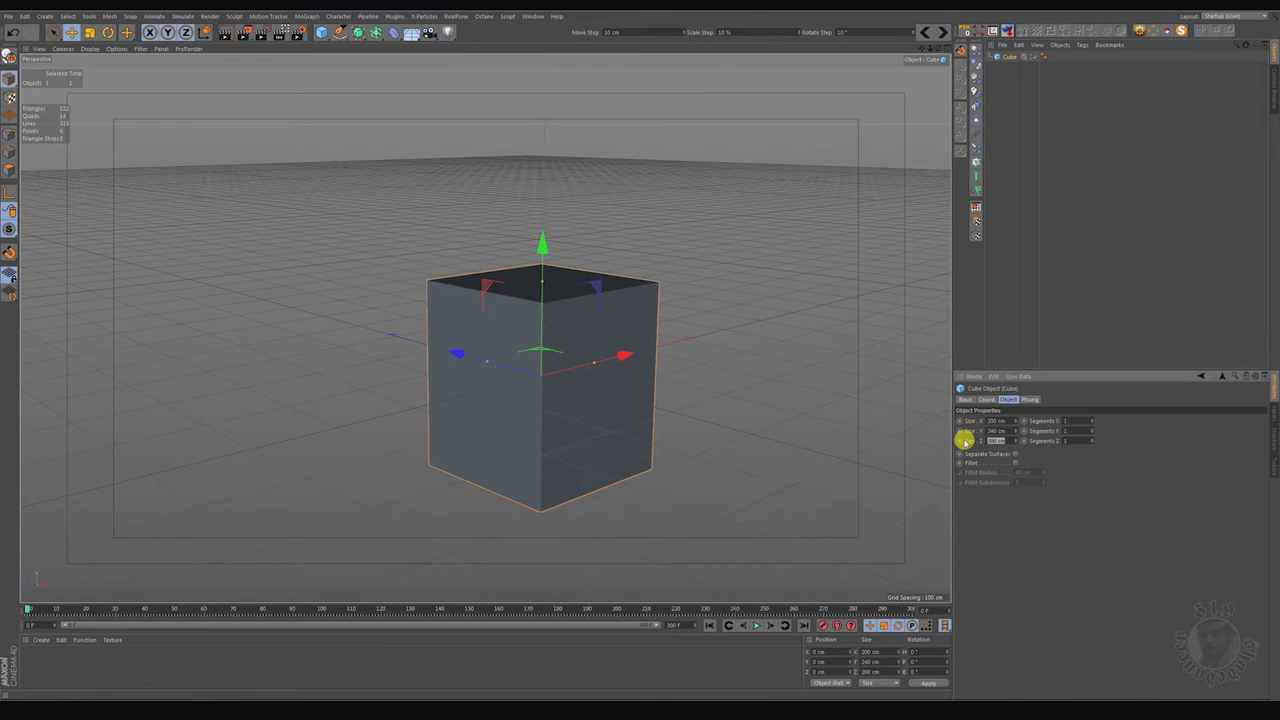
pyautogui.write('600')
pyautogui.press('Return')
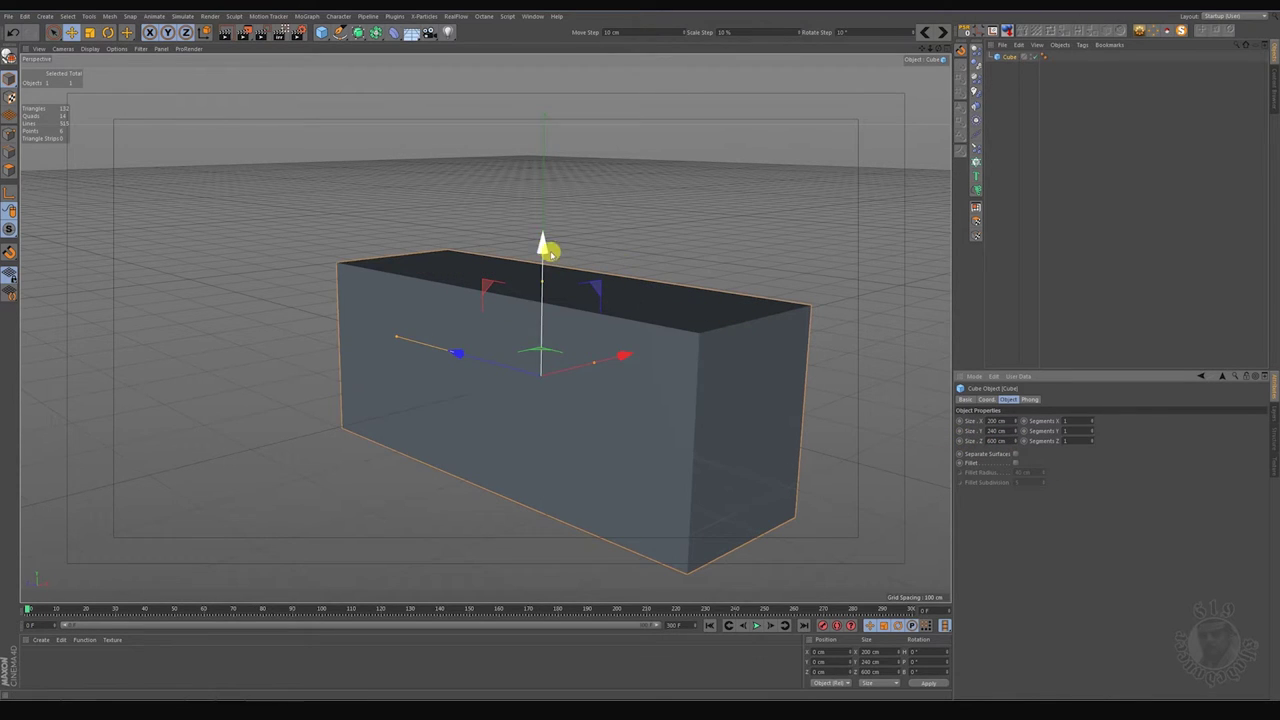
pyautogui.moveTo(542, 245); pyautogui.dragTo(541, 238)
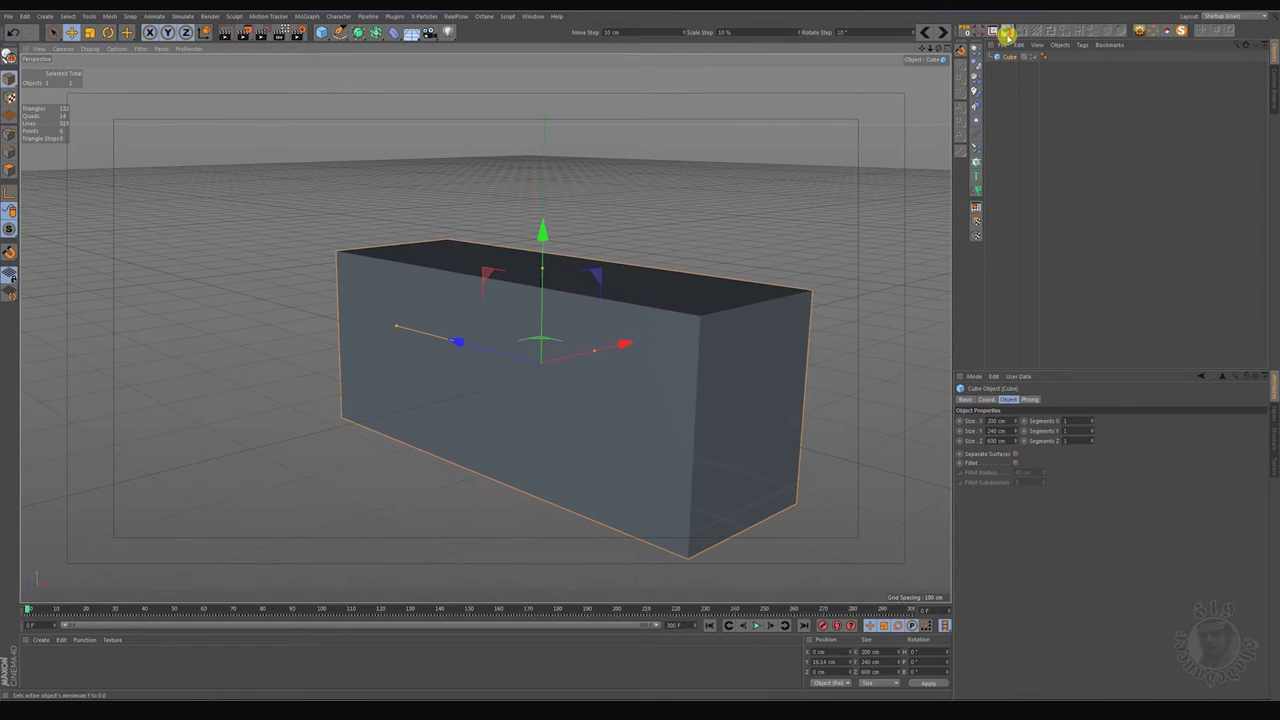
pyautogui.click(1008, 33)
pyautogui.moveTo(623, 194)
pyautogui.keyDown('alt'); pyautogui.mouseDown()
pyautogui.moveTo(584, 300)
pyautogui.moveTo(658, 314)
pyautogui.moveTo(615, 327)
pyautogui.mouseUp(); pyautogui.keyUp('alt')
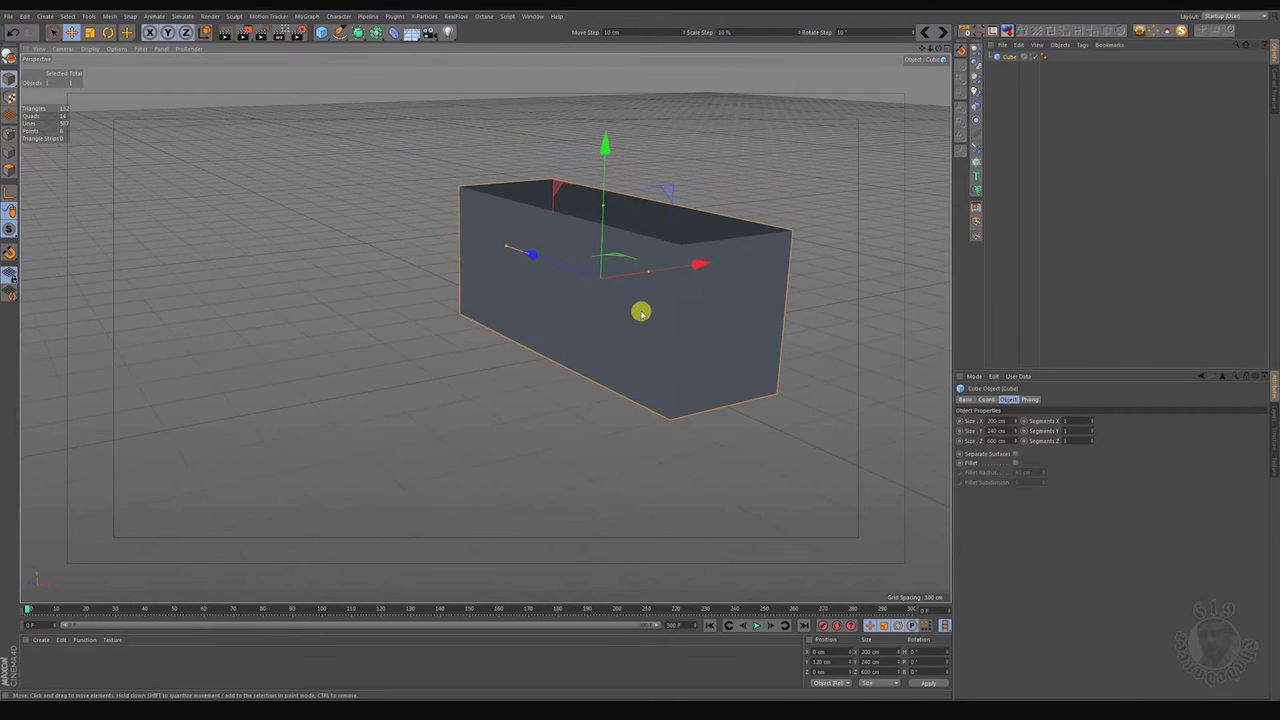
# Step: Subdivide the cube into 10, 12 and 30 segments along X, Y and Z
pyautogui.click(1079, 416)
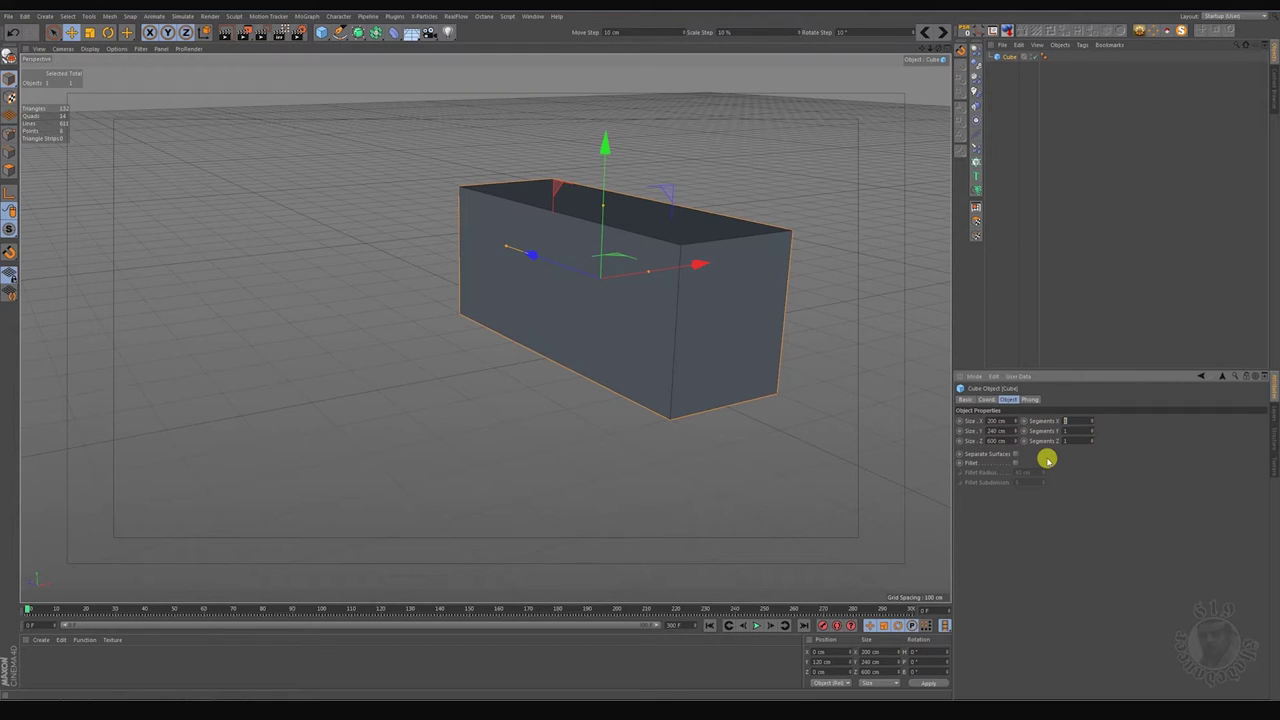
pyautogui.press('Return')
pyautogui.press('Tab')
pyautogui.write('12')
pyautogui.press('Tab')
pyautogui.write('30')
pyautogui.press('Return')
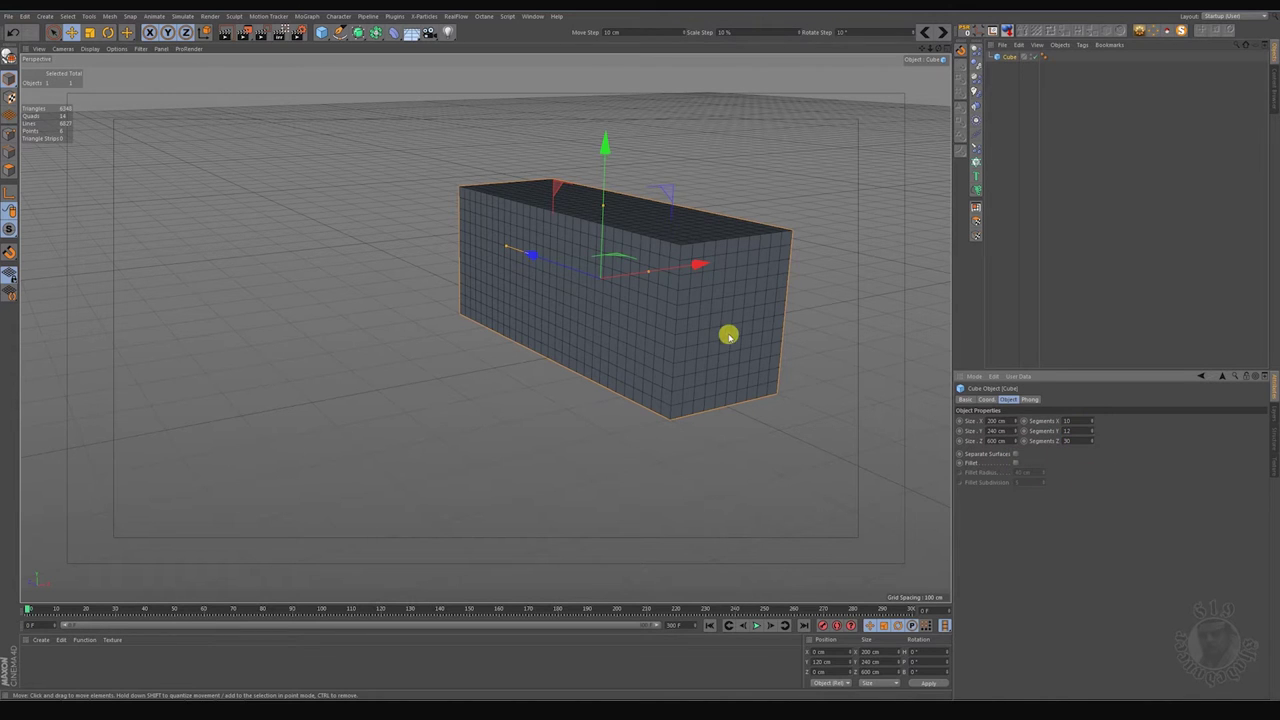
pyautogui.keyDown('alt'); pyautogui.moveTo(729, 337); pyautogui.dragTo(714, 342); pyautogui.keyUp('alt')
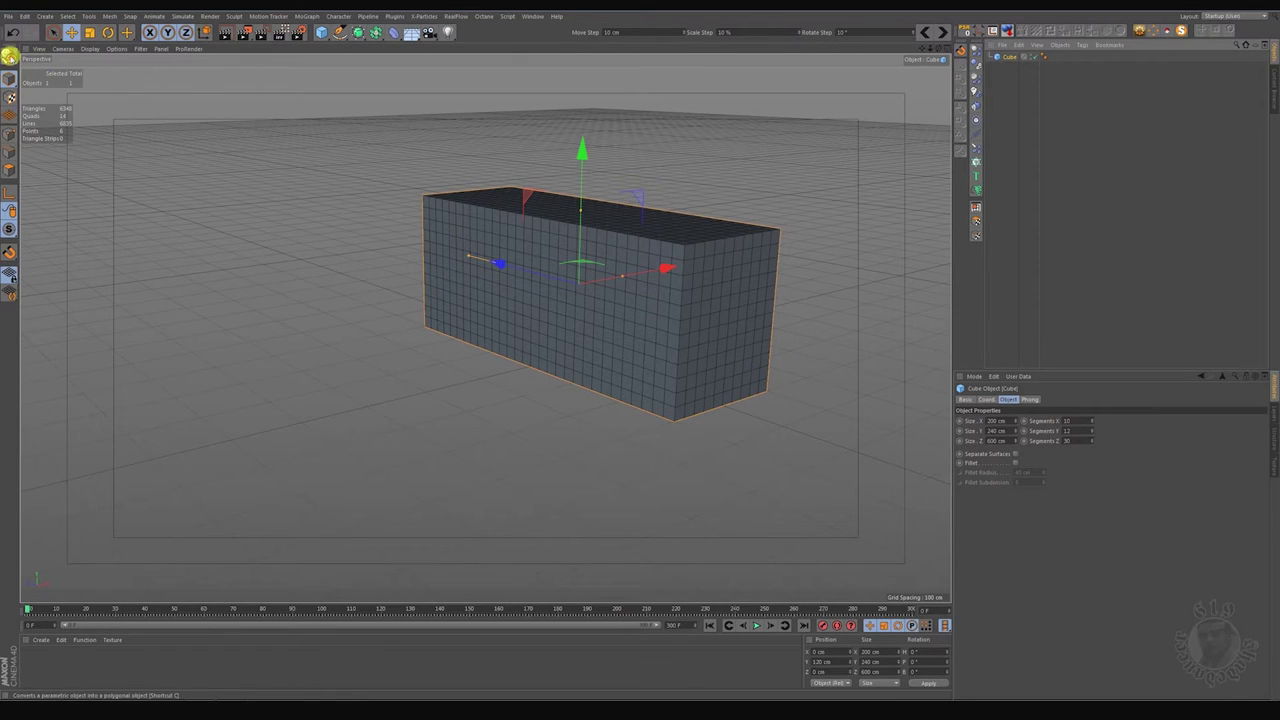
# Step: Make the cube editable and delete its front and bottom faces
pyautogui.click(8, 55)
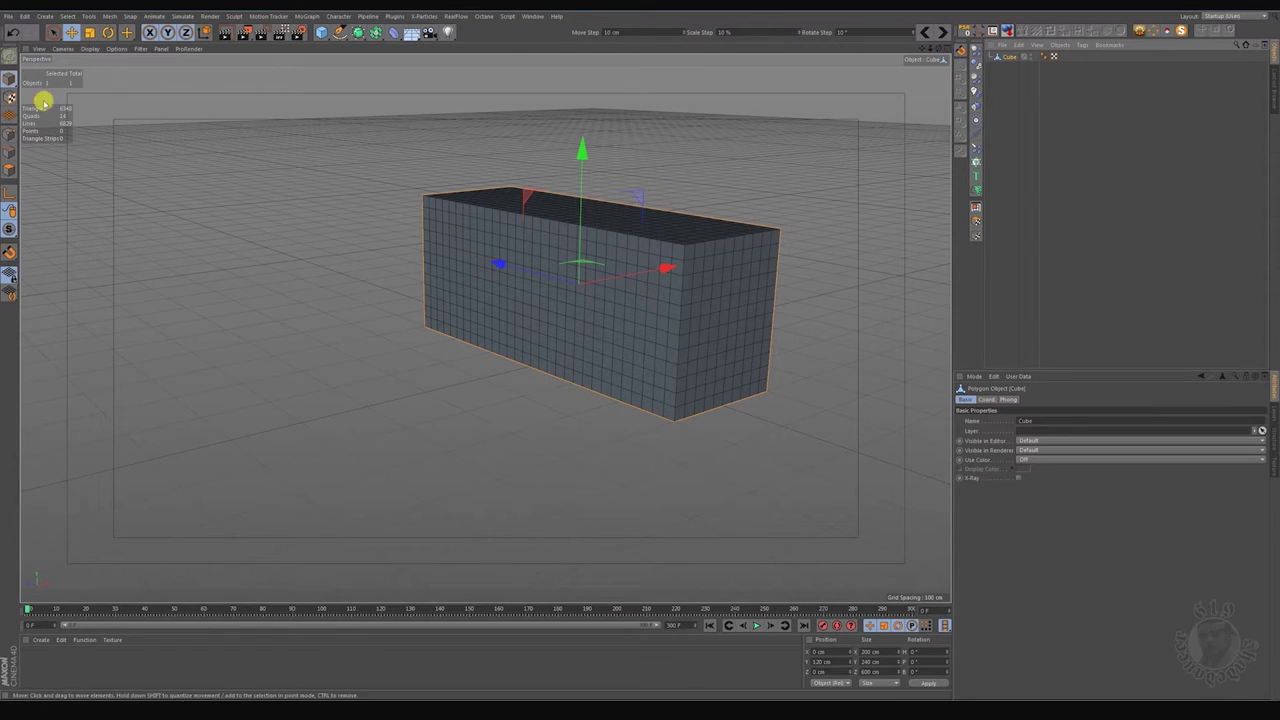
pyautogui.click(8, 171)
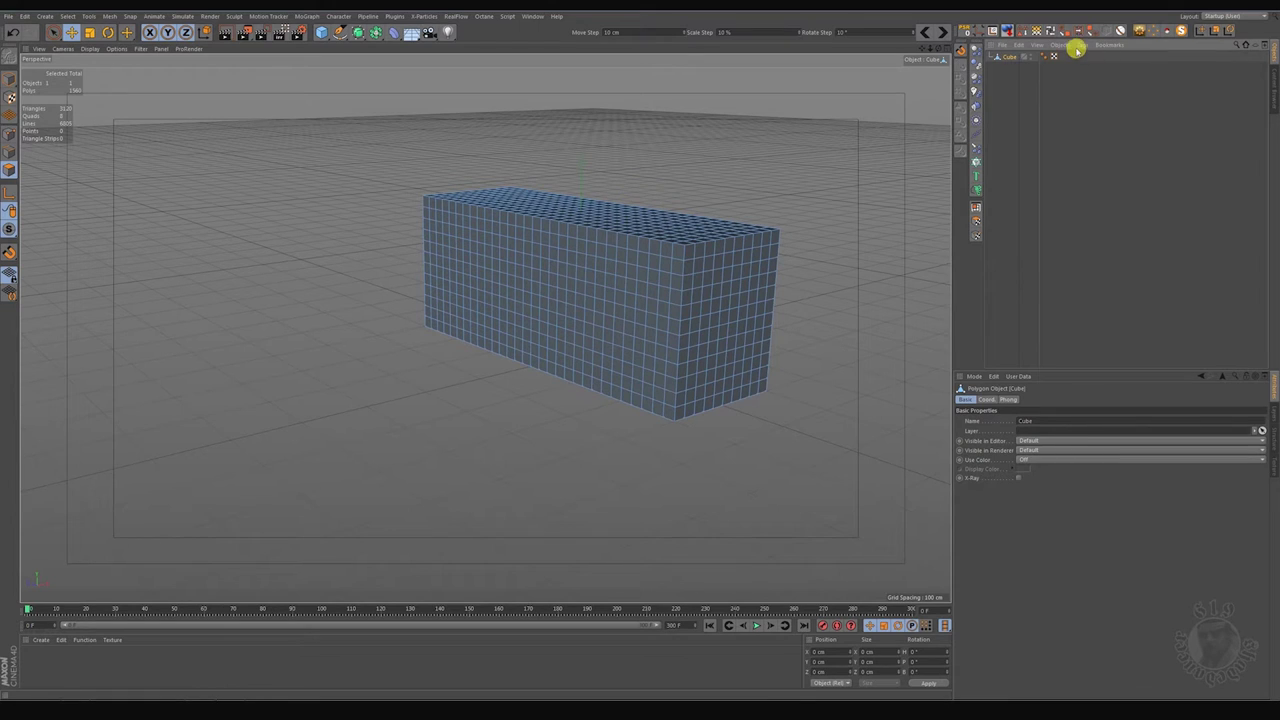
pyautogui.click(1122, 31)
pyautogui.click(614, 317)
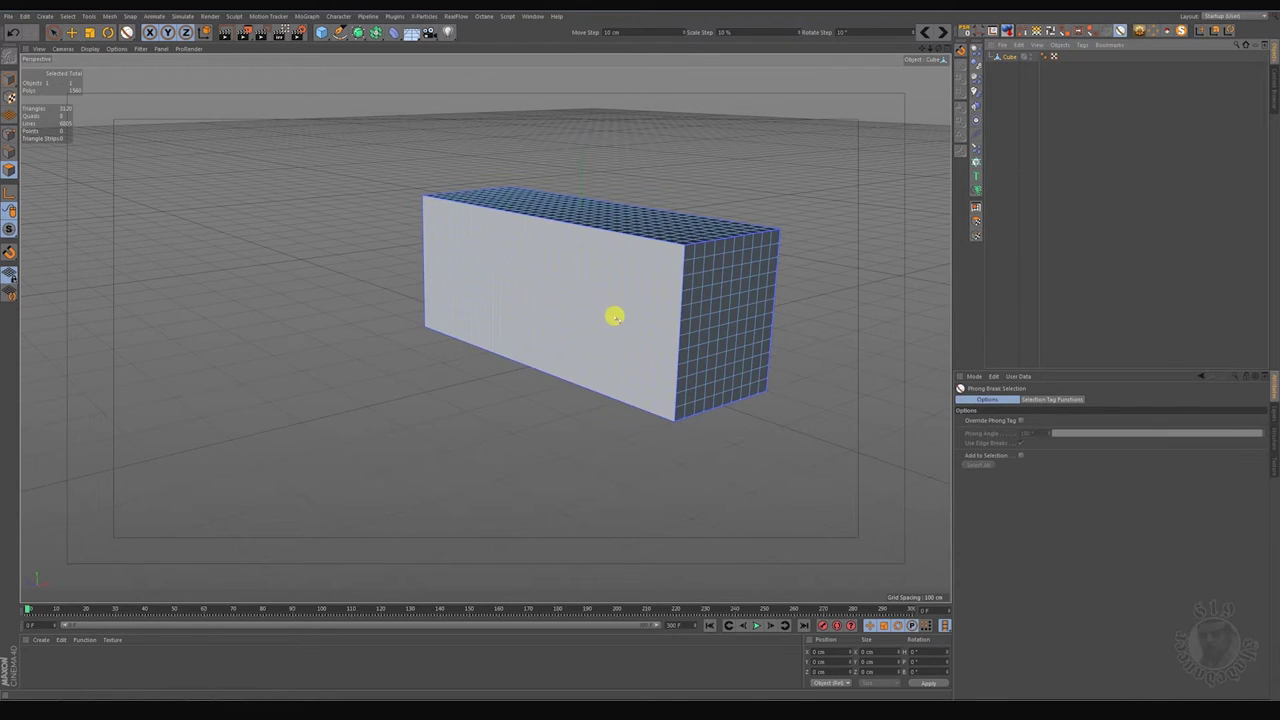
pyautogui.click(552, 307)
pyautogui.press('Delete')
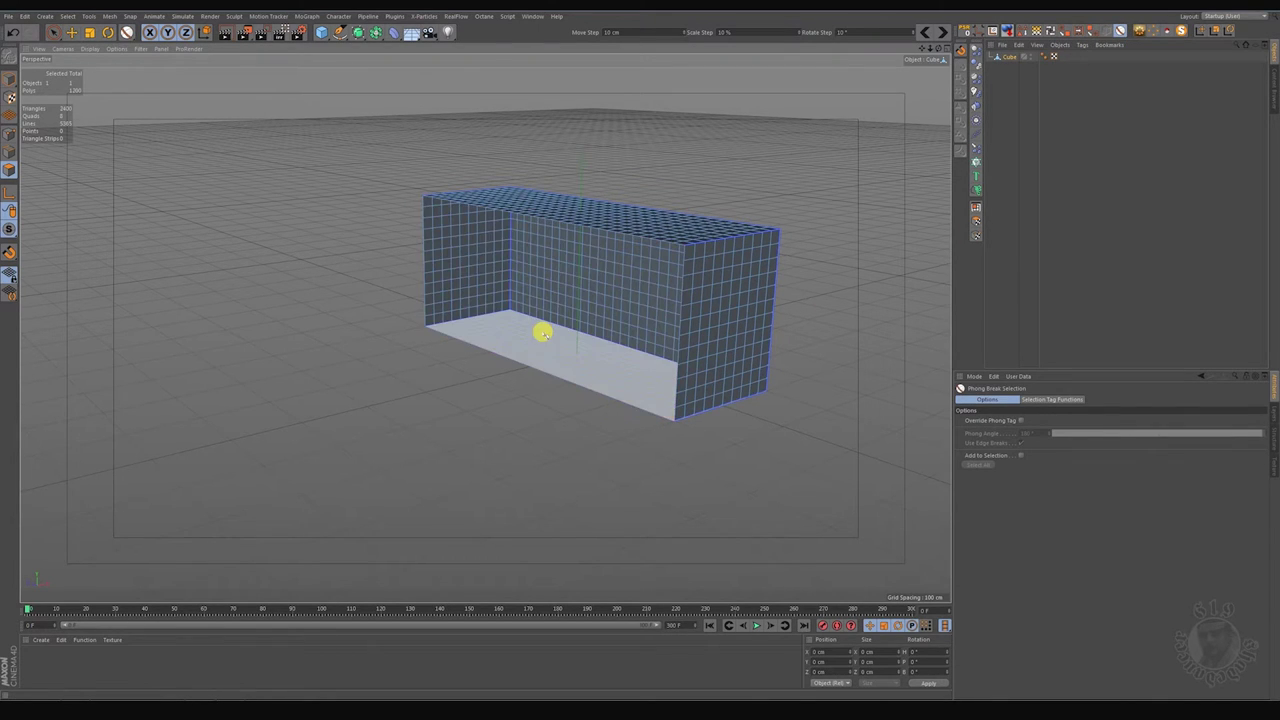
pyautogui.click(589, 367)
pyautogui.press('Delete')
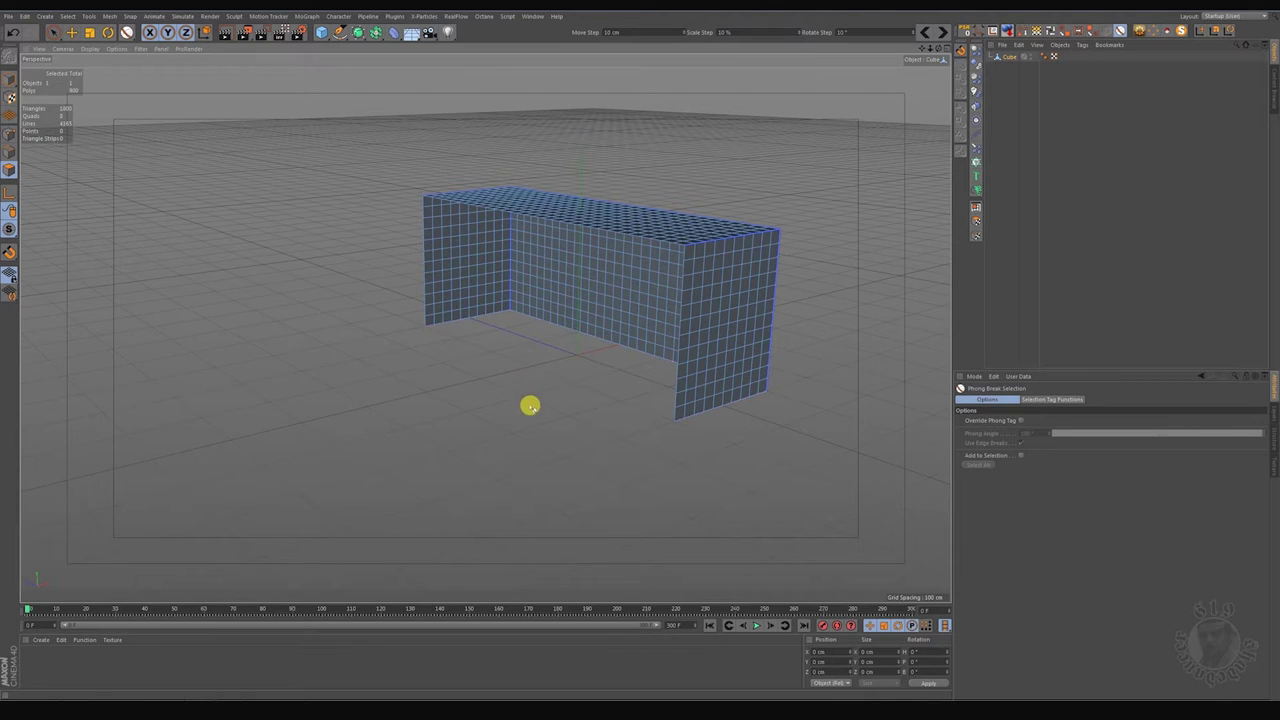
# Step: Optimize all the mesh's points to clean up leftovers, then return to Model mode
pyautogui.click(9, 133)
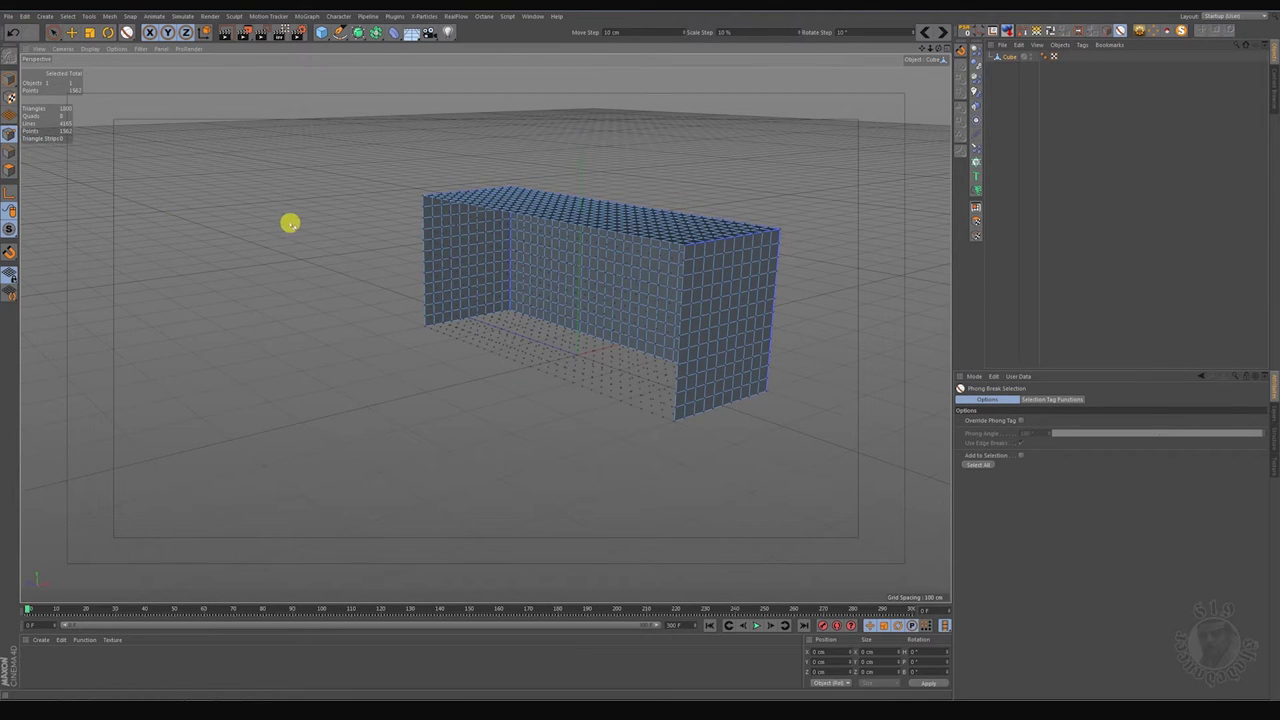
pyautogui.hotkey('ctrl', 'a')
pyautogui.rightClick(291, 211)
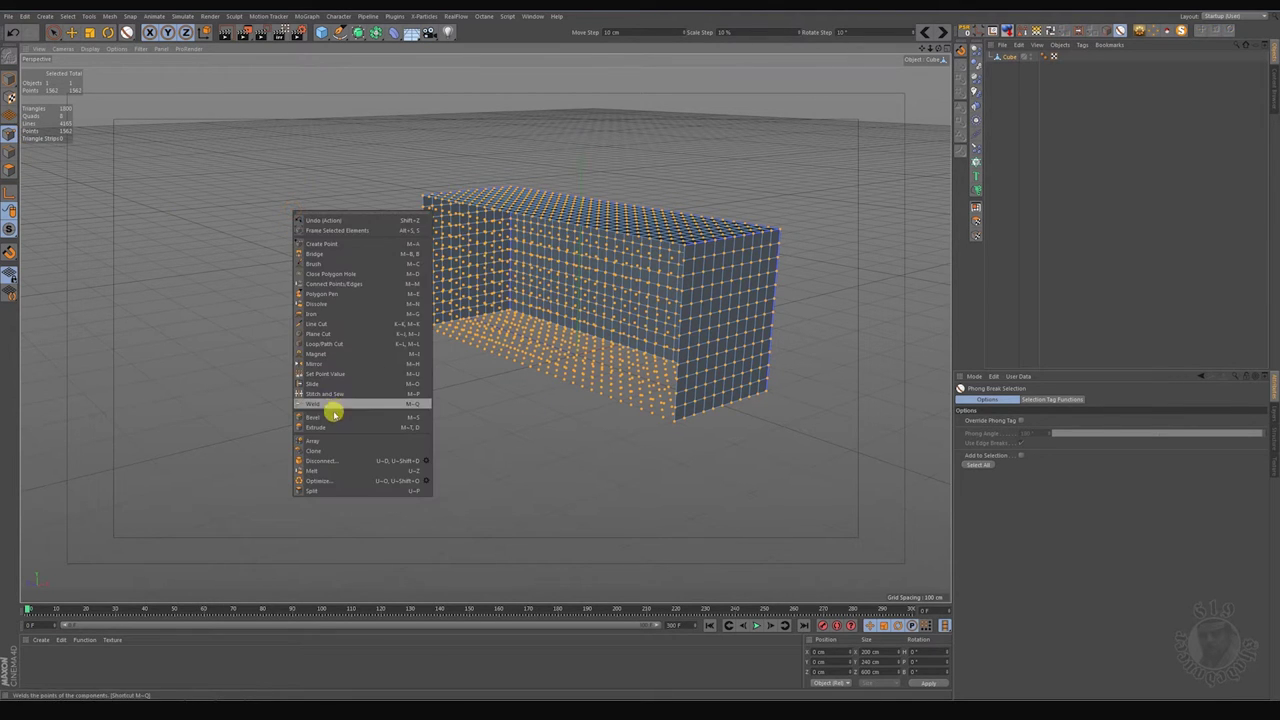
pyautogui.click(316, 481)
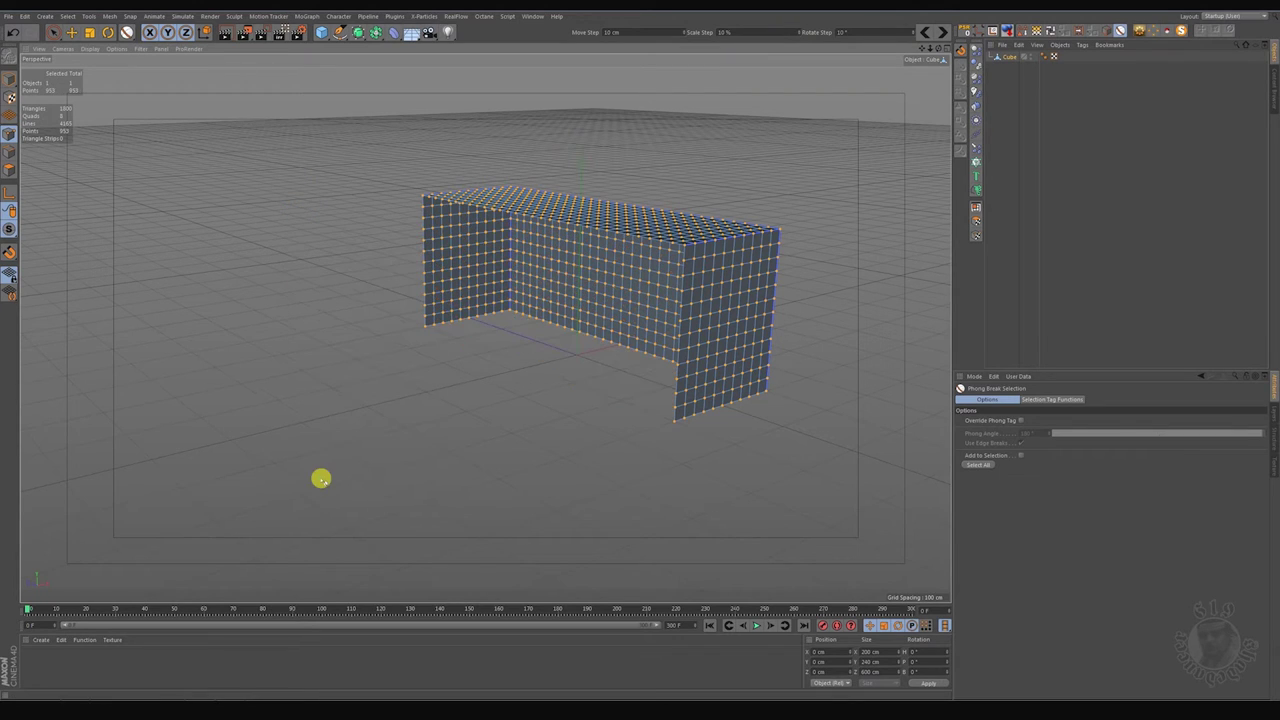
pyautogui.click(10, 98)
pyautogui.click(71, 32)
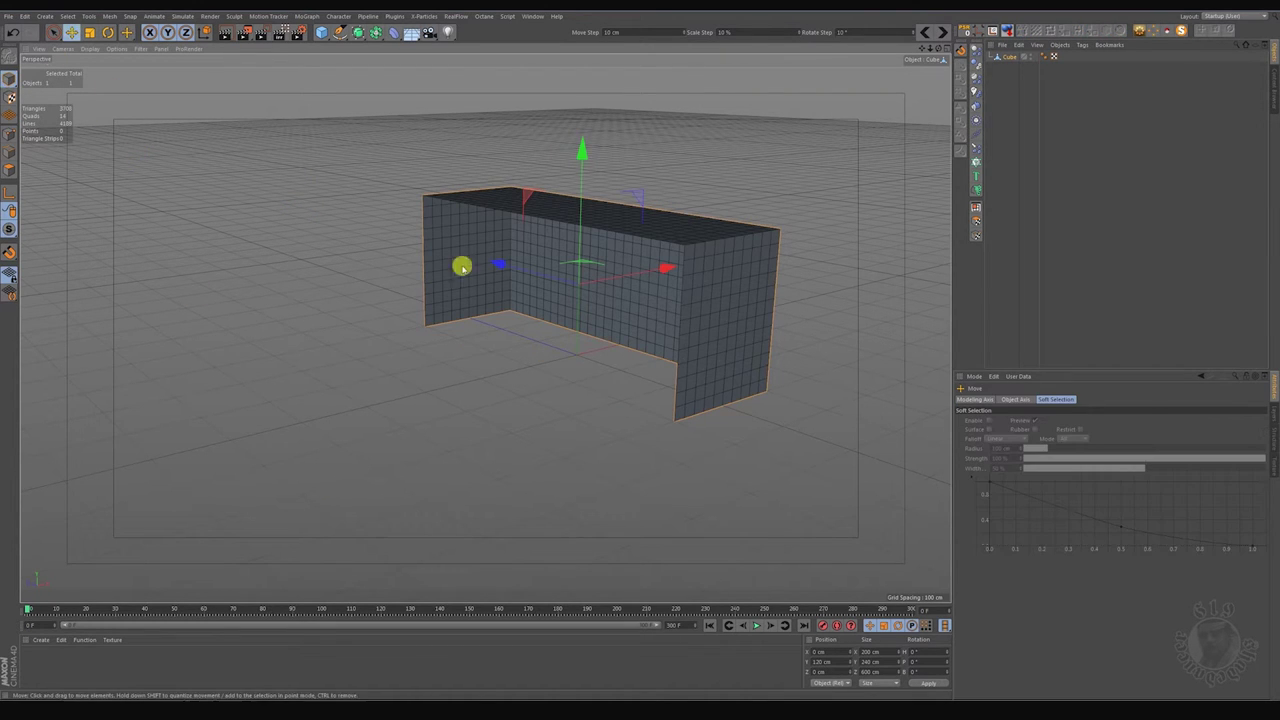
# Step: Rename the cube to Net and switch to Edge mode in a maximized Front view
pyautogui.click(1010, 56)
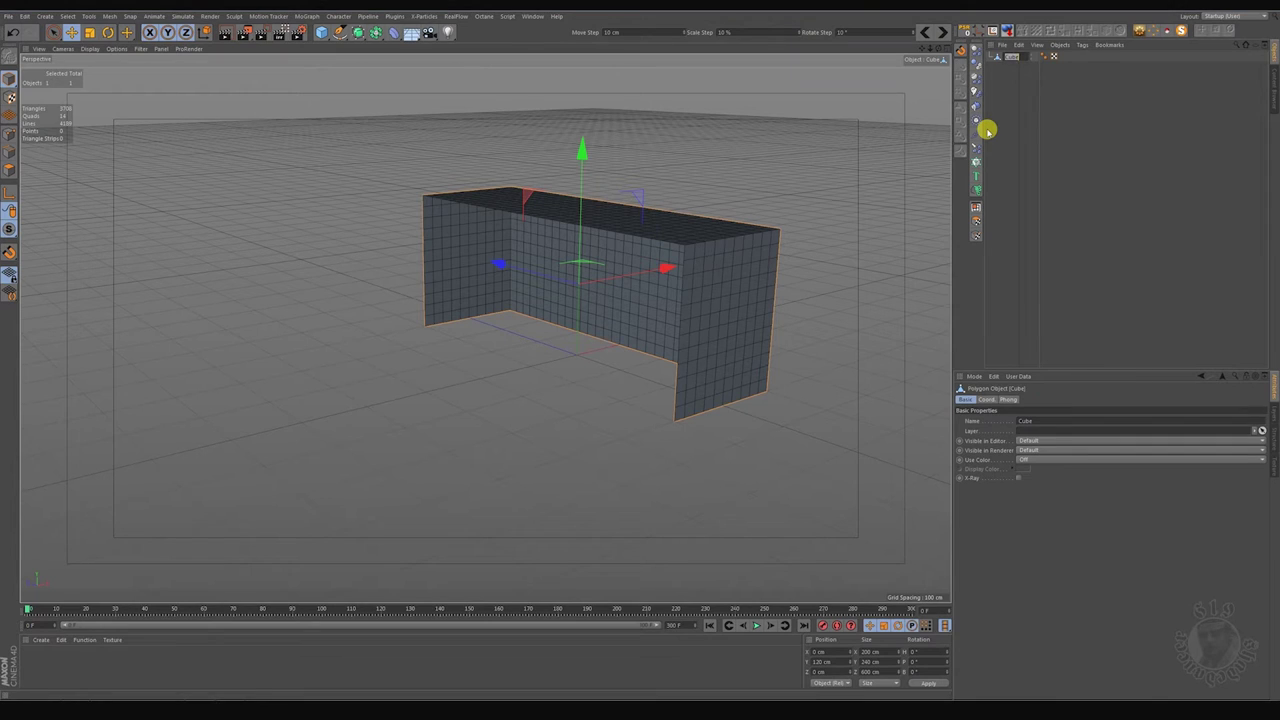
pyautogui.write('Net')
pyautogui.press('Return')
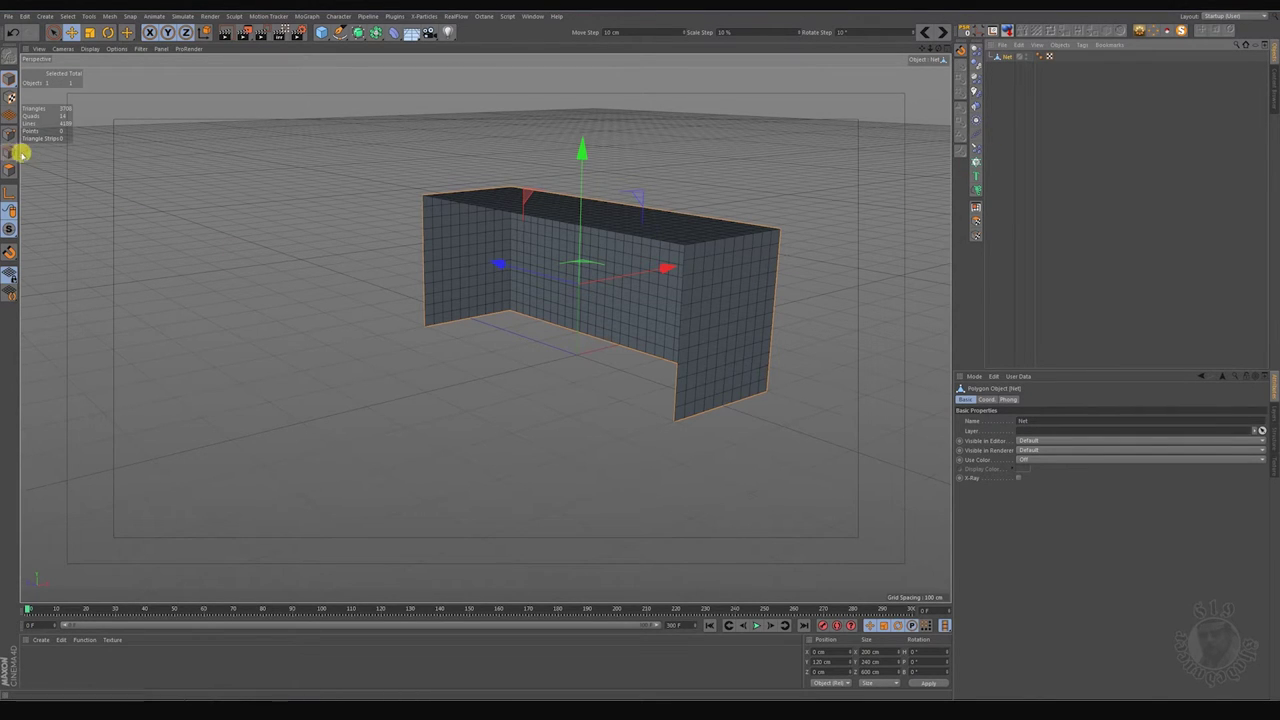
pyautogui.click(15, 152)
pyautogui.middleClick(520, 370)
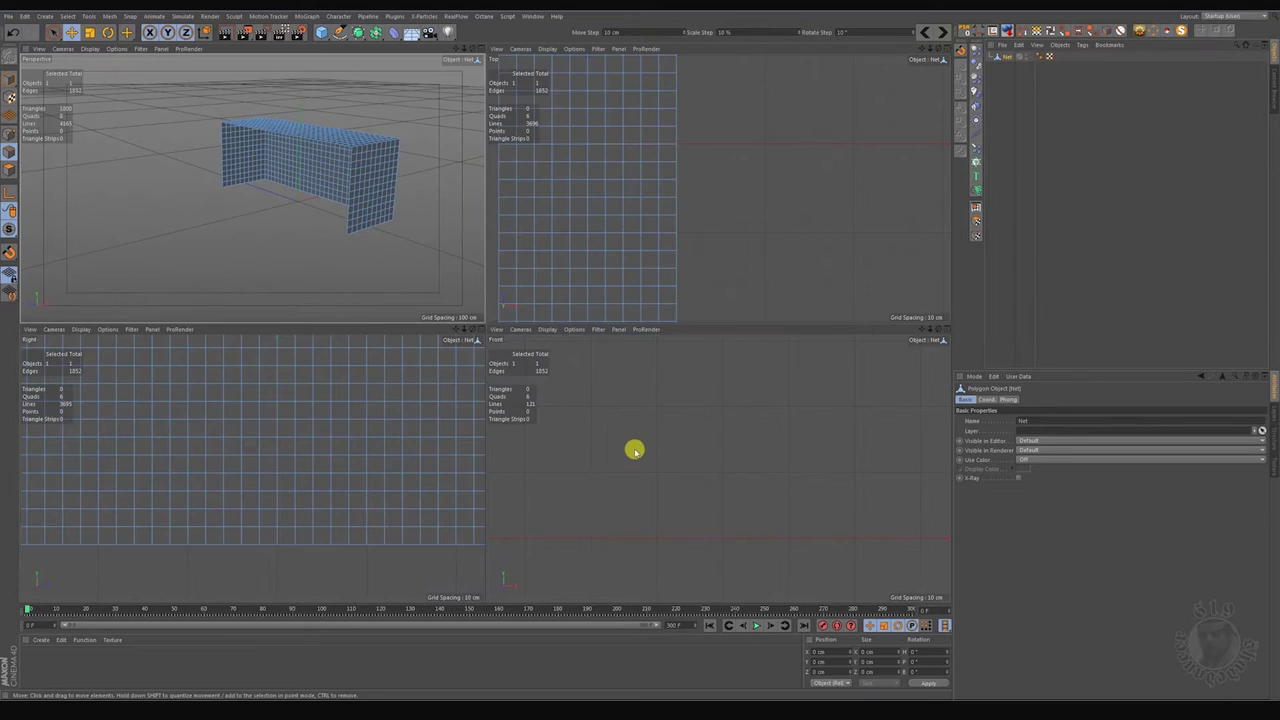
pyautogui.middleClick(620, 445)
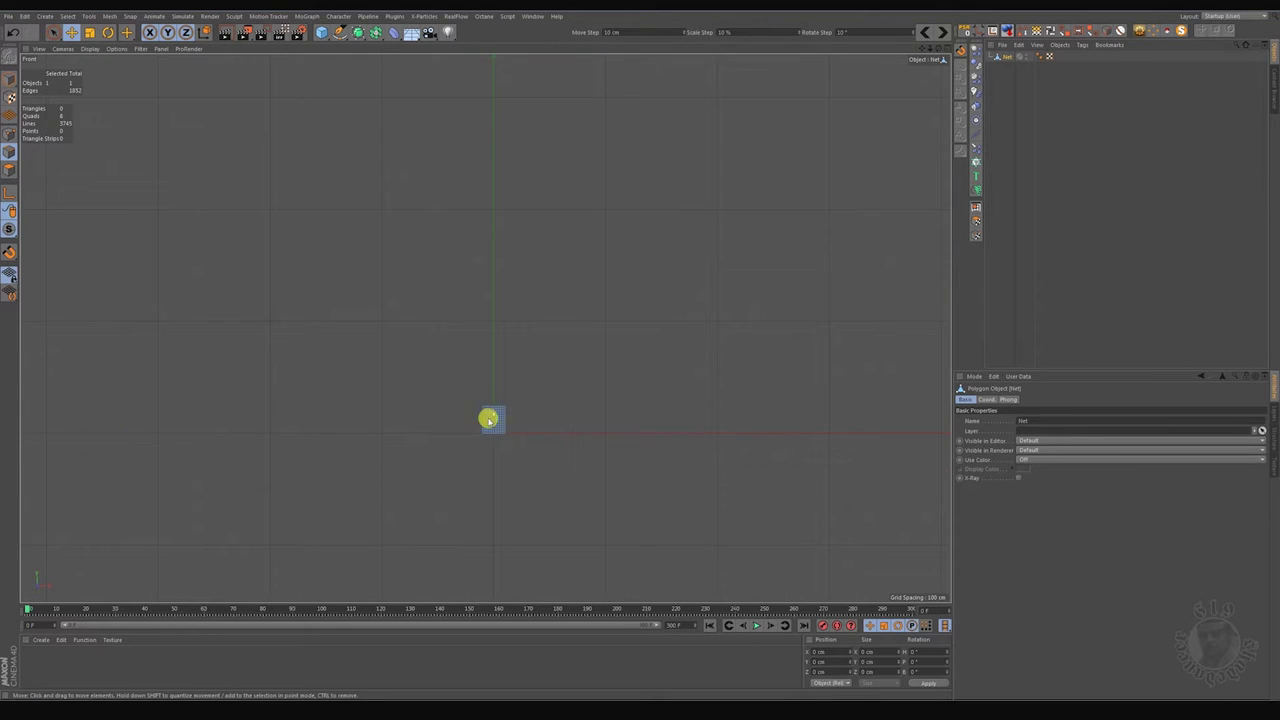
pyautogui.scroll(10, 488, 420)
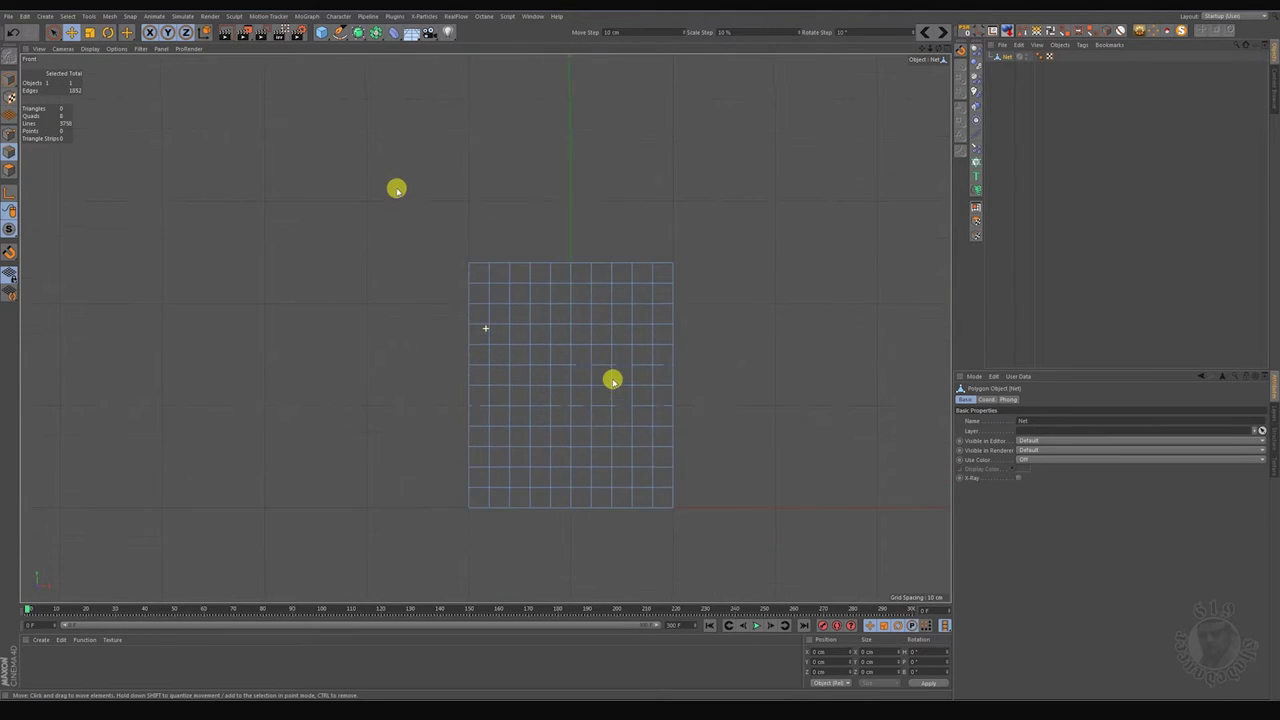
# Step: Rectangle-select the edges framing the open front, with Only Select Visible Elements off
pyautogui.click(55, 35)
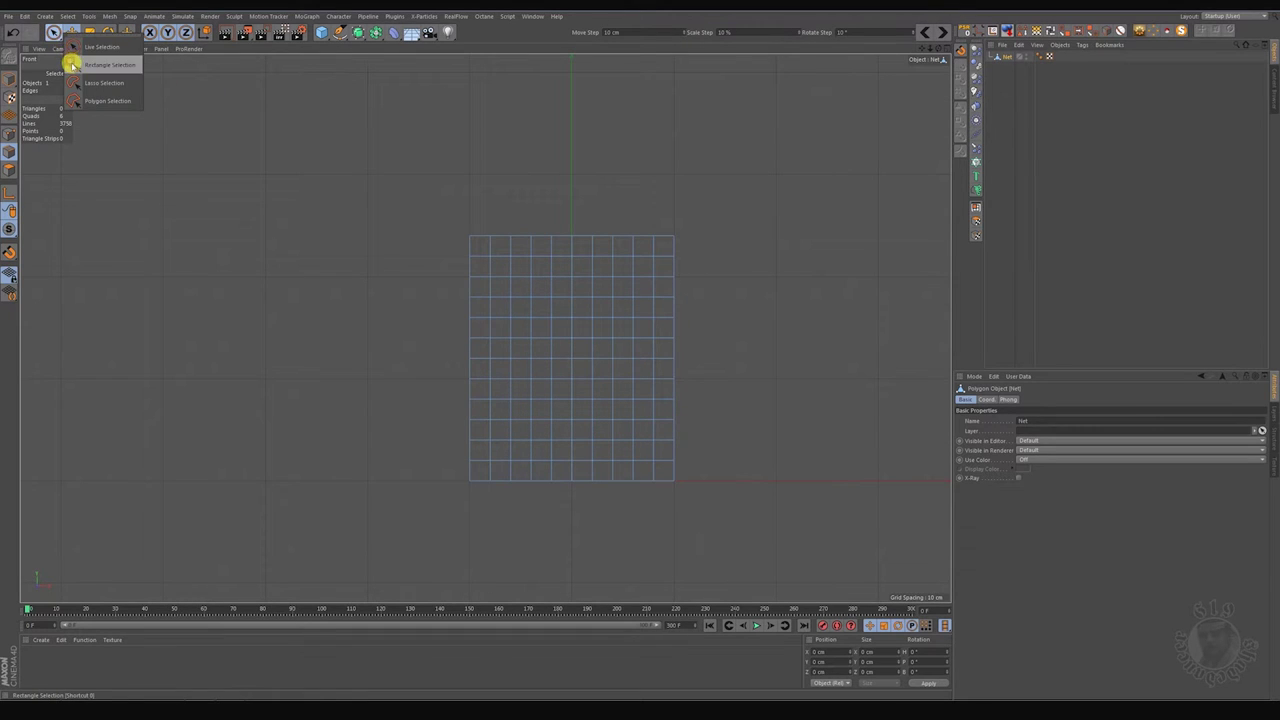
pyautogui.click(73, 65)
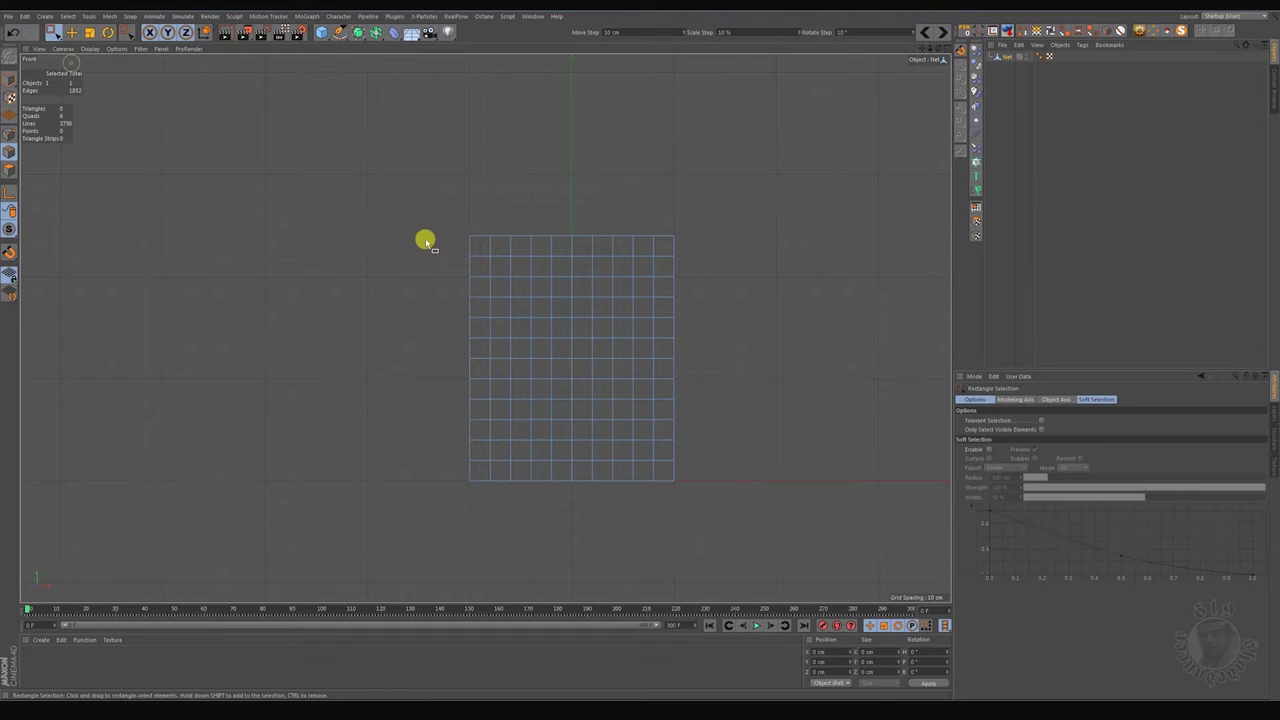
pyautogui.click(1041, 430)
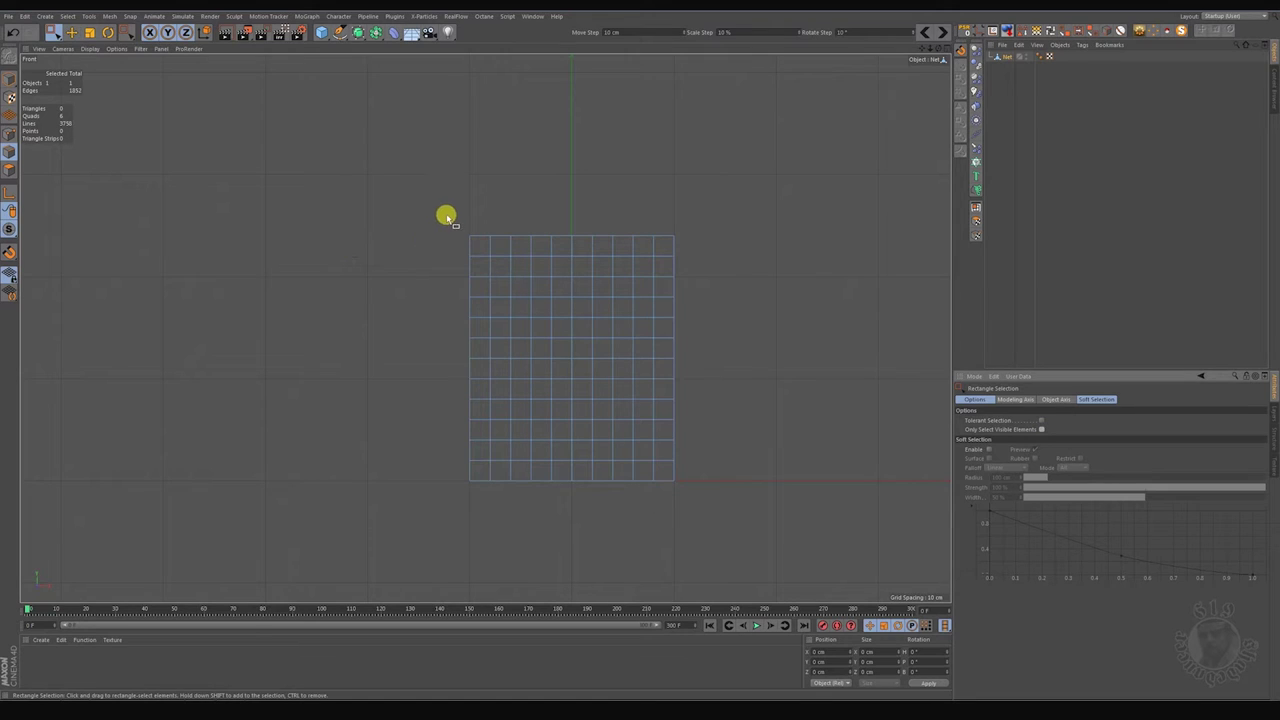
pyautogui.moveTo(446, 215); pyautogui.dragTo(471, 505)
pyautogui.middleClick(727, 418)
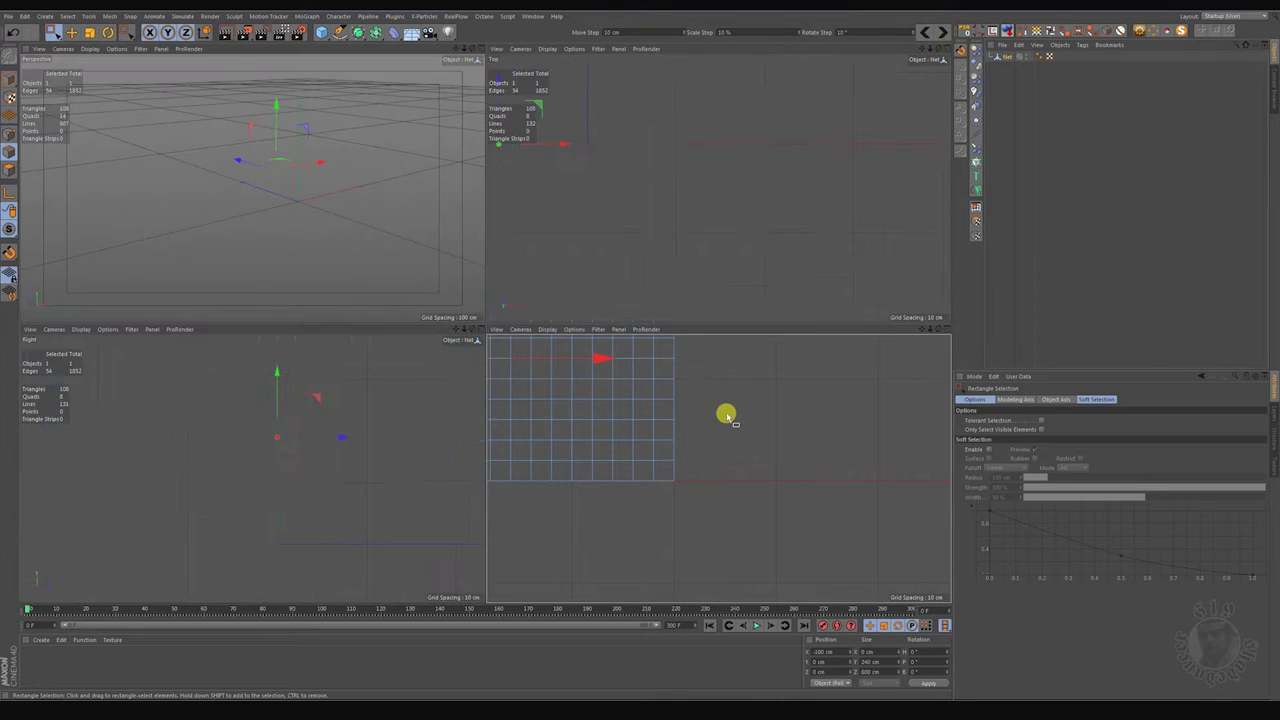
pyautogui.middleClick(386, 258)
pyautogui.moveTo(674, 314)
pyautogui.keyDown('alt'); pyautogui.mouseDown()
pyautogui.moveTo(643, 311)
pyautogui.moveTo(671, 314)
pyautogui.mouseUp(); pyautogui.keyUp('alt')
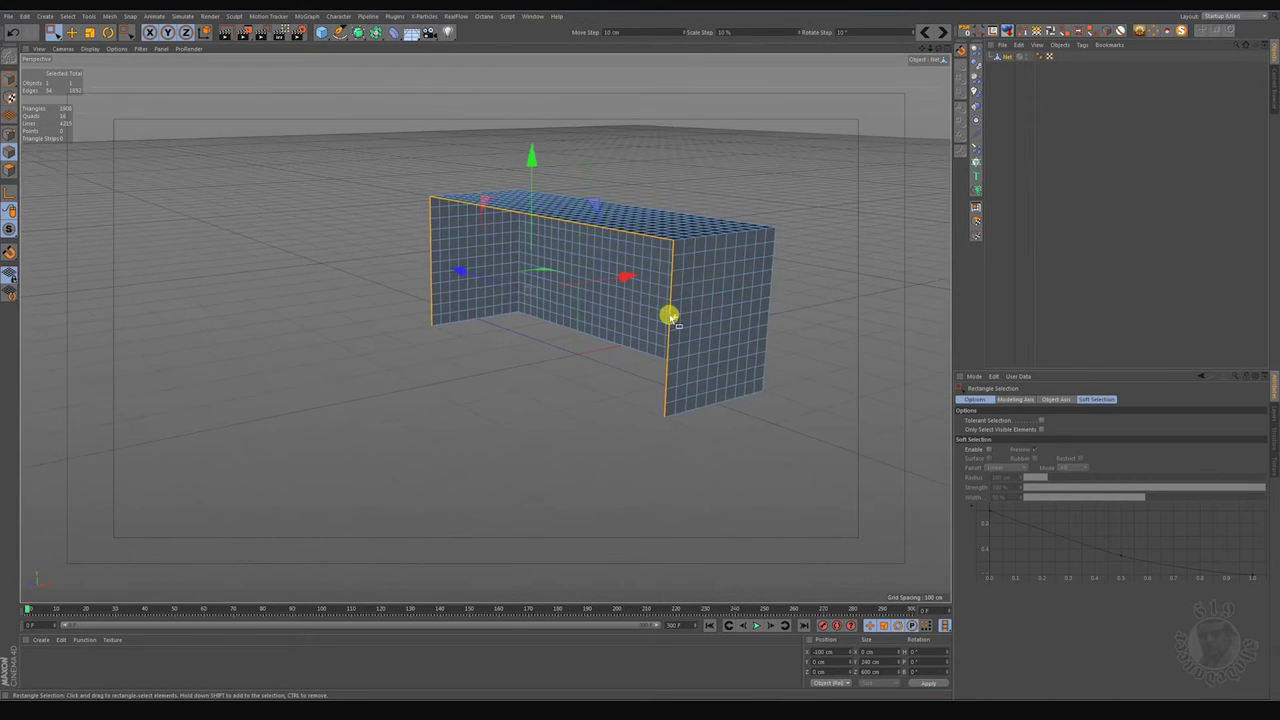
# Step: Convert the selected edges to Net.Spline, move it to the top level, and add a Circle spline
pyautogui.click(109, 16)
pyautogui.moveTo(119, 41)
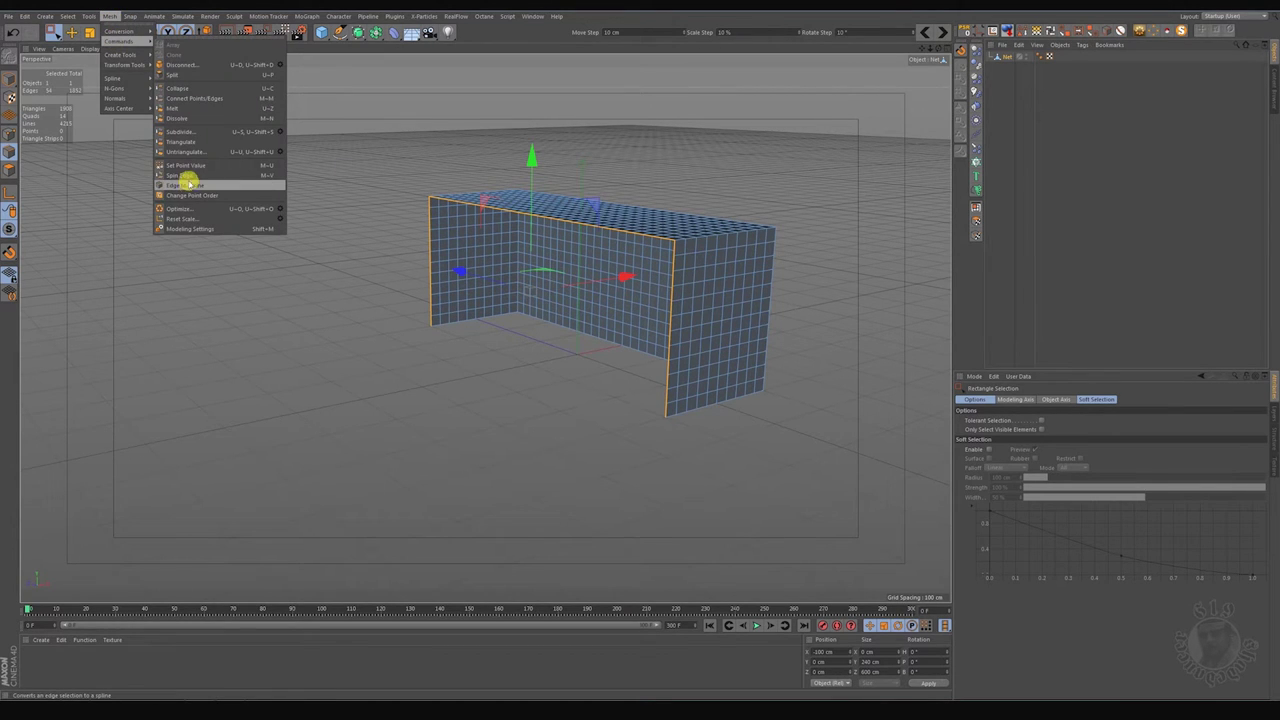
pyautogui.click(187, 186)
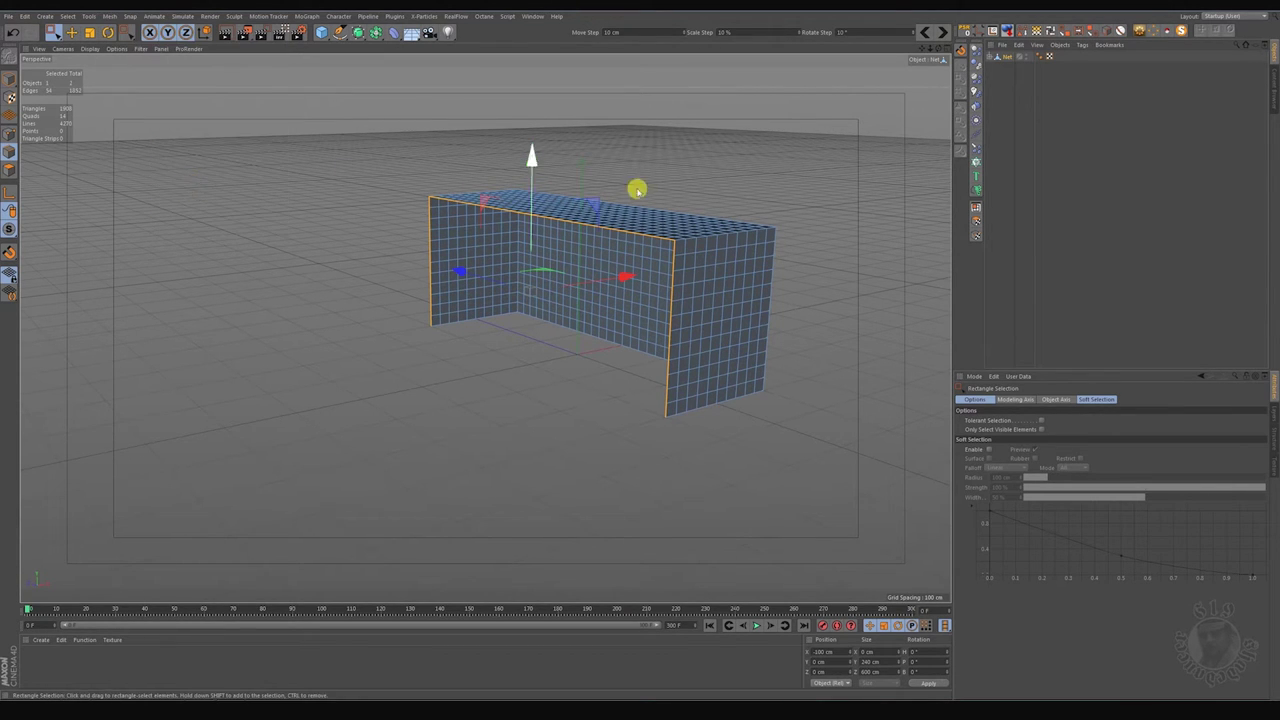
pyautogui.click(989, 57)
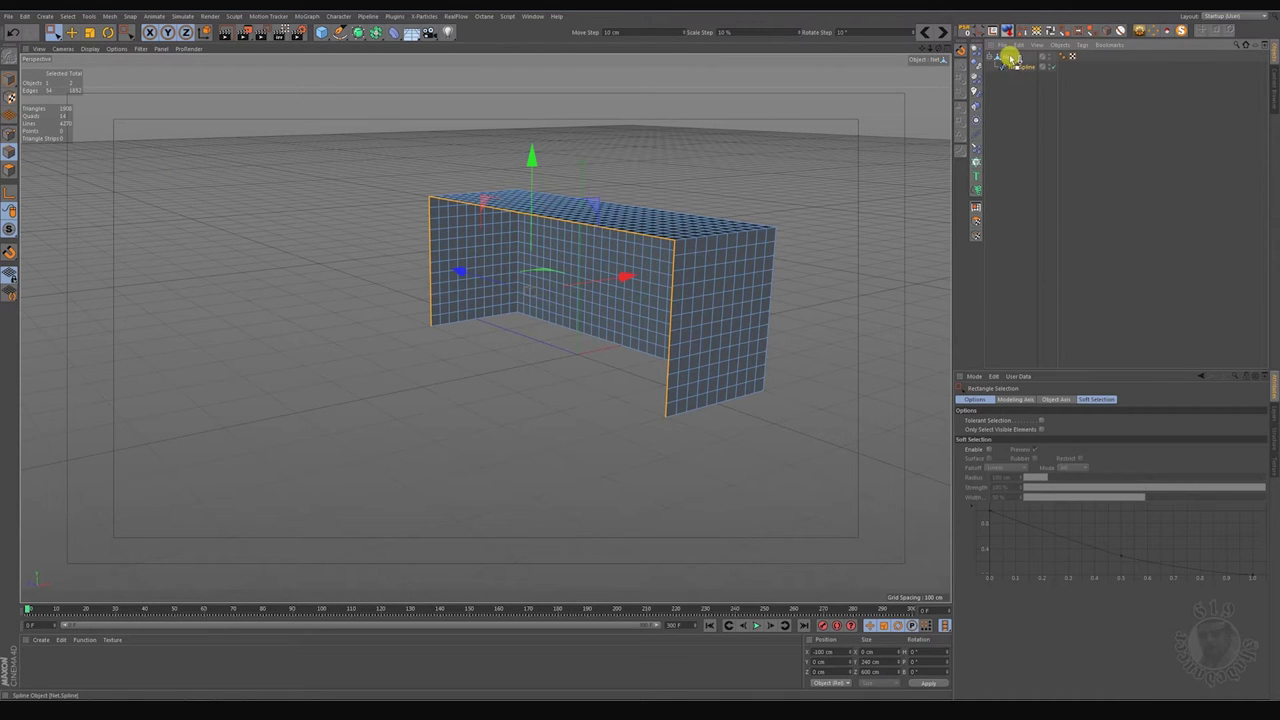
pyautogui.moveTo(1008, 57); pyautogui.dragTo(1007, 48)
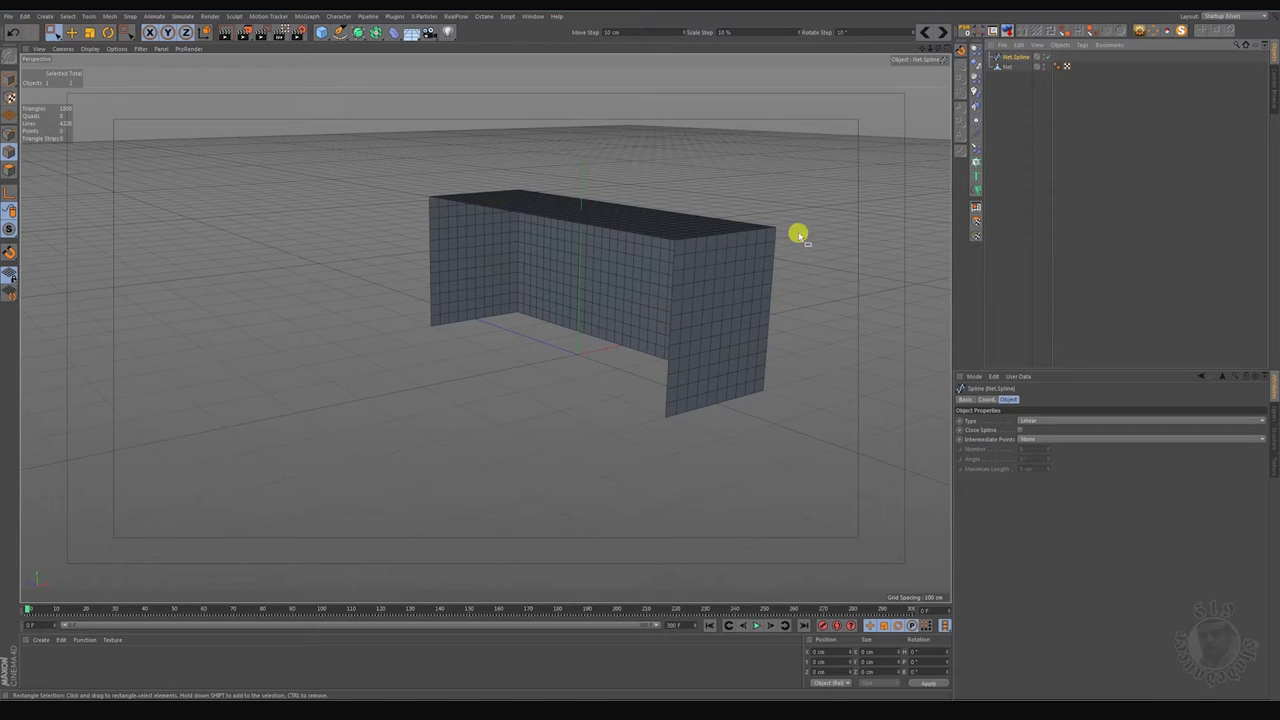
pyautogui.click(338, 33)
pyautogui.click(432, 64)
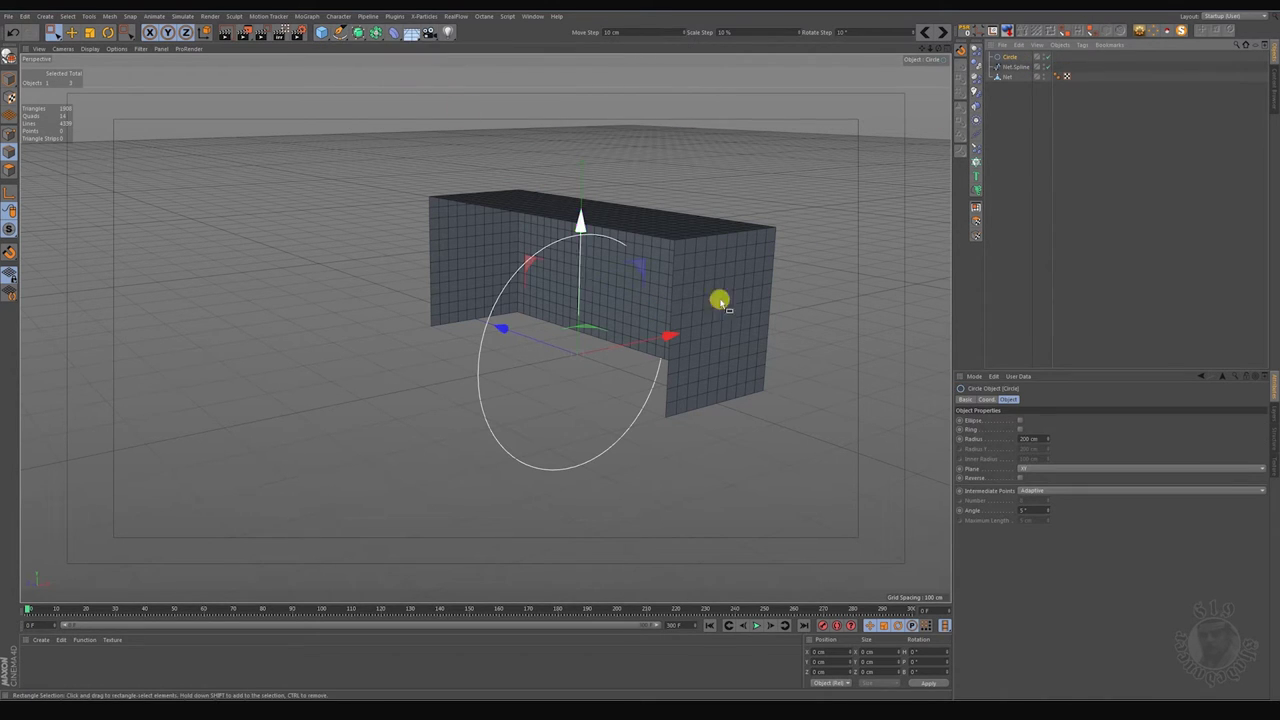
# Step: Set the circle radius to 7 cm and place it under a new Sweep
pyautogui.doubleClick(1026, 438)
pyautogui.write('7')
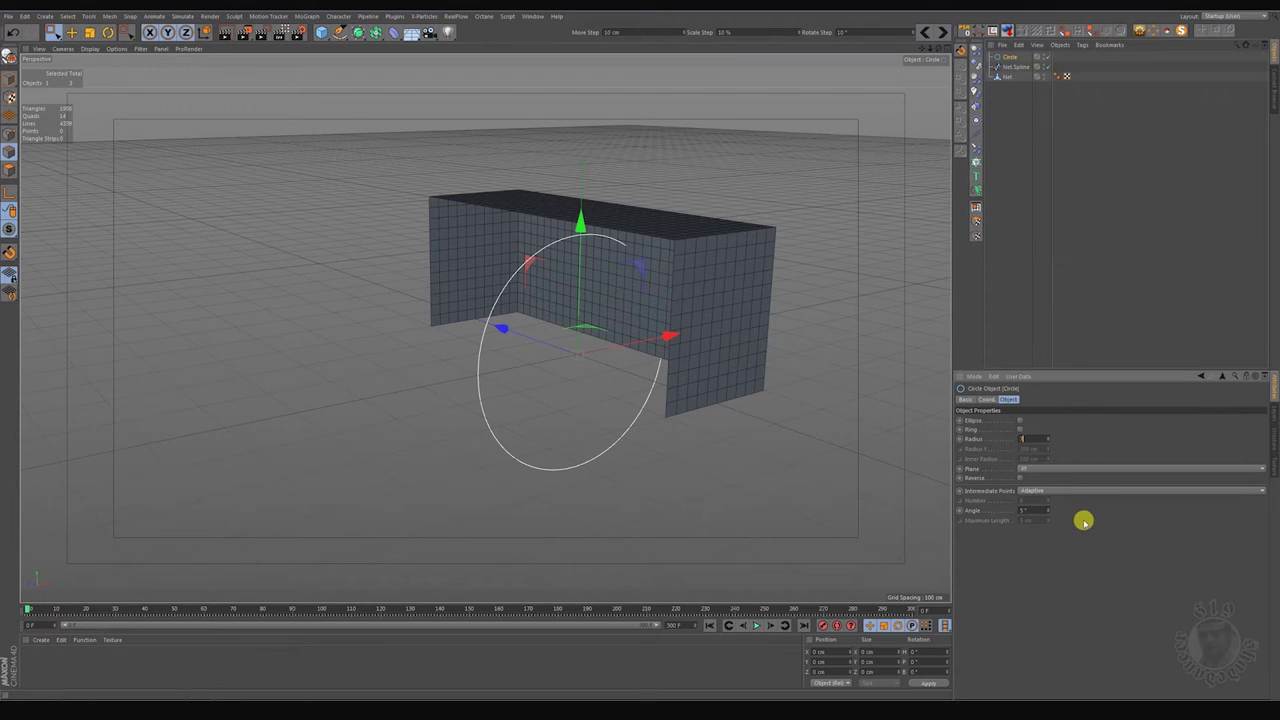
pyautogui.press('Return')
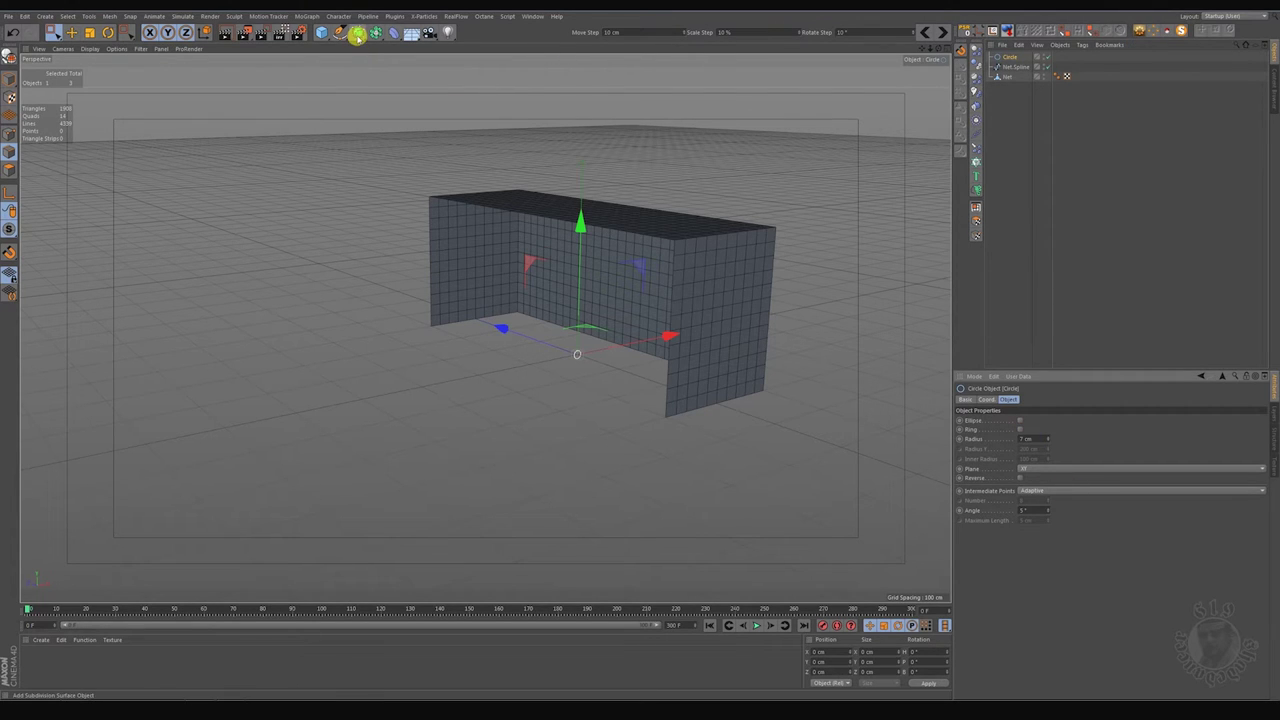
pyautogui.click(358, 33)
pyautogui.click(384, 86)
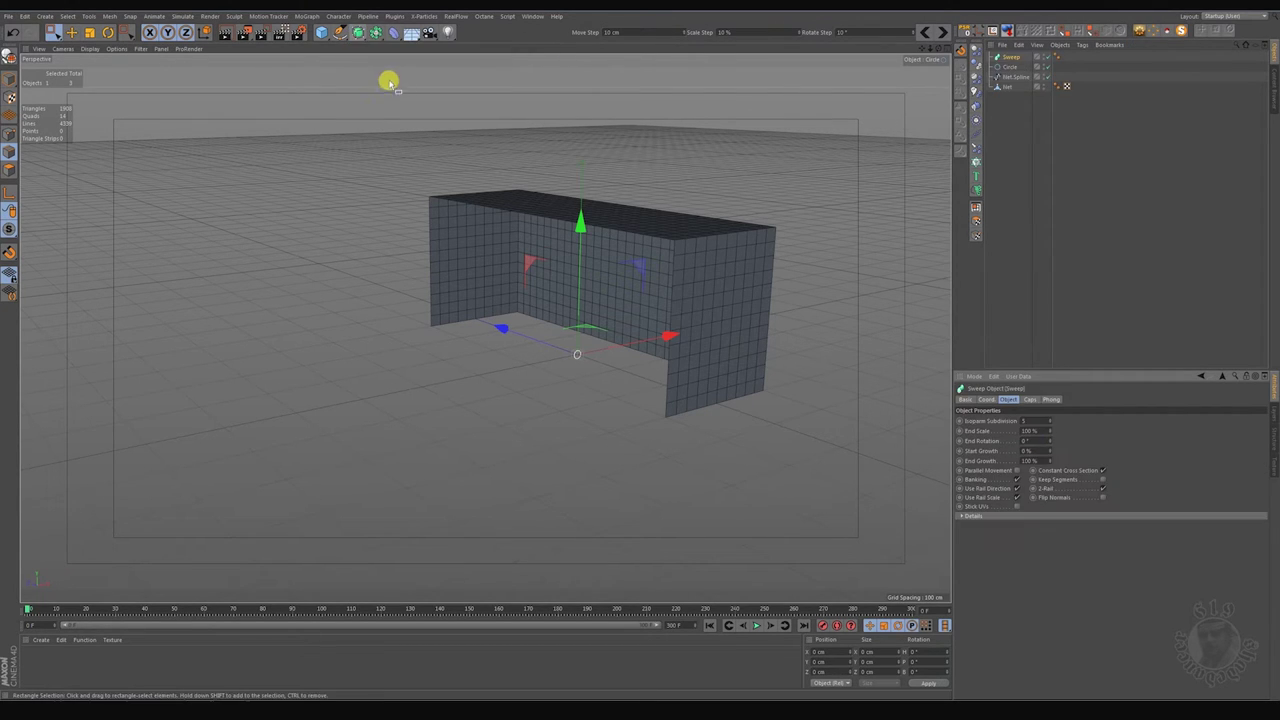
pyautogui.moveTo(1006, 66); pyautogui.dragTo(1010, 57)
pyautogui.click(1012, 67)
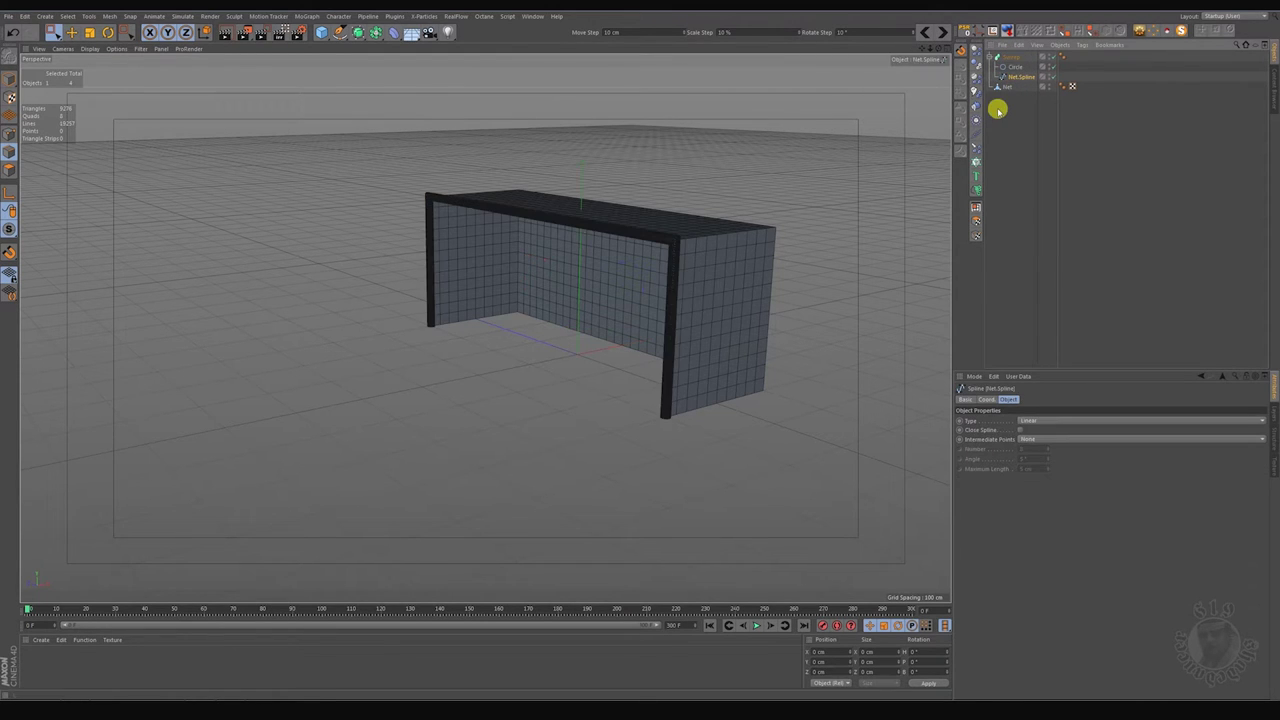
# Step: Set Net.Spline's intermediate points to Uniform
pyautogui.scroll(3, 700, 232)
pyautogui.moveTo(737, 235)
pyautogui.keyDown('alt'); pyautogui.mouseDown()
pyautogui.moveTo(694, 249)
pyautogui.moveTo(723, 251)
pyautogui.mouseUp(); pyautogui.keyUp('alt')
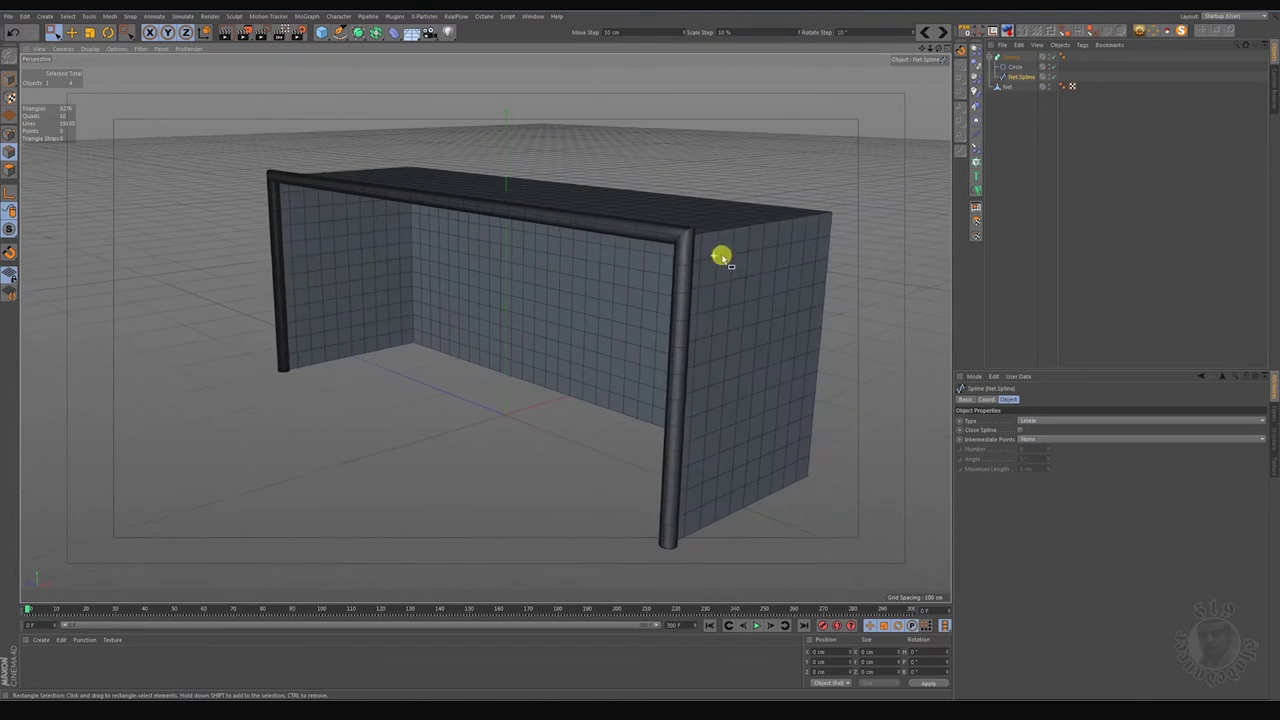
pyautogui.click(1017, 78)
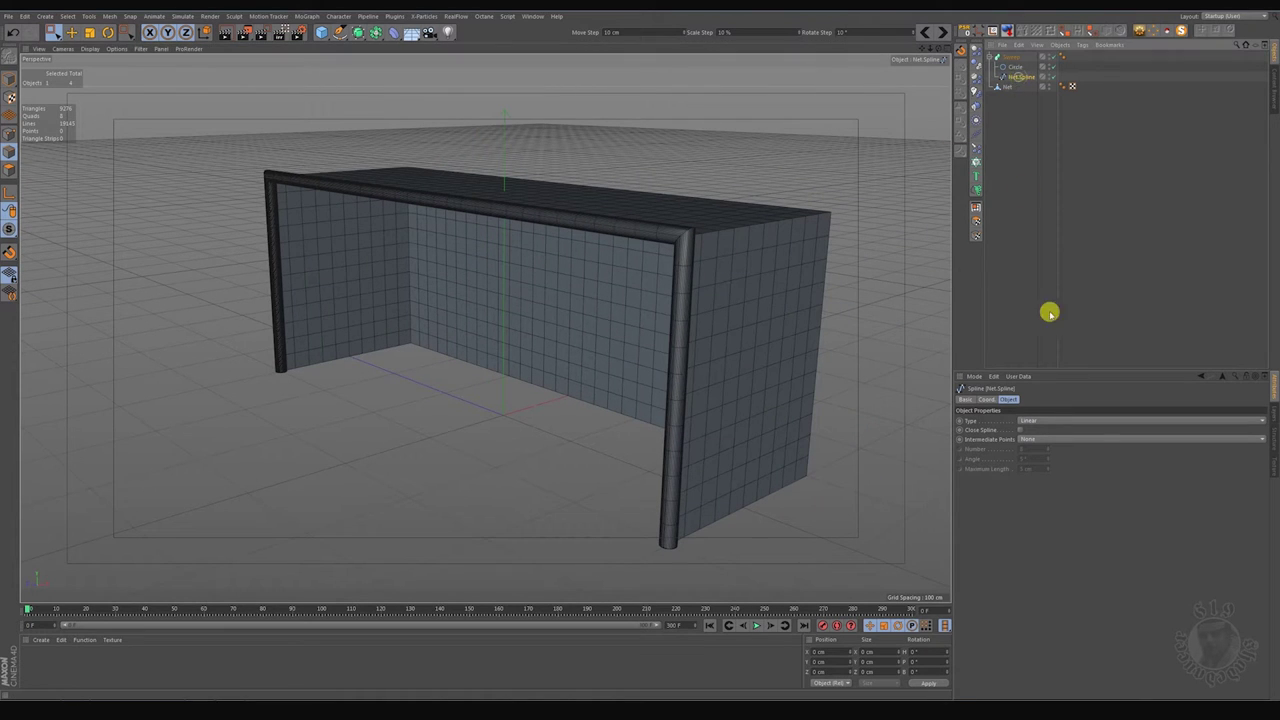
pyautogui.click(1028, 439)
pyautogui.click(1044, 470)
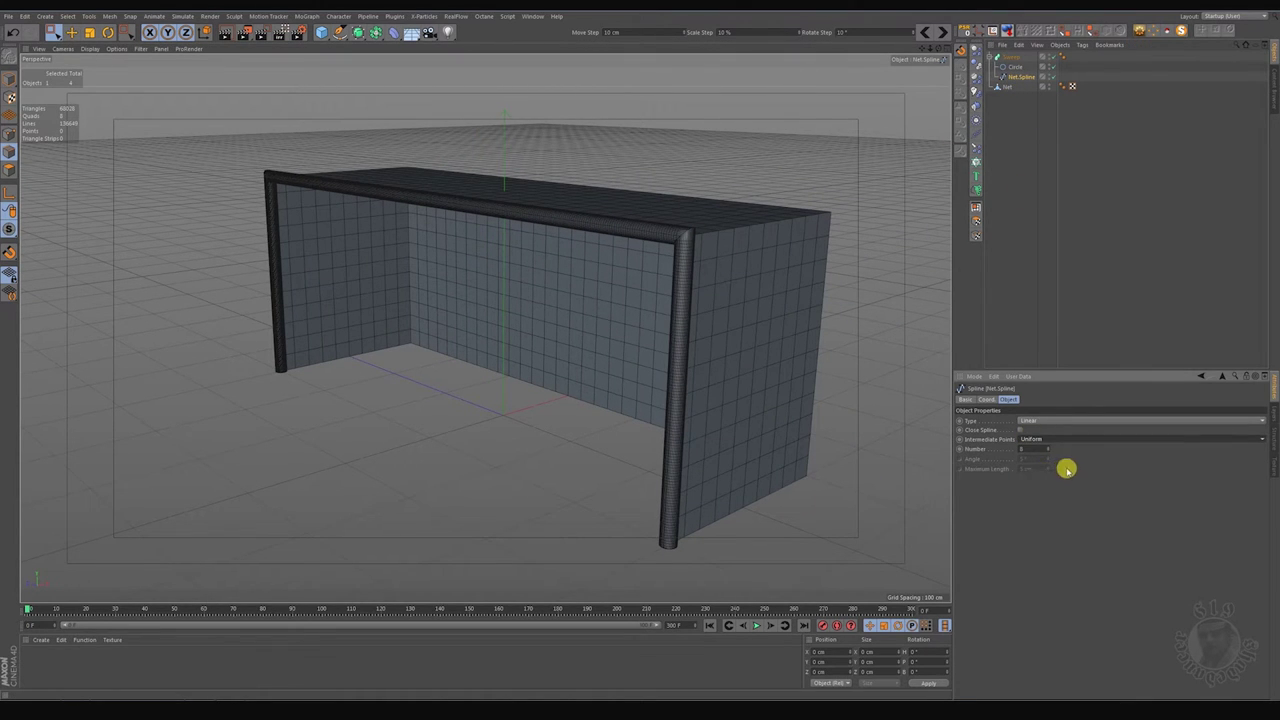
# Step: Set Net.Spline's intermediate point count to 0 and the Circle's intermediate points to Uniform
pyautogui.doubleClick(1026, 448)
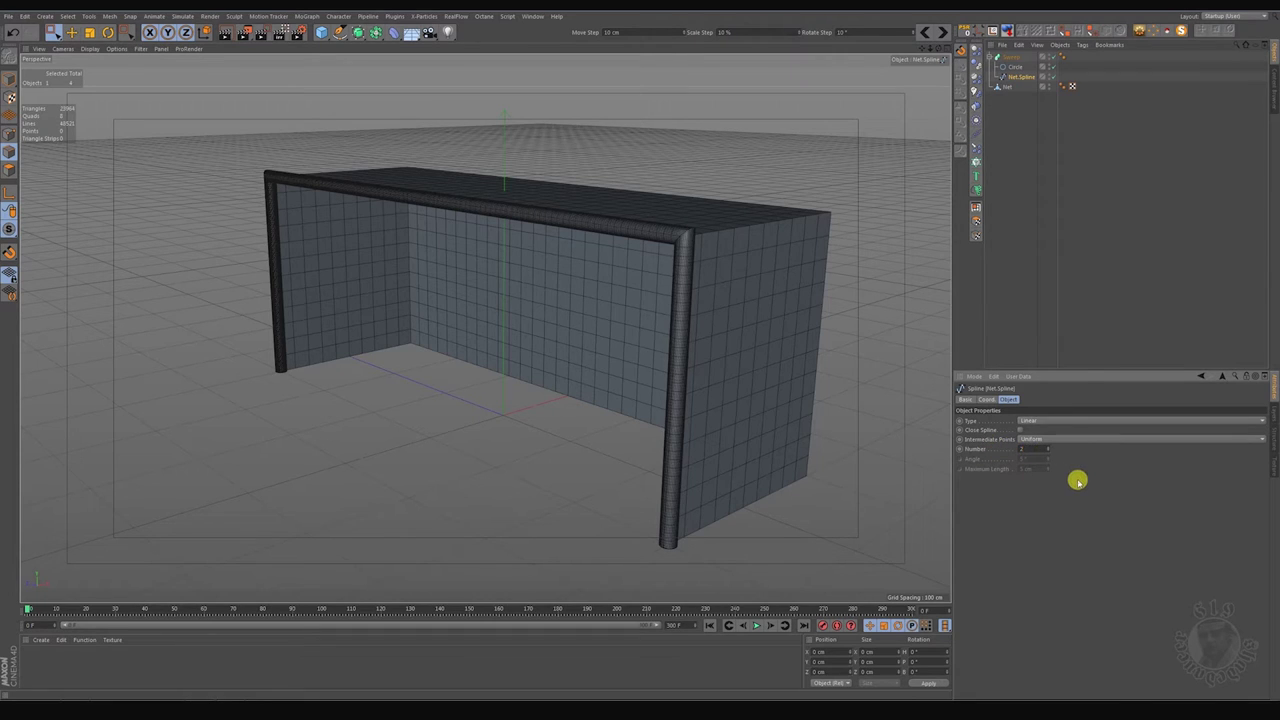
pyautogui.write('0')
pyautogui.press('Return')
pyautogui.click(1016, 67)
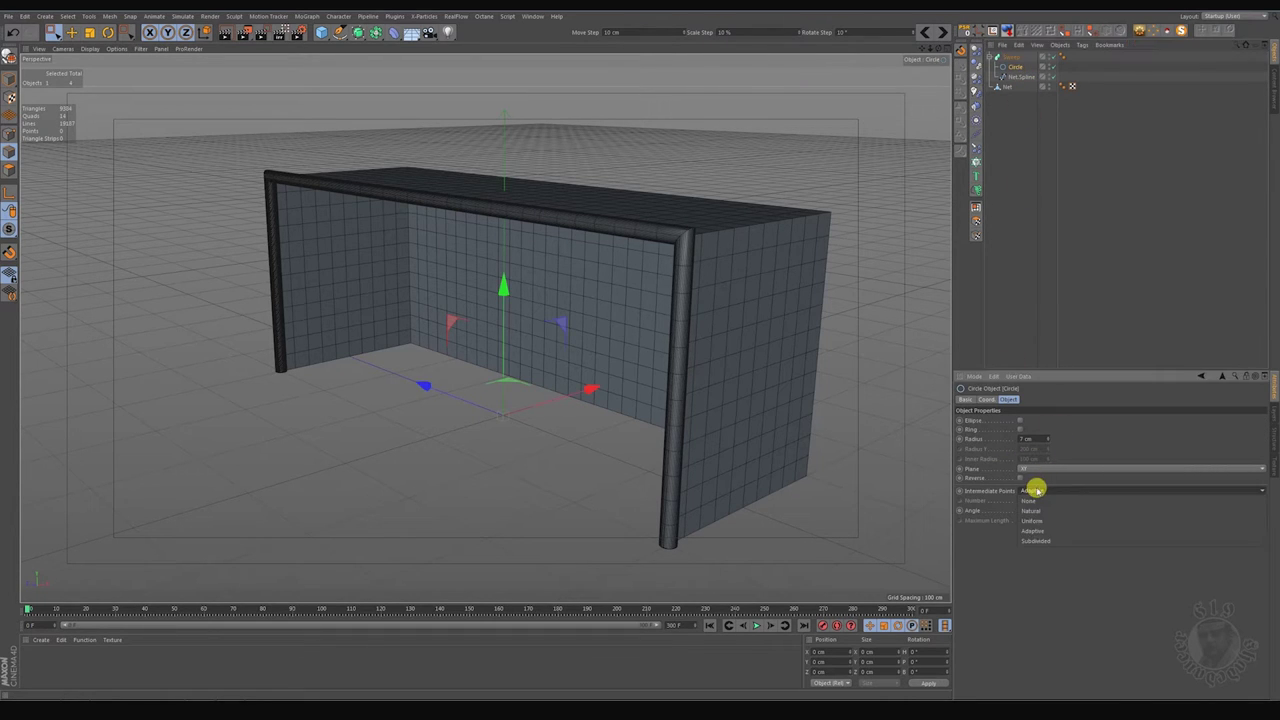
pyautogui.click(1034, 490)
pyautogui.click(1040, 520)
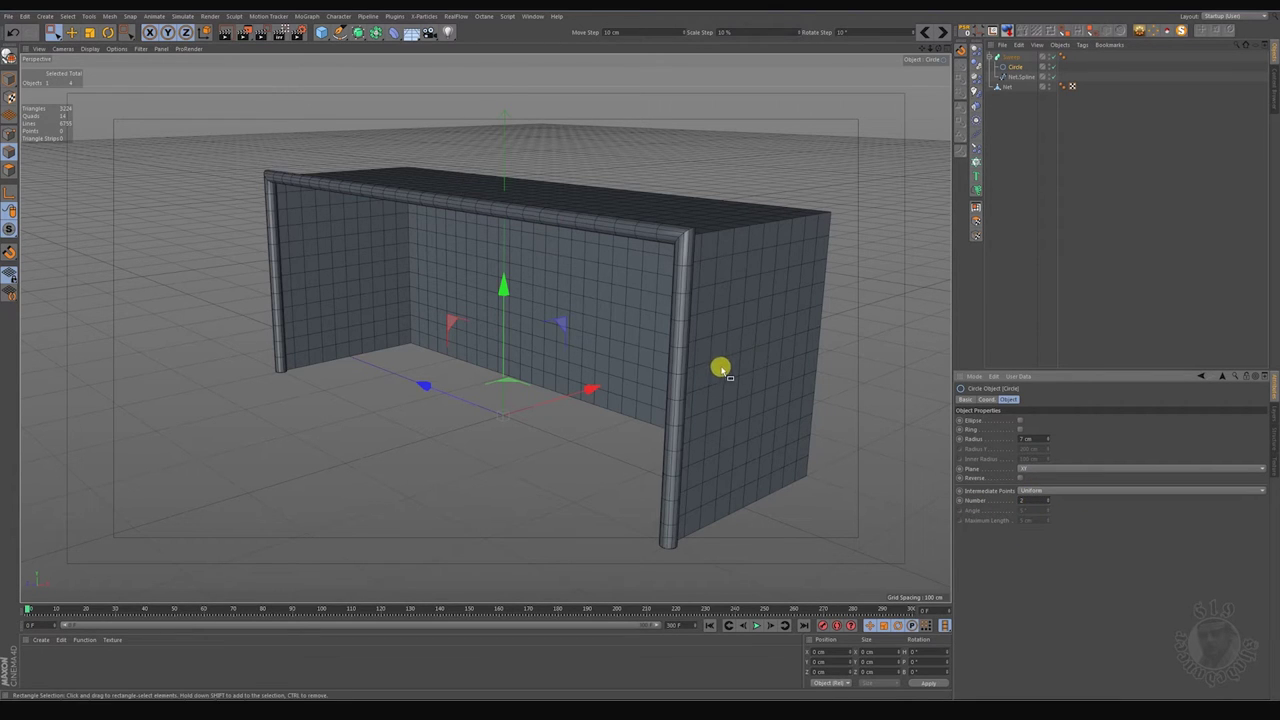
# Step: Rename the Sweep object to Bars
pyautogui.moveTo(721, 369)
pyautogui.keyDown('alt'); pyautogui.mouseDown()
pyautogui.moveTo(674, 351)
pyautogui.moveTo(709, 366)
pyautogui.moveTo(620, 378)
pyautogui.moveTo(720, 409)
pyautogui.moveTo(571, 352)
pyautogui.moveTo(571, 341)
pyautogui.moveTo(594, 346)
pyautogui.mouseUp(); pyautogui.keyUp('alt')
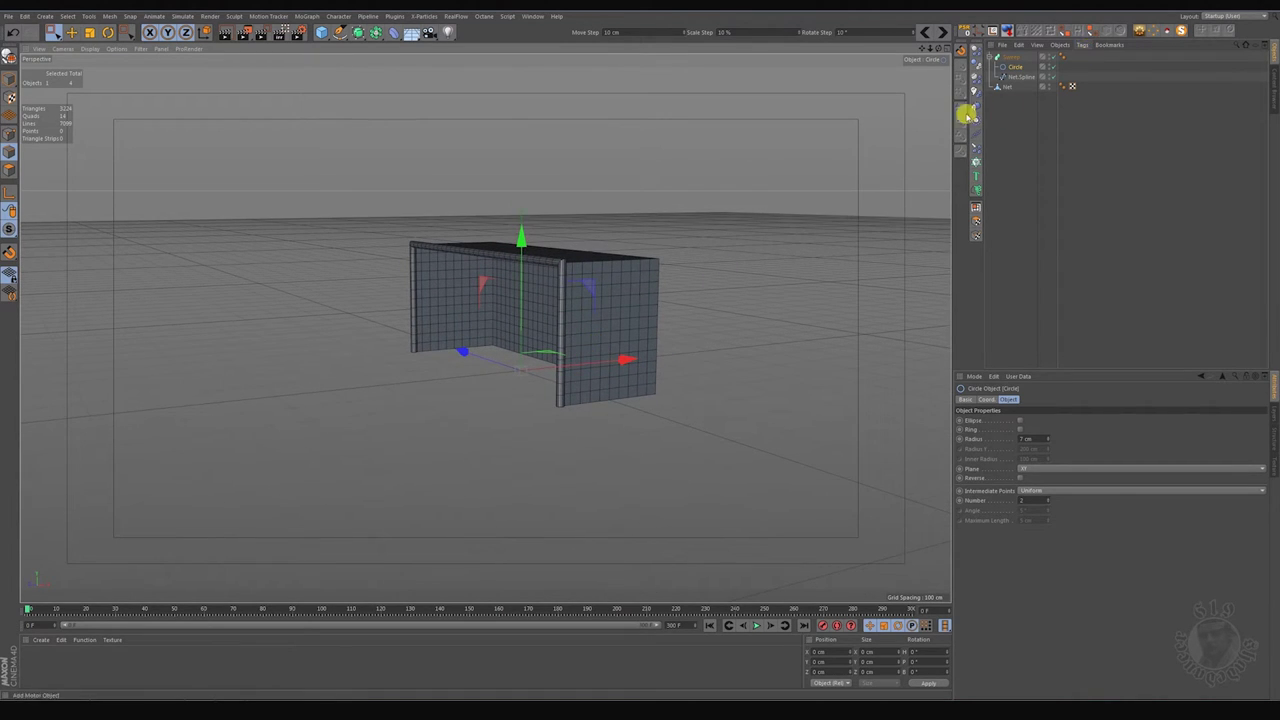
pyautogui.click(1016, 58)
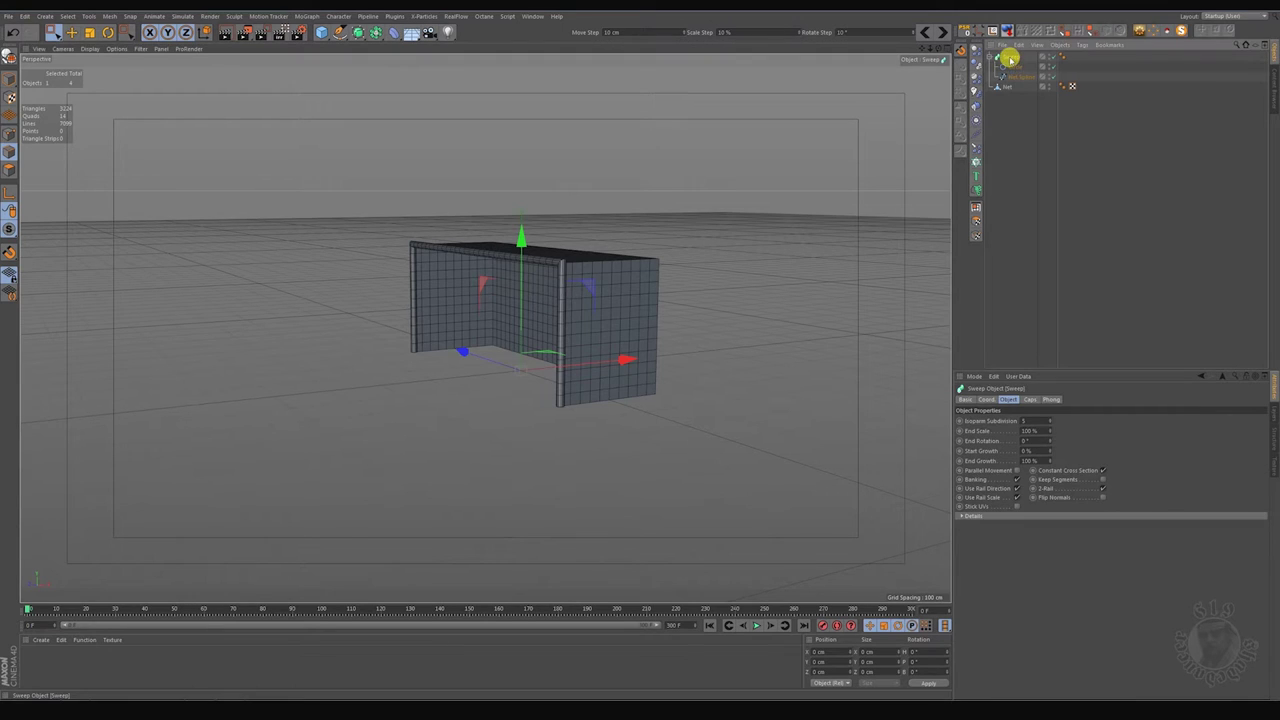
pyautogui.doubleClick(1010, 58)
pyautogui.write('Bars')
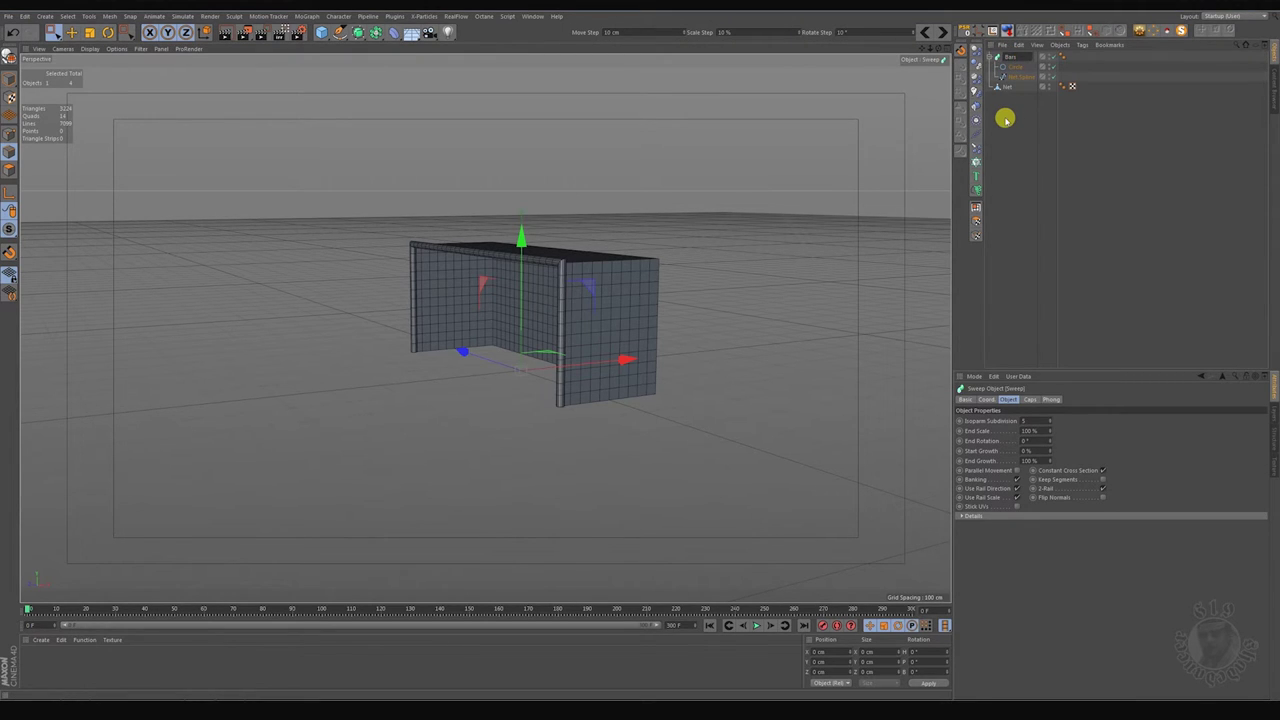
pyautogui.click(1015, 117)
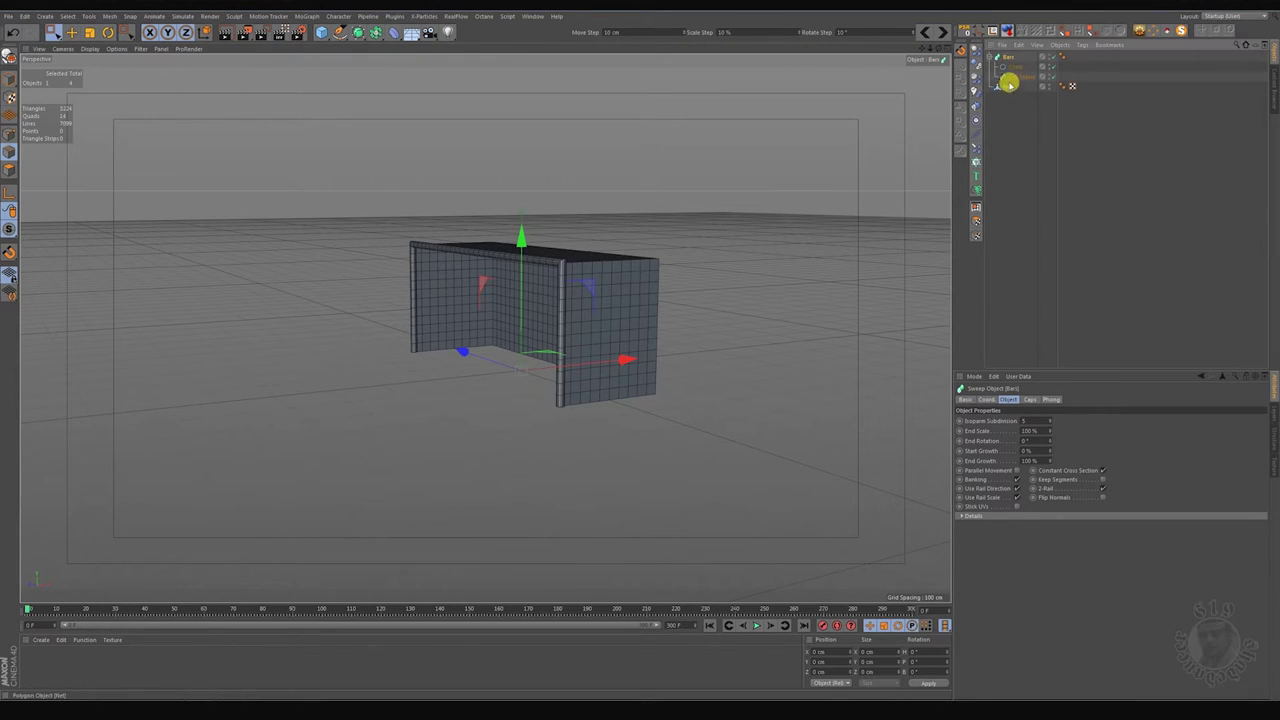
pyautogui.click(1006, 87)
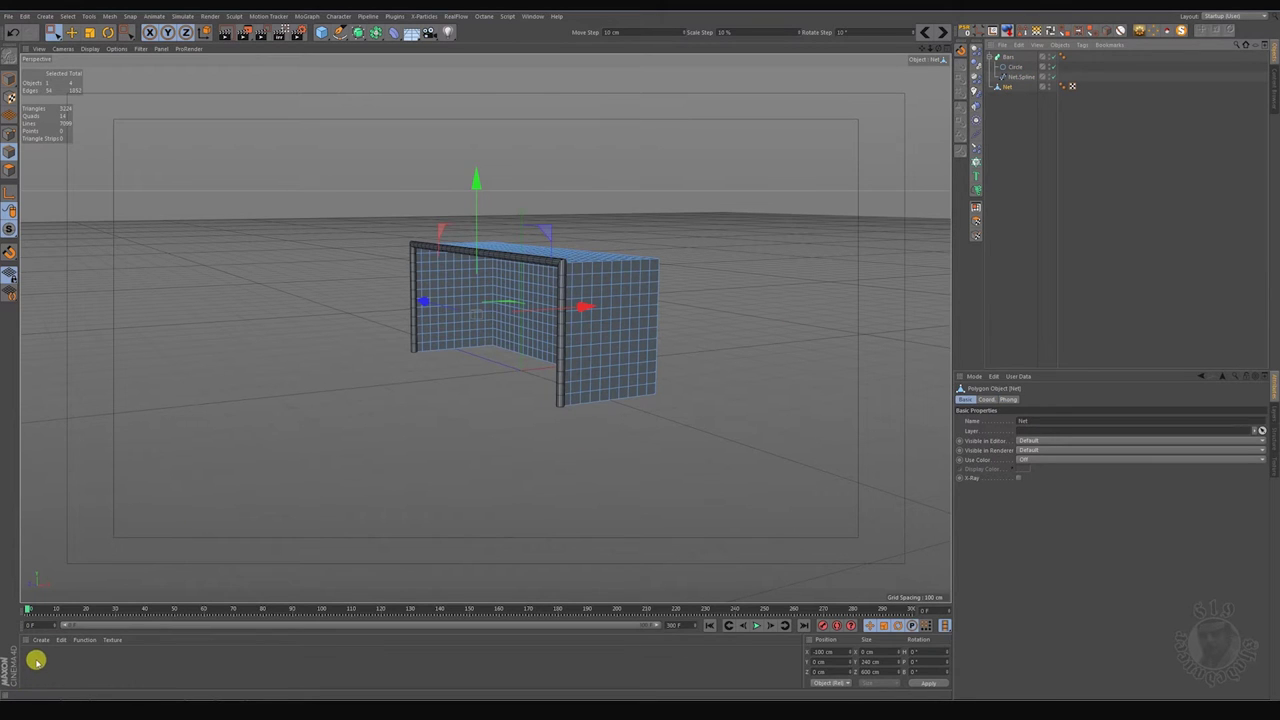
# Step: Create a material, apply it to Net, and load net.jpg as its colour texture
pyautogui.doubleClick(36, 660)
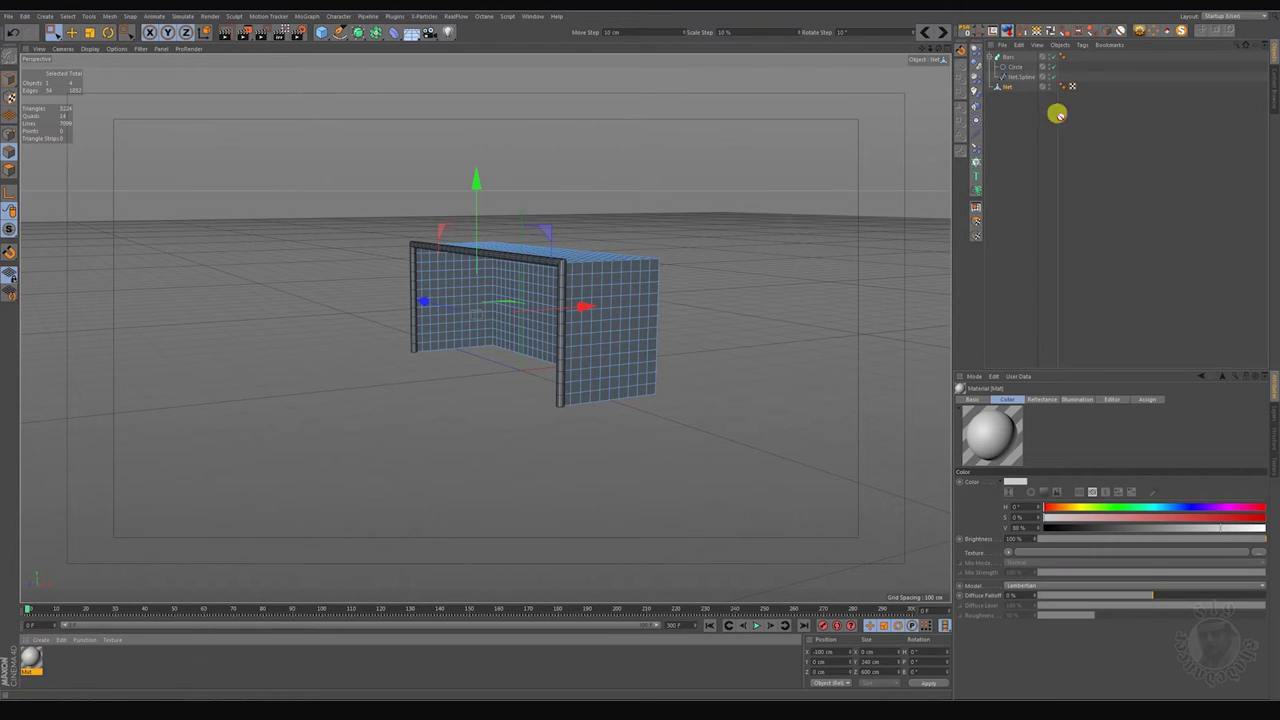
pyautogui.moveTo(396, 596); pyautogui.dragTo(1012, 88)
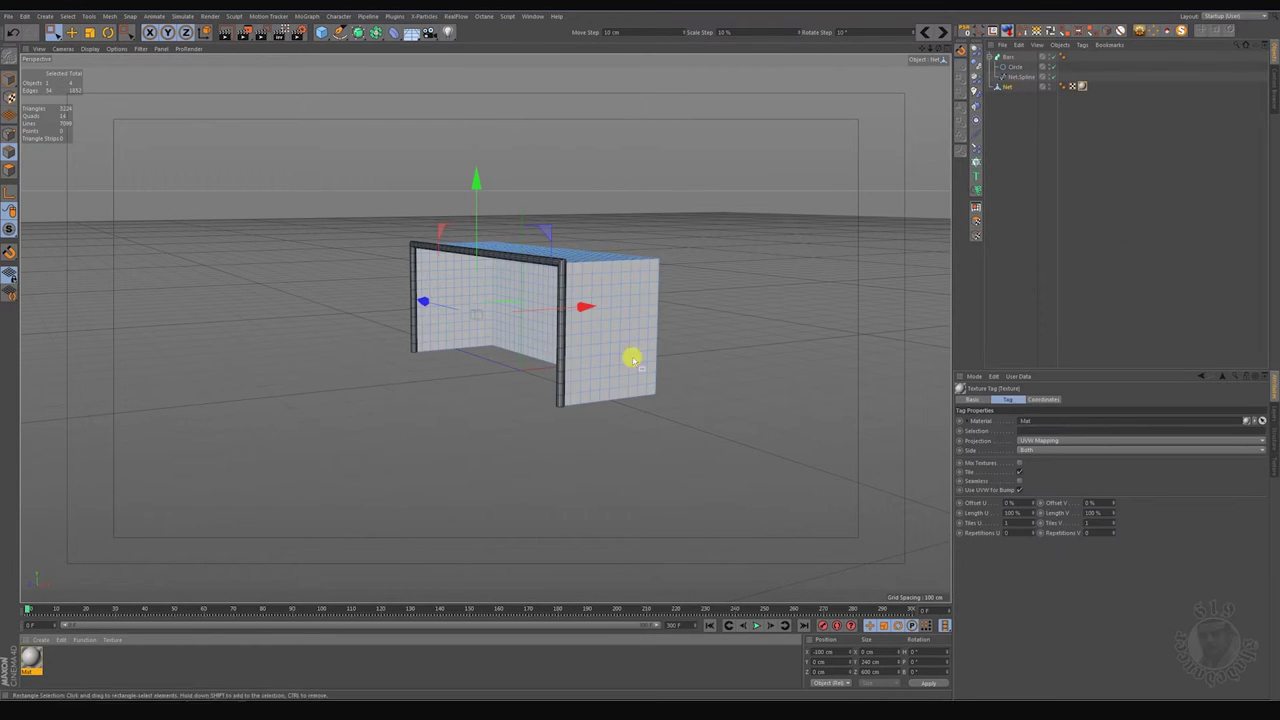
pyautogui.doubleClick(33, 657)
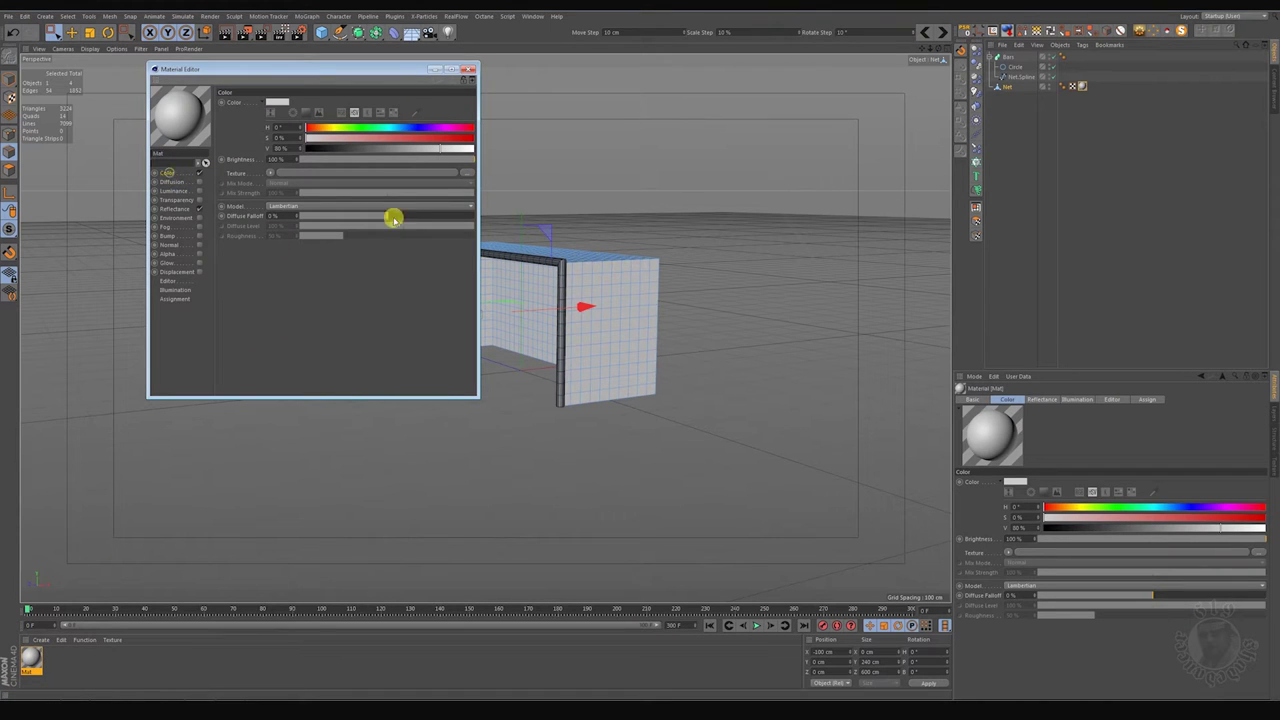
pyautogui.click(466, 172)
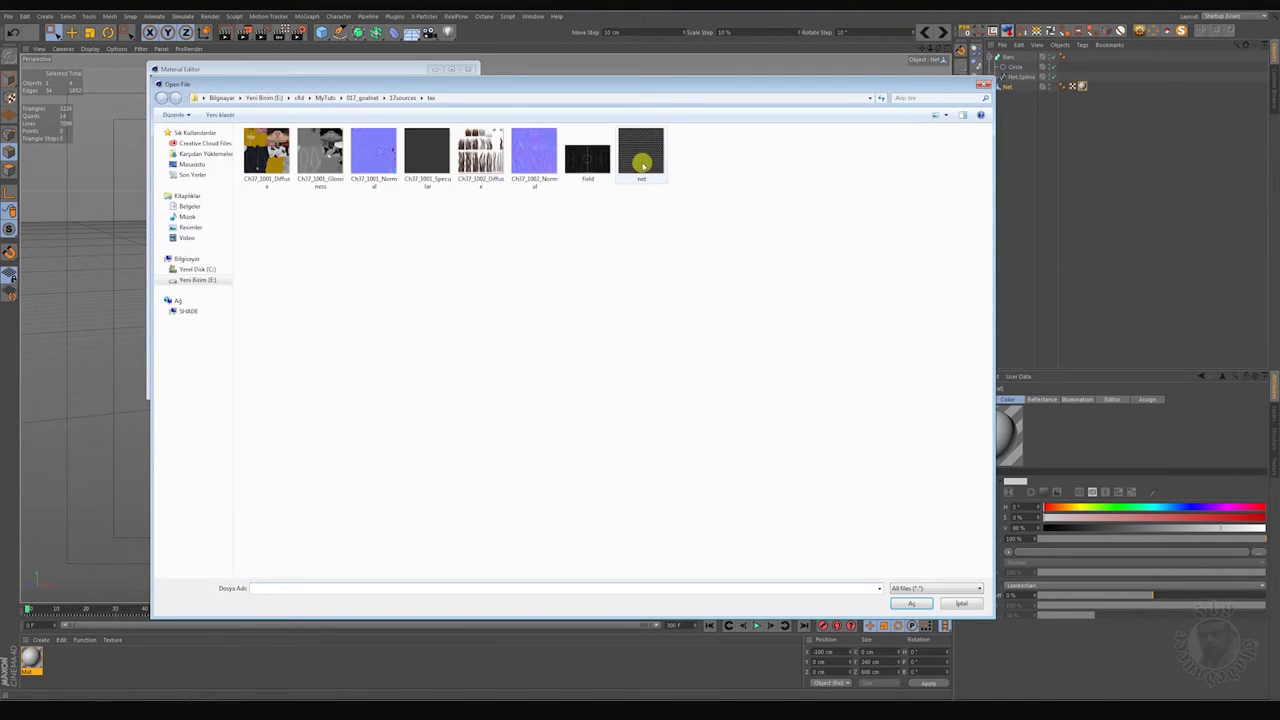
pyautogui.doubleClick(641, 163)
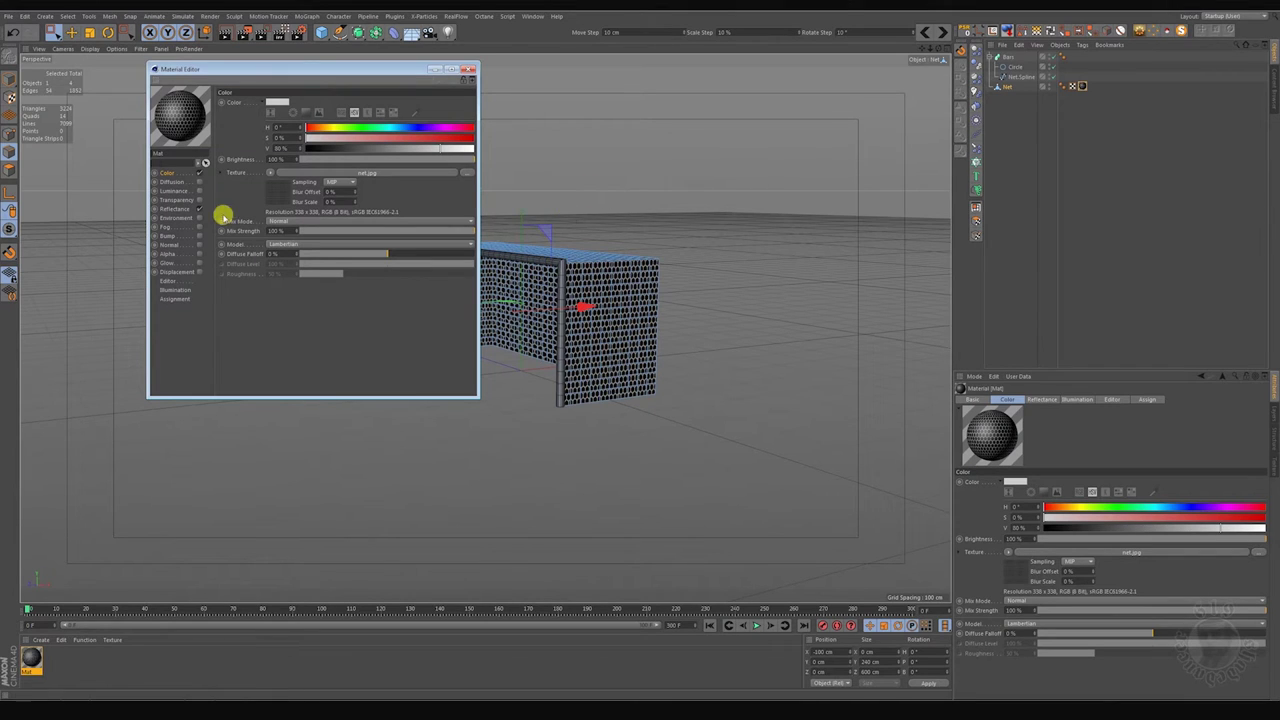
# Step: Enable the material's Alpha channel and load net.jpg as the alpha texture
pyautogui.click(170, 254)
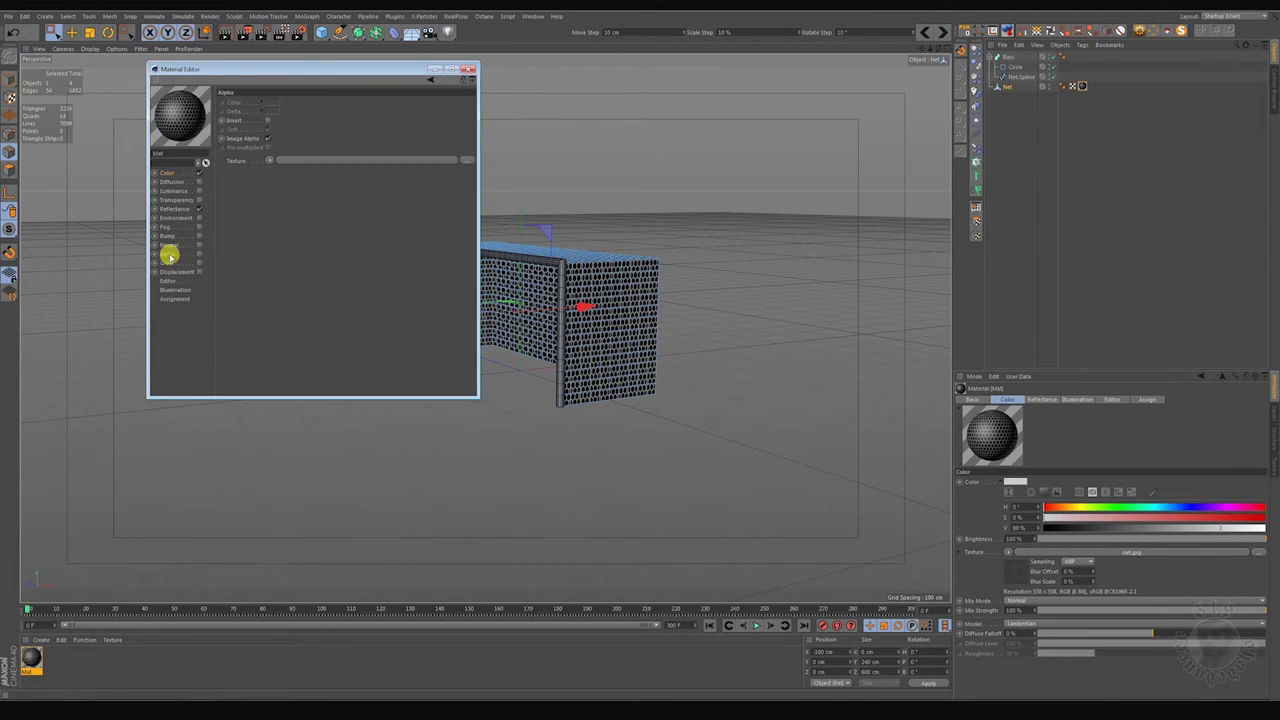
pyautogui.click(198, 254)
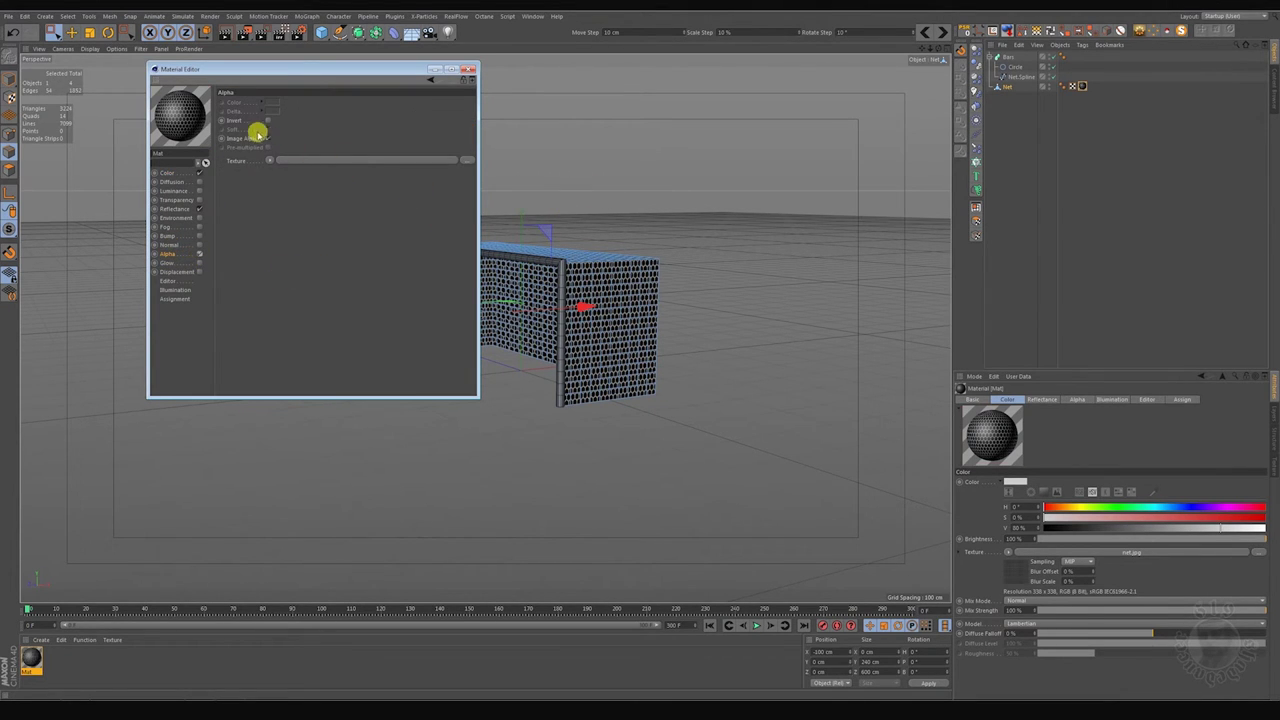
pyautogui.click(465, 163)
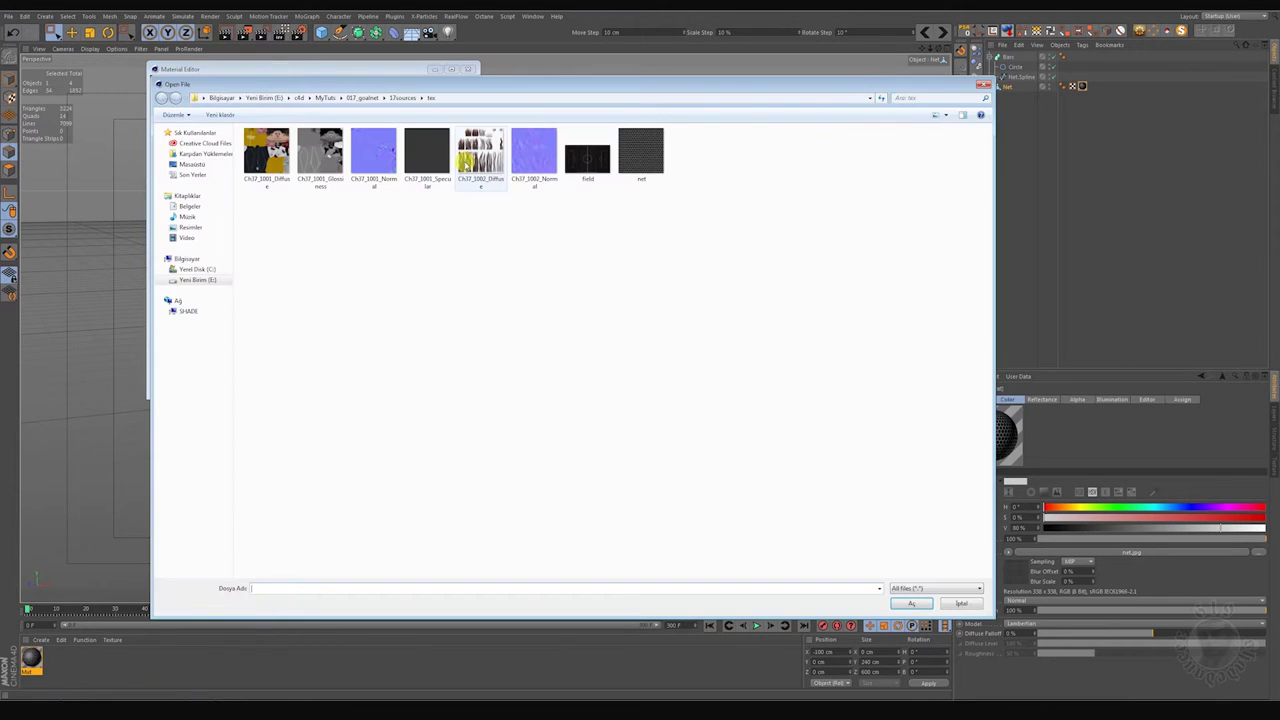
pyautogui.doubleClick(646, 164)
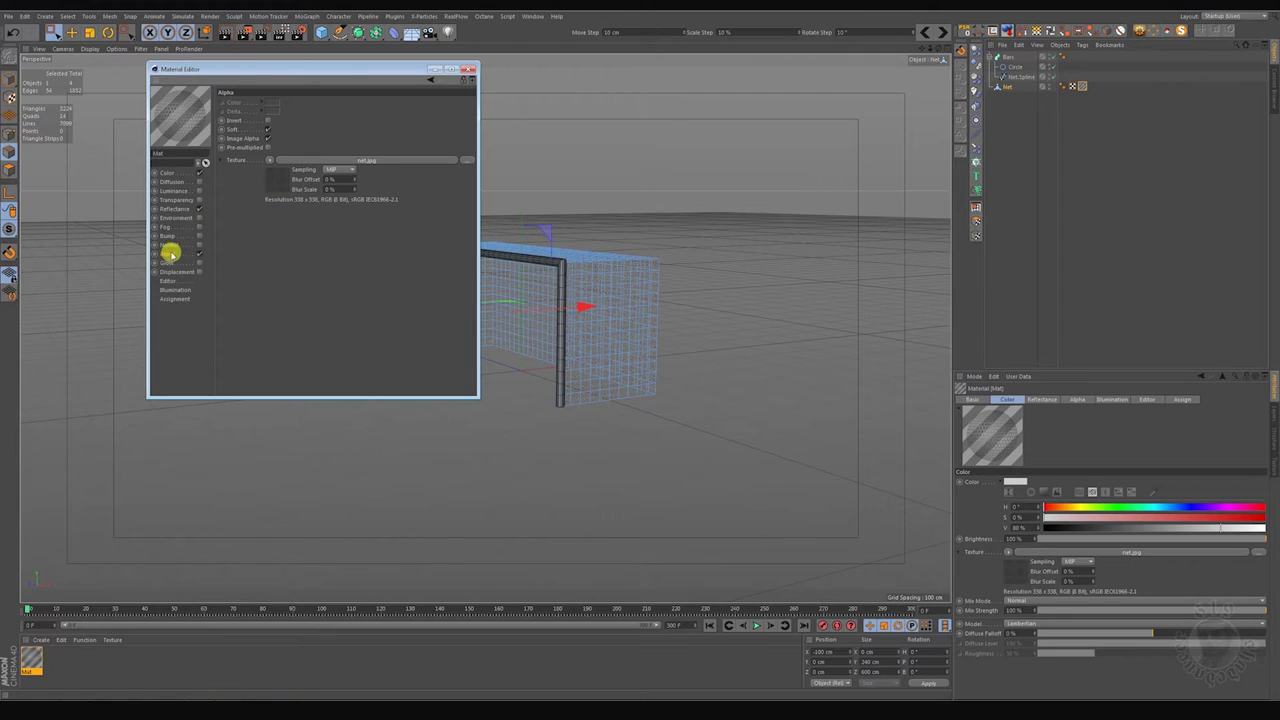
# Step: Wrap the alpha texture in a Filter shader with clipping on and High Clip at 66%
pyautogui.click(271, 161)
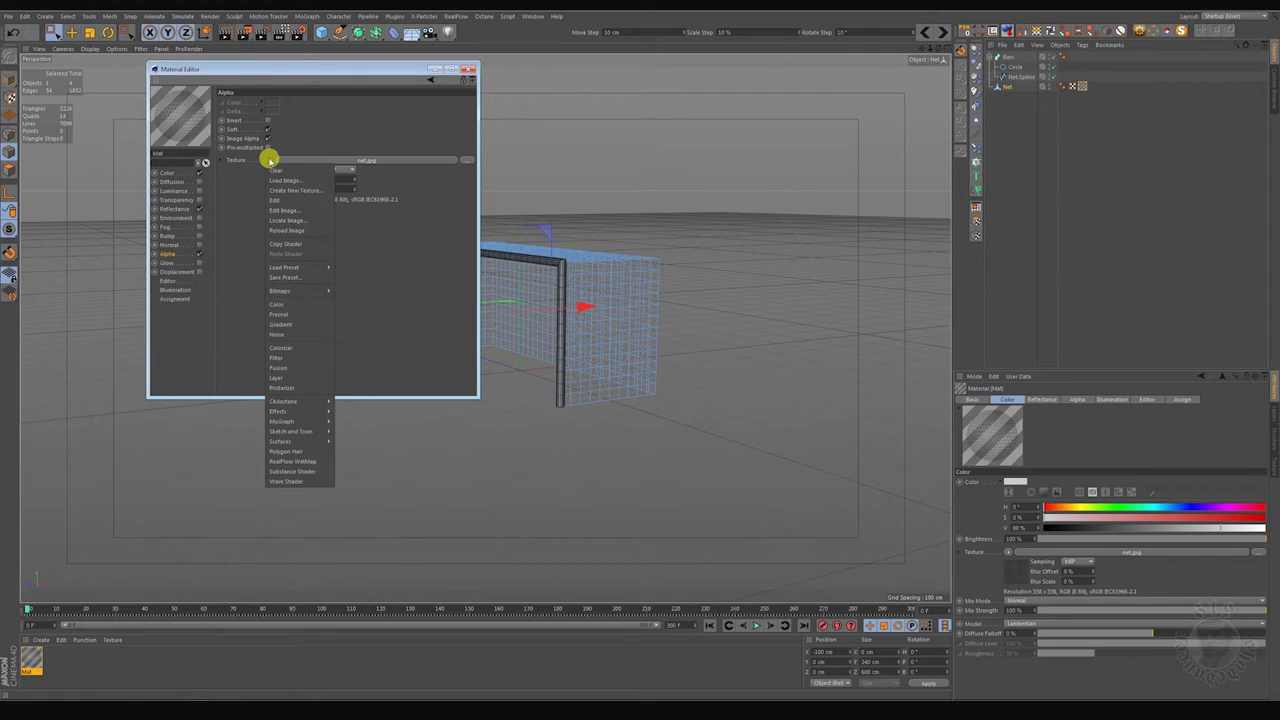
pyautogui.click(282, 357)
pyautogui.click(281, 184)
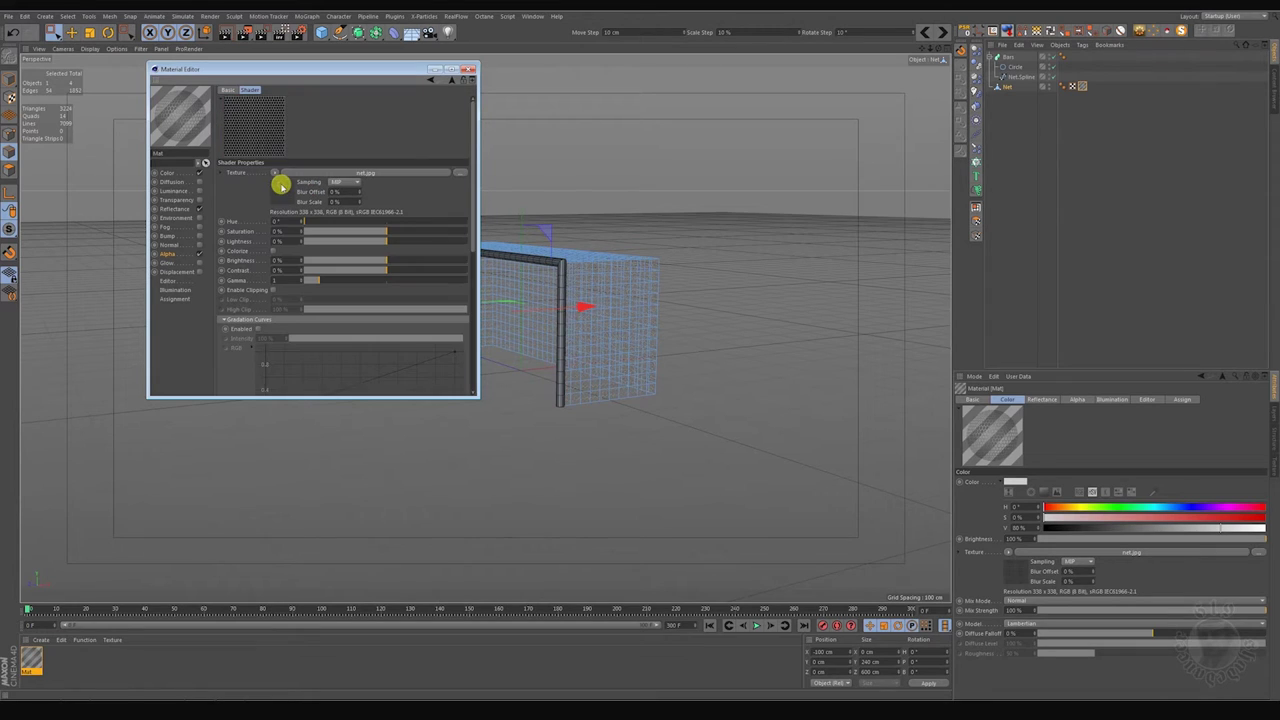
pyautogui.click(272, 290)
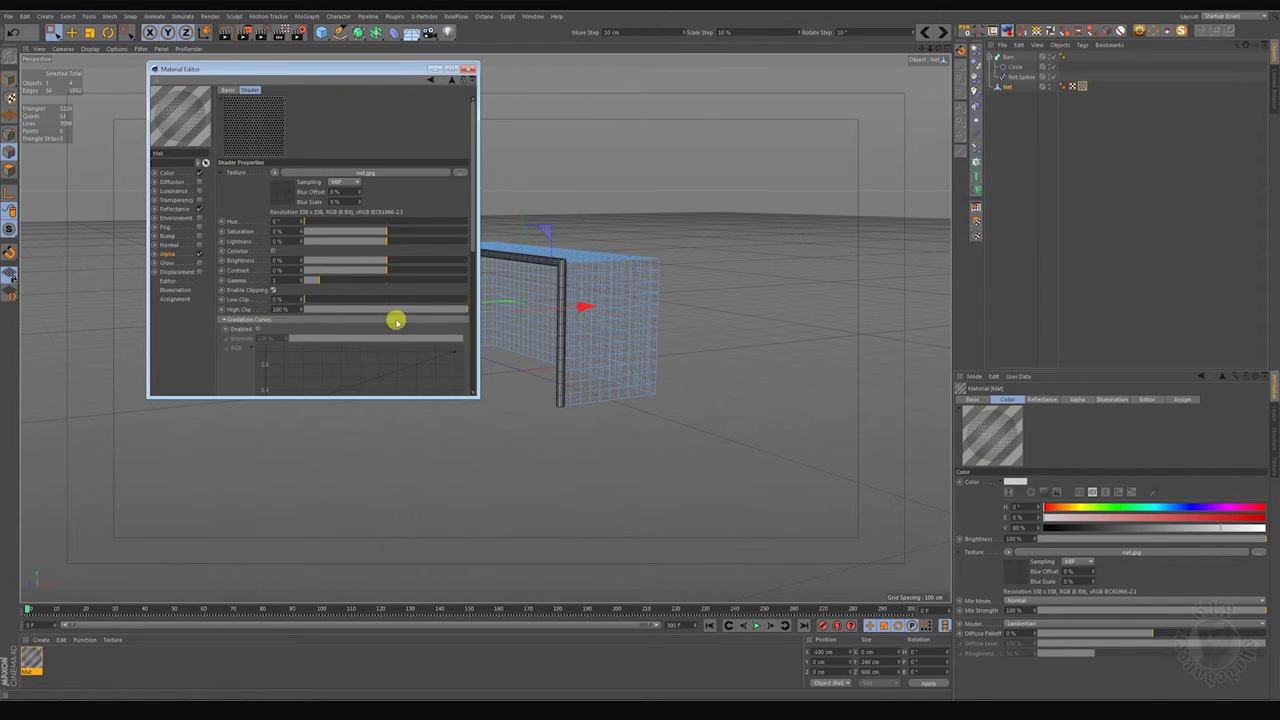
pyautogui.moveTo(412, 310); pyautogui.dragTo(312, 301)
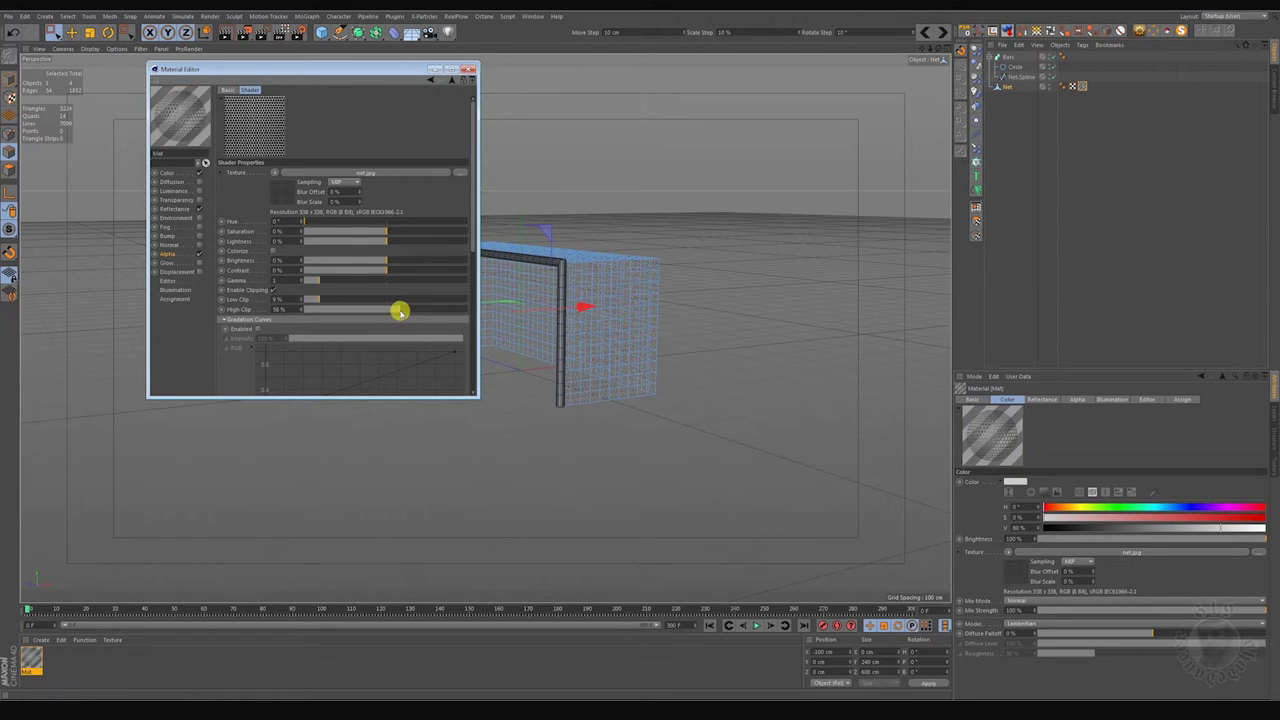
# Step: Close the Material Editor and test-render the goal to preview the net
pyautogui.click(468, 72)
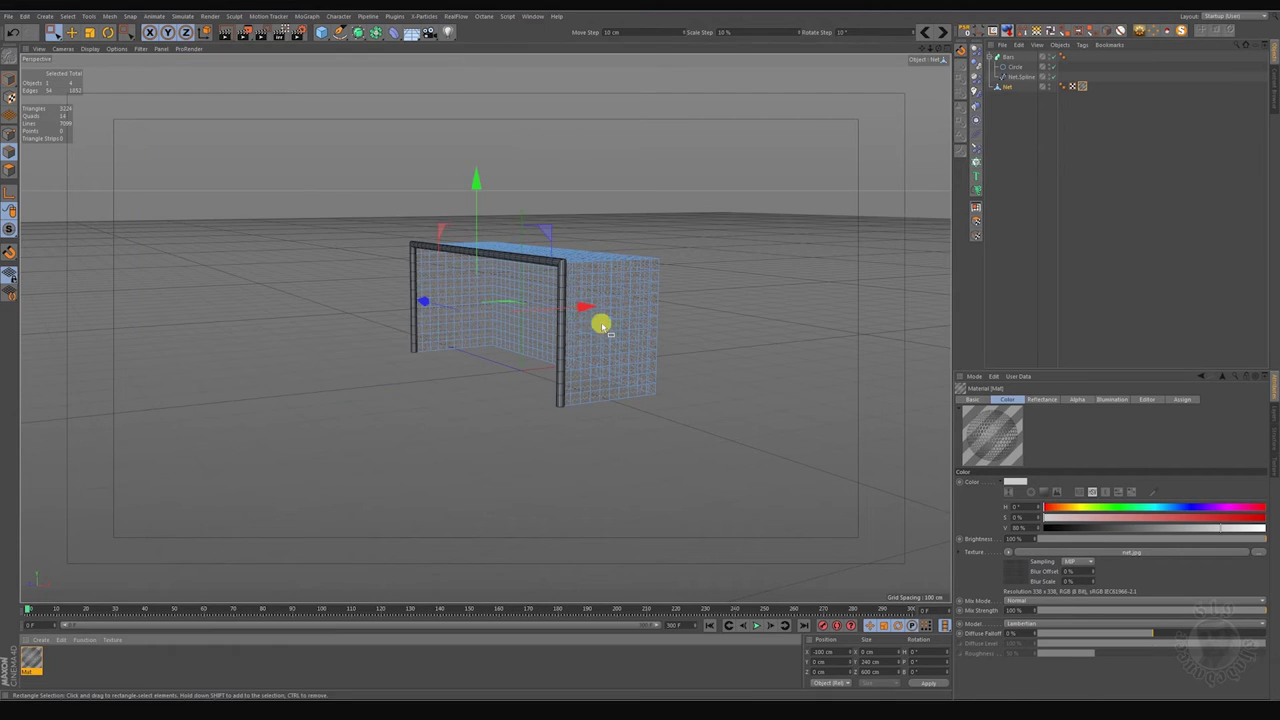
pyautogui.moveTo(600, 323)
pyautogui.keyDown('alt'); pyautogui.mouseDown()
pyautogui.moveTo(503, 311)
pyautogui.moveTo(766, 306)
pyautogui.moveTo(700, 283)
pyautogui.mouseUp(); pyautogui.keyUp('alt')
pyautogui.click(226, 32)
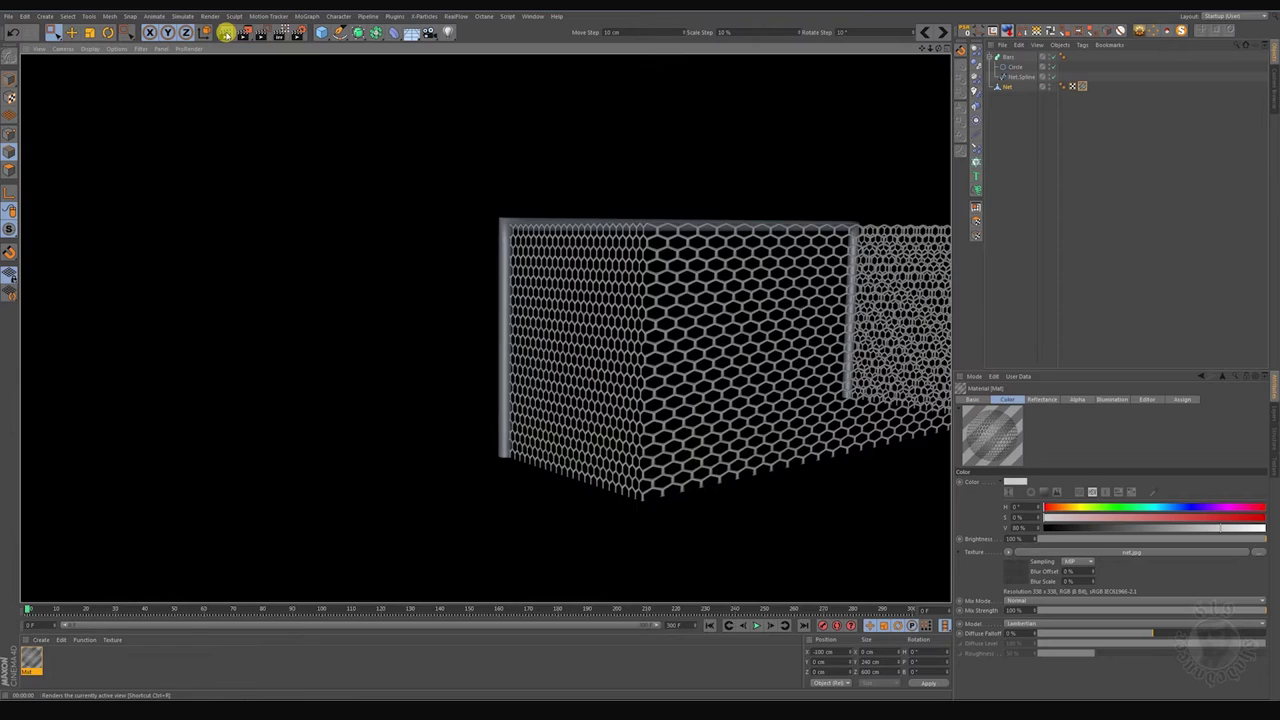
pyautogui.moveTo(517, 397)
pyautogui.keyDown('alt'); pyautogui.mouseDown()
pyautogui.moveTo(677, 398)
pyautogui.moveTo(627, 398)
pyautogui.mouseUp(); pyautogui.keyUp('alt')
# Step: Switch the Net texture tag's projection from UVW to Cubic and view the goal up close
pyautogui.click(1080, 87)
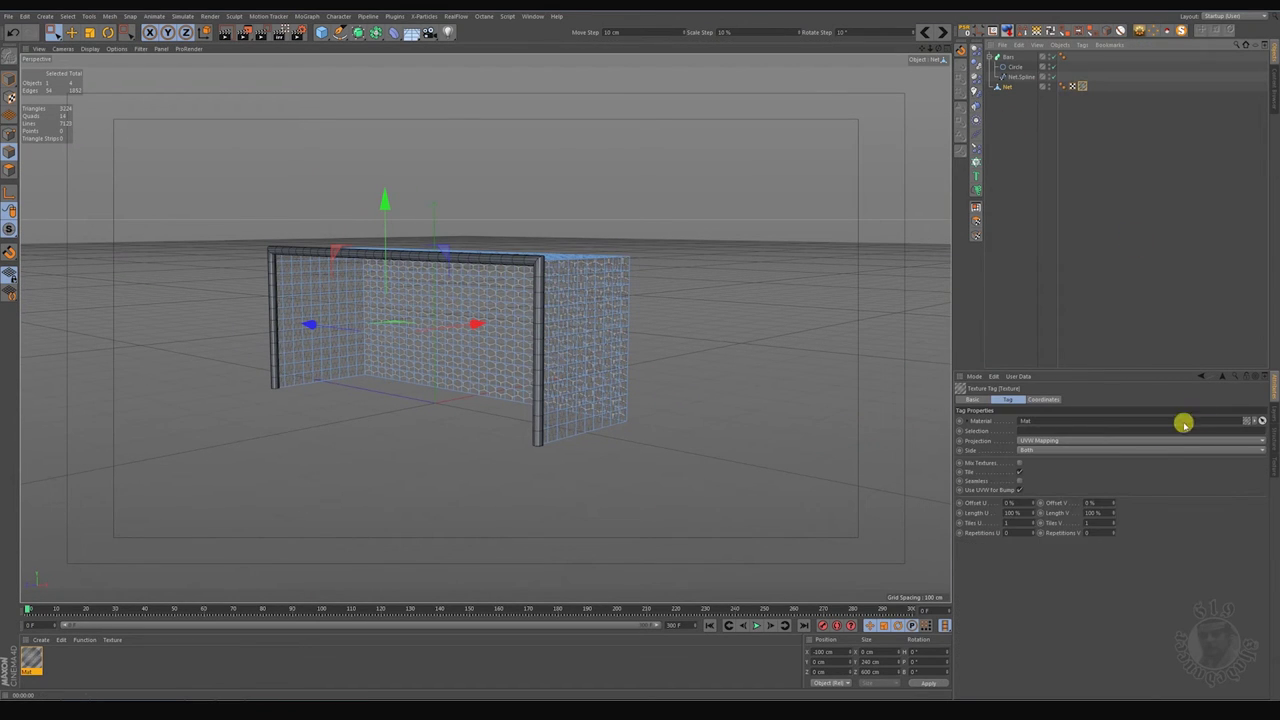
pyautogui.click(1054, 441)
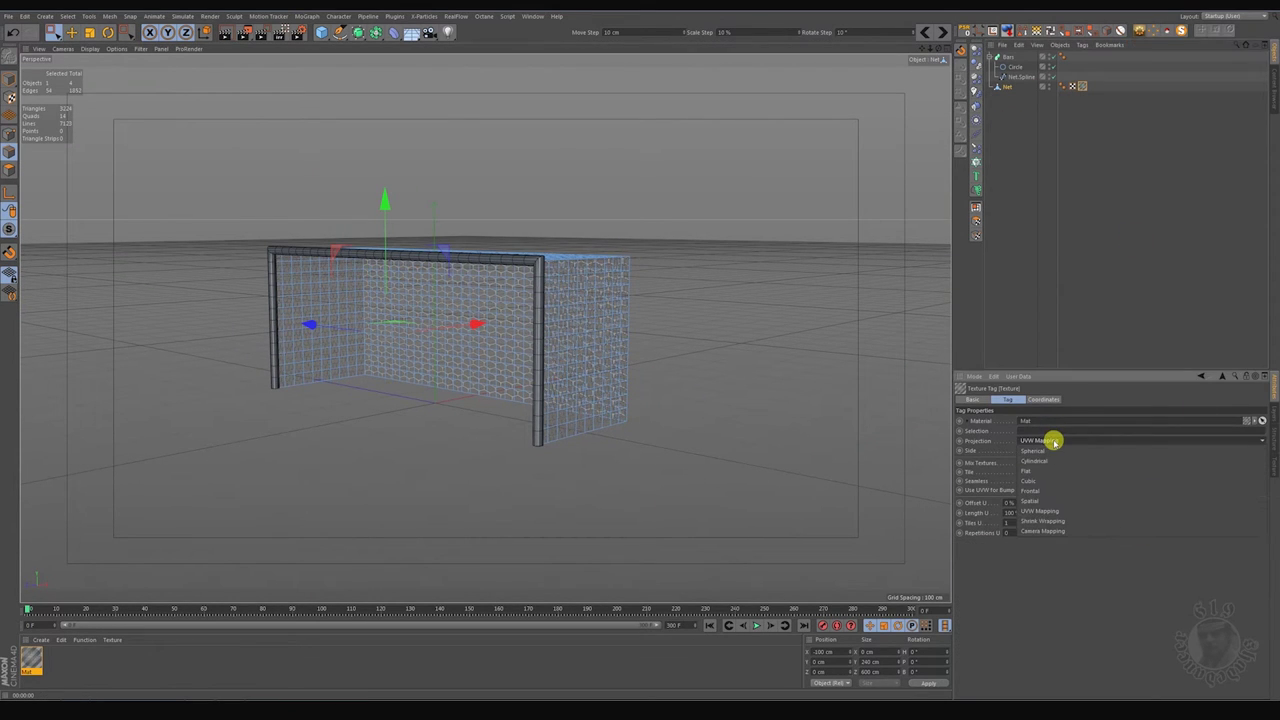
pyautogui.click(1040, 481)
pyautogui.moveTo(608, 354)
pyautogui.keyDown('alt'); pyautogui.mouseDown()
pyautogui.moveTo(583, 403)
pyautogui.moveTo(634, 360)
pyautogui.moveTo(594, 343)
pyautogui.moveTo(633, 348)
pyautogui.mouseUp(); pyautogui.keyUp('alt')
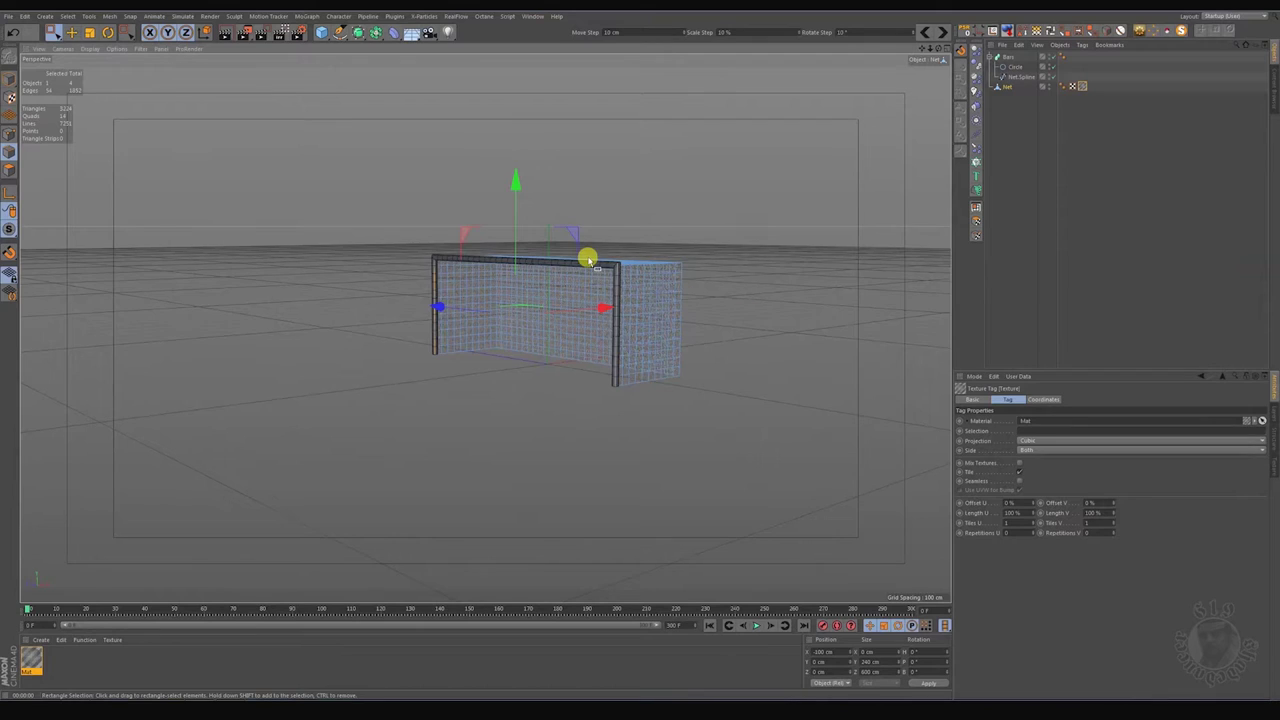
pyautogui.keyDown('alt'); pyautogui.moveTo(588, 260); pyautogui.dragTo(697, 257, button='right'); pyautogui.keyUp('alt')
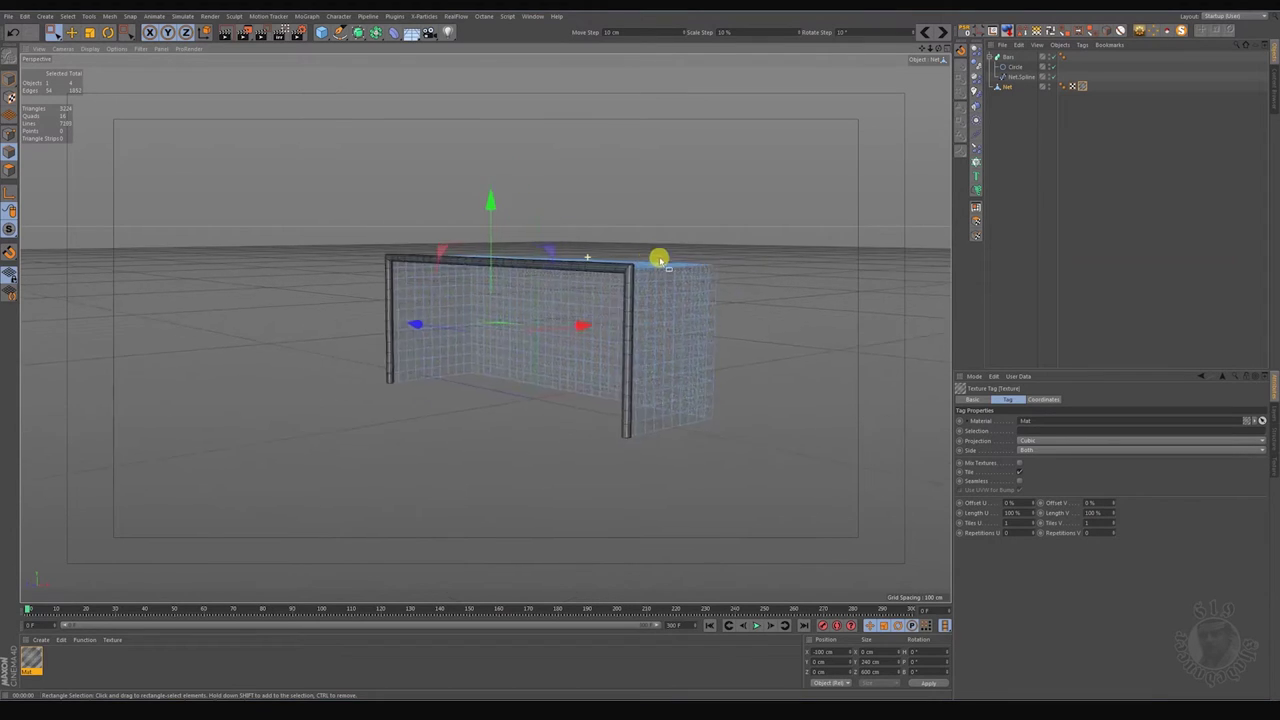
# Step: Hide the Bars and rectangle-select the Net's bottom border points in Front view
pyautogui.click(1048, 57)
pyautogui.keyDown('alt'); pyautogui.moveTo(746, 325); pyautogui.dragTo(733, 329); pyautogui.keyUp('alt')
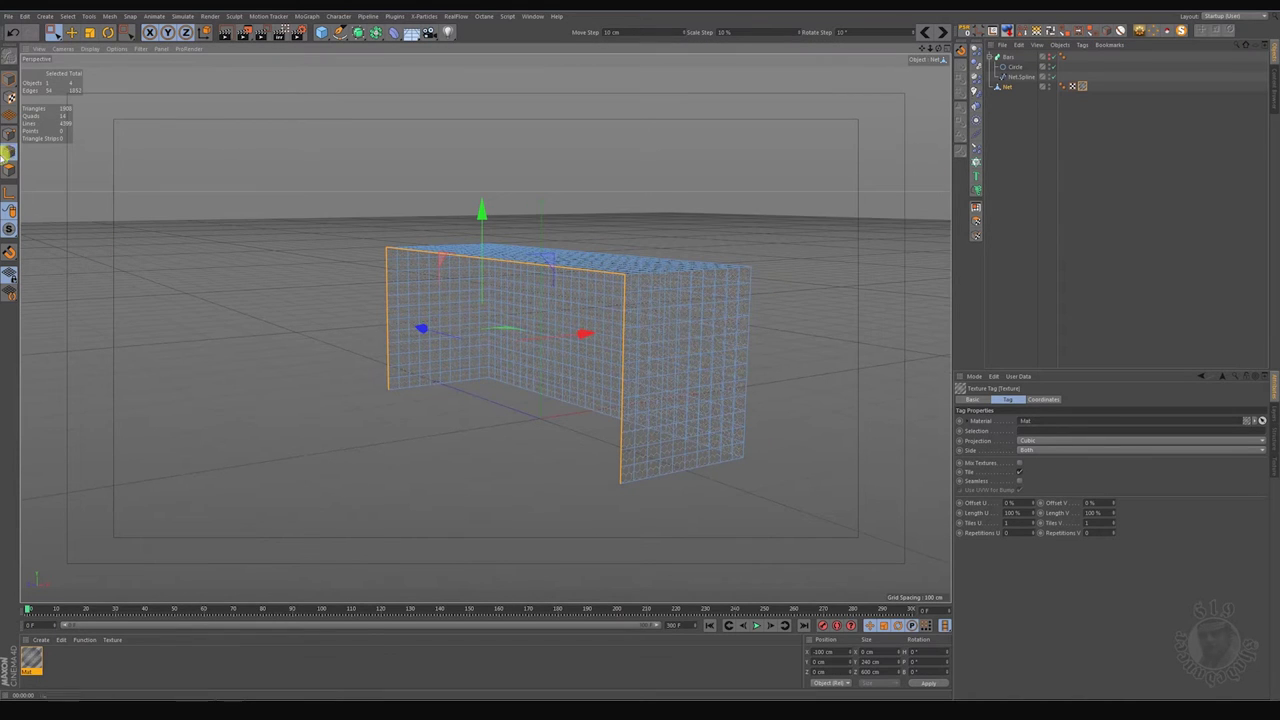
pyautogui.click(9, 152)
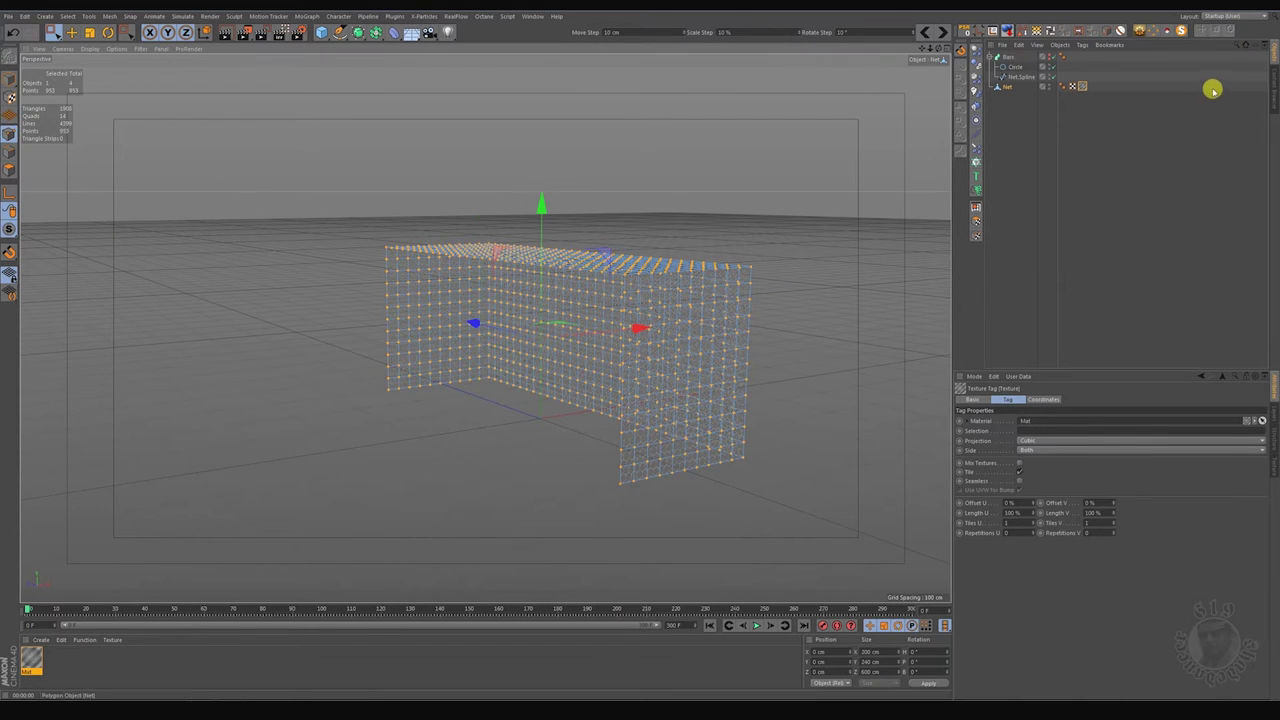
pyautogui.click(1007, 87)
pyautogui.middleClick(825, 295)
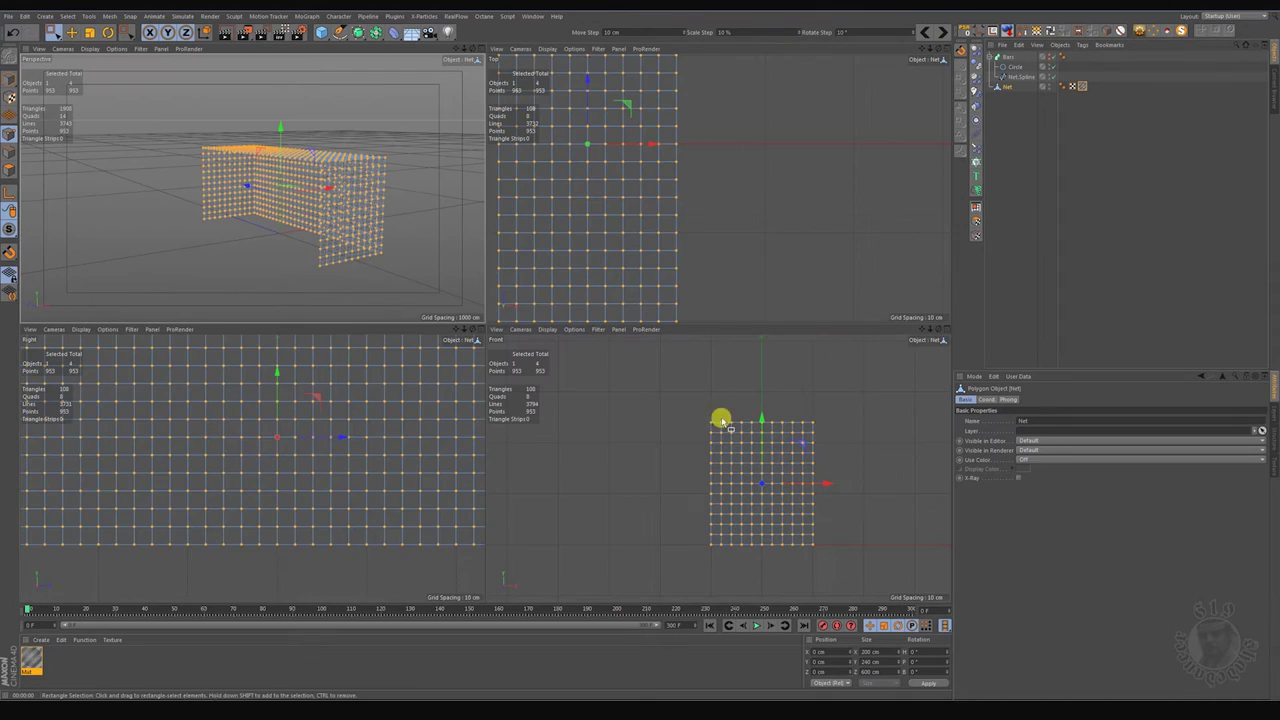
pyautogui.middleClick(721, 420)
pyautogui.moveTo(436, 206)
pyautogui.mouseDown()
pyautogui.moveTo(475, 415)
pyautogui.moveTo(468, 506)
pyautogui.moveTo(600, 513)
pyautogui.moveTo(689, 471)
pyautogui.mouseUp()
# Step: Add the remaining edge points where the net meets the frame from the perspective view
pyautogui.middleClick(829, 387)
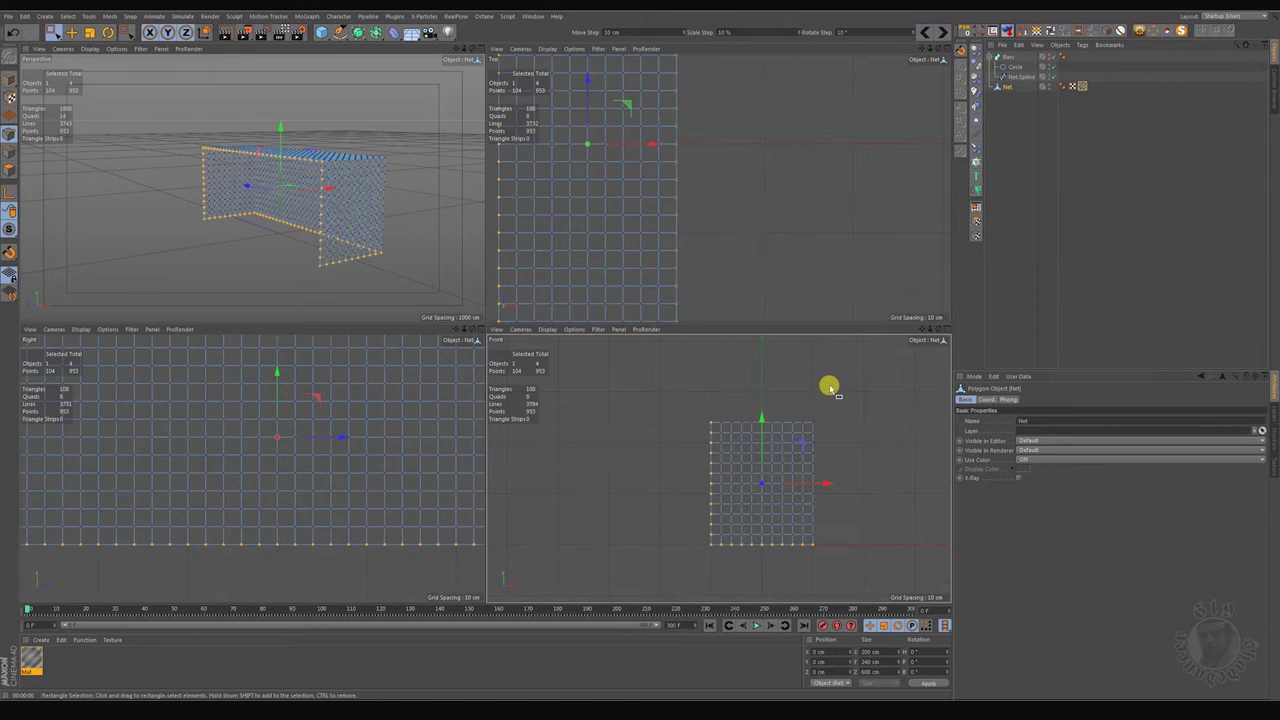
pyautogui.middleClick(409, 199)
pyautogui.moveTo(800, 251)
pyautogui.keyDown('alt'); pyautogui.mouseDown()
pyautogui.moveTo(800, 281)
pyautogui.moveTo(786, 266)
pyautogui.mouseUp(); pyautogui.keyUp('alt')
pyautogui.keyDown('alt'); pyautogui.moveTo(786, 266); pyautogui.dragTo(843, 263, button='right'); pyautogui.keyUp('alt')
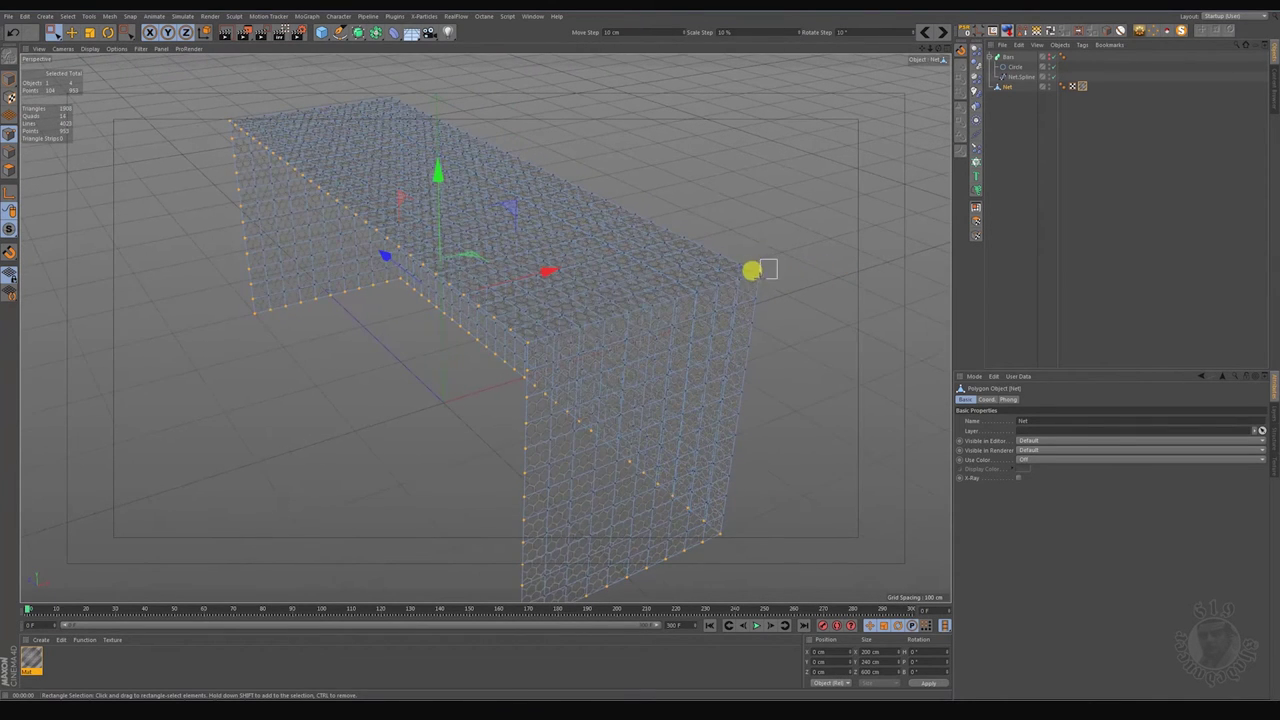
pyautogui.keyDown('alt'); pyautogui.moveTo(394, 254); pyautogui.dragTo(572, 270); pyautogui.keyUp('alt')
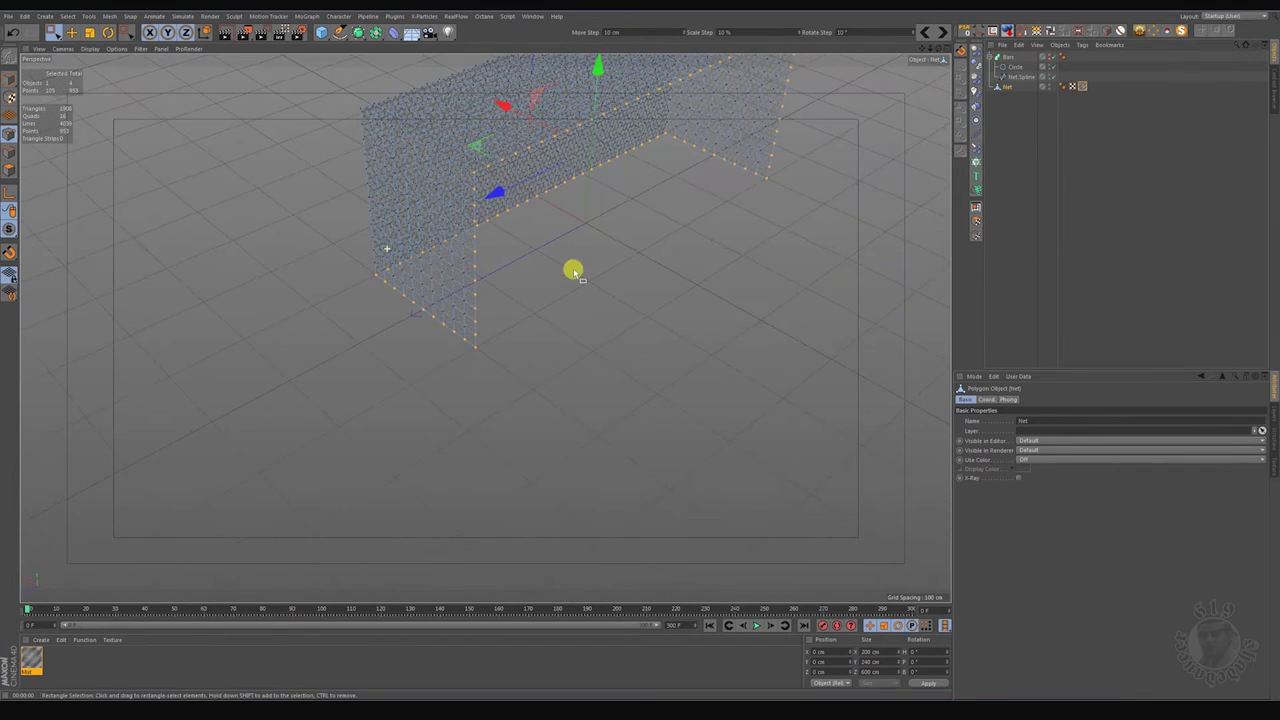
pyautogui.keyDown('alt'); pyautogui.moveTo(346, 83); pyautogui.dragTo(443, 89); pyautogui.keyUp('alt')
pyautogui.keyDown('alt'); pyautogui.moveTo(443, 89); pyautogui.dragTo(511, 94, button='right'); pyautogui.keyUp('alt')
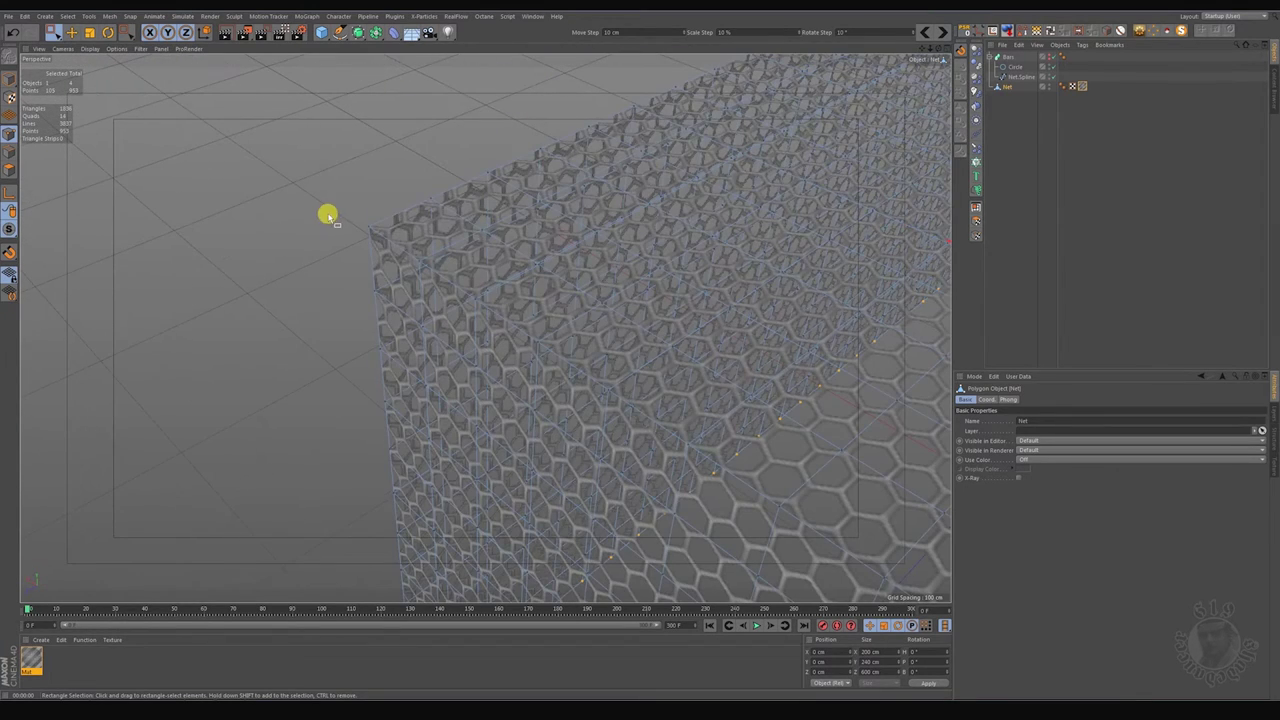
pyautogui.moveTo(347, 189); pyautogui.dragTo(376, 236)
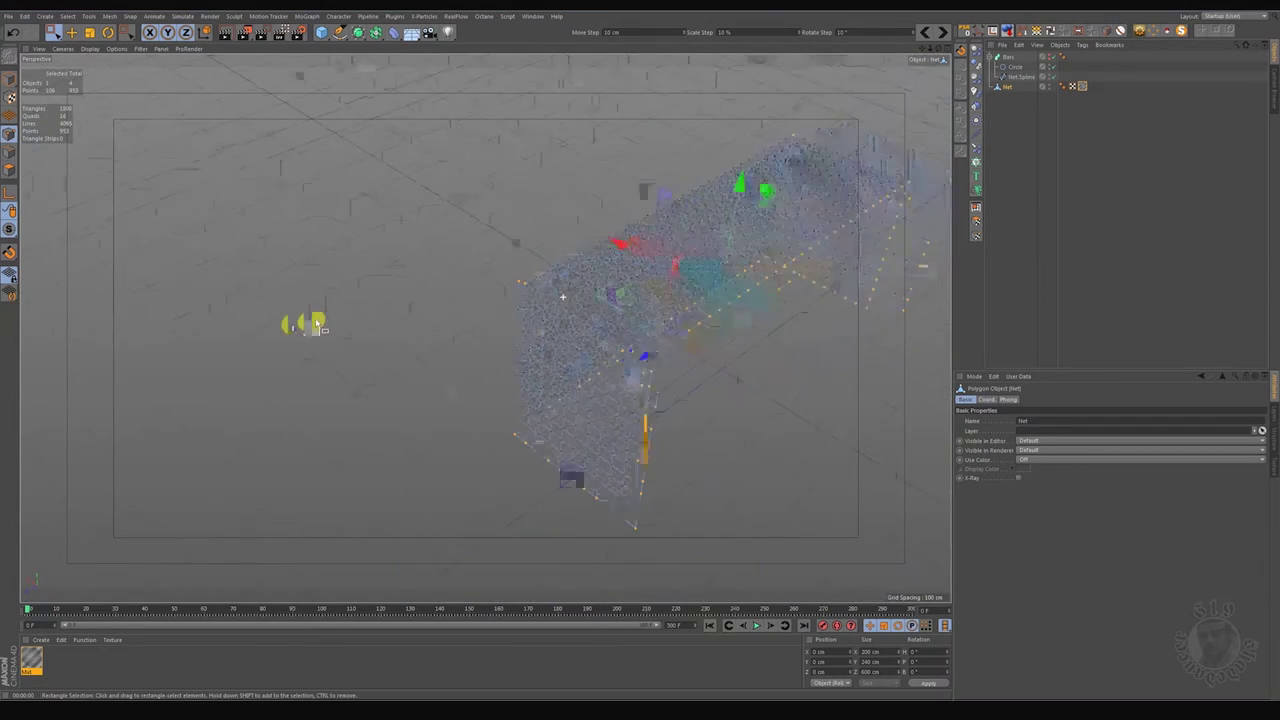
pyautogui.keyDown('alt'); pyautogui.moveTo(814, 314); pyautogui.dragTo(514, 320); pyautogui.keyUp('alt')
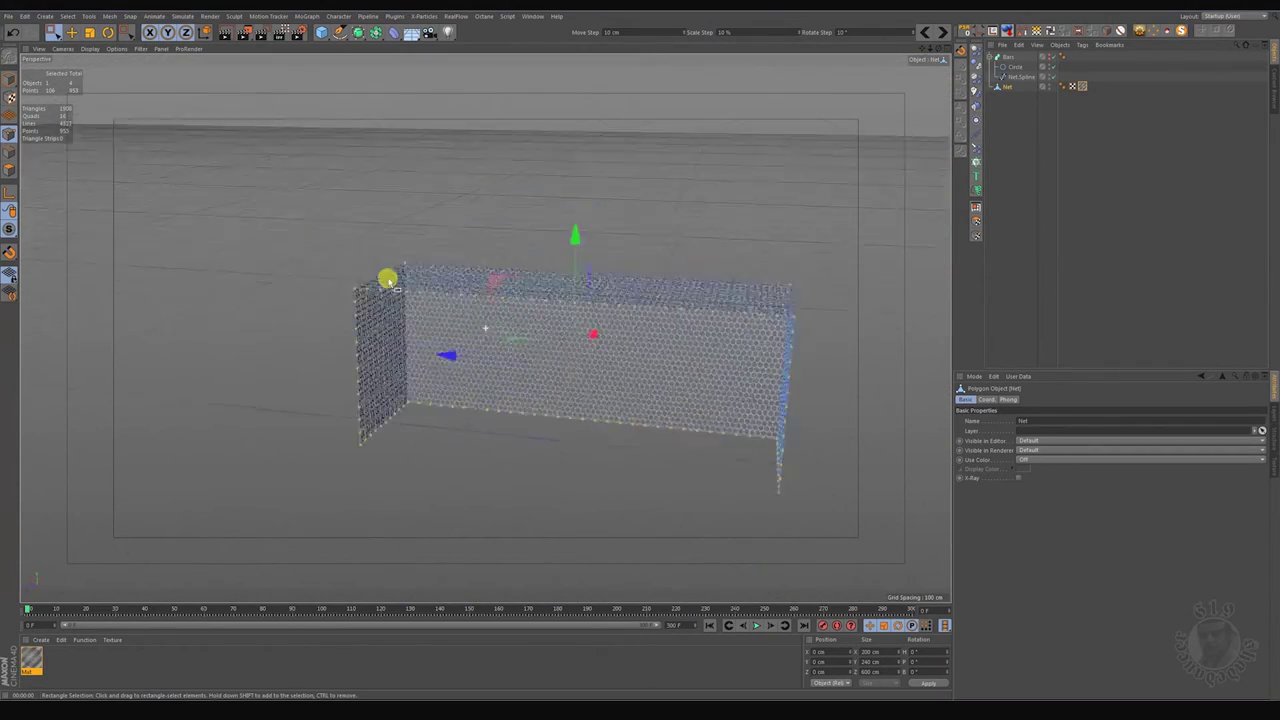
pyautogui.keyDown('alt'); pyautogui.moveTo(388, 279); pyautogui.dragTo(343, 263); pyautogui.keyUp('alt')
pyautogui.keyDown('alt'); pyautogui.moveTo(683, 420); pyautogui.dragTo(541, 347); pyautogui.keyUp('alt')
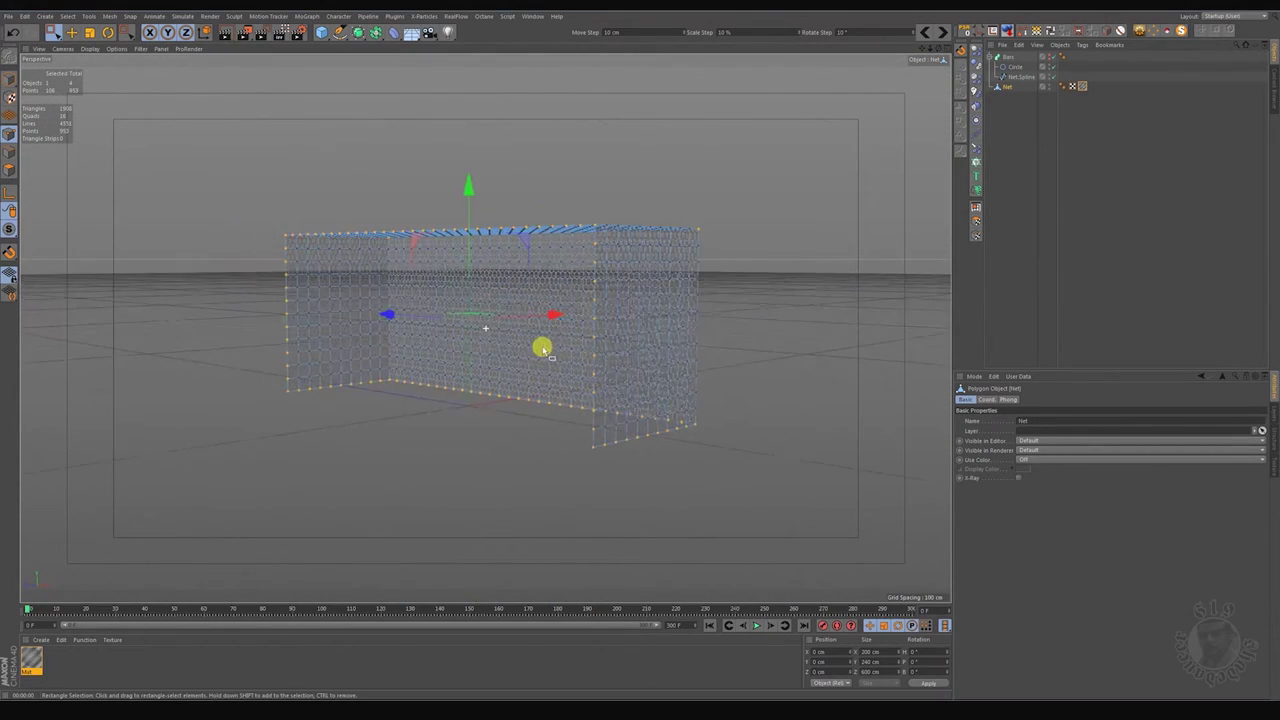
# Step: Add a Cloth tag to Net and pin its selected edge points with Fix Points Set
pyautogui.rightClick(1006, 88)
pyautogui.moveTo(1040, 213)
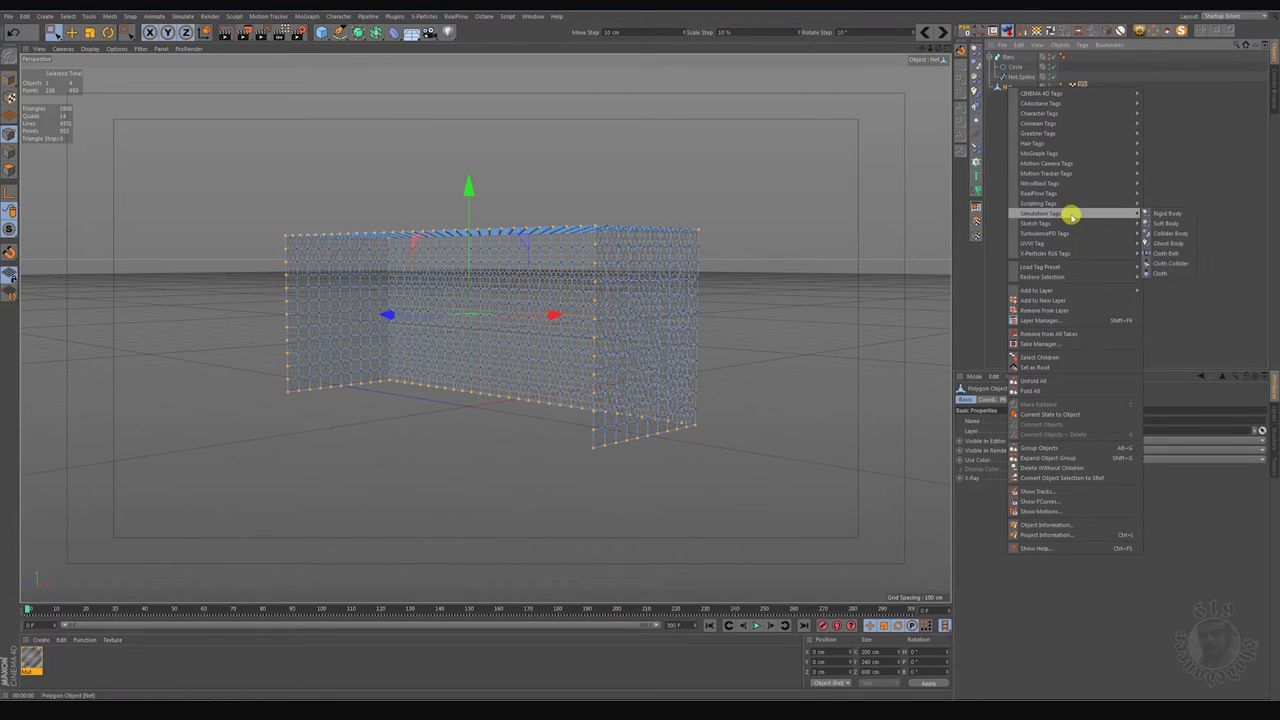
pyautogui.click(1157, 274)
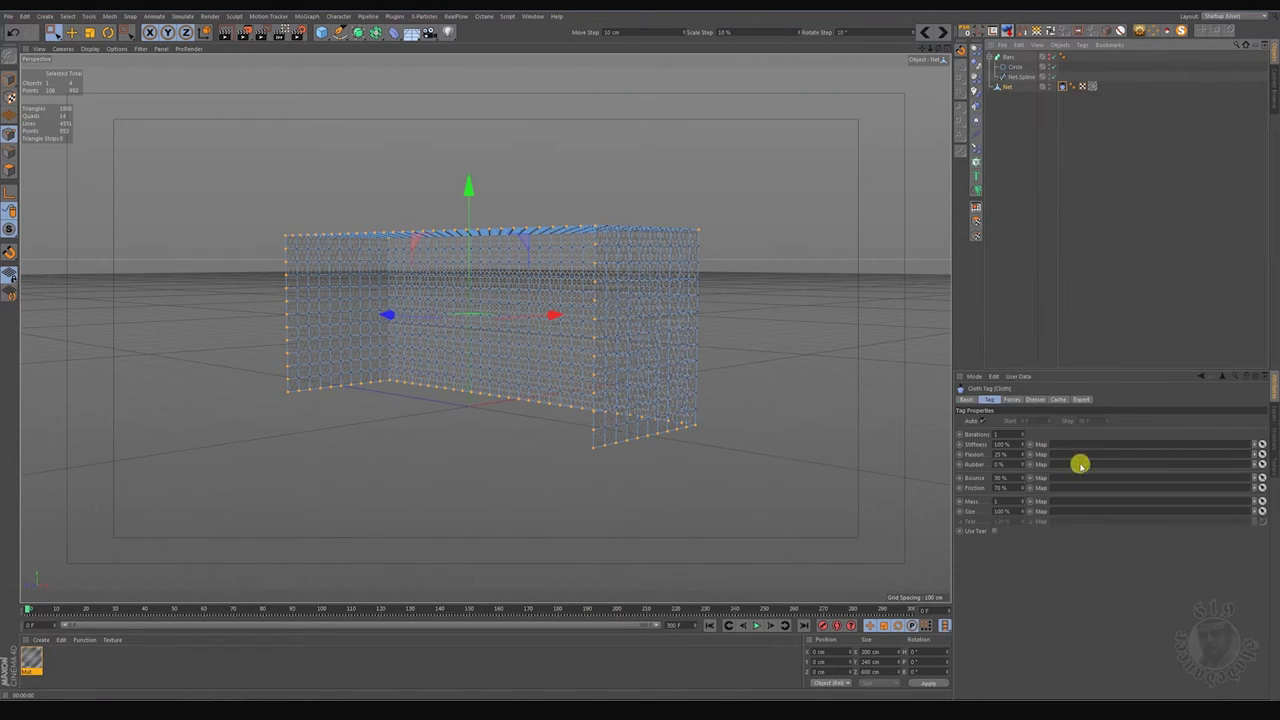
pyautogui.click(1033, 399)
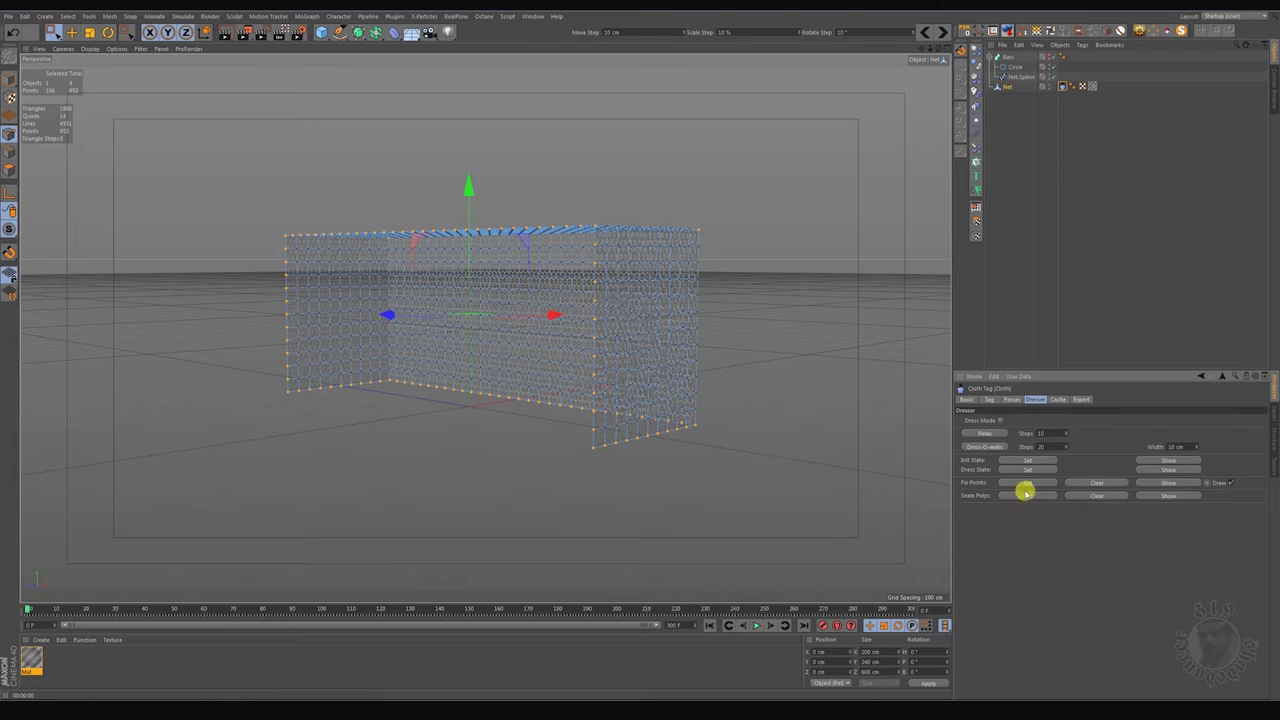
pyautogui.keyDown('alt'); pyautogui.moveTo(700, 394); pyautogui.dragTo(686, 391); pyautogui.keyUp('alt')
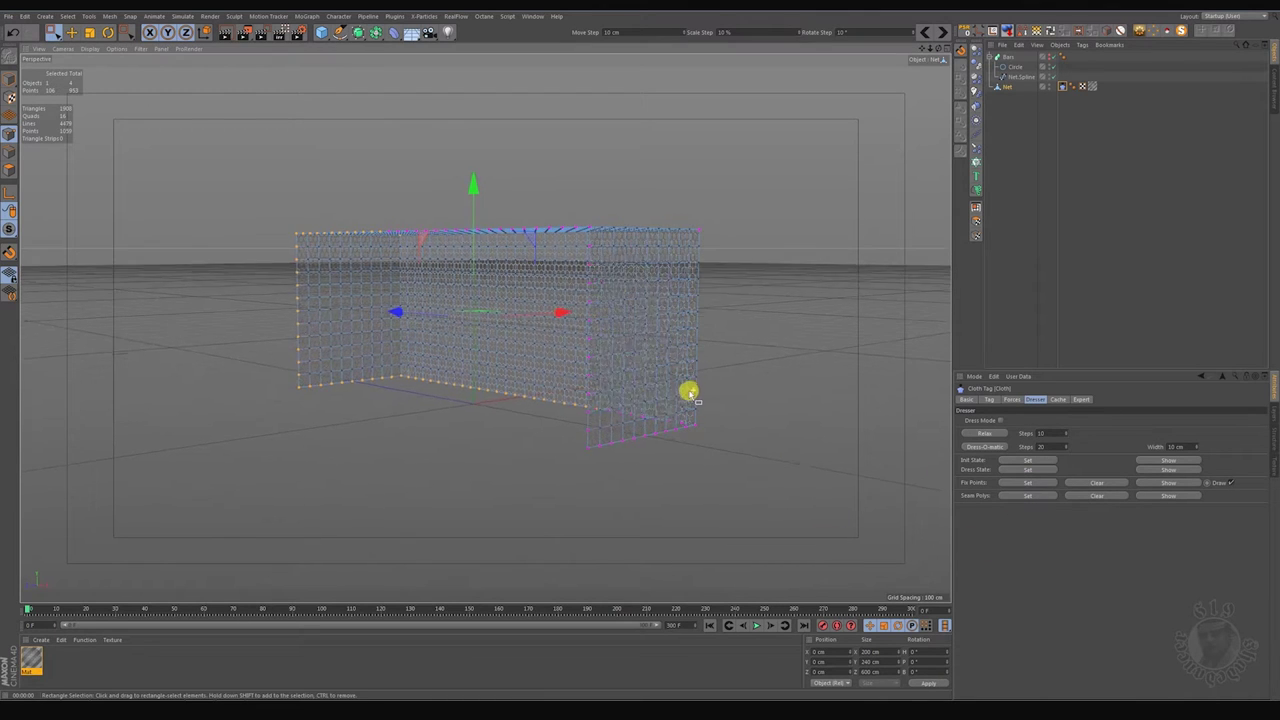
pyautogui.click(1232, 484)
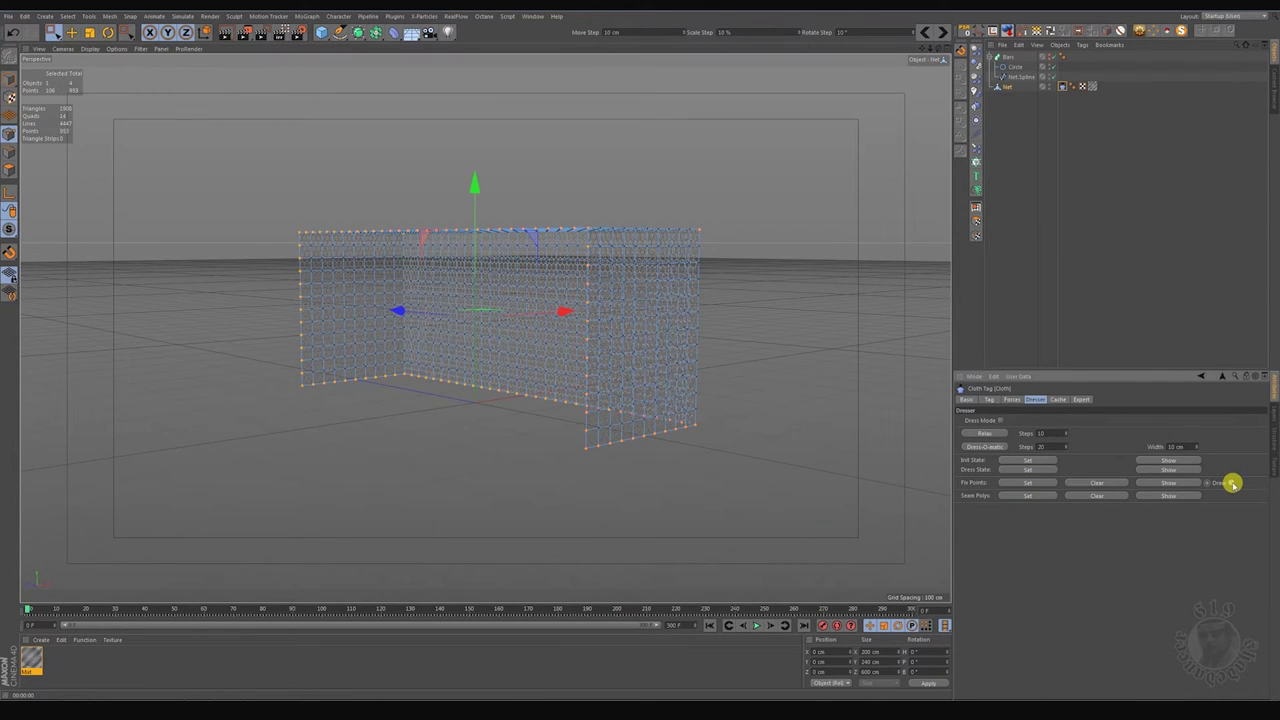
pyautogui.click(1014, 399)
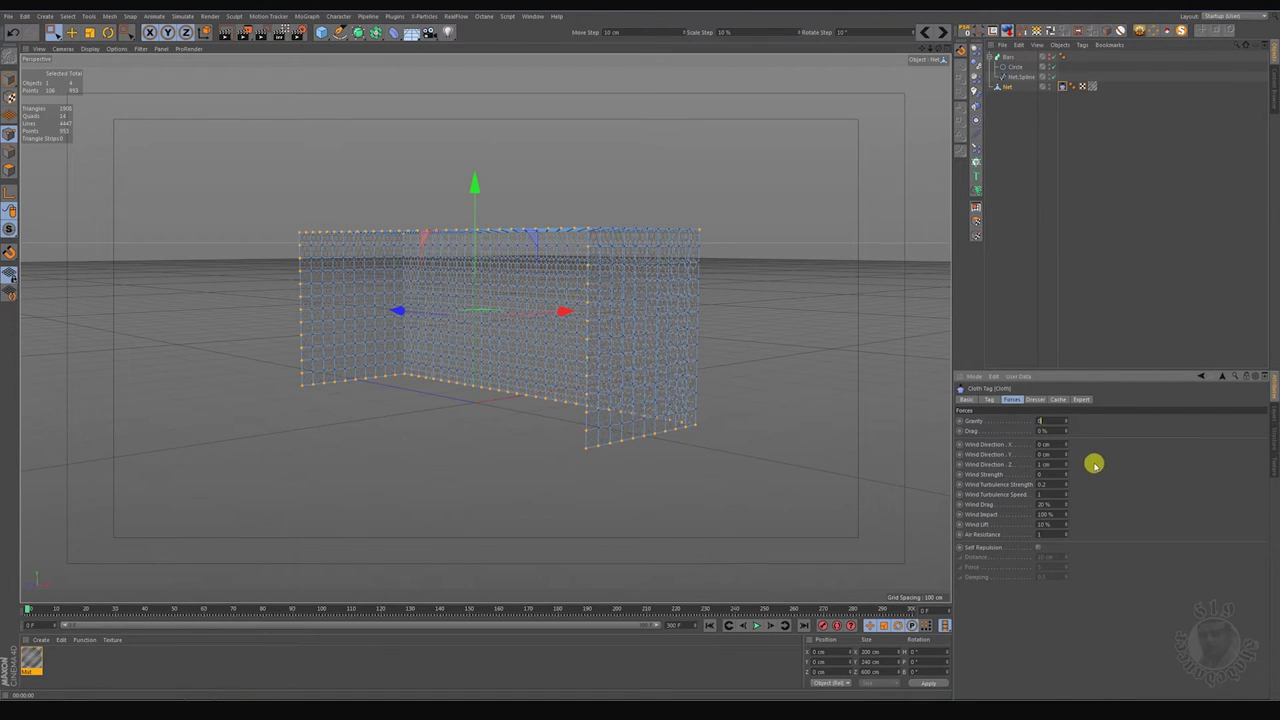
# Step: Set the cloth's Drag to 4 and its Bounce to 4
pyautogui.doubleClick(1045, 430)
pyautogui.write('4')
pyautogui.click(990, 399)
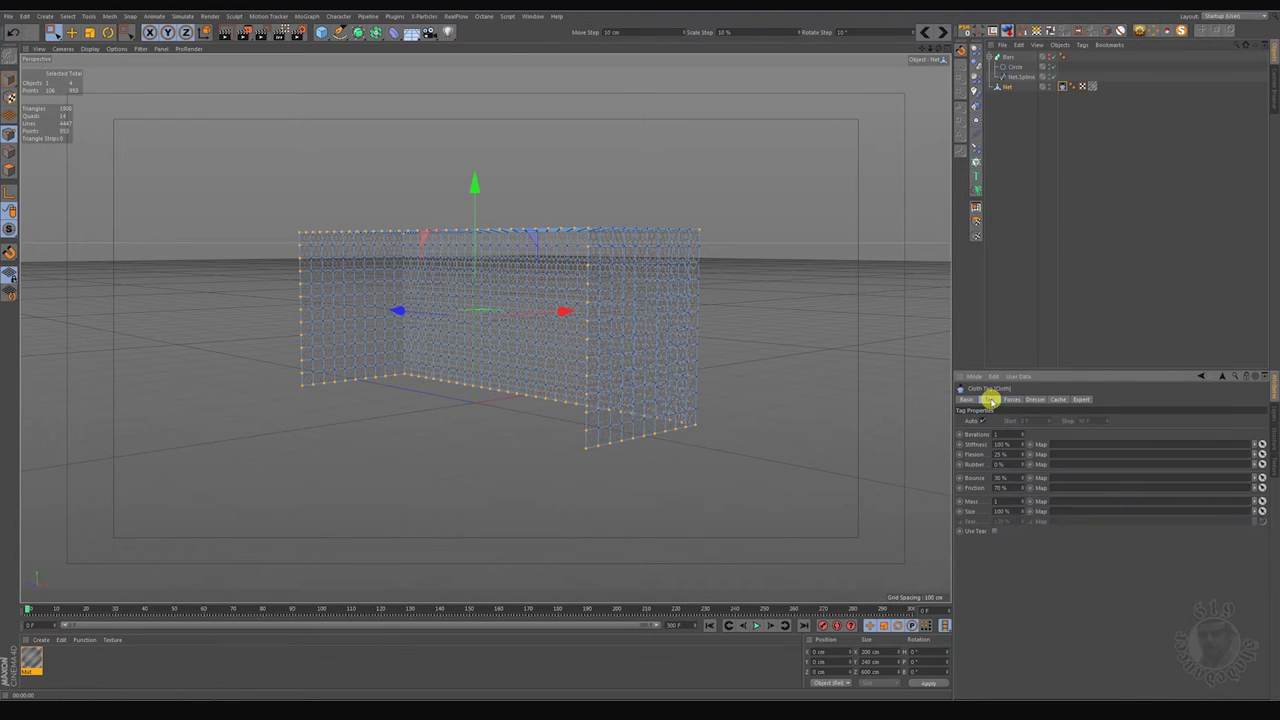
pyautogui.doubleClick(1005, 477)
pyautogui.write('4')
pyautogui.press('Tab')
pyautogui.write('4')
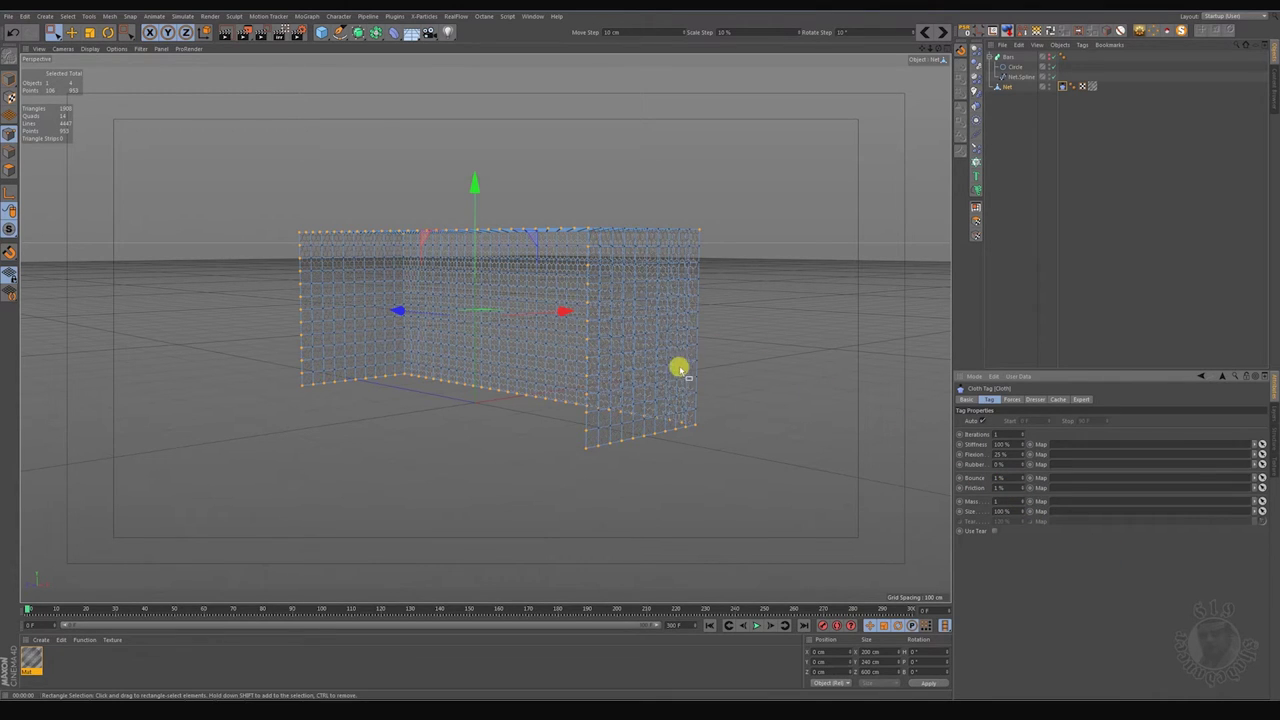
# Step: Test-play the net's cloth simulation and rewind it to frame 0
pyautogui.keyDown('alt'); pyautogui.moveTo(663, 369); pyautogui.dragTo(655, 380); pyautogui.keyUp('alt')
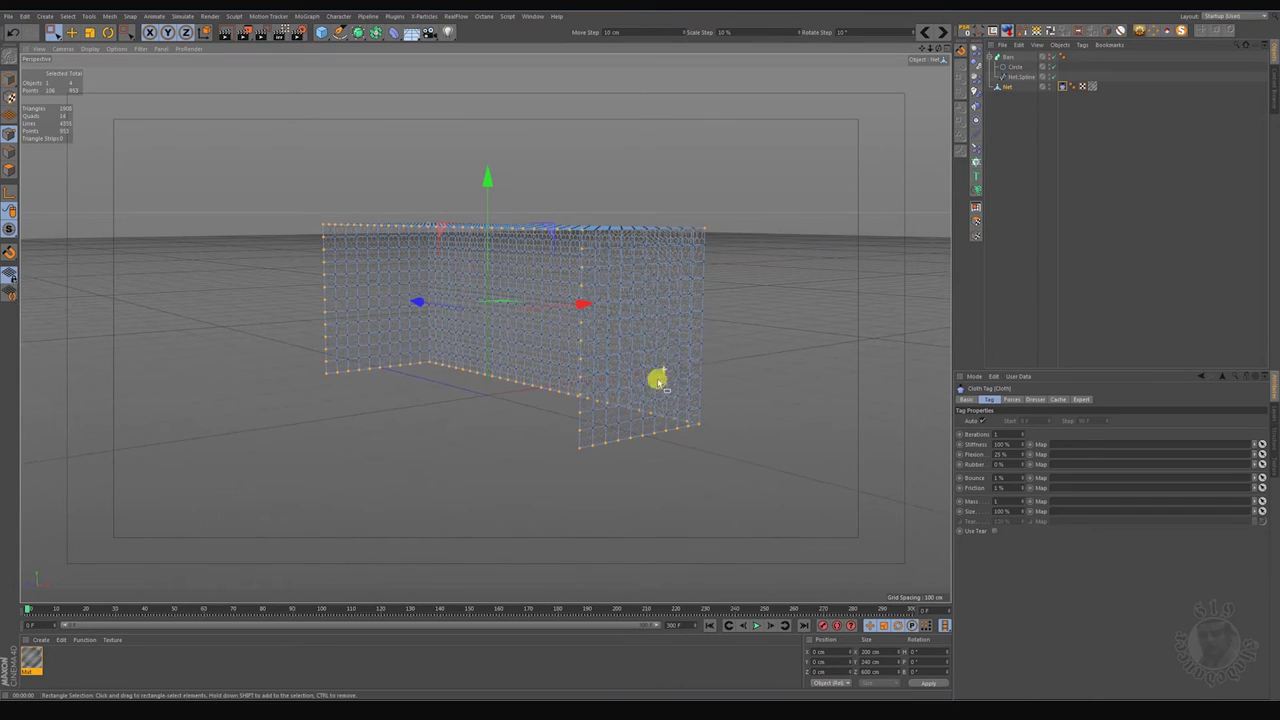
pyautogui.click(756, 626)
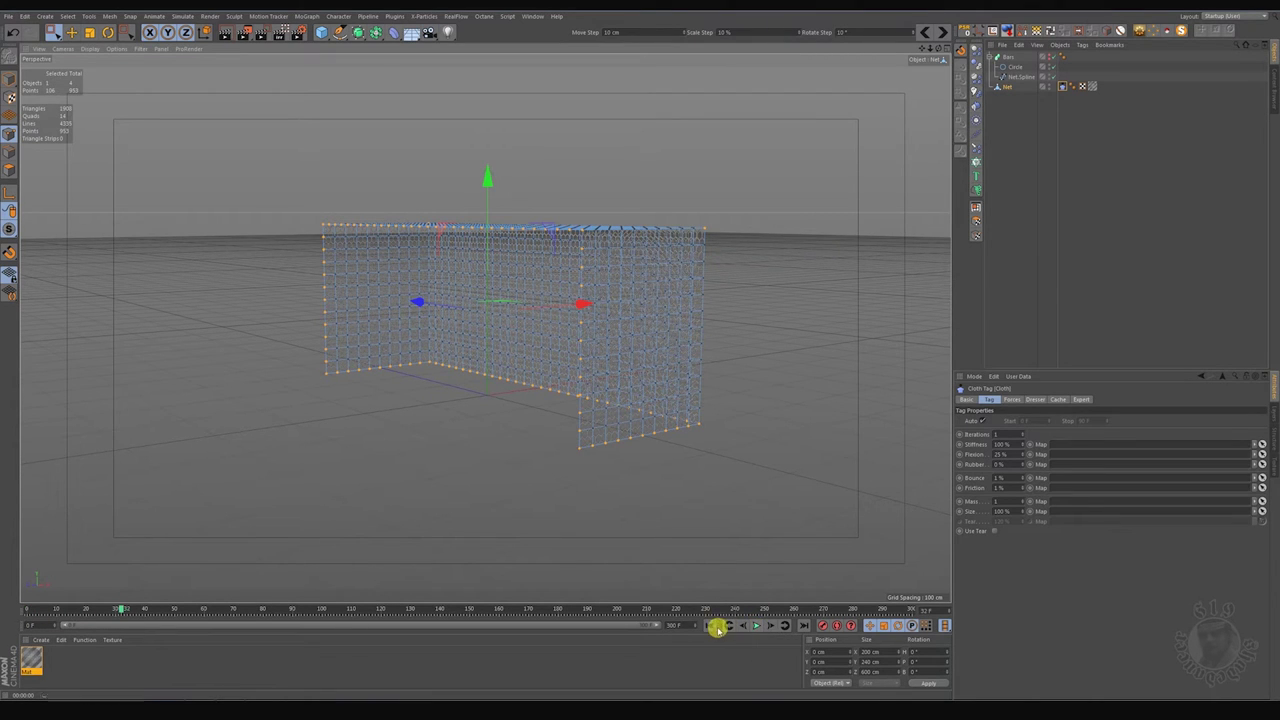
pyautogui.click(710, 626)
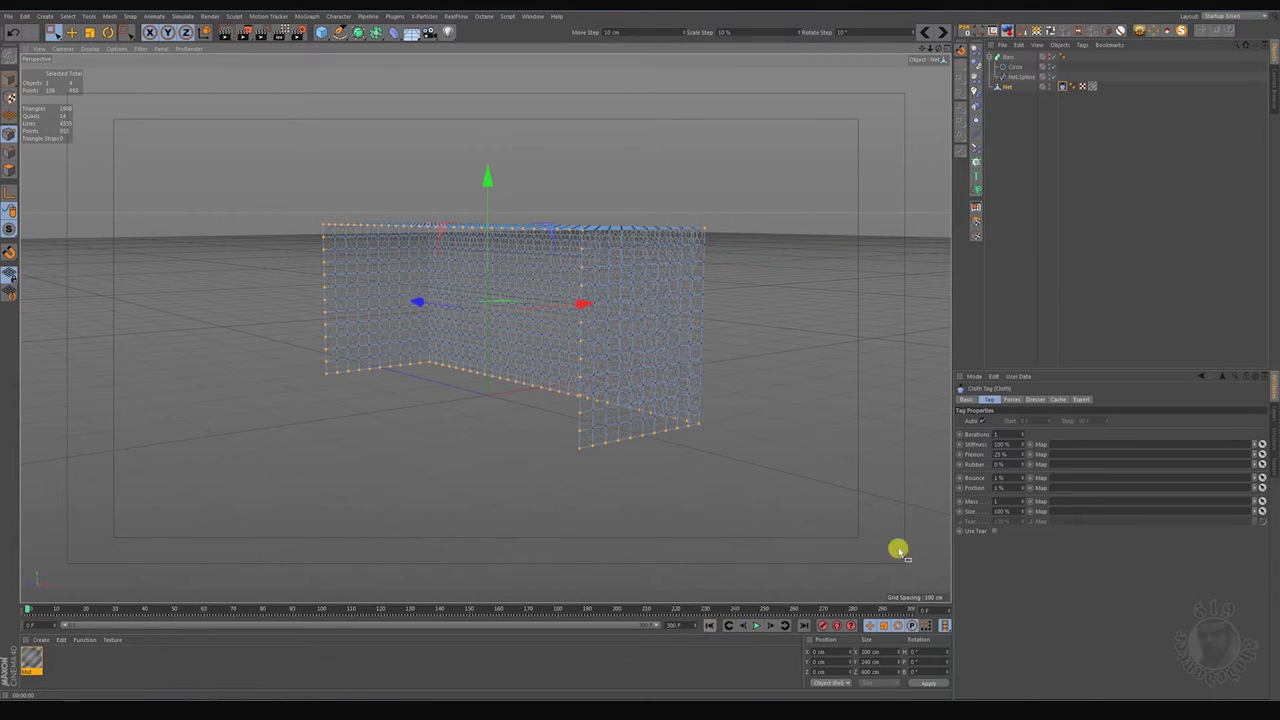
pyautogui.click(1013, 400)
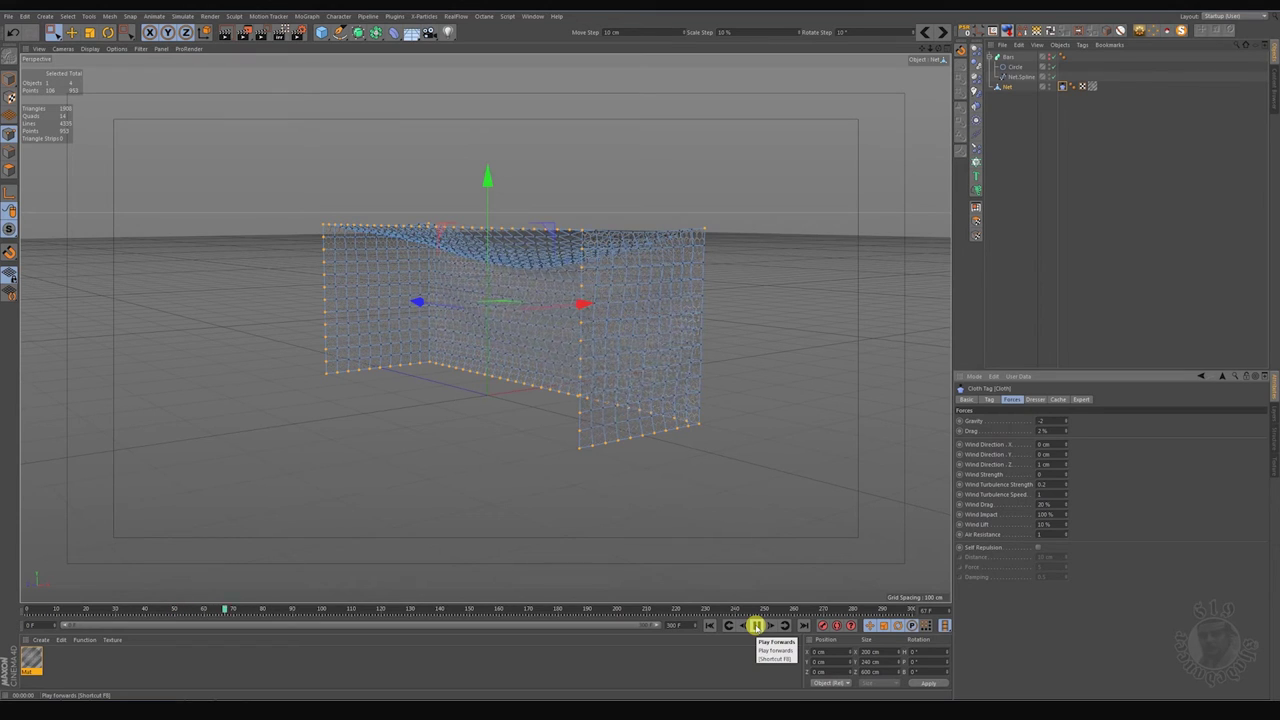
pyautogui.click(756, 626)
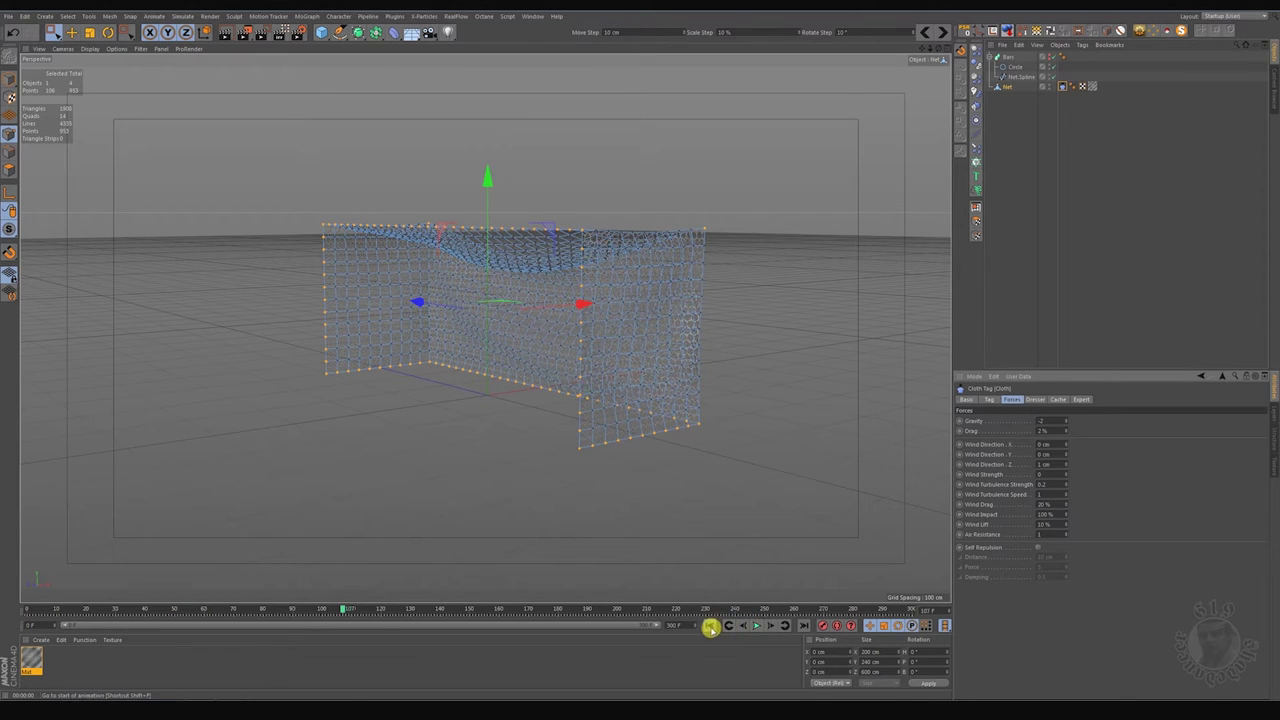
pyautogui.click(710, 626)
# Step: Set the cloth Gravity value to 0
pyautogui.doubleClick(1042, 421)
pyautogui.write('0')
pyautogui.press('Return')
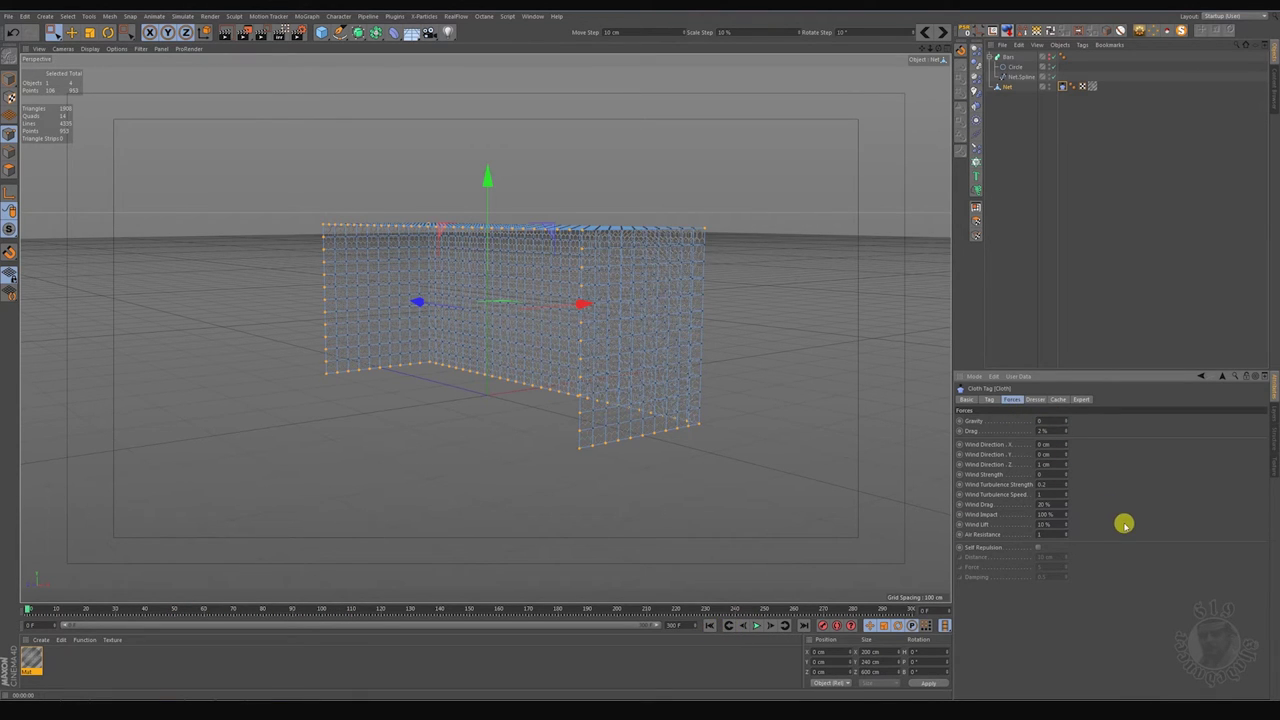
pyautogui.click(989, 400)
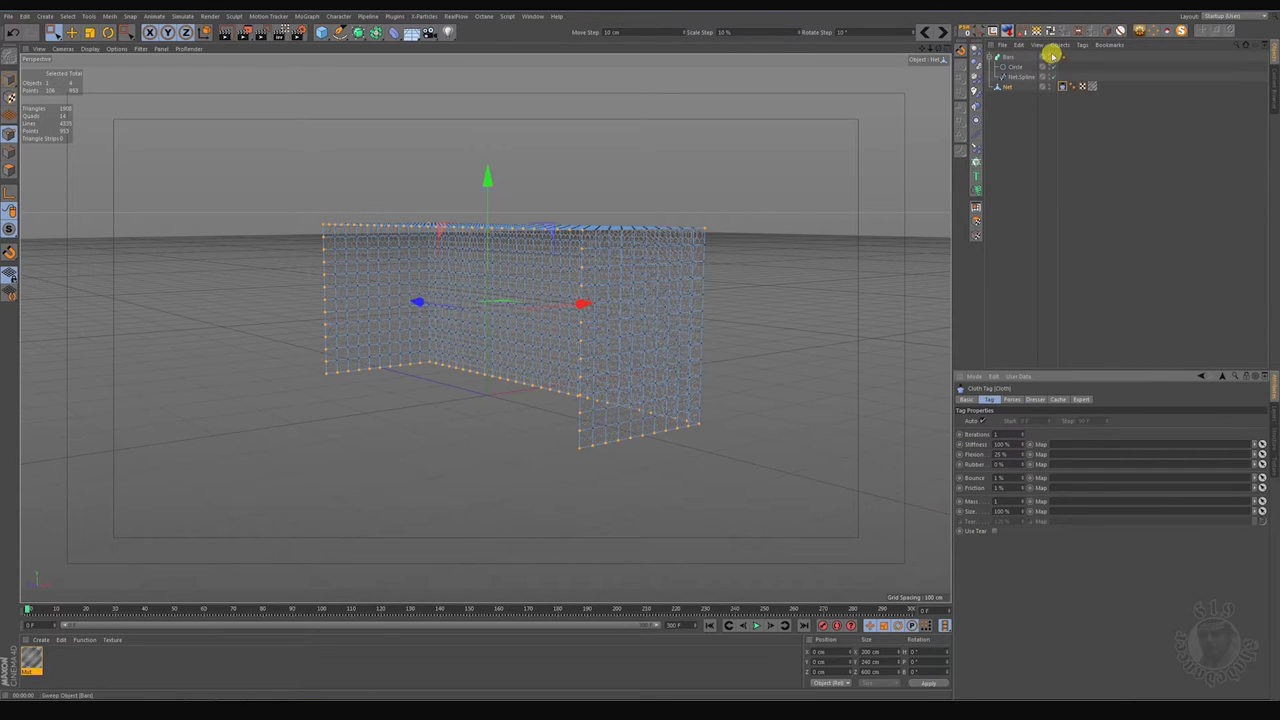
# Step: Show Bars, add a Floor below Bars and Net with a Collider Body tag, then hide it
pyautogui.click(1048, 59)
pyautogui.keyDown('alt'); pyautogui.moveTo(594, 337); pyautogui.dragTo(551, 357); pyautogui.keyUp('alt')
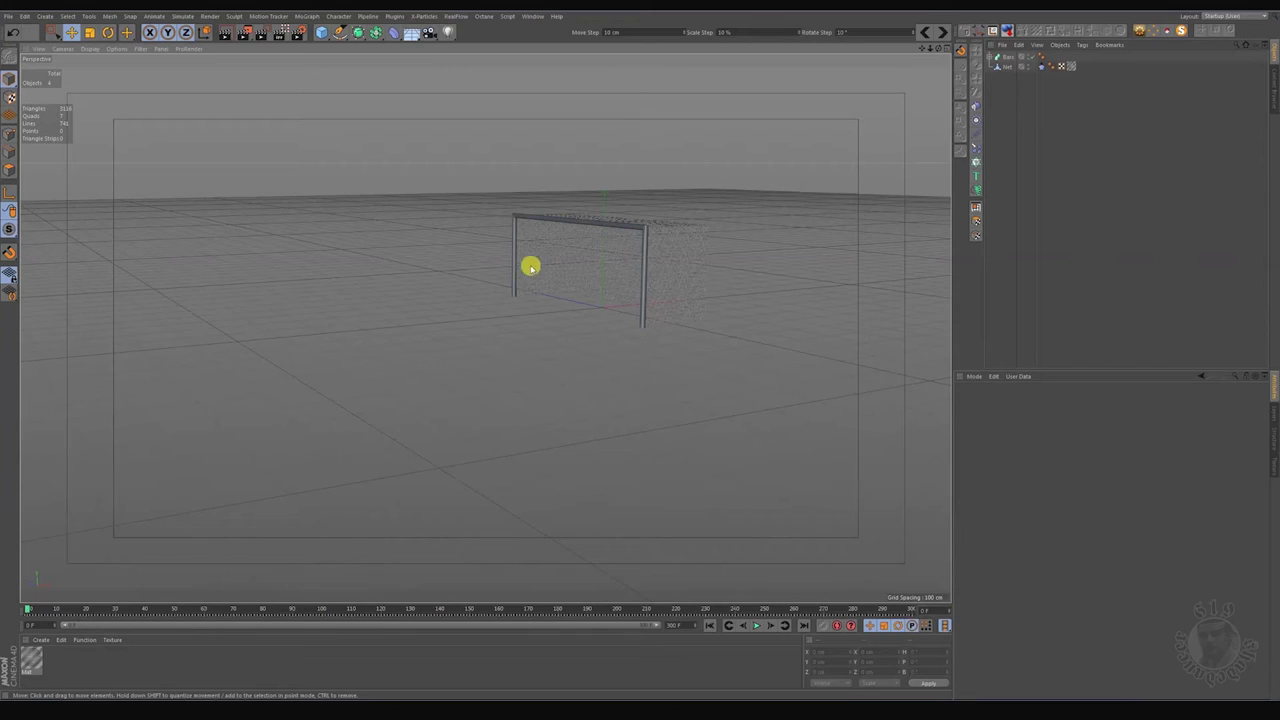
pyautogui.click(413, 32)
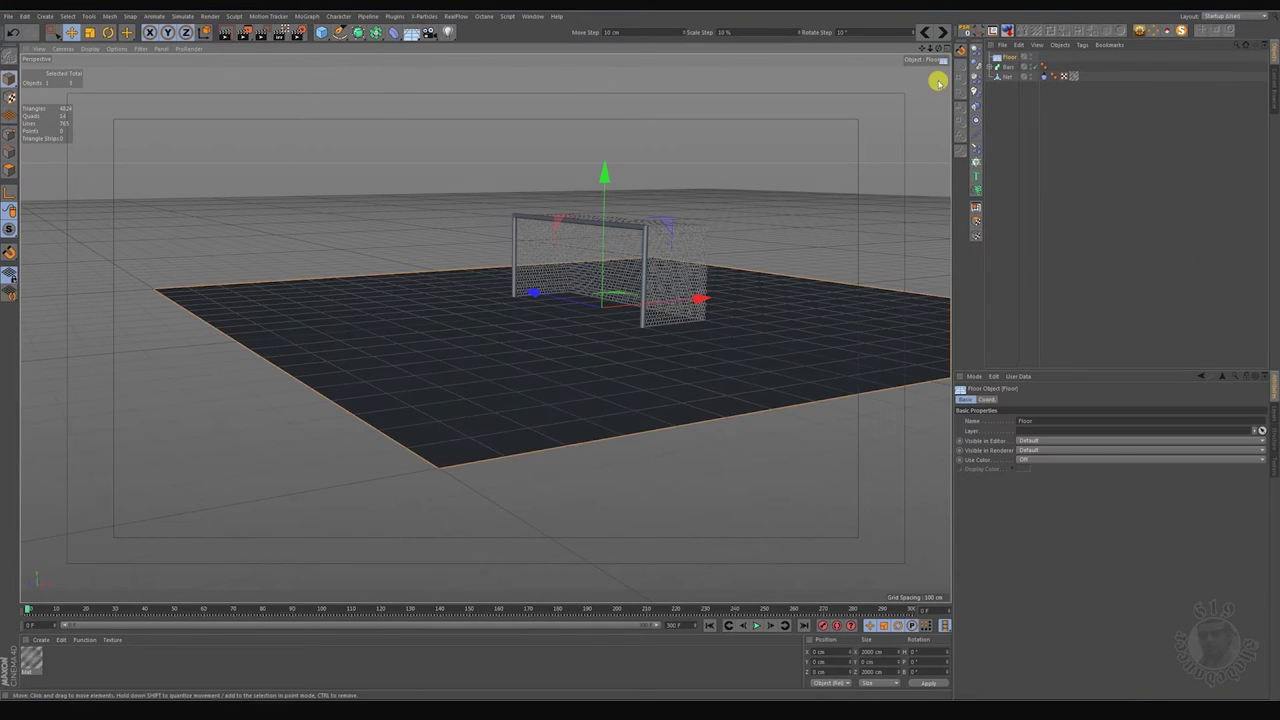
pyautogui.moveTo(1012, 57); pyautogui.dragTo(1006, 106)
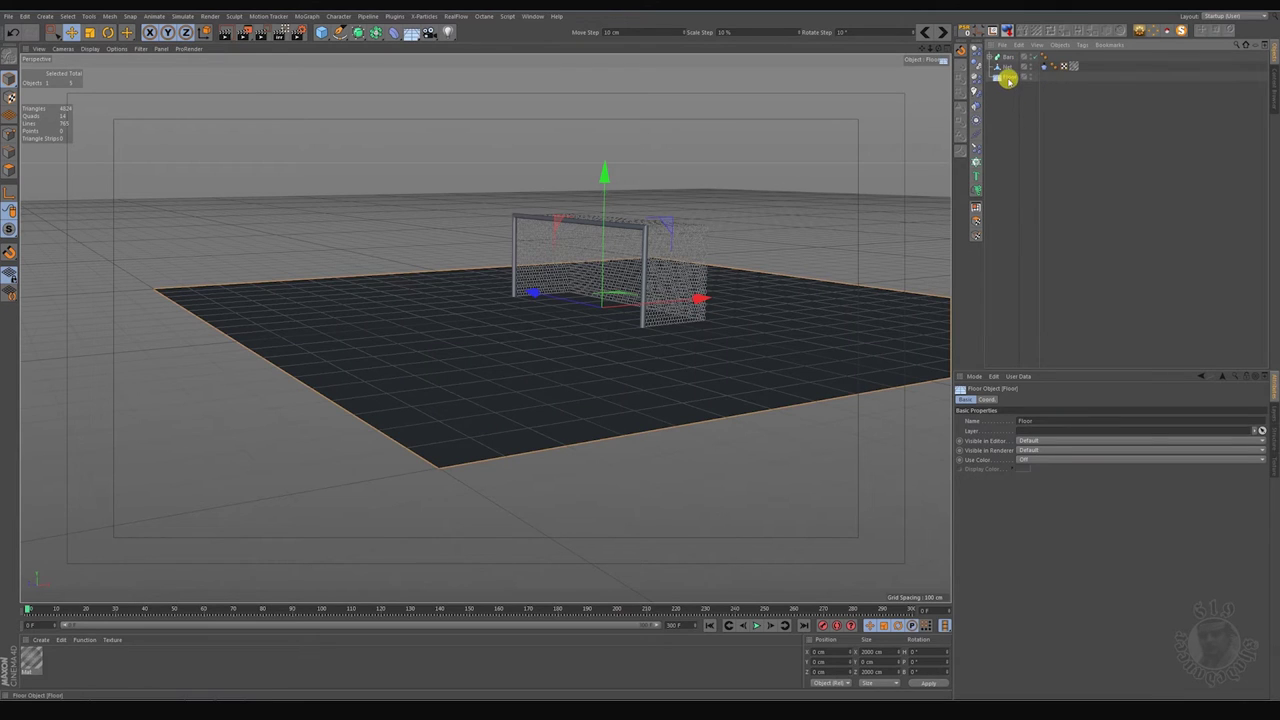
pyautogui.rightClick(1008, 79)
pyautogui.moveTo(1040, 195)
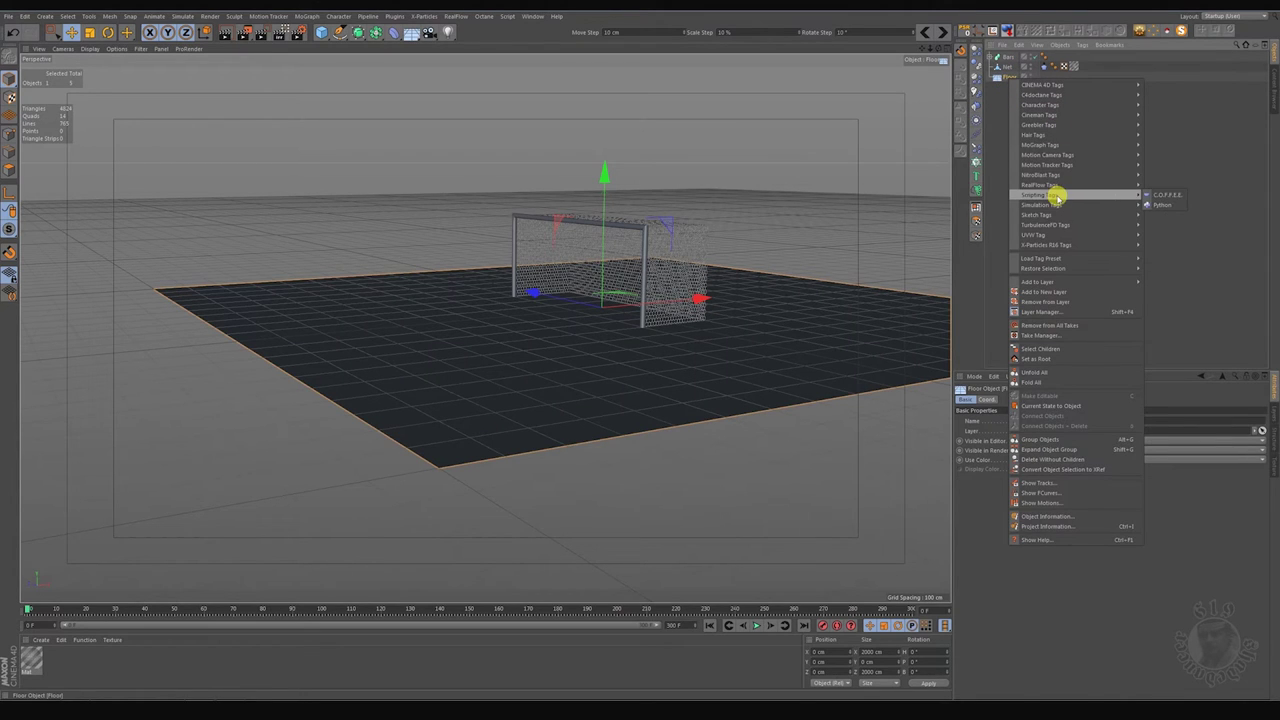
pyautogui.click(1166, 223)
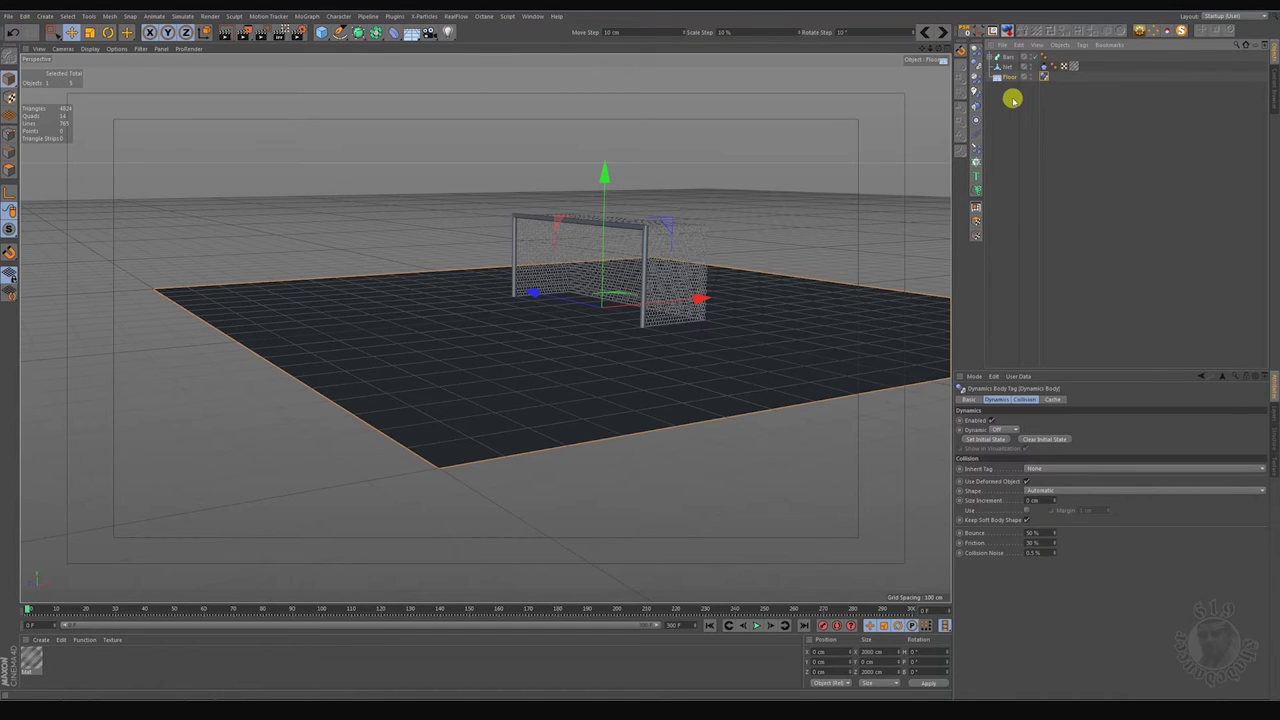
pyautogui.click(1028, 75)
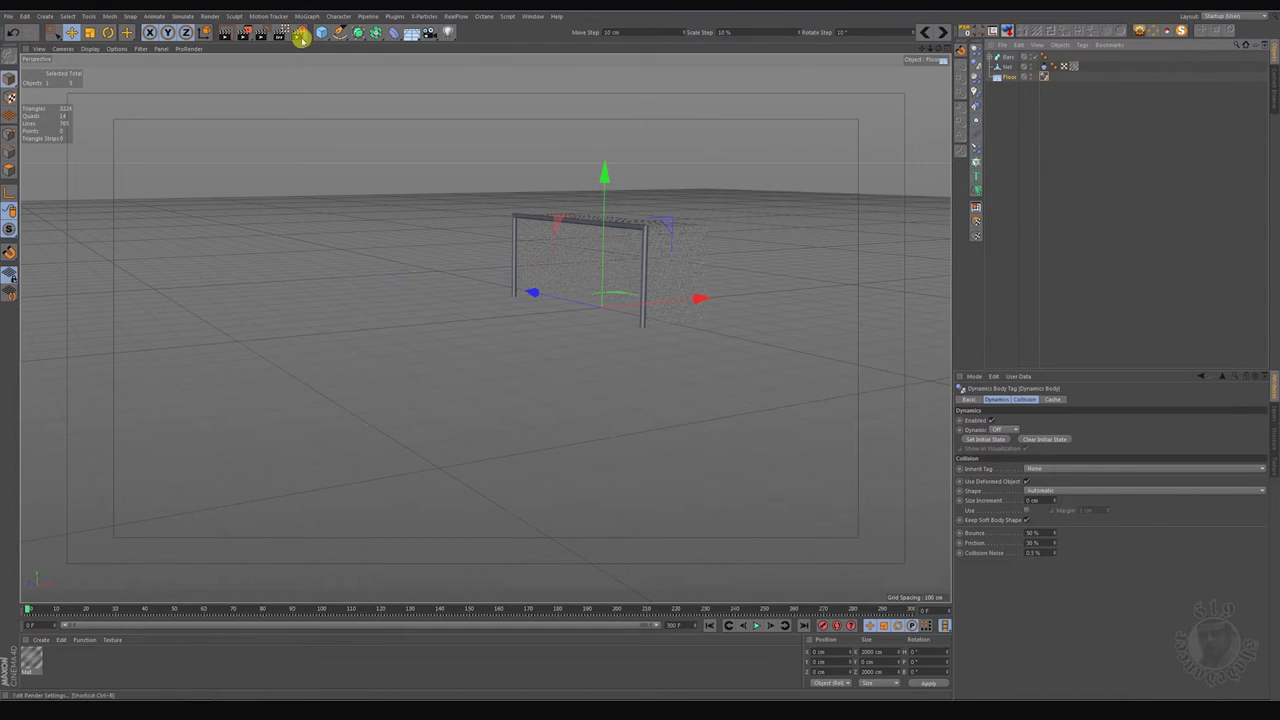
pyautogui.click(320, 32)
# Step: Add a Plane sized 1920 cm wide by 1080 cm high
pyautogui.click(410, 63)
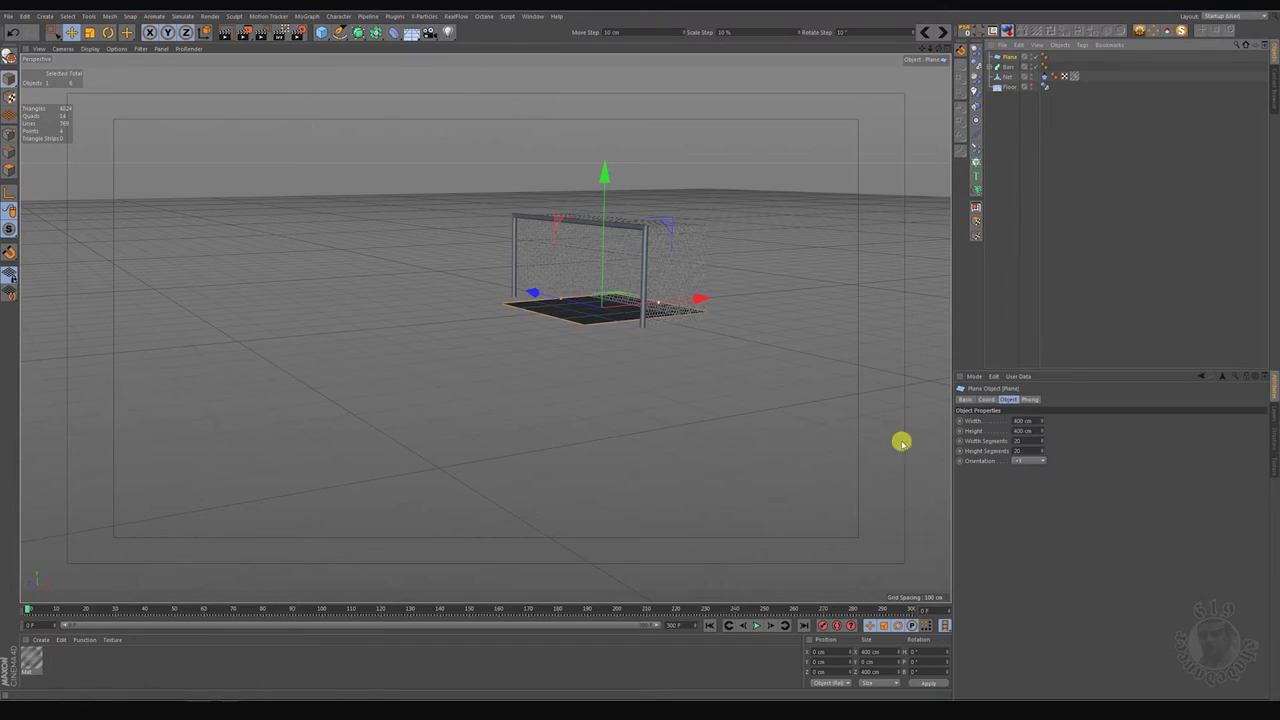
pyautogui.doubleClick(1020, 440)
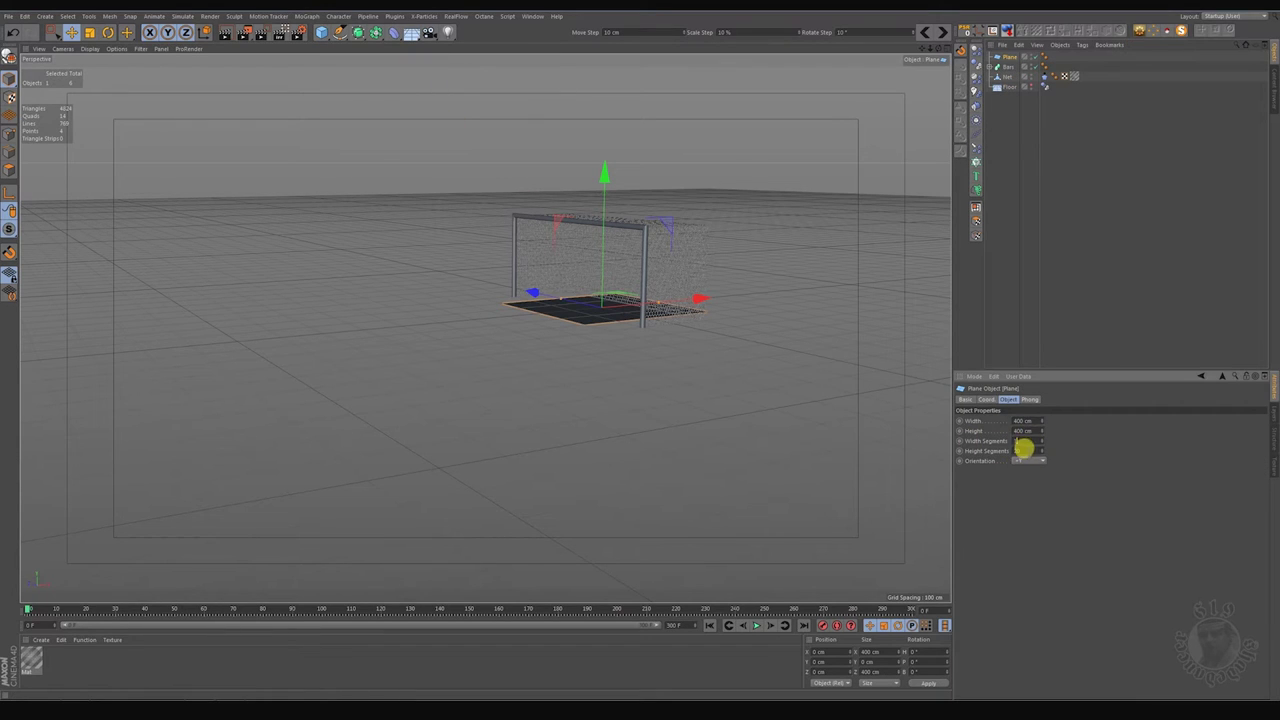
pyautogui.write('19')
pyautogui.write('20')
pyautogui.press('Tab')
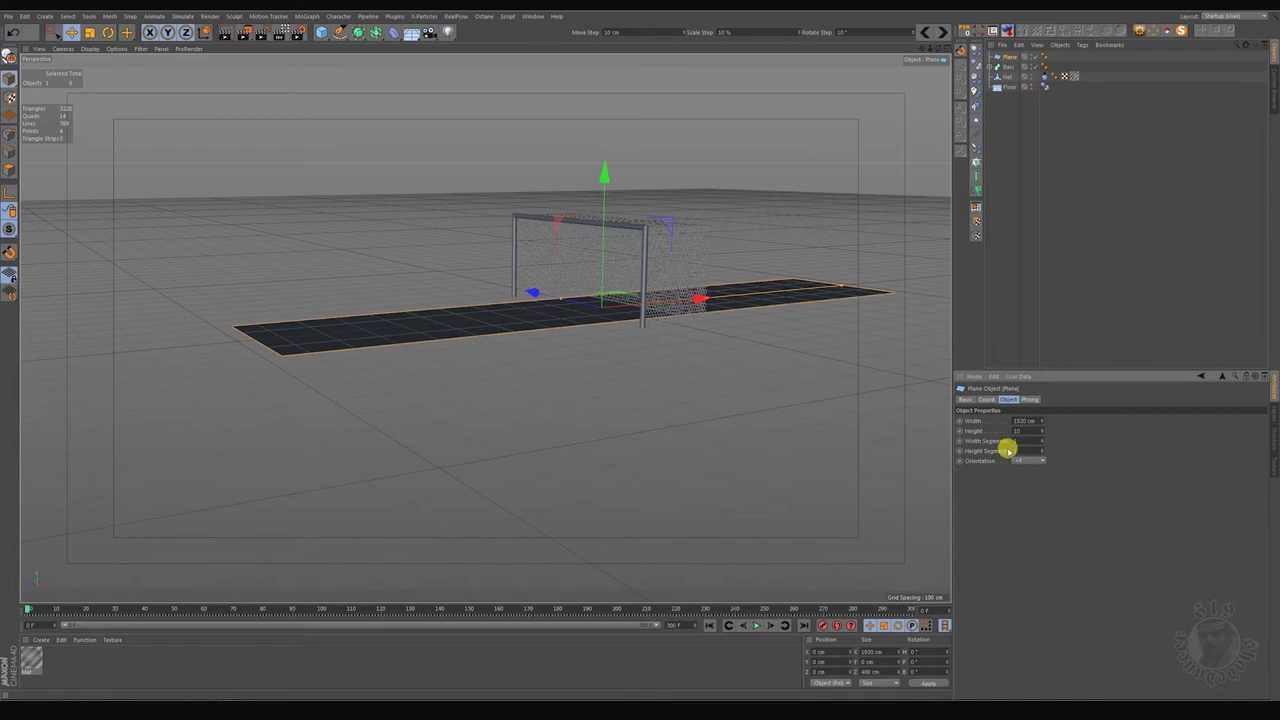
pyautogui.press('Return')
pyautogui.scroll(3, 604, 347)
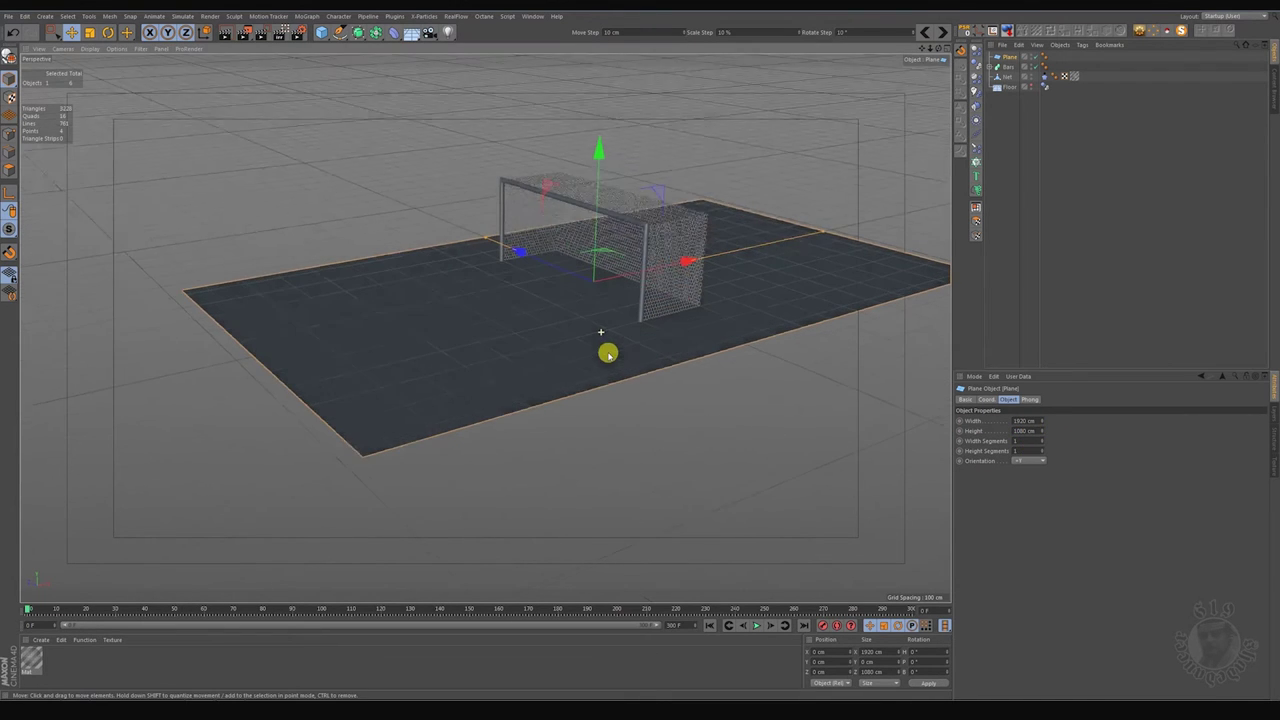
# Step: Create a material with field.jpg as its colour texture and apply it to the plane
pyautogui.doubleClick(64, 661)
pyautogui.click(28, 667)
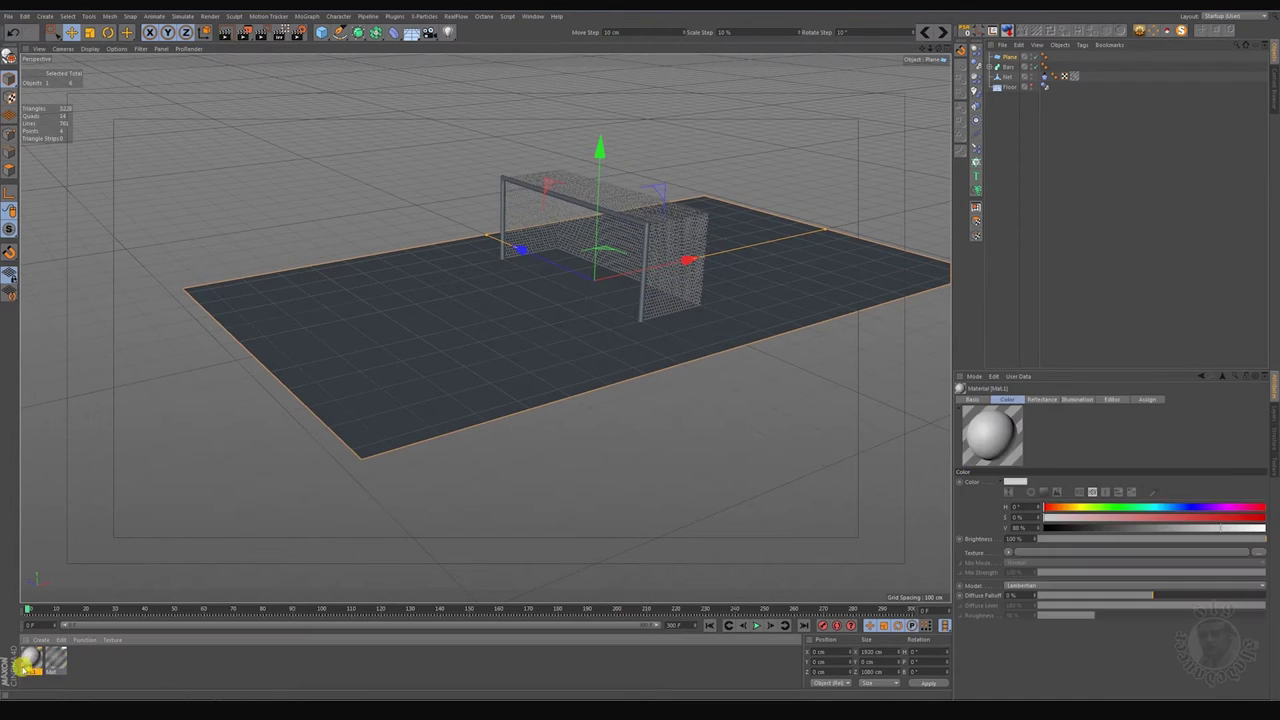
pyautogui.doubleClick(30, 660)
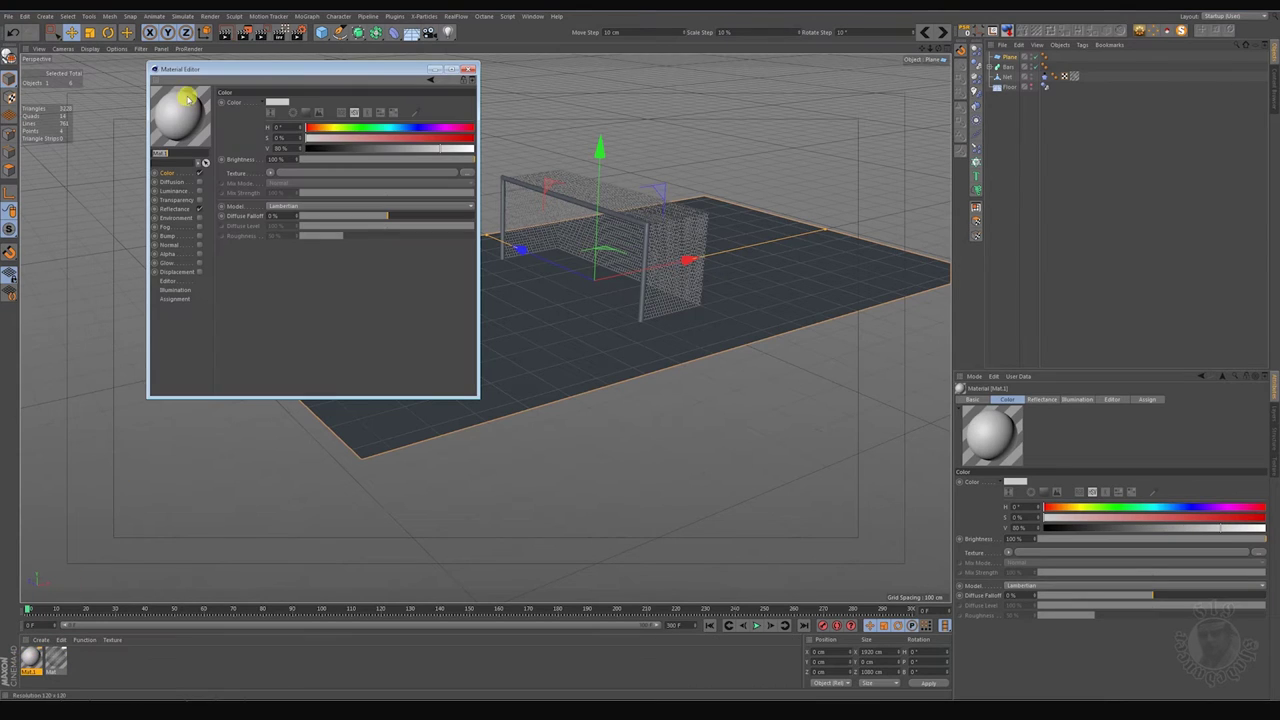
pyautogui.click(467, 168)
pyautogui.doubleClick(592, 168)
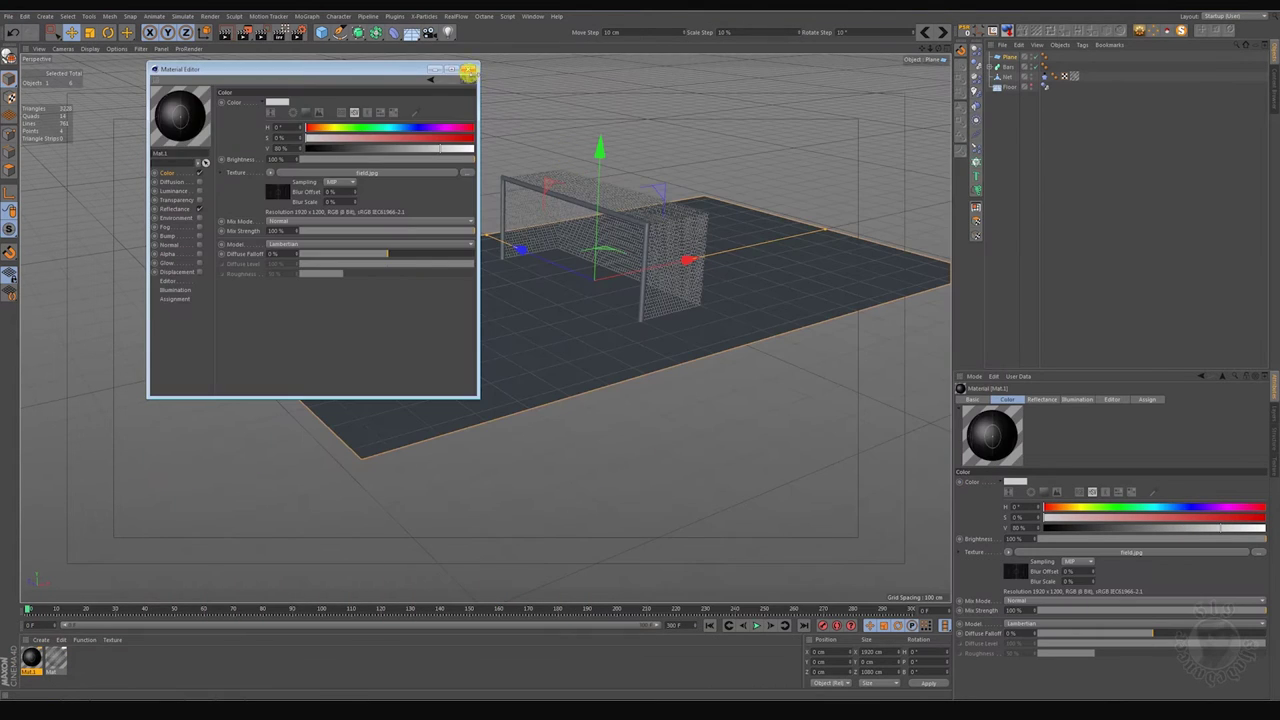
pyautogui.click(468, 71)
pyautogui.moveTo(240, 589); pyautogui.dragTo(426, 383)
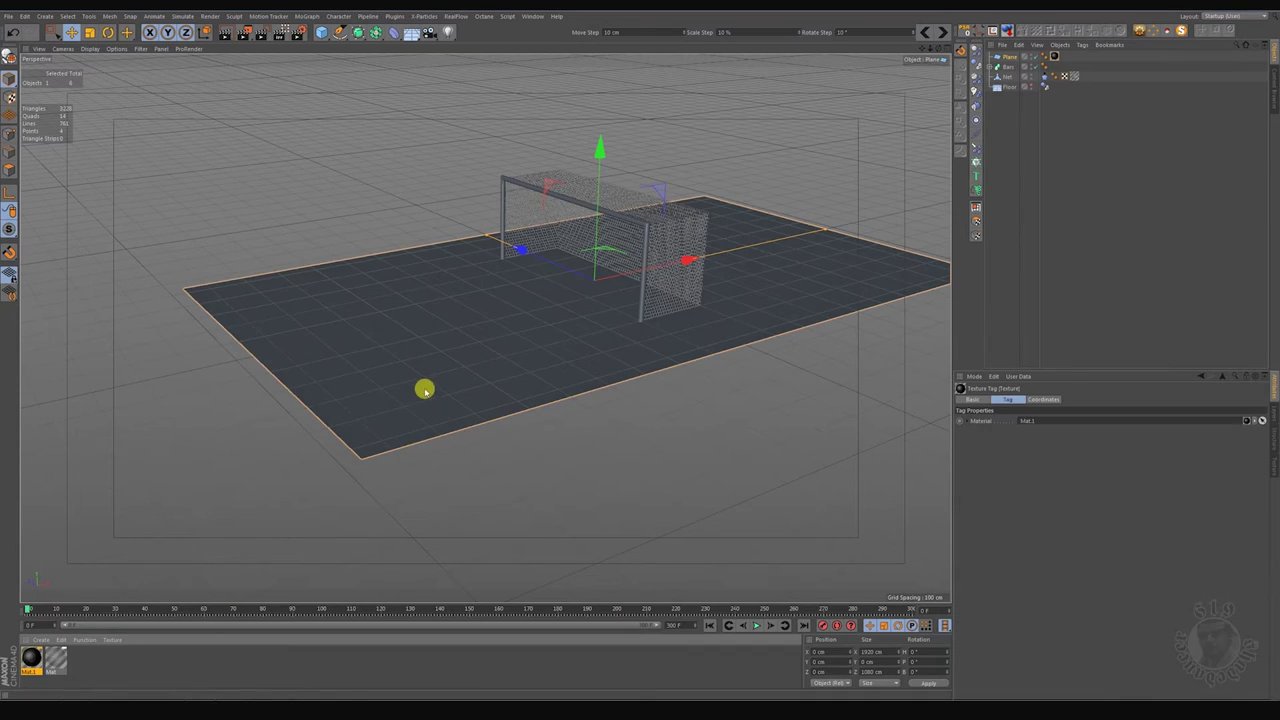
pyautogui.moveTo(486, 454)
pyautogui.keyDown('alt'); pyautogui.mouseDown()
pyautogui.moveTo(539, 425)
pyautogui.moveTo(529, 366)
pyautogui.mouseUp(); pyautogui.keyUp('alt')
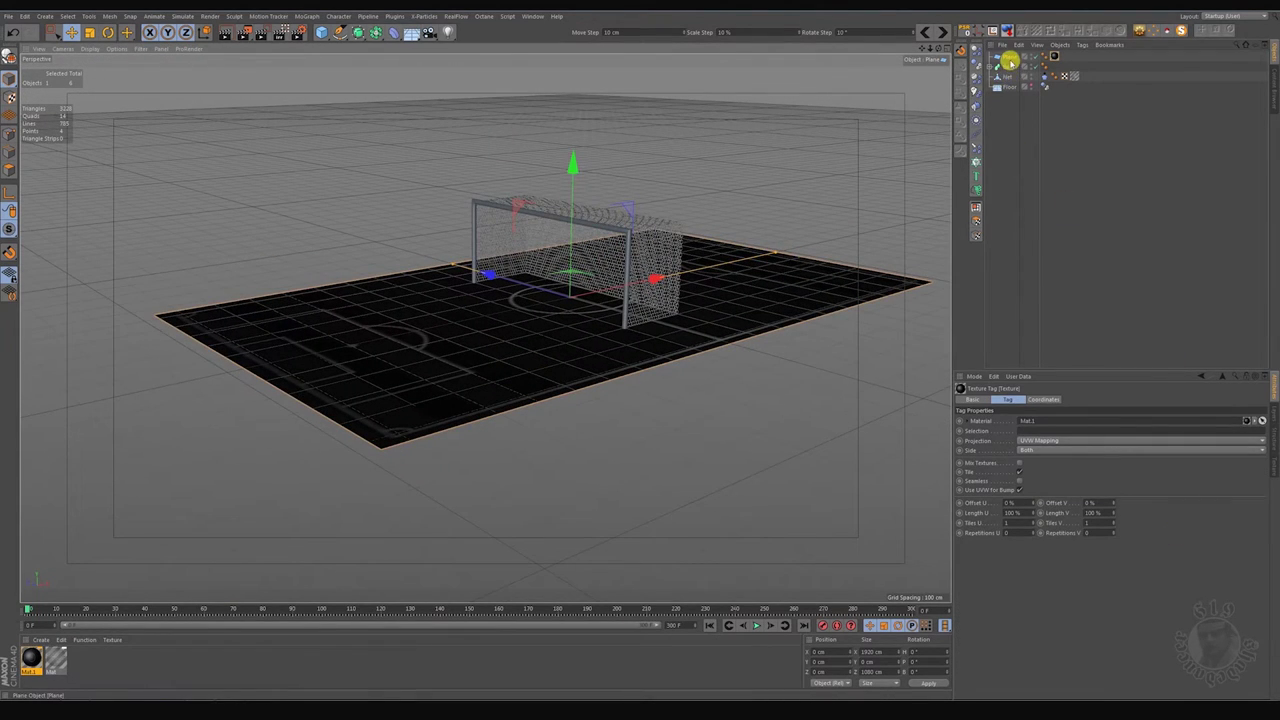
# Step: Resize the Plane to 3840 cm wide by 2160 cm high
pyautogui.click(1010, 58)
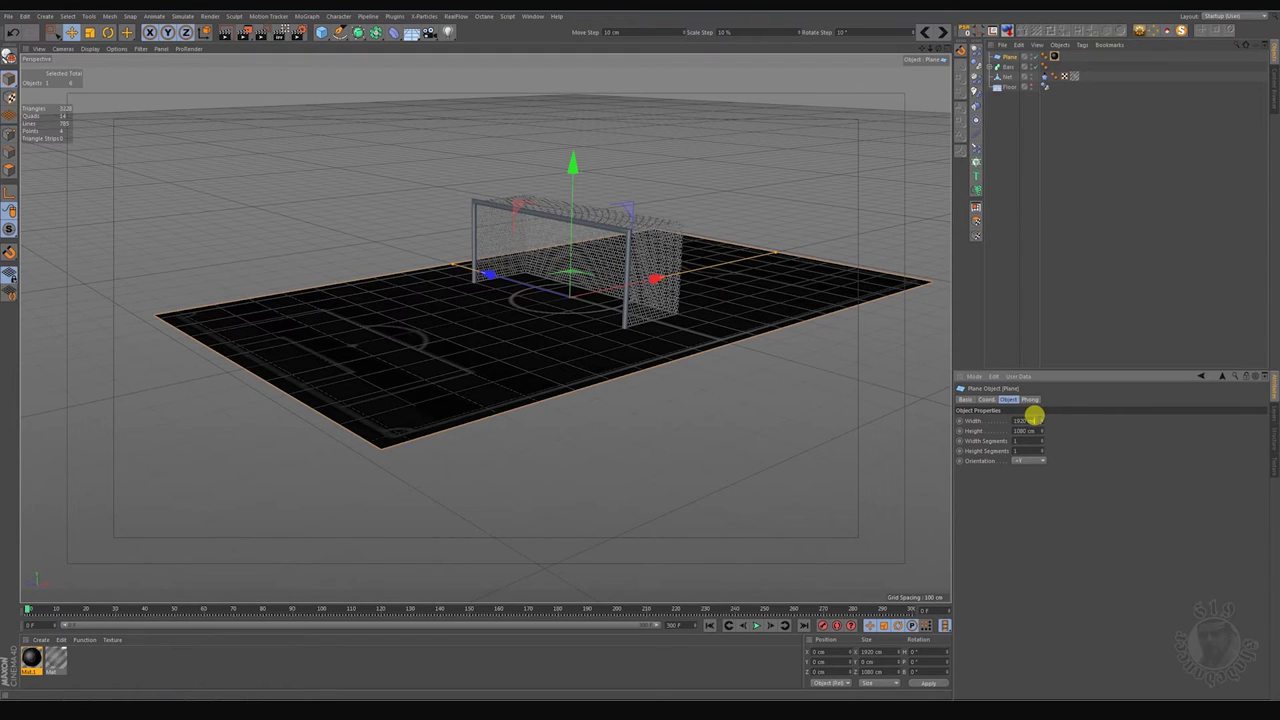
pyautogui.write('3840')
pyautogui.press('Return')
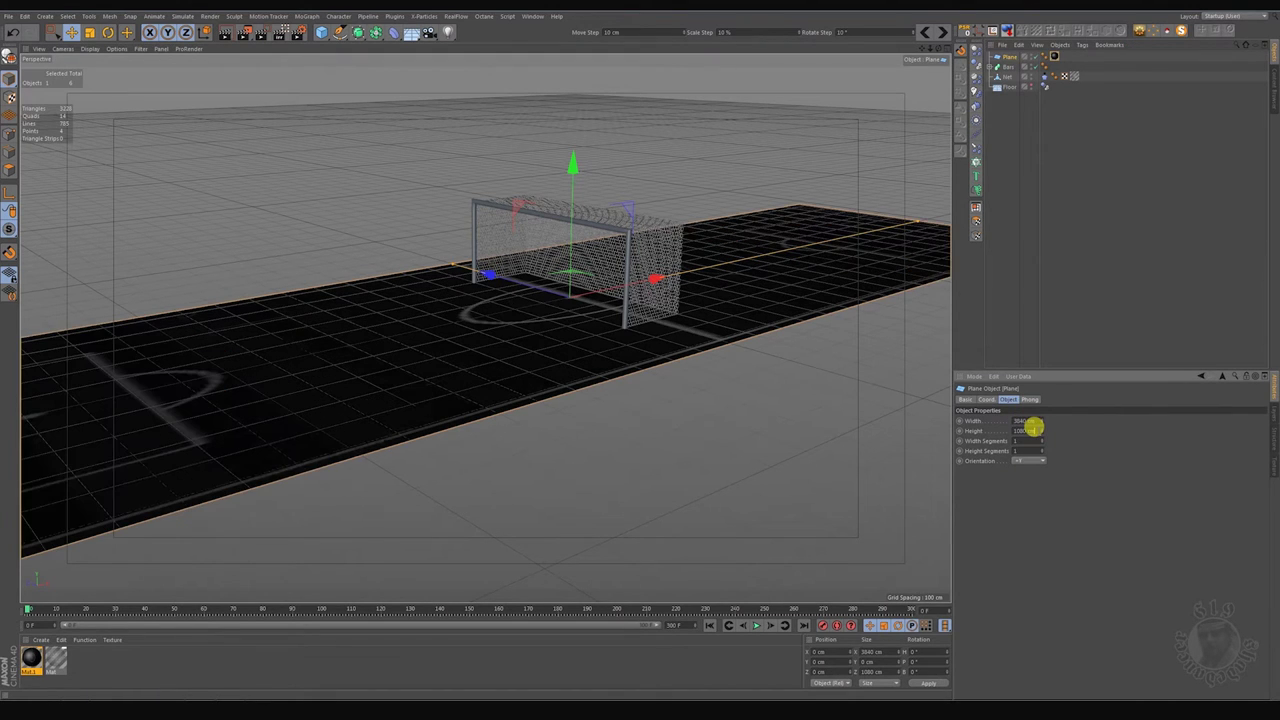
pyautogui.write('2160')
pyautogui.press('Return')
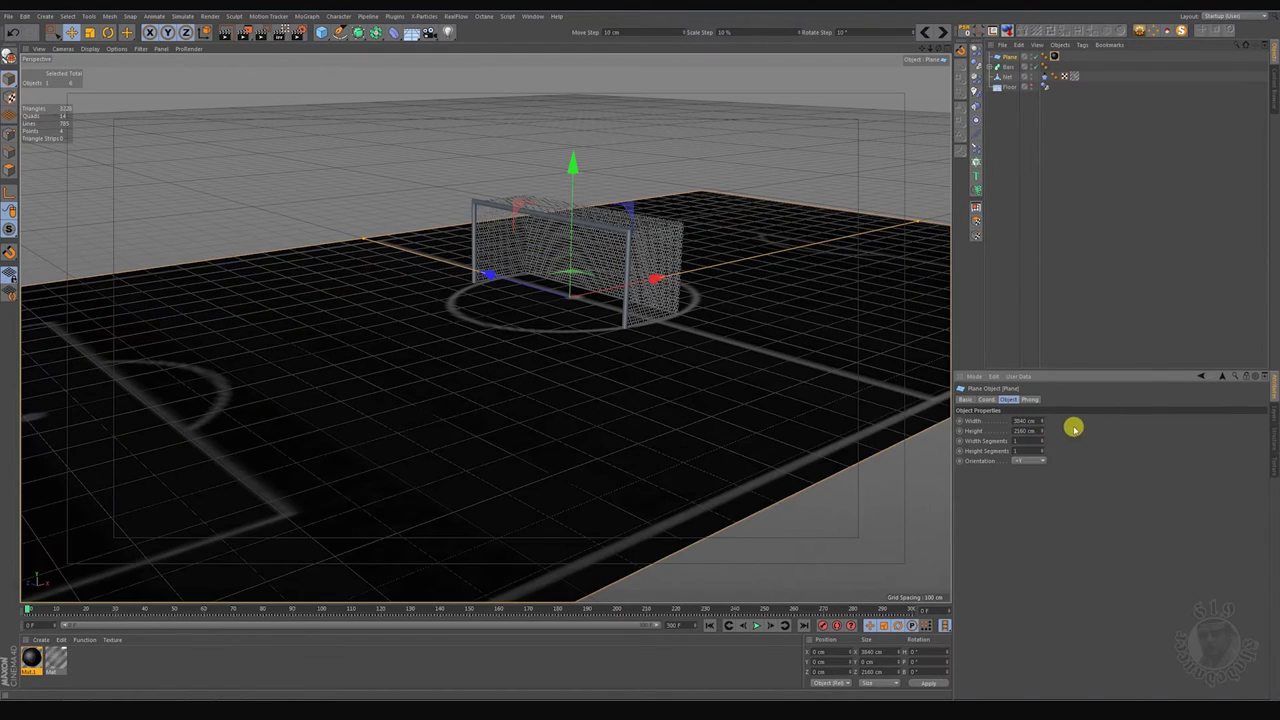
# Step: Move Plane below Bars and Net and give it a Collider Body tag
pyautogui.moveTo(1012, 85); pyautogui.dragTo(1012, 90)
pyautogui.rightClick(1010, 77)
pyautogui.moveTo(1060, 203)
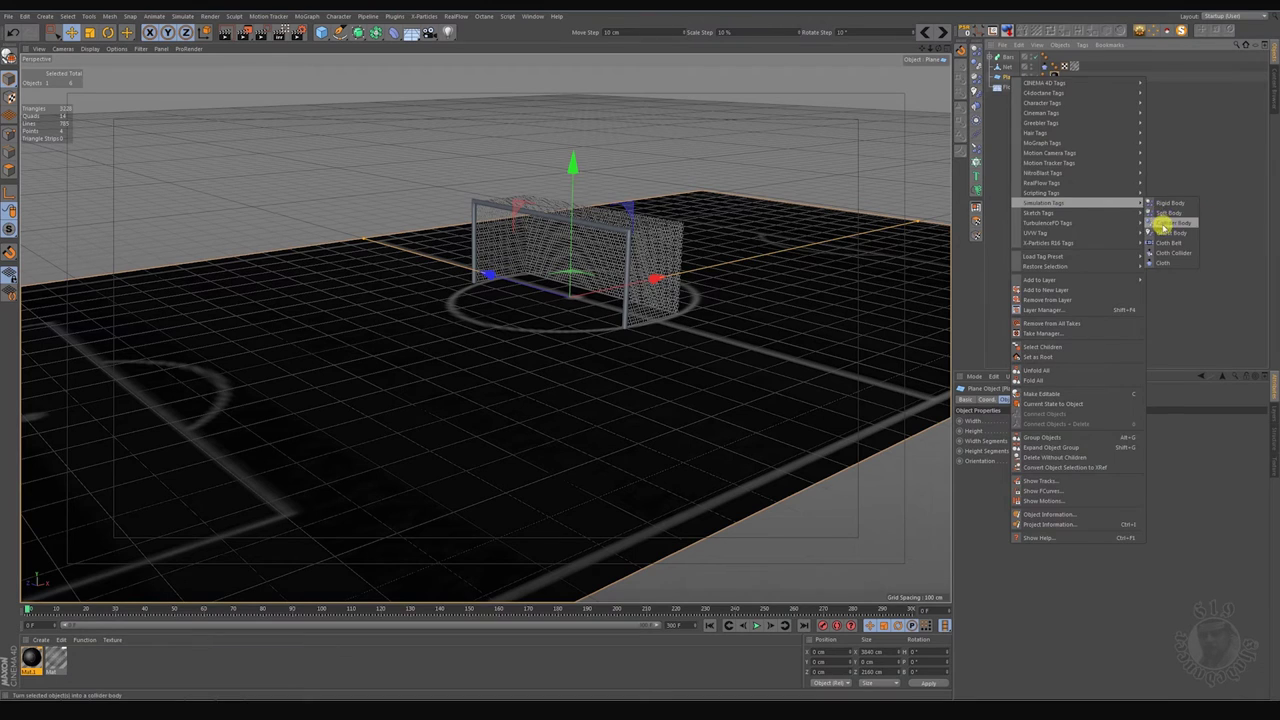
pyautogui.click(1162, 214)
pyautogui.click(1010, 77)
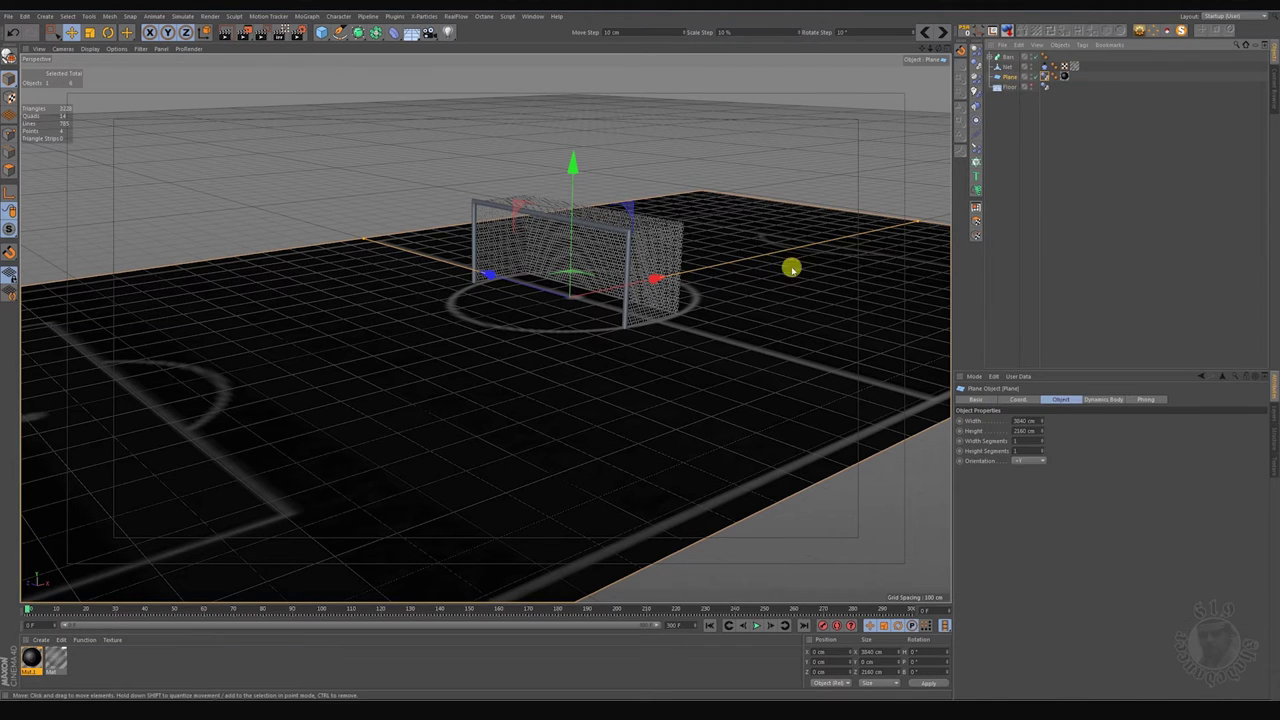
# Step: Slide the field along X to about -1951 cm so the goal sits at one end
pyautogui.keyDown('alt'); pyautogui.moveTo(791, 269); pyautogui.dragTo(691, 323); pyautogui.keyUp('alt')
pyautogui.moveTo(700, 260); pyautogui.dragTo(22, 326)
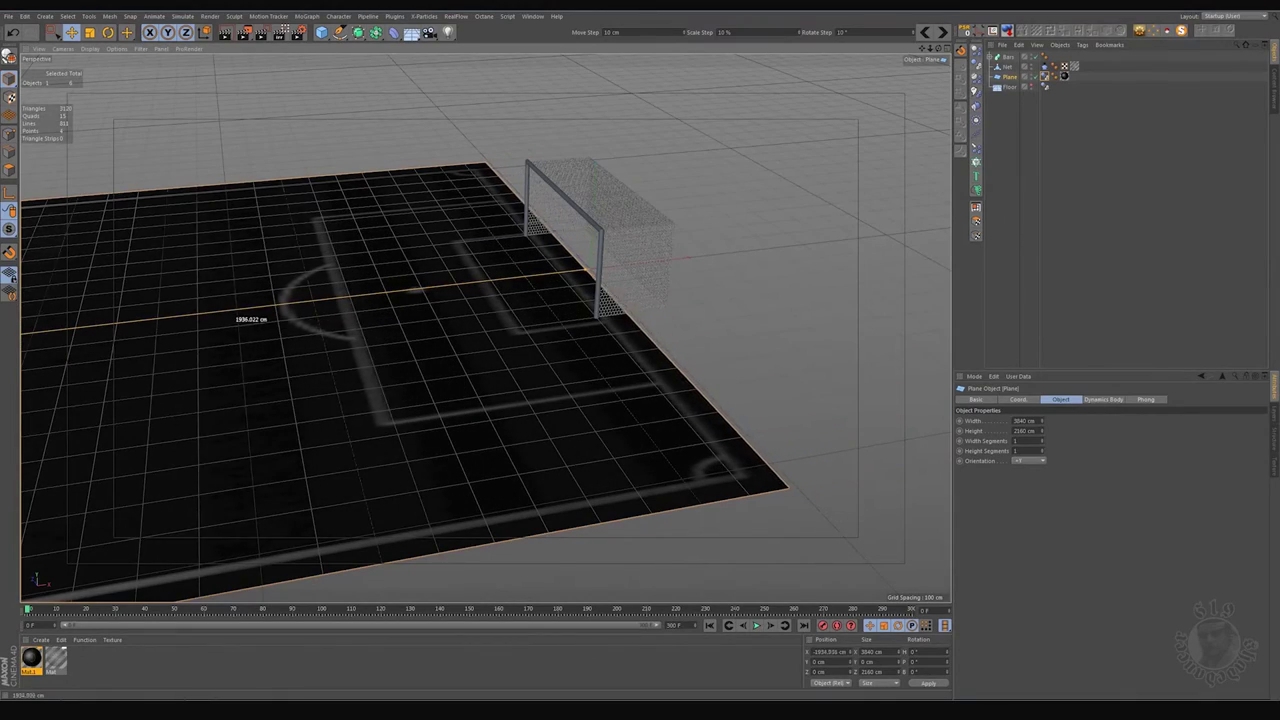
pyautogui.moveTo(707, 259)
pyautogui.keyDown('alt'); pyautogui.mouseDown()
pyautogui.moveTo(870, 270)
pyautogui.moveTo(668, 323)
pyautogui.mouseUp(); pyautogui.keyUp('alt')
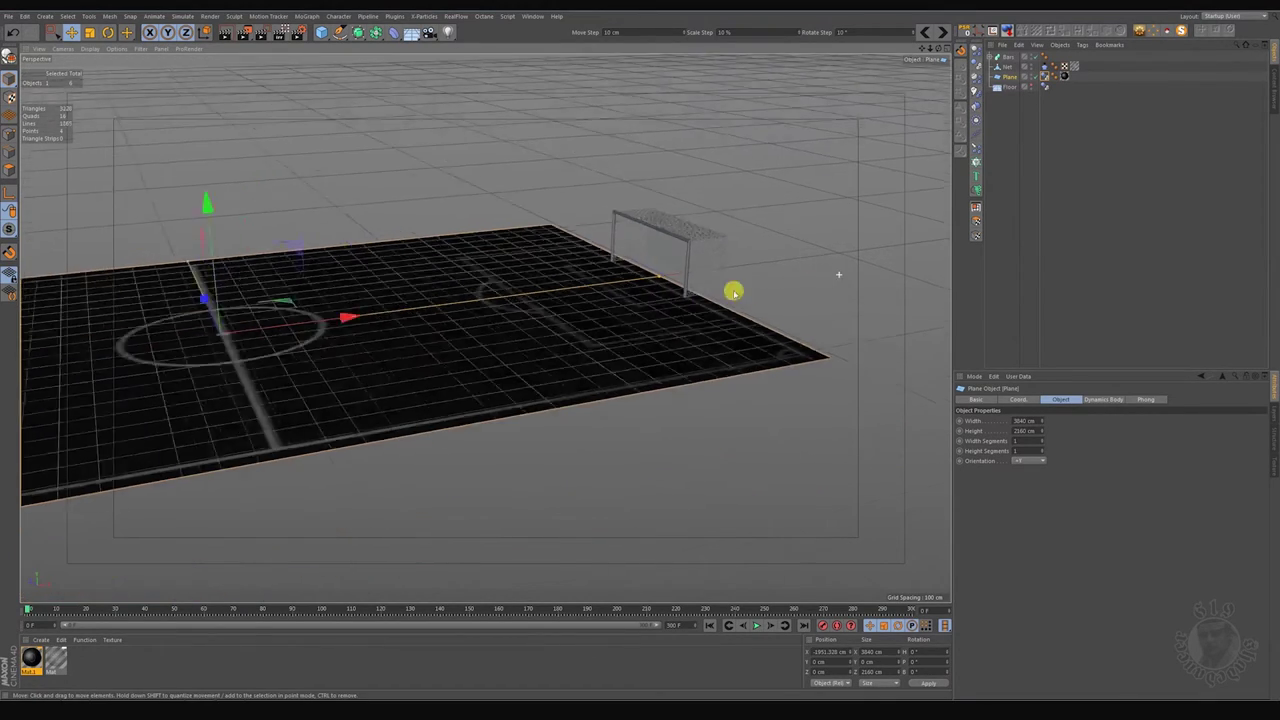
pyautogui.moveTo(563, 374)
pyautogui.keyDown('alt'); pyautogui.mouseDown()
pyautogui.moveTo(732, 315)
pyautogui.moveTo(791, 317)
pyautogui.moveTo(719, 318)
pyautogui.moveTo(740, 314)
pyautogui.mouseUp(); pyautogui.keyUp('alt')
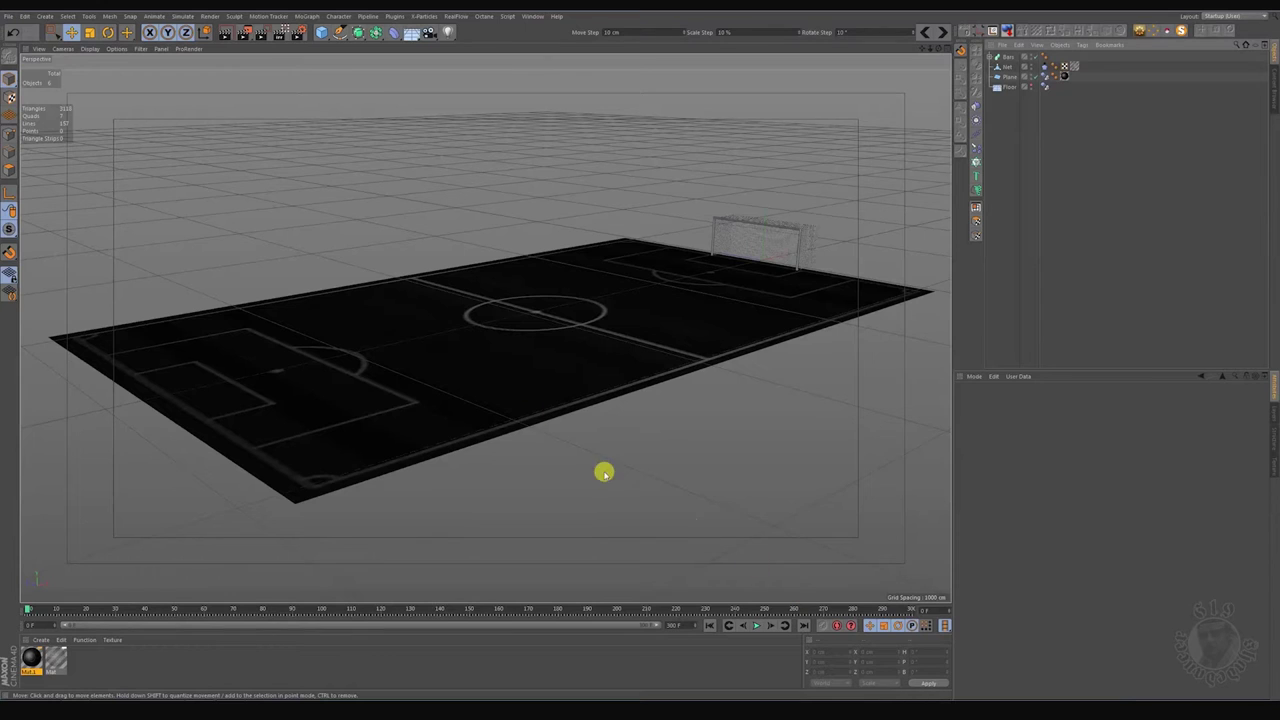
# Step: Merge the Soccer Penalty Kick file into the scene
pyautogui.click(8, 16)
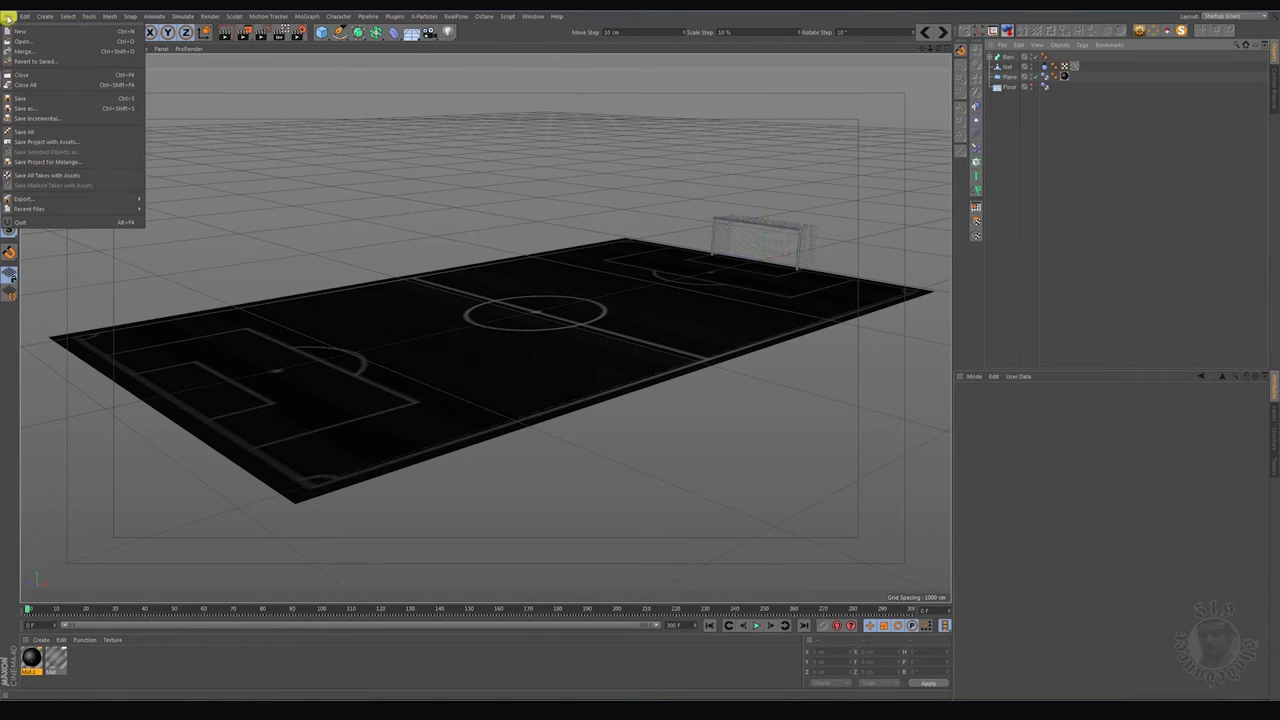
pyautogui.click(22, 50)
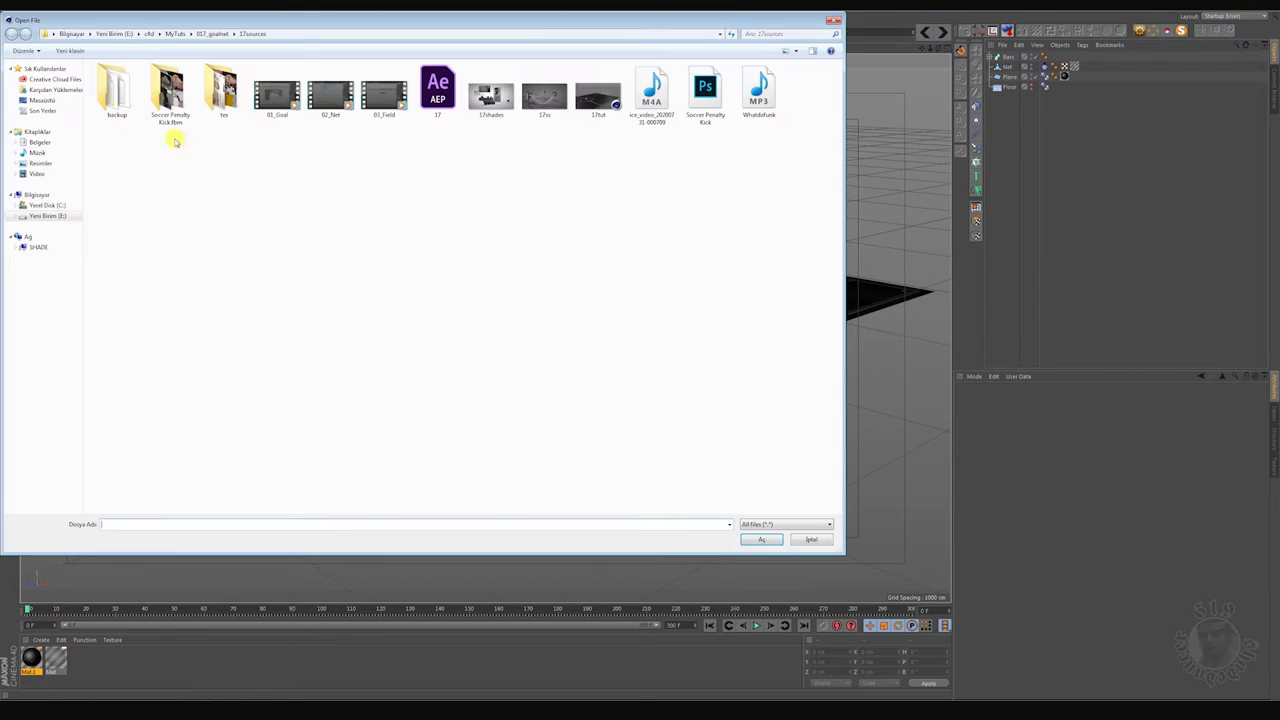
pyautogui.click(705, 128)
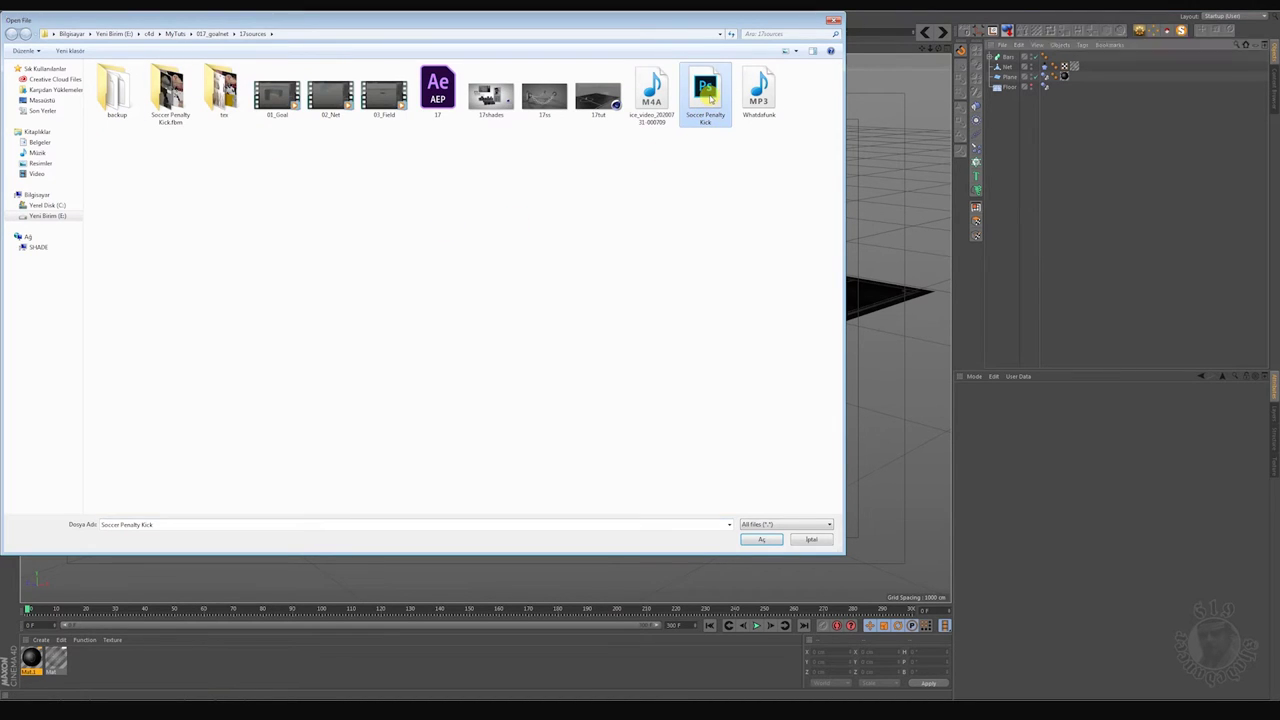
pyautogui.doubleClick(709, 96)
pyautogui.click(690, 231)
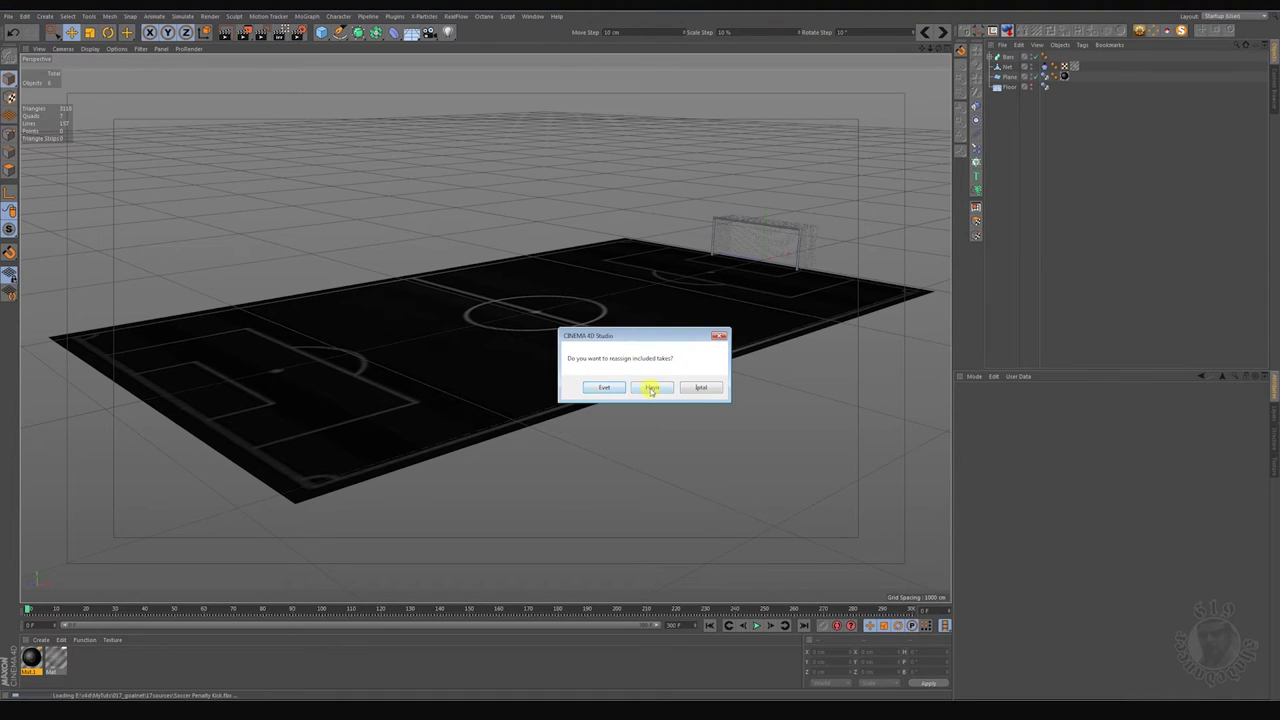
pyautogui.click(651, 389)
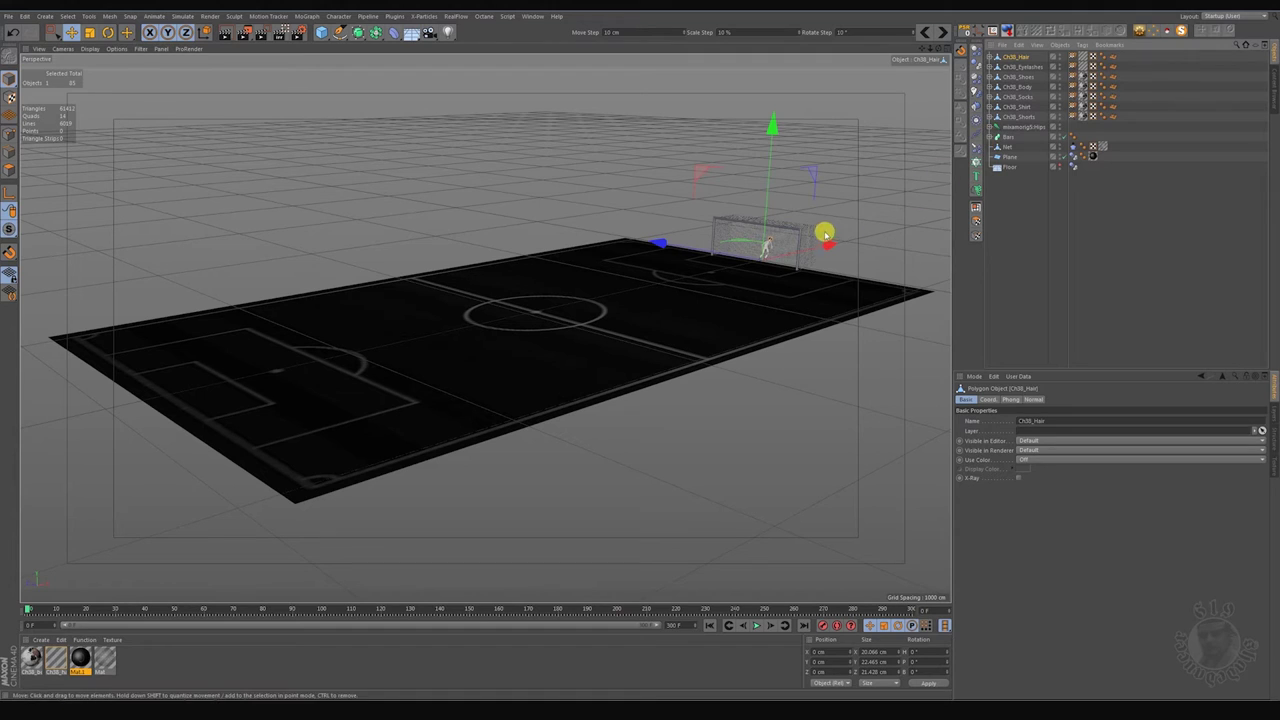
# Step: Group the eight character objects under a Null named Player
pyautogui.click(1017, 128)
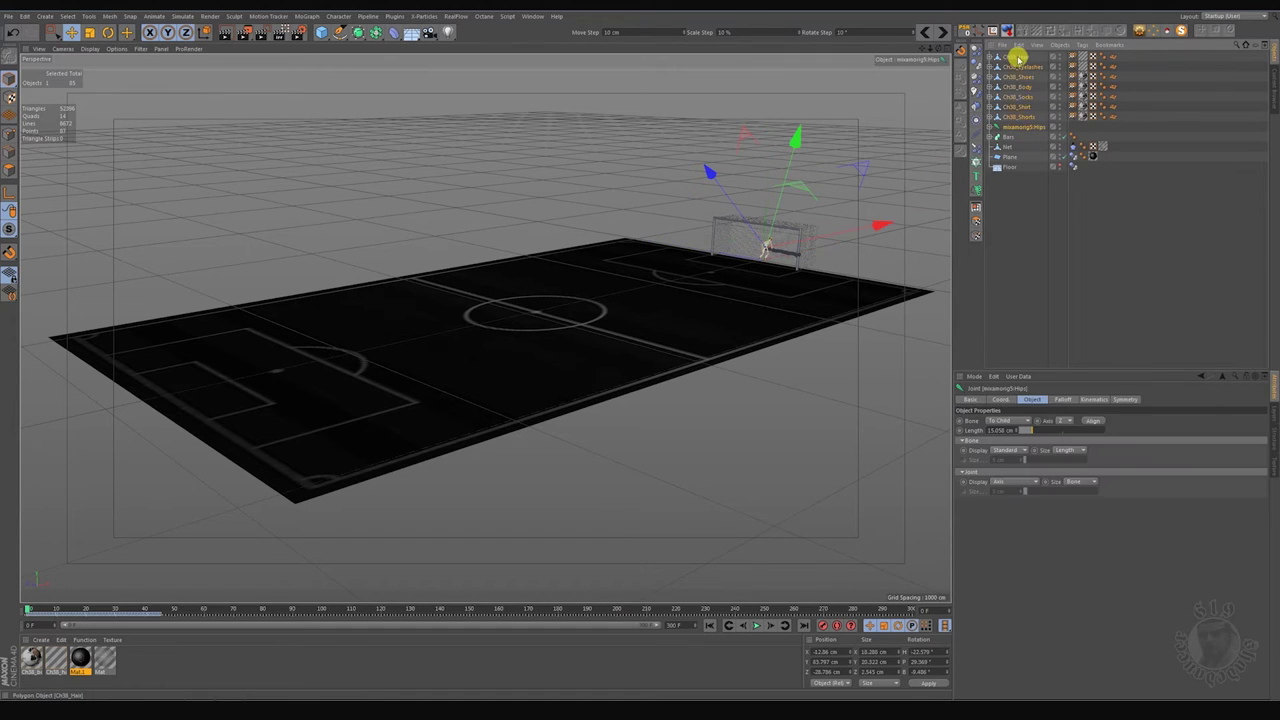
pyautogui.keyDown('shift'); pyautogui.click(1017, 57); pyautogui.keyUp('shift')
pyautogui.hotkey('alt', 'g')
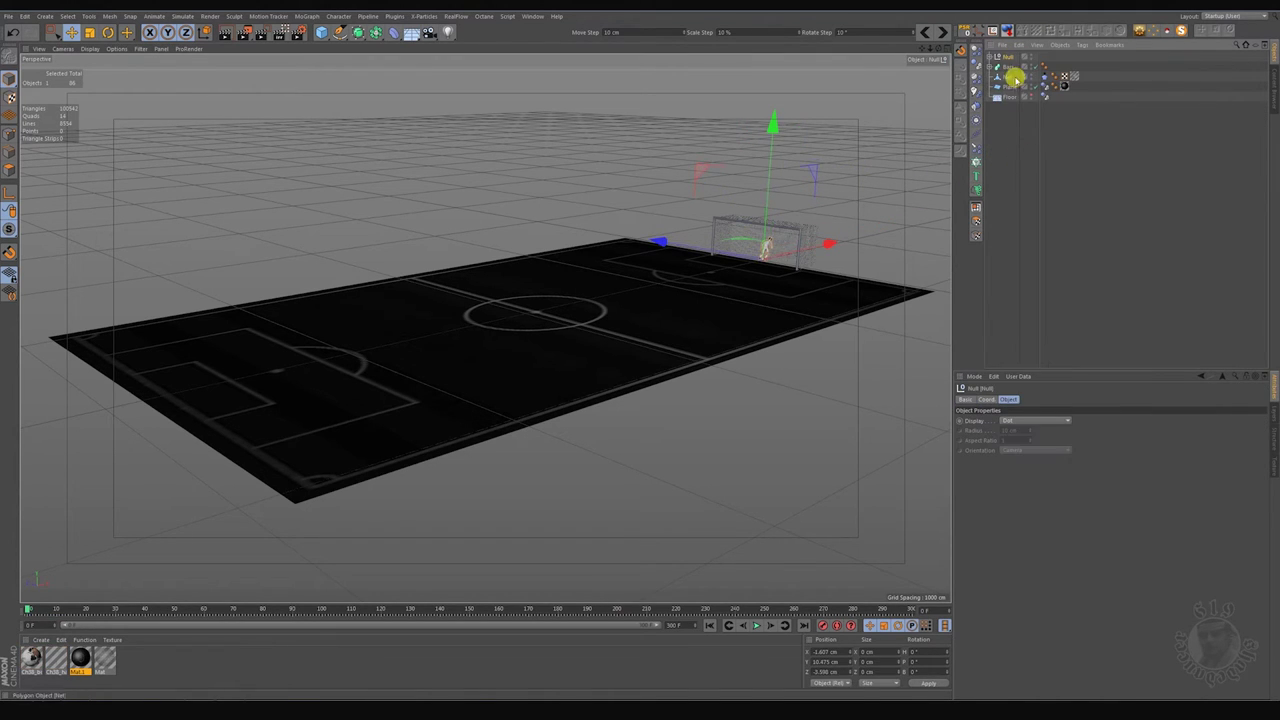
pyautogui.doubleClick(1008, 57)
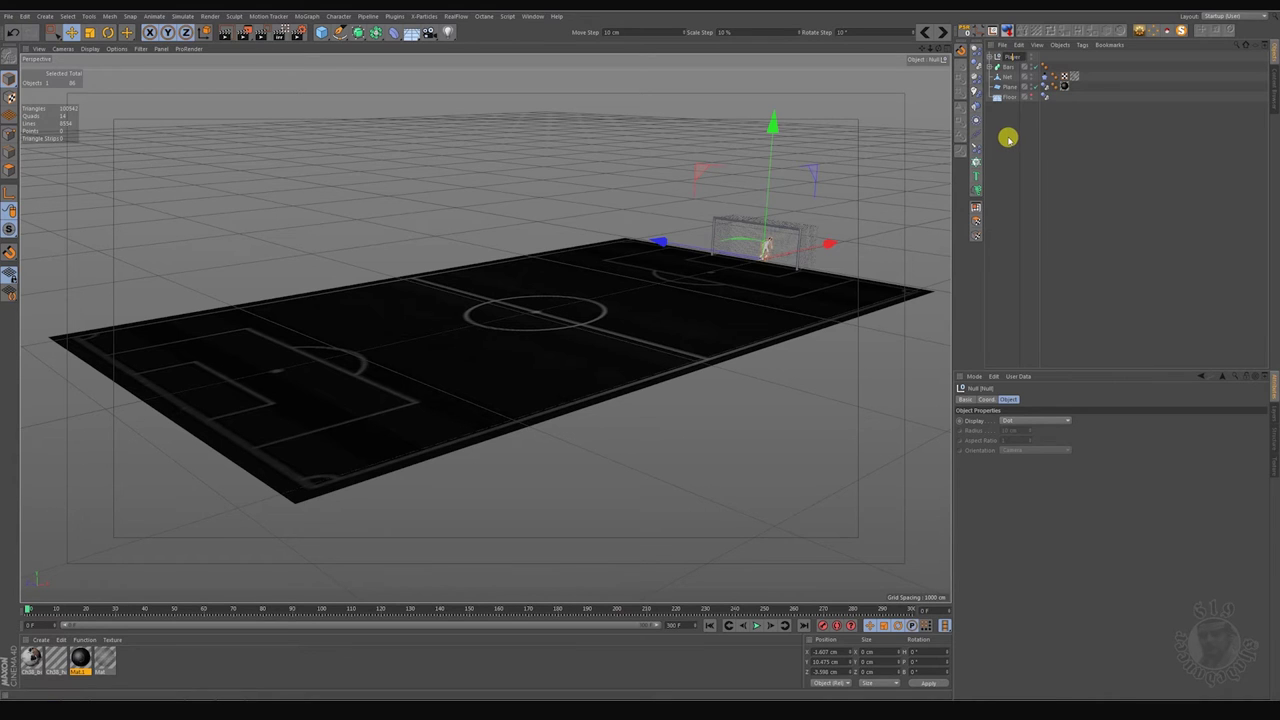
pyautogui.press('Return')
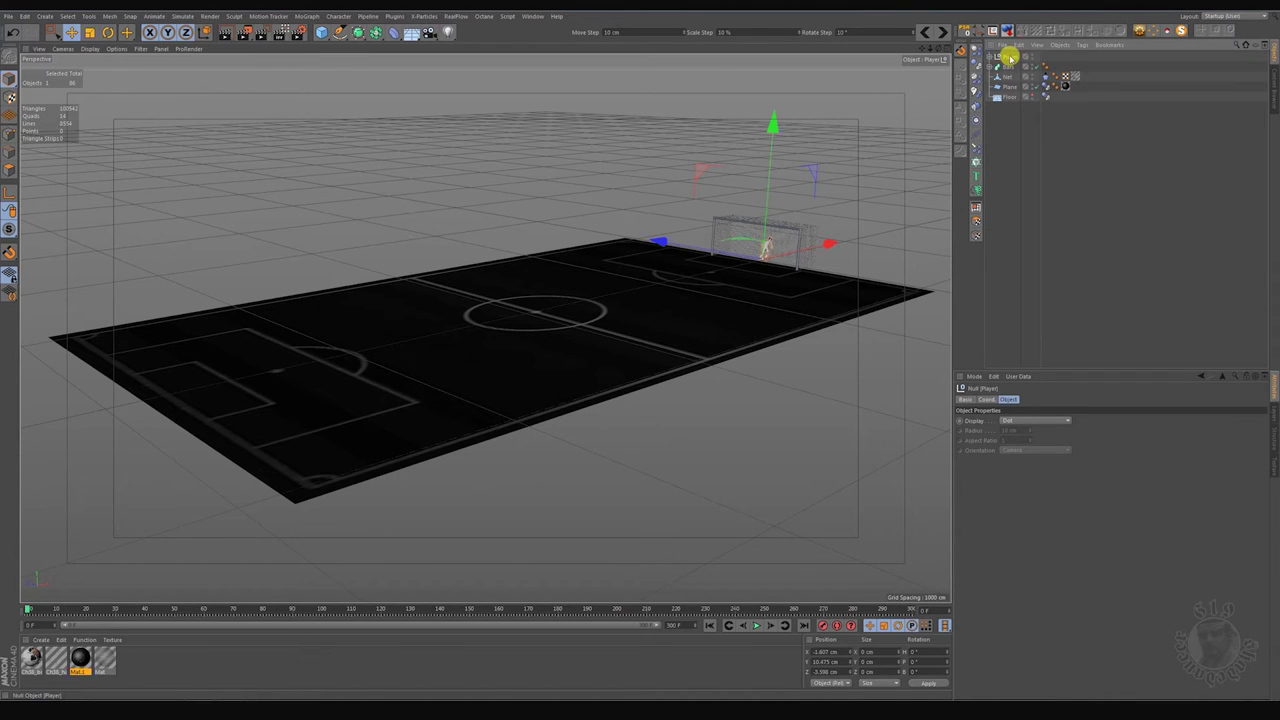
# Step: Drag the Player along X from the goal to the centre circle
pyautogui.moveTo(832, 244); pyautogui.dragTo(630, 295)
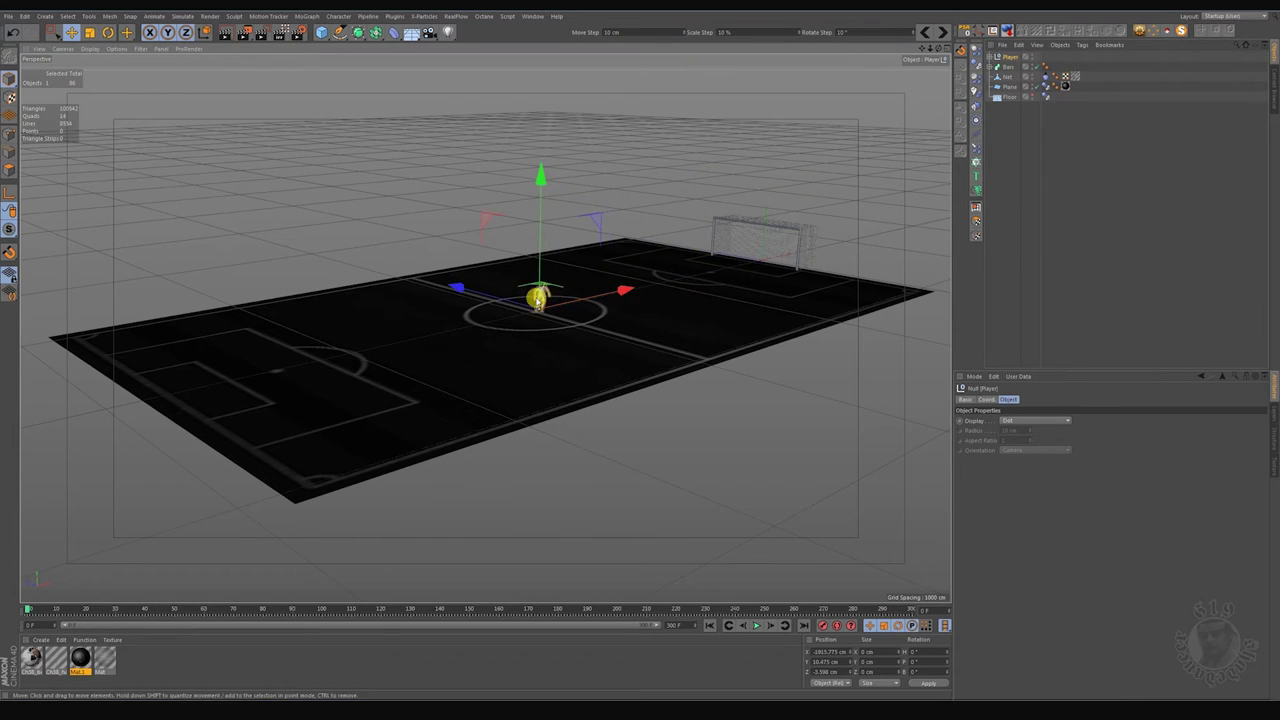
pyautogui.scroll(3, 615, 298)
pyautogui.scroll(3, 605, 300)
pyautogui.scroll(3, 596, 304)
pyautogui.scroll(1, 596, 304)
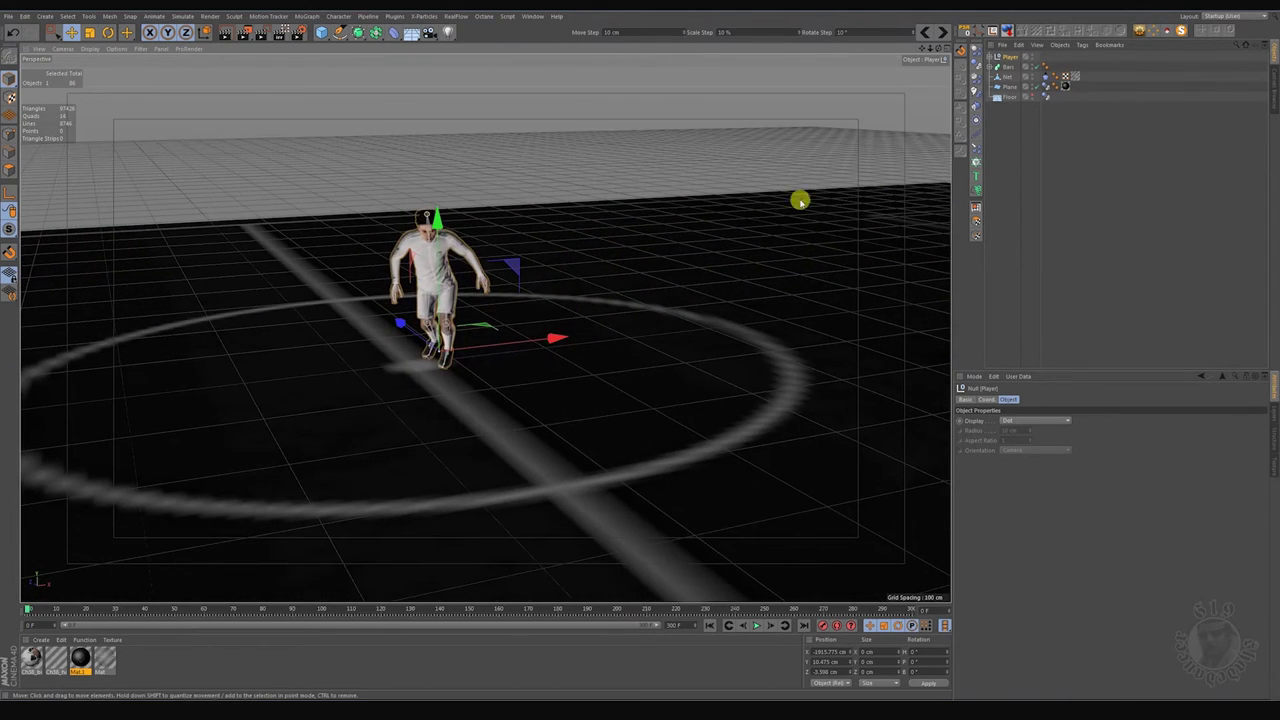
pyautogui.keyDown('alt'); pyautogui.moveTo(437, 322); pyautogui.dragTo(537, 334); pyautogui.keyUp('alt')
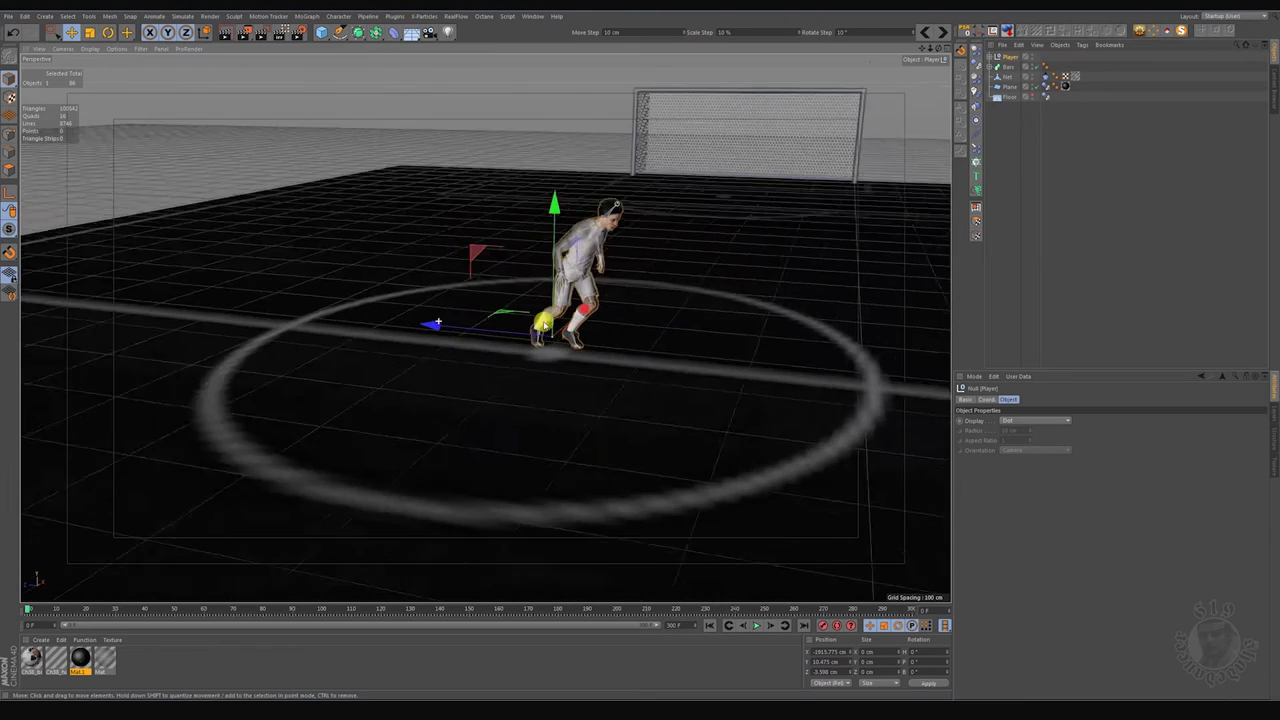
# Step: Turn the Player about 90 degrees in heading, then deselect it
pyautogui.click(108, 31)
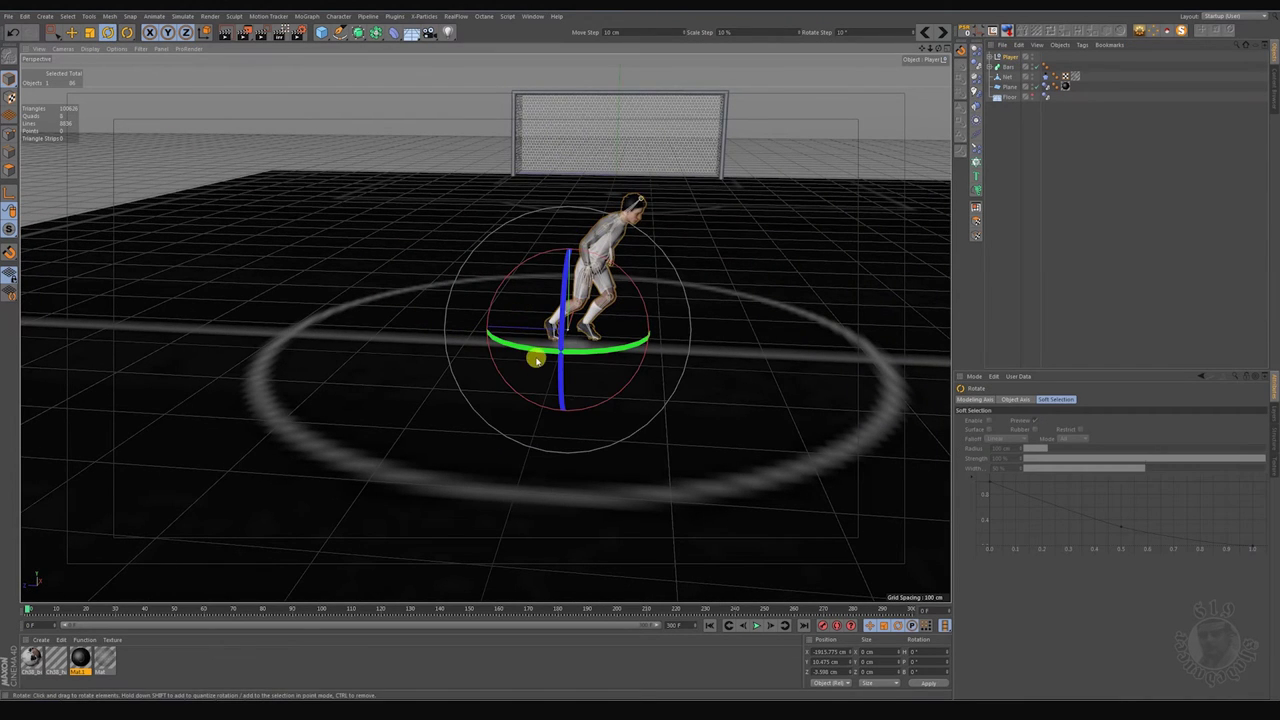
pyautogui.moveTo(531, 338)
pyautogui.mouseDown()
pyautogui.moveTo(687, 346)
pyautogui.moveTo(509, 363)
pyautogui.mouseUp()
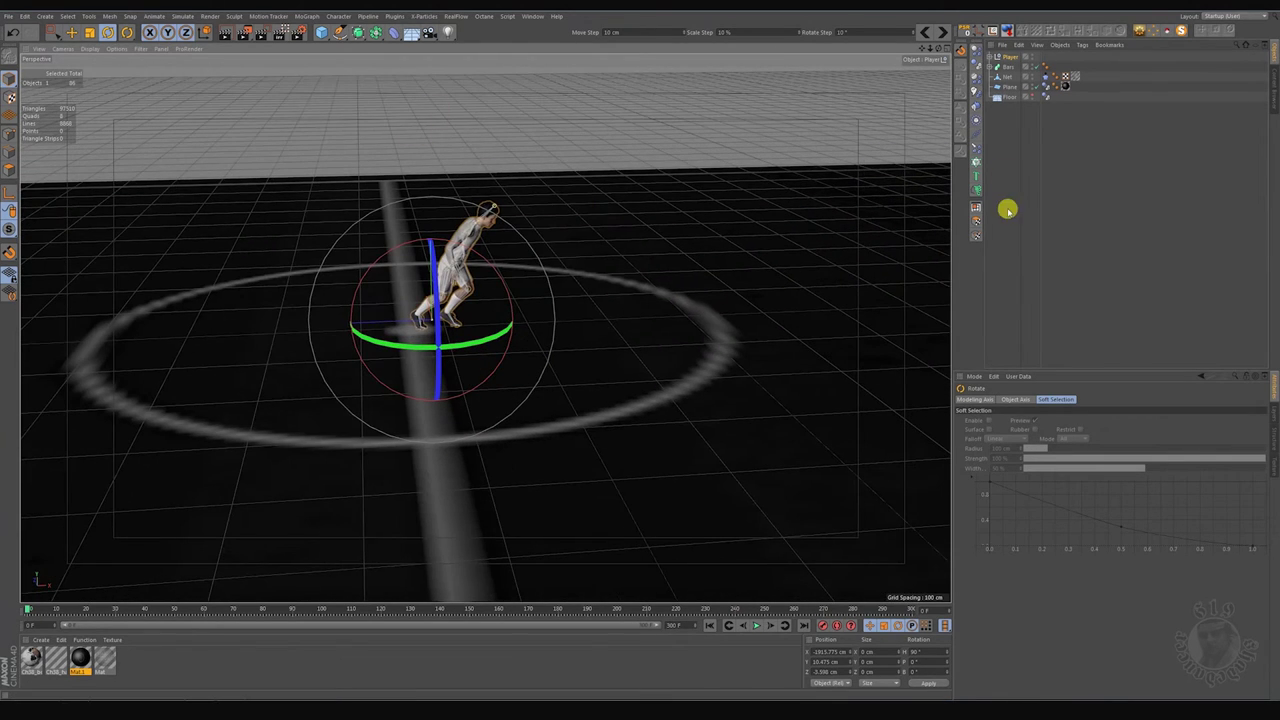
pyautogui.click(614, 118)
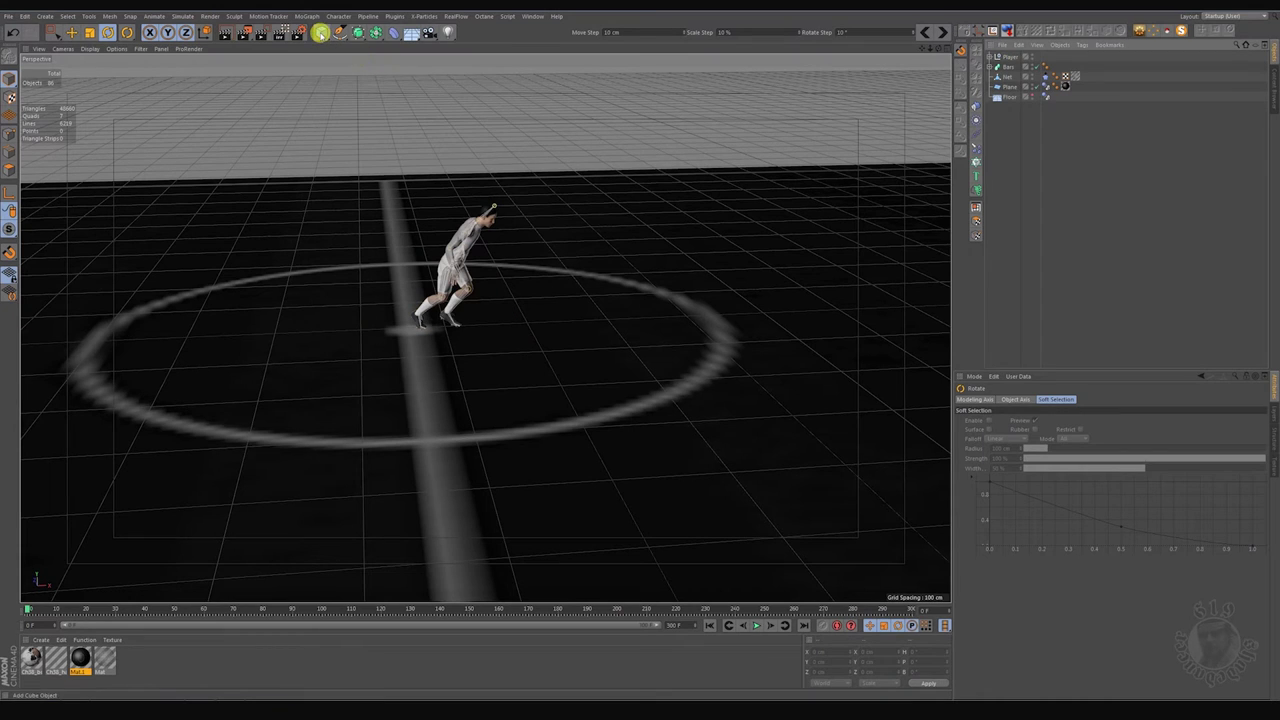
# Step: Add a sphere and move it next to the player at the centre circle
pyautogui.moveTo(322, 32); pyautogui.dragTo(514, 50)
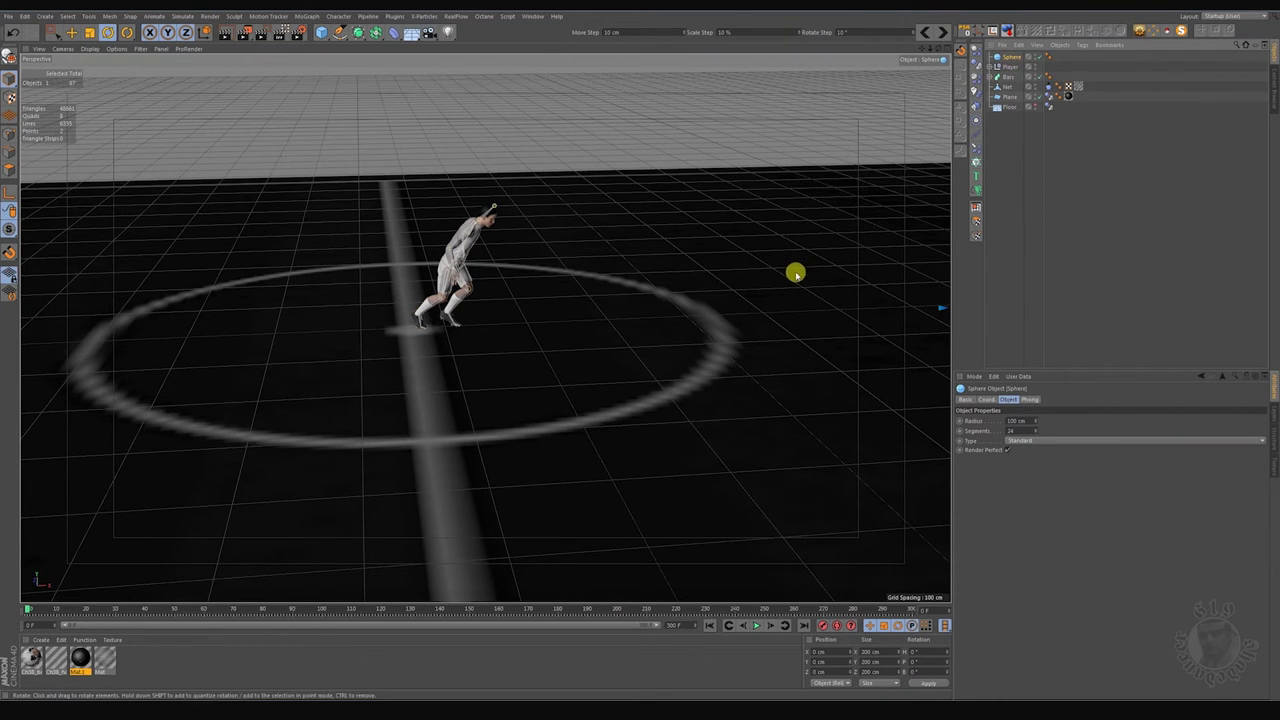
pyautogui.keyDown('alt'); pyautogui.moveTo(794, 271); pyautogui.dragTo(539, 303); pyautogui.keyUp('alt')
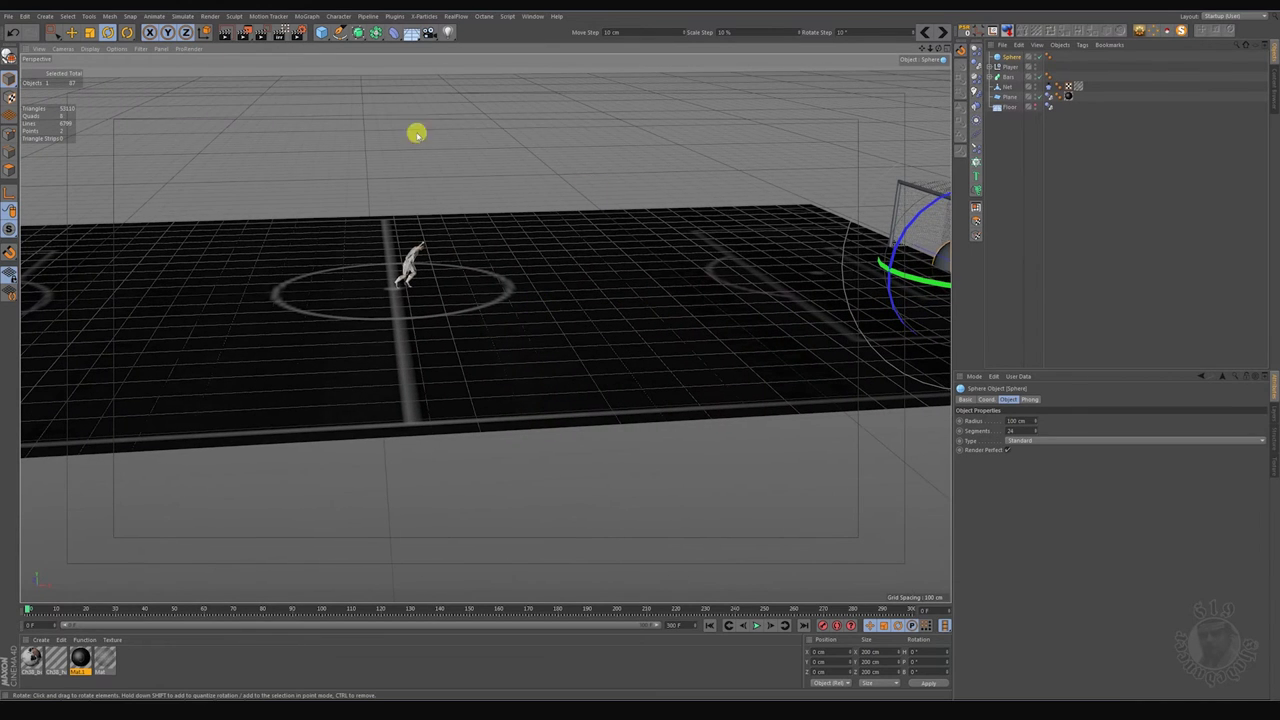
pyautogui.click(71, 33)
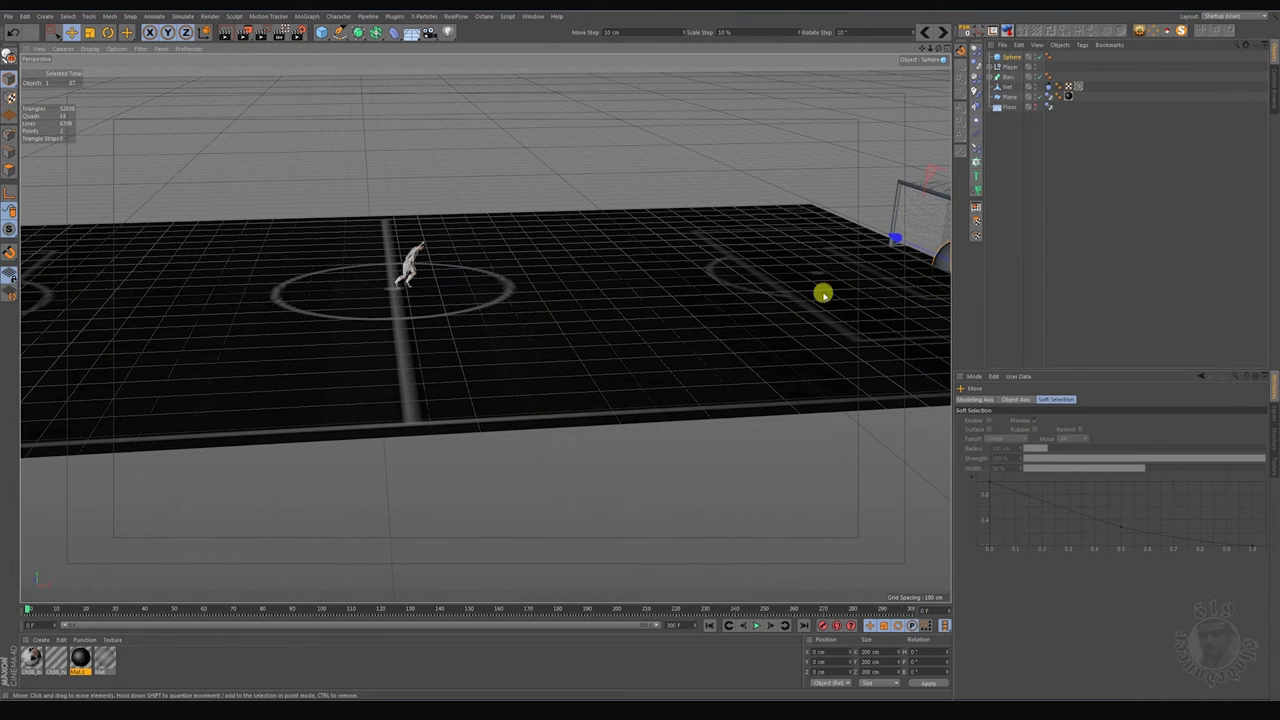
pyautogui.keyDown('alt'); pyautogui.moveTo(822, 294); pyautogui.dragTo(666, 286, button='middle'); pyautogui.keyUp('alt')
pyautogui.moveTo(934, 251); pyautogui.dragTo(440, 277)
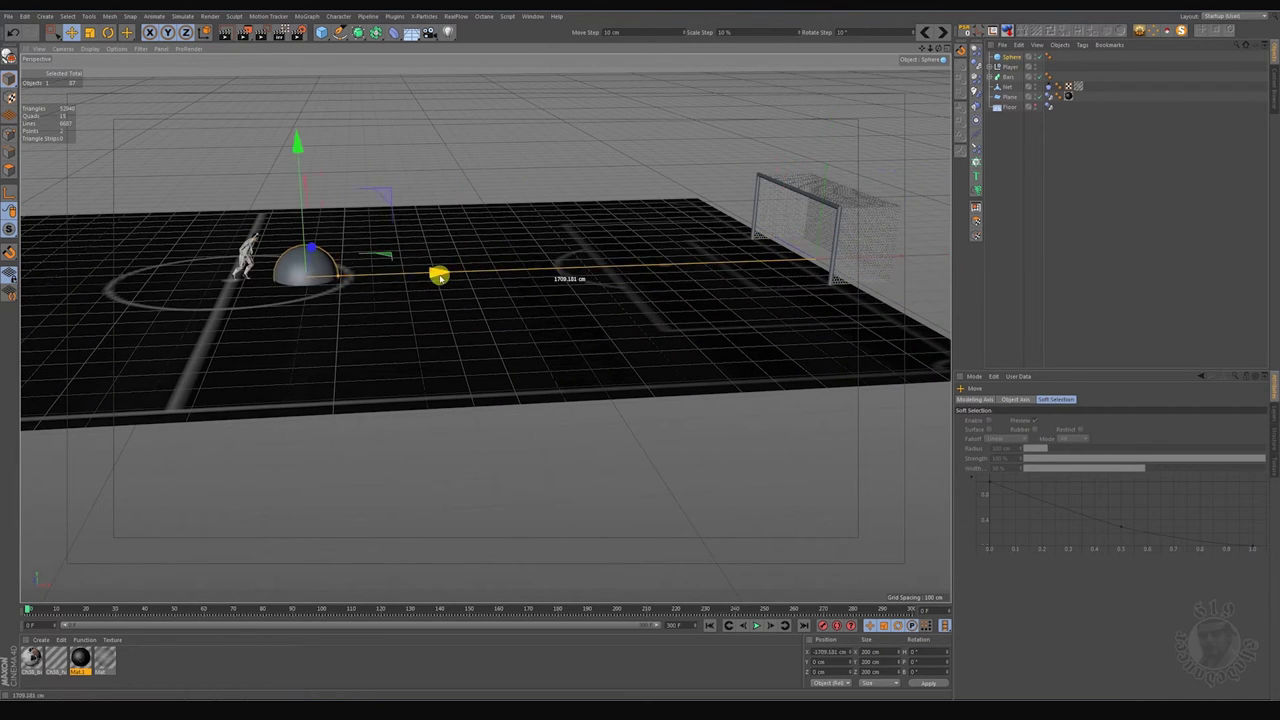
# Step: Rename the sphere Ball, set its radius to 12 cm and its Y position to 12 cm
pyautogui.click(1009, 57)
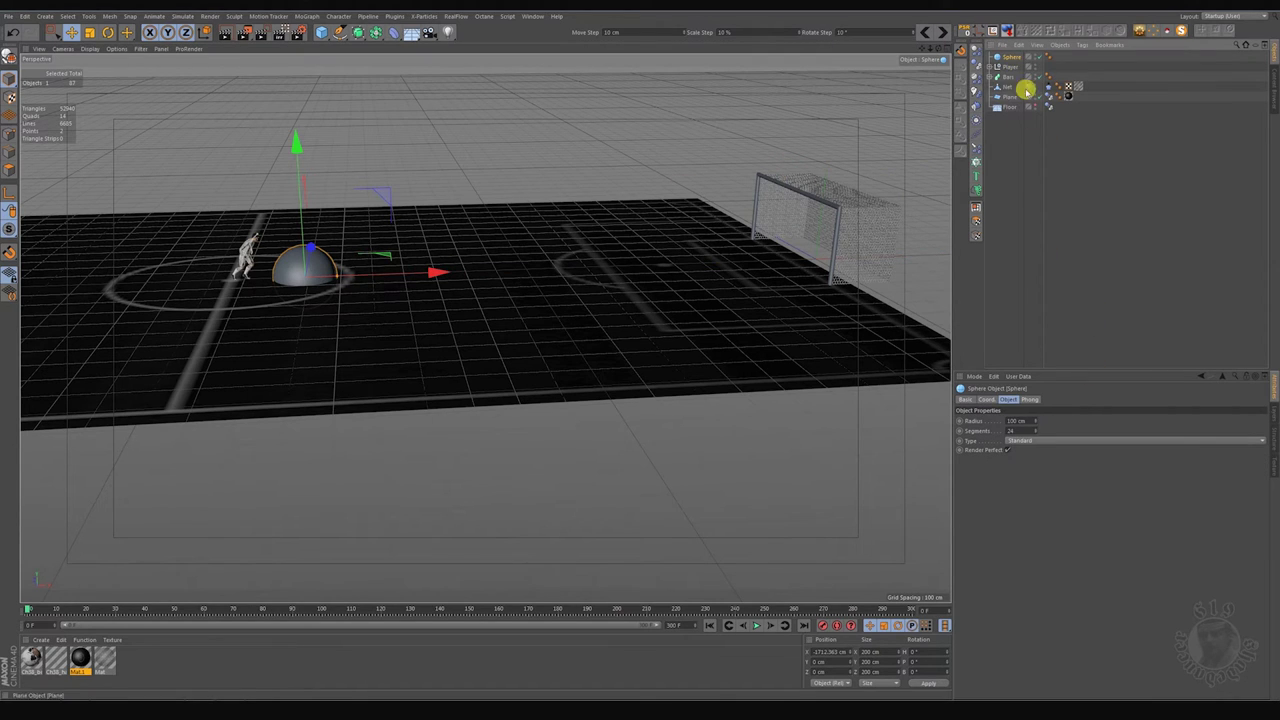
pyautogui.doubleClick(1011, 57)
pyautogui.write('Ball')
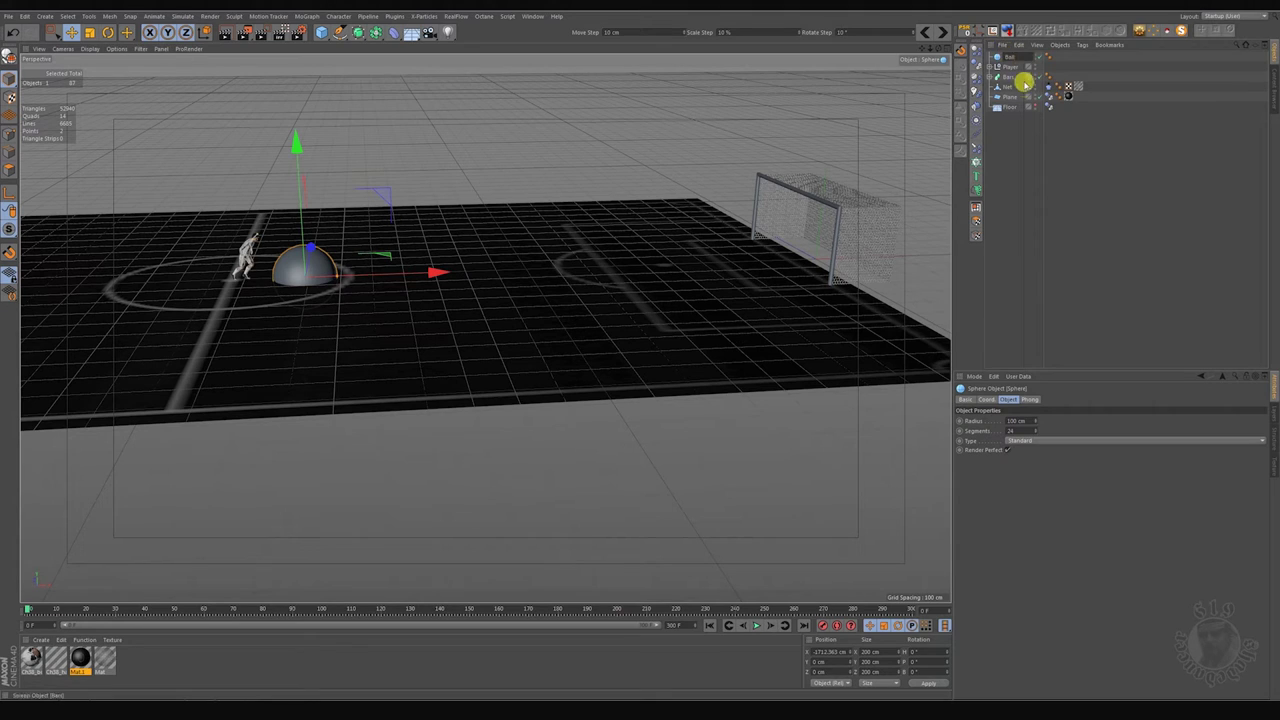
pyautogui.press('Return')
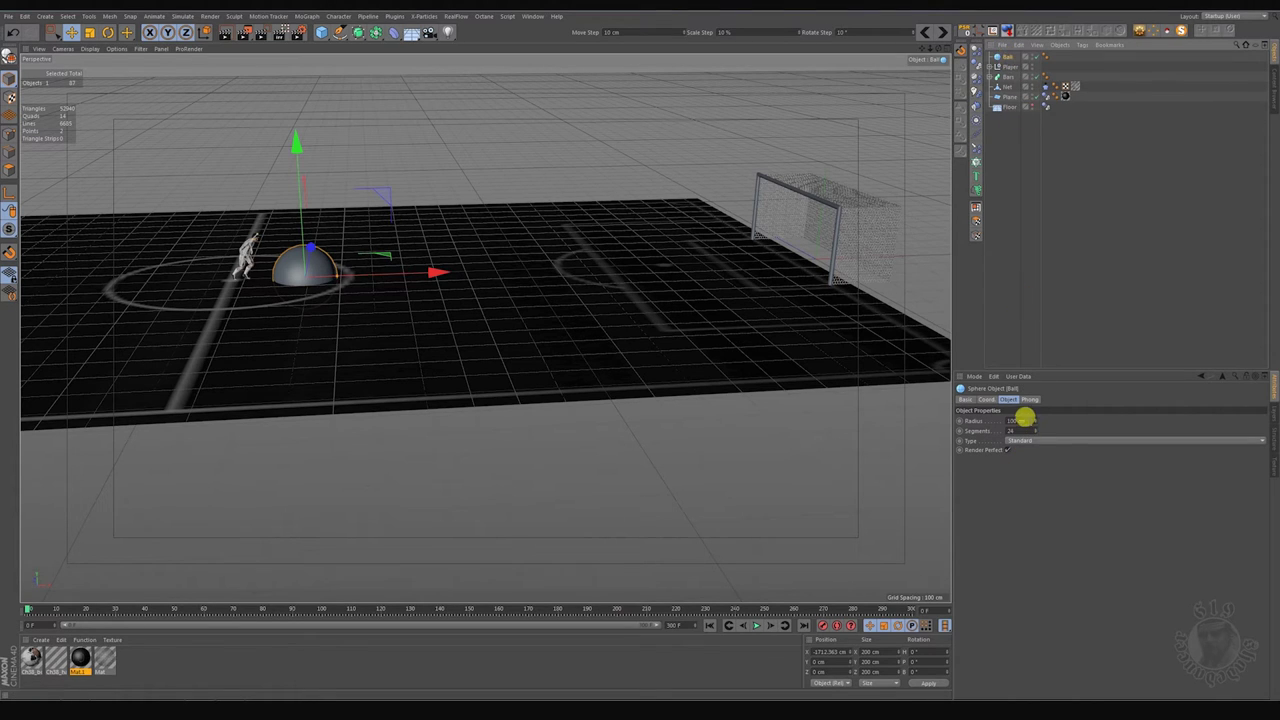
pyautogui.click(1022, 420)
pyautogui.write('12')
pyautogui.press('Return')
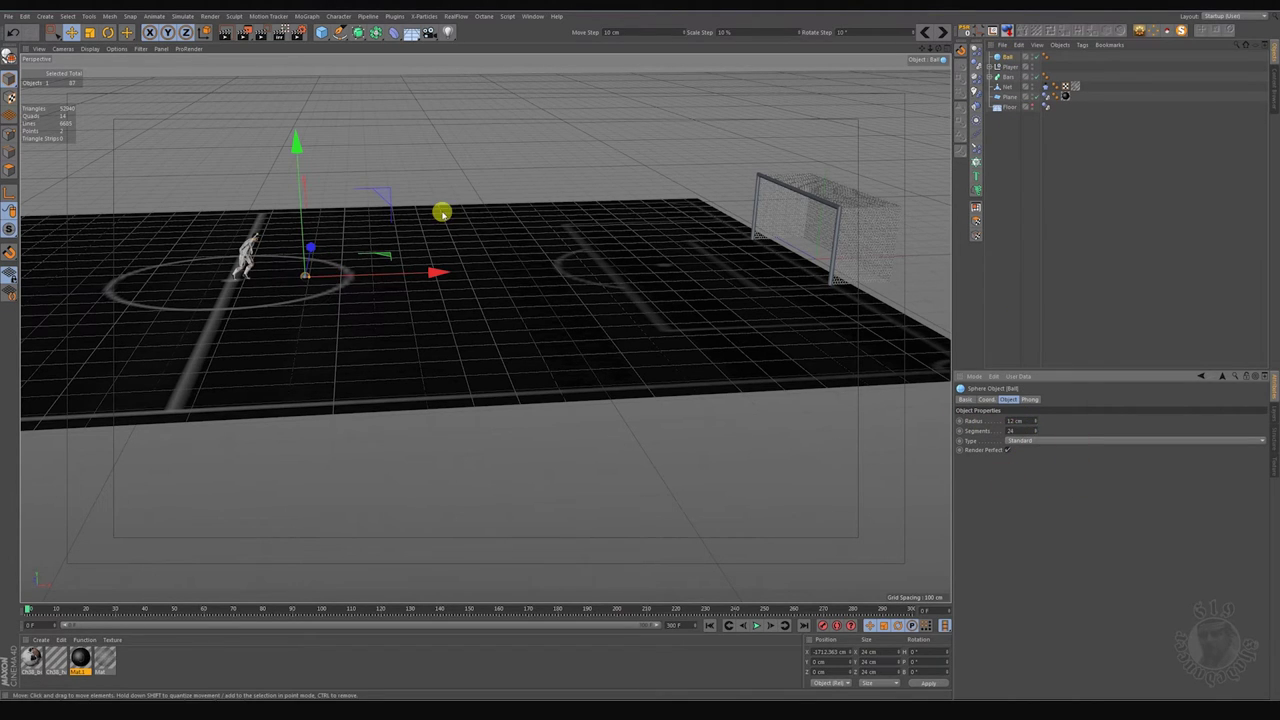
pyautogui.moveTo(312, 203); pyautogui.dragTo(295, 160)
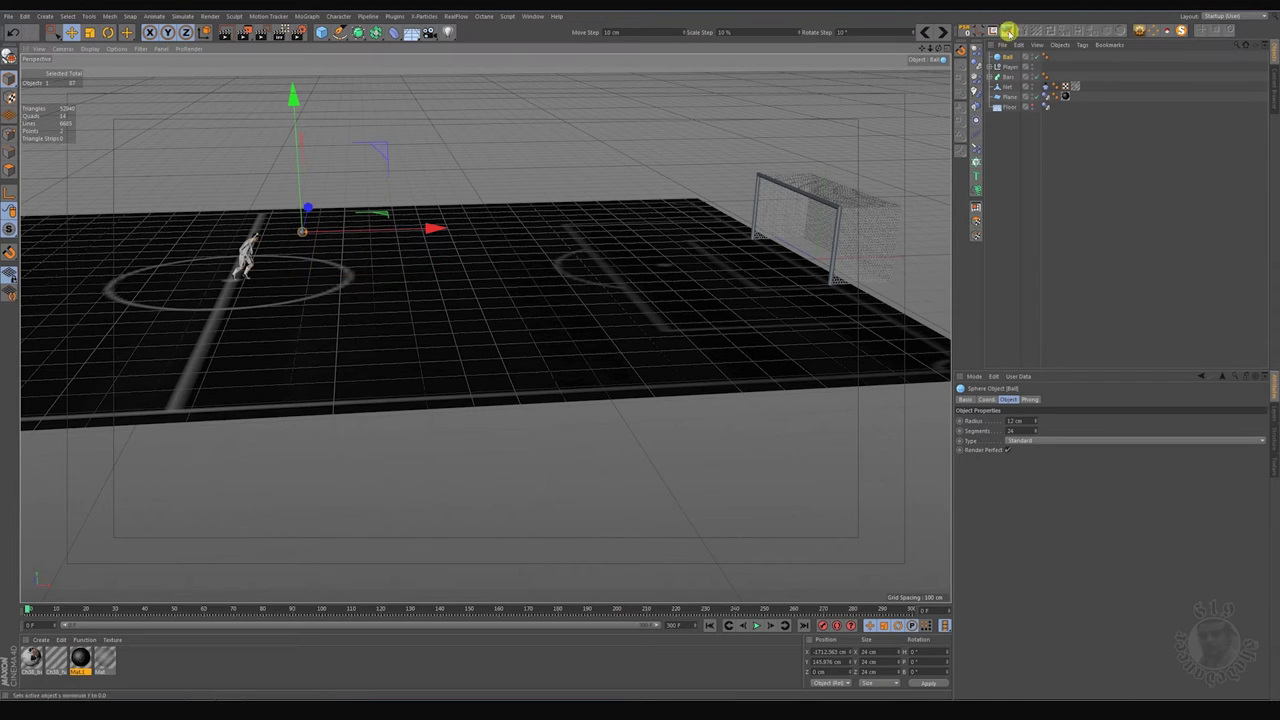
pyautogui.write('12')
pyautogui.press('Return')
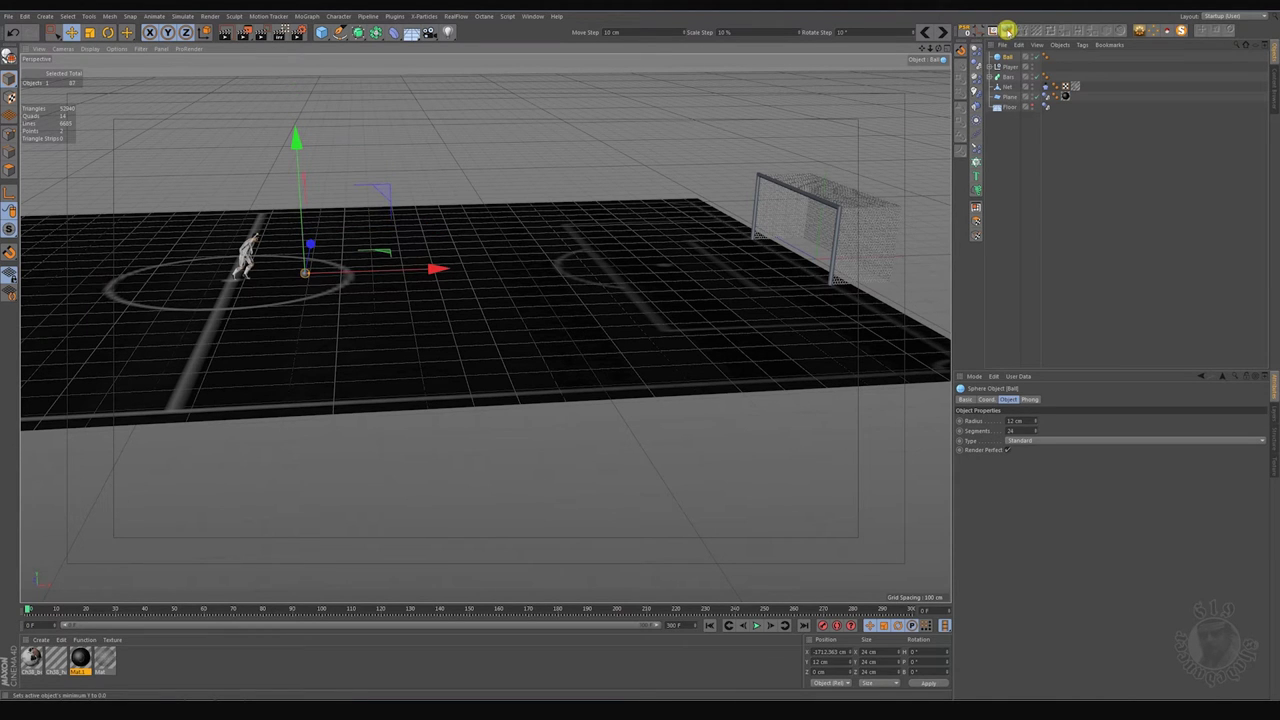
pyautogui.scroll(2, 271, 266)
pyautogui.scroll(3, 368, 272)
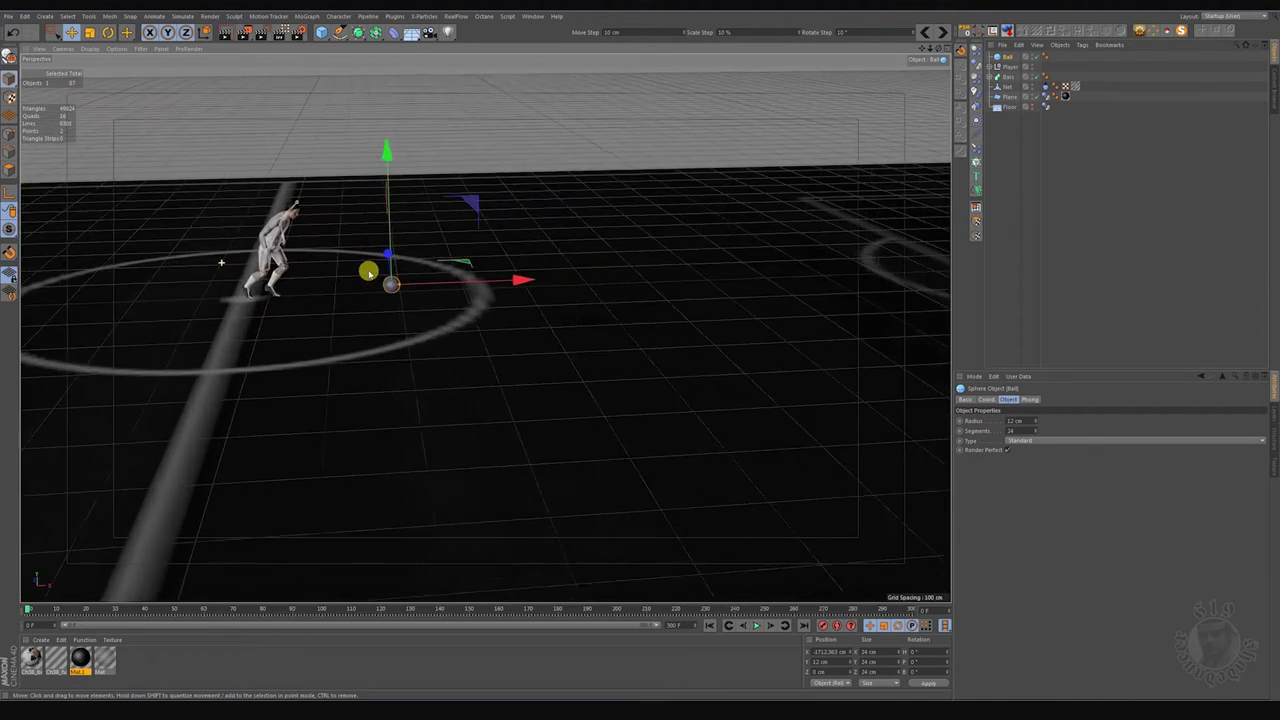
pyautogui.scroll(2, 414, 263)
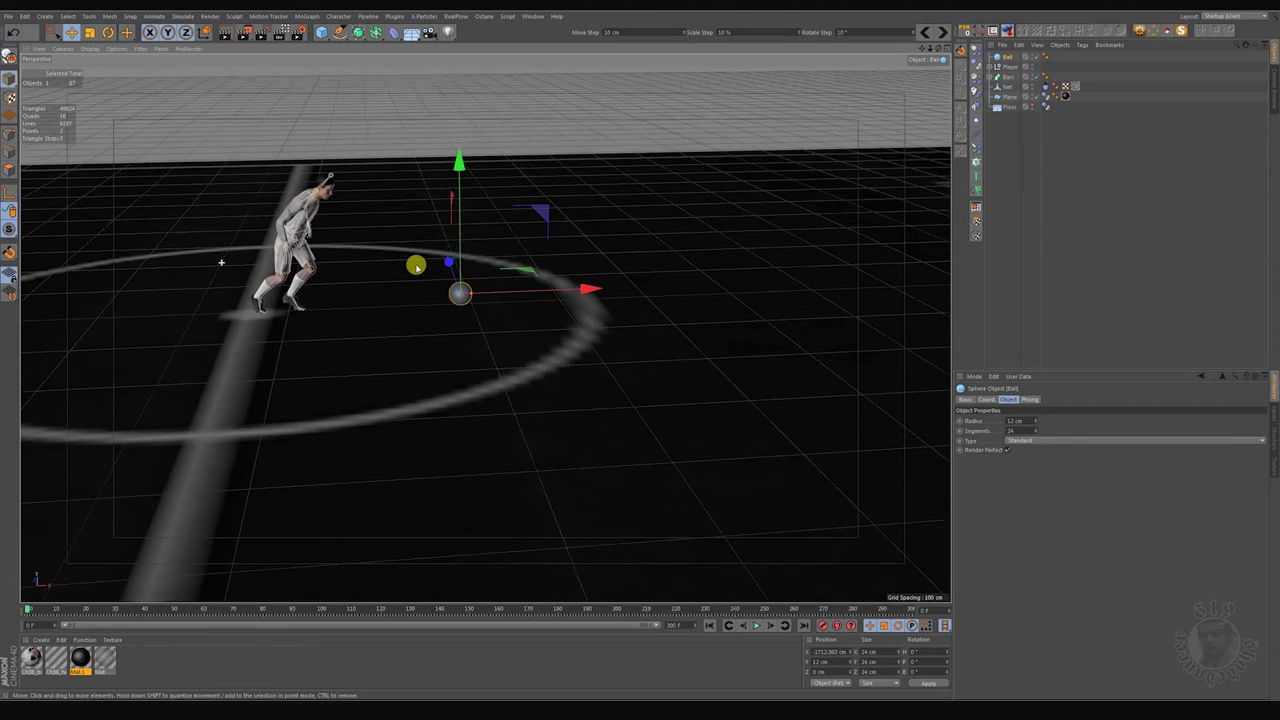
pyautogui.click(68, 33)
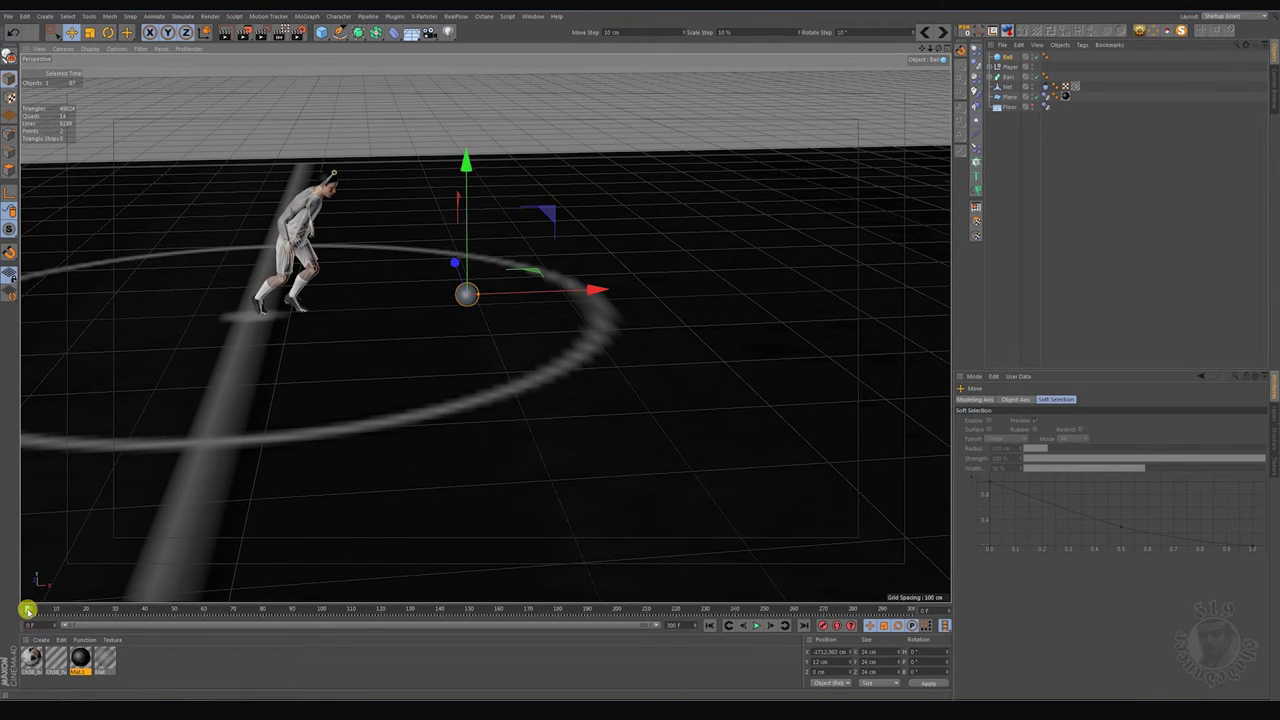
# Step: At frame 22, drag the Ball against the player's foot in the Top view
pyautogui.moveTo(27, 610); pyautogui.dragTo(91, 612)
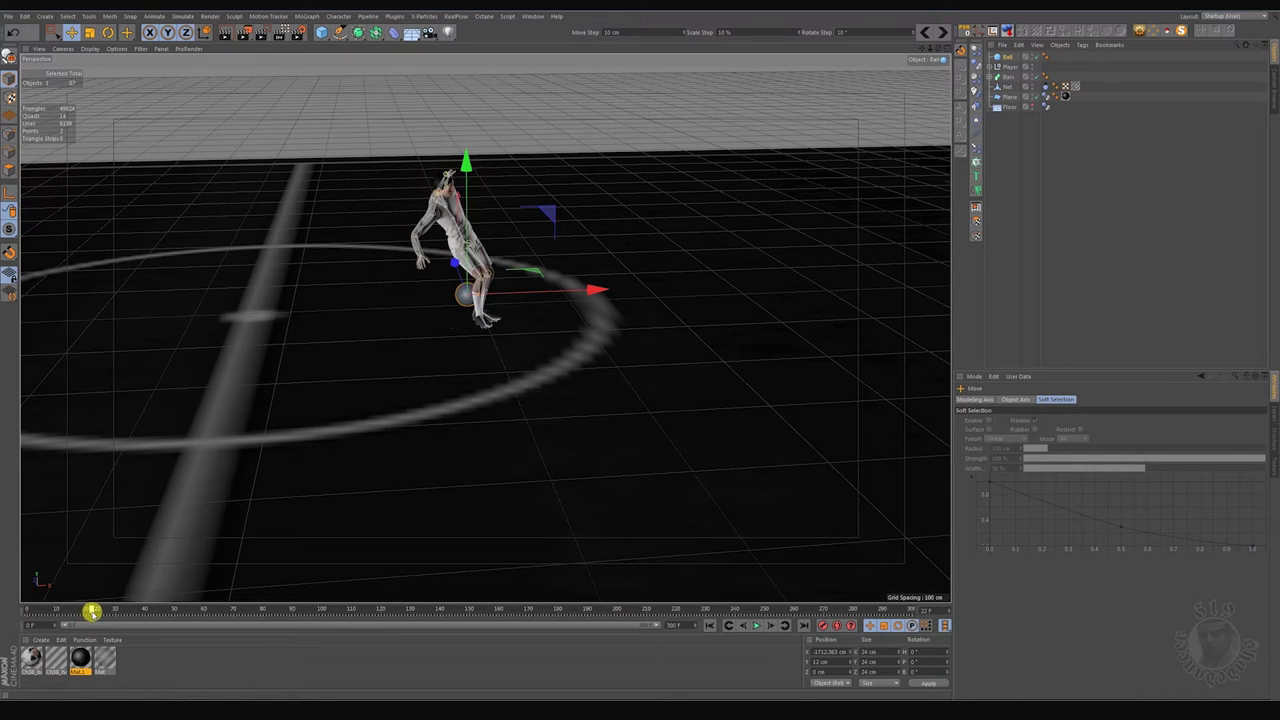
pyautogui.middleClick(530, 463)
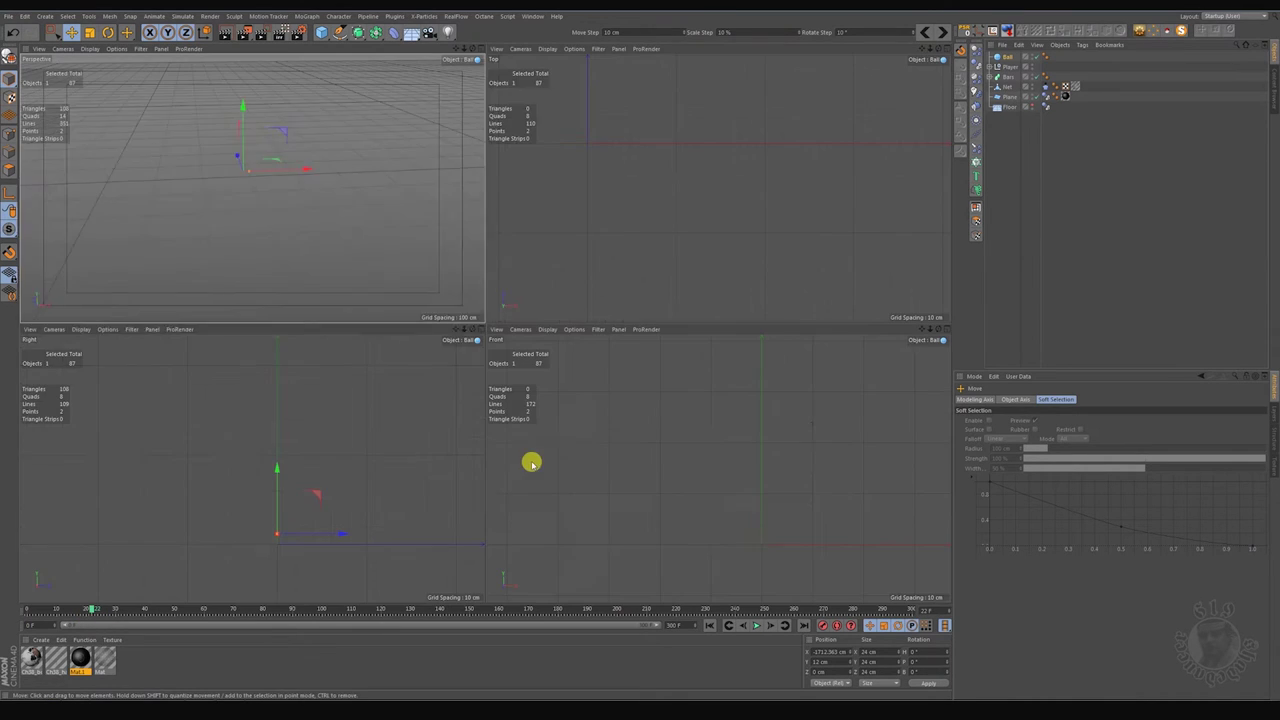
pyautogui.middleClick(649, 243)
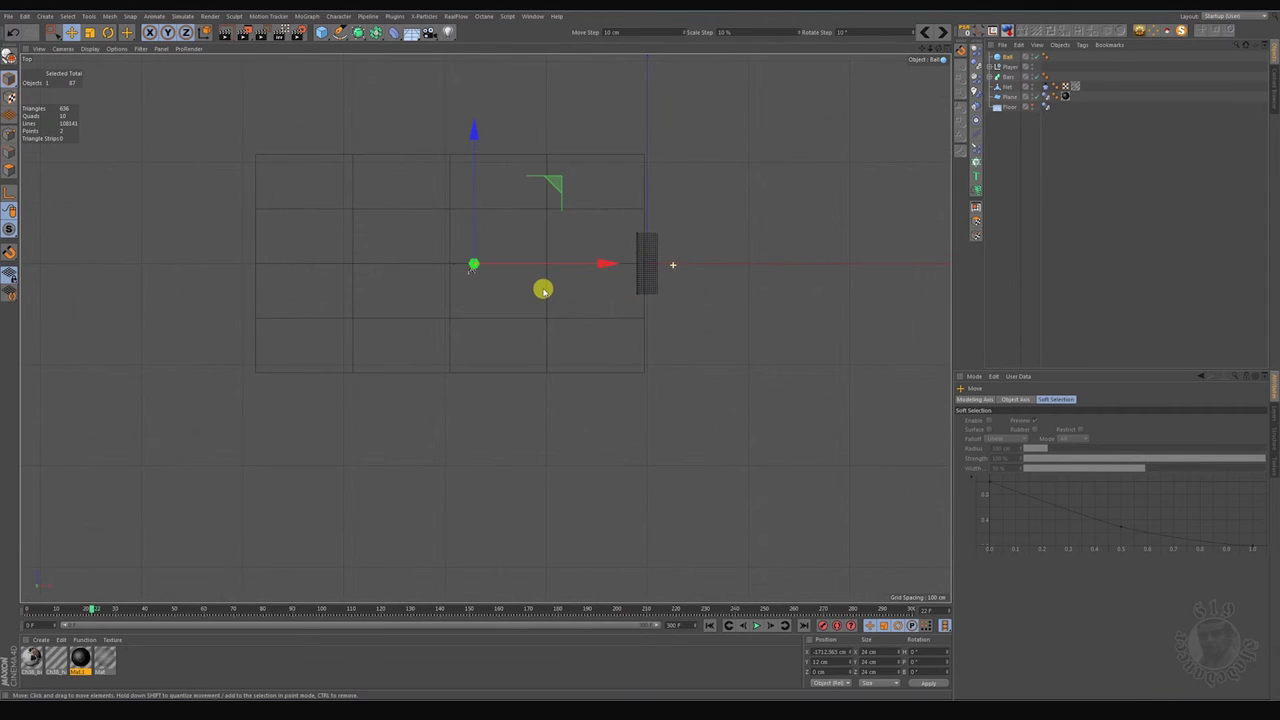
pyautogui.moveTo(630, 262); pyautogui.dragTo(586, 329)
pyautogui.keyDown('alt'); pyautogui.moveTo(586, 329); pyautogui.dragTo(575, 150, button='middle'); pyautogui.keyUp('alt')
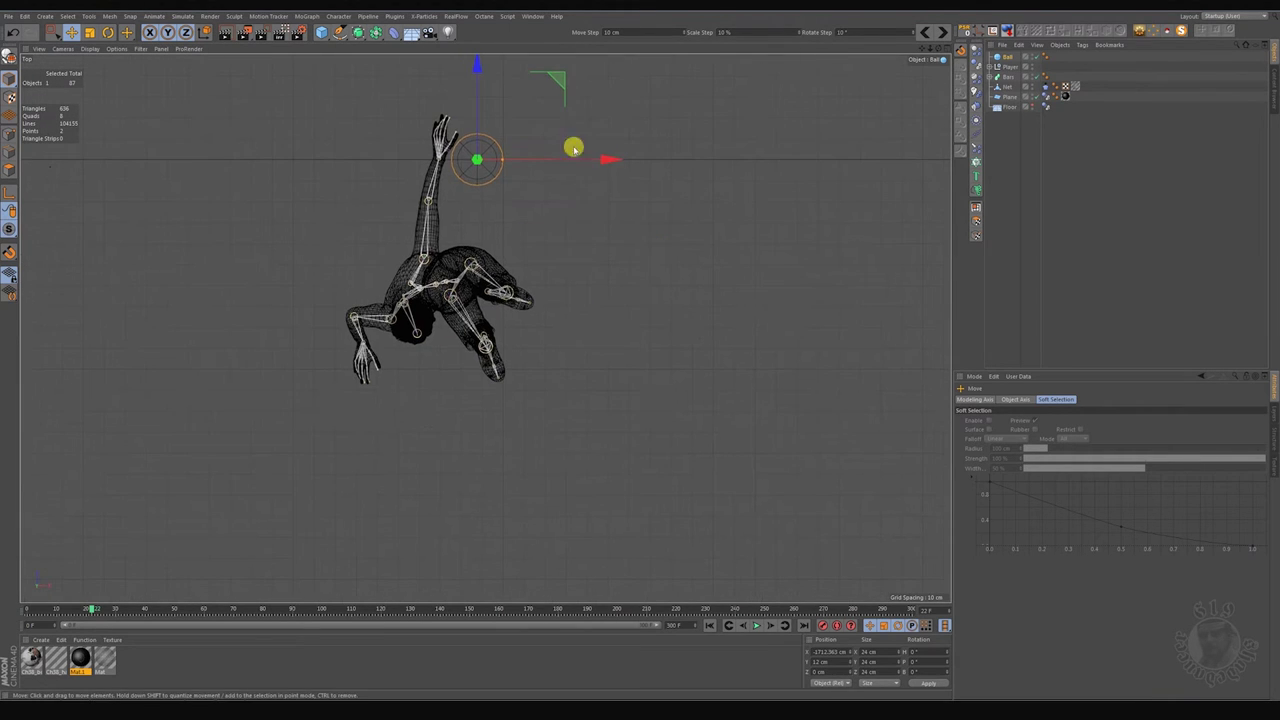
pyautogui.moveTo(560, 78)
pyautogui.mouseDown()
pyautogui.moveTo(610, 271)
pyautogui.moveTo(720, 309)
pyautogui.mouseUp()
# Step: Frame the character and ball in the enlarged Front view
pyautogui.middleClick(722, 313)
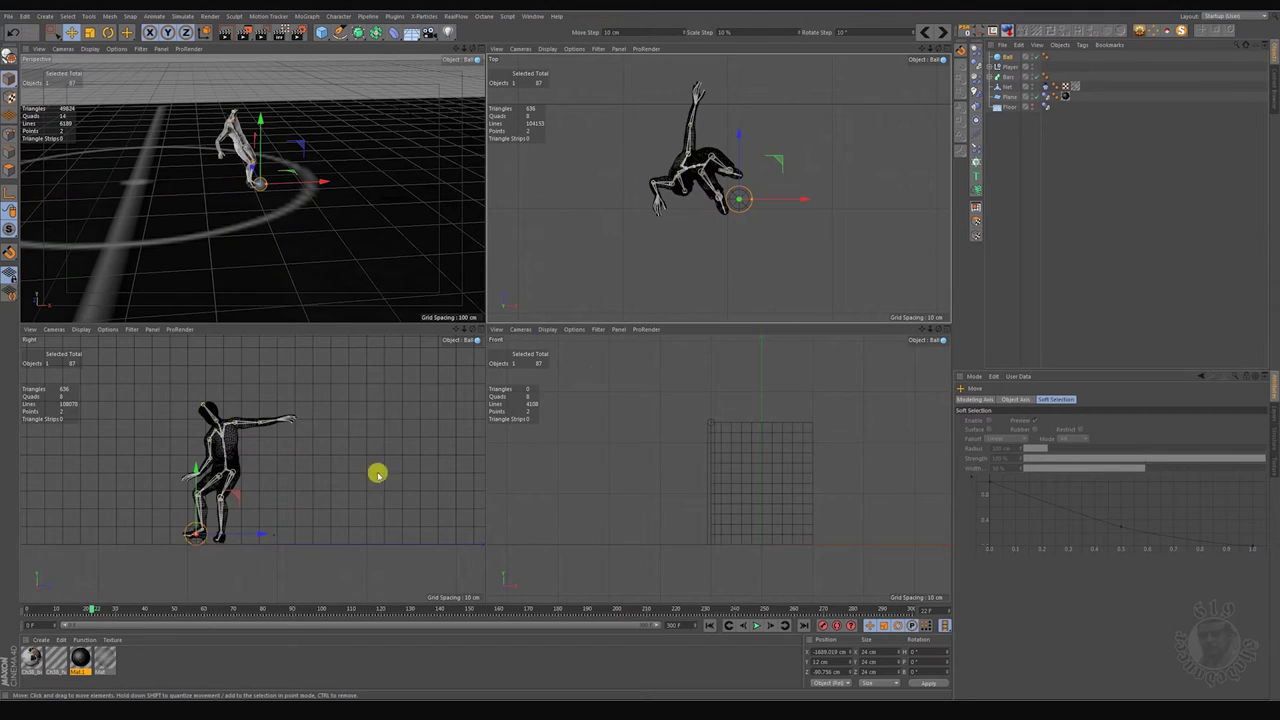
pyautogui.middleClick(676, 486)
pyautogui.scroll(-5, 640, 488)
pyautogui.scroll(-2, 545, 492)
pyautogui.scroll(5, 550, 485)
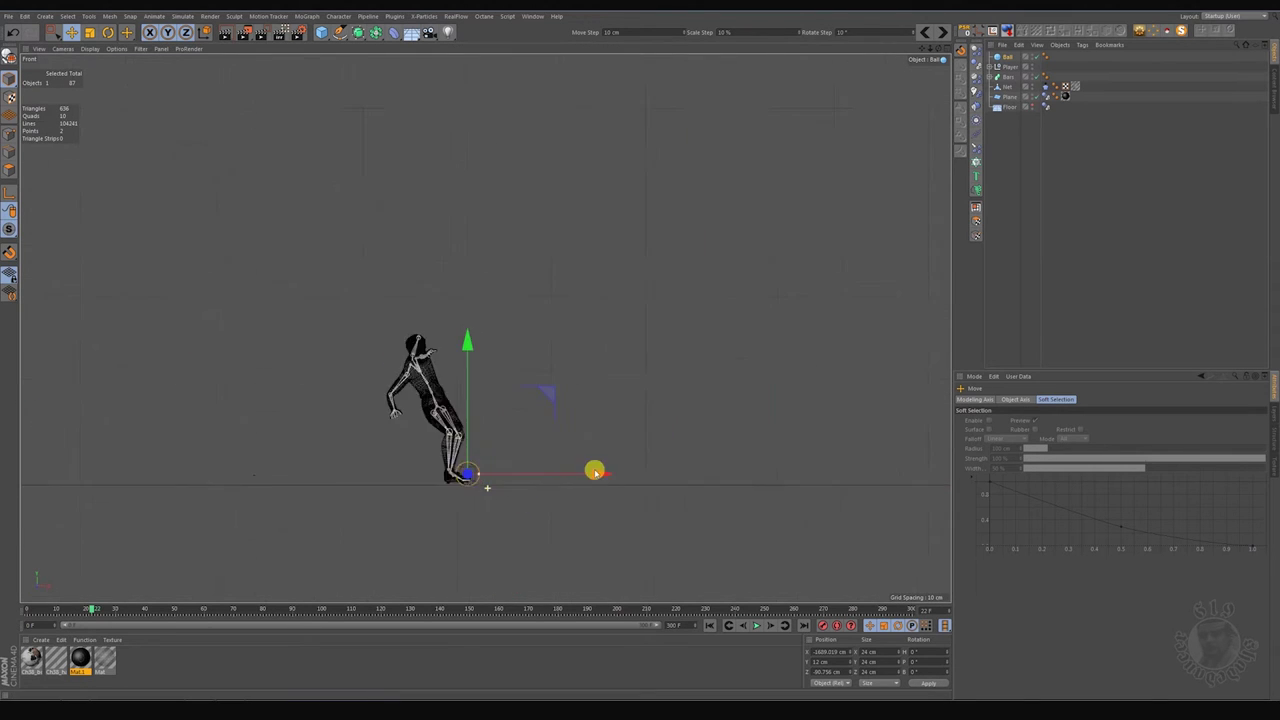
pyautogui.scroll(5, 487, 487)
pyautogui.moveTo(425, 441); pyautogui.dragTo(596, 435, button='middle')
pyautogui.scroll(-6, 596, 435)
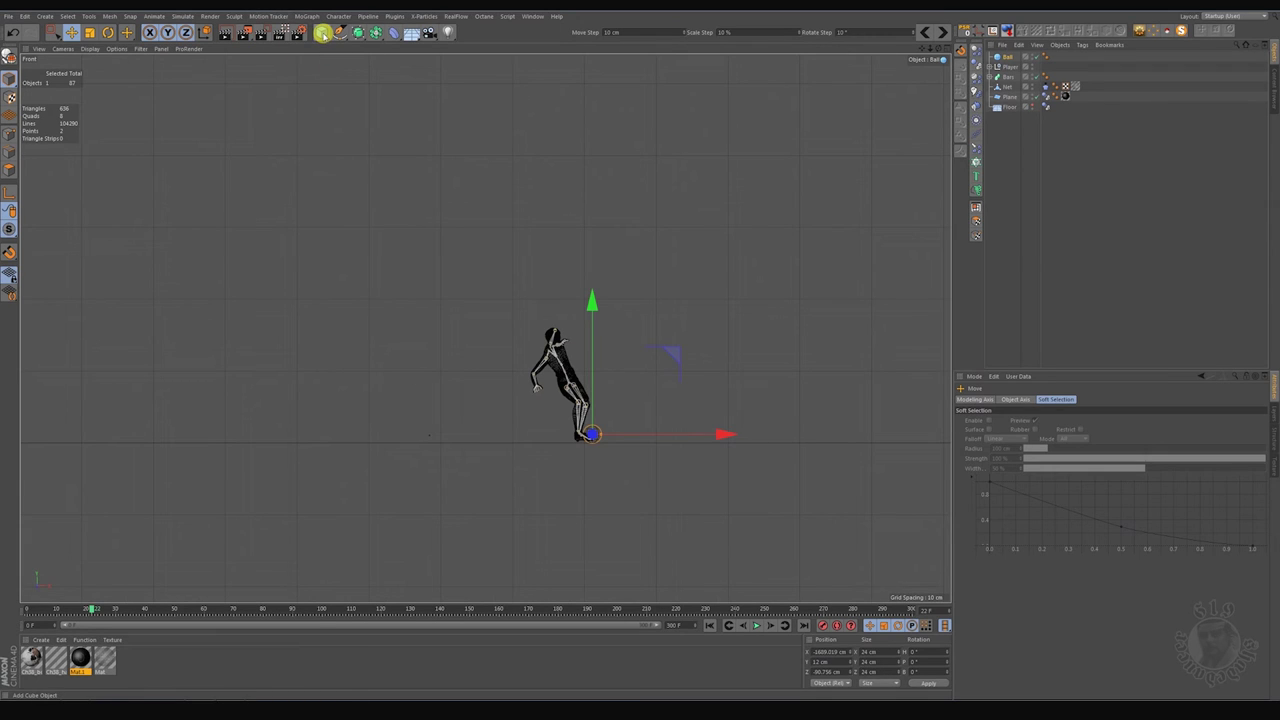
# Step: Add a cube and move it over to the player
pyautogui.click(322, 32)
pyautogui.scroll(-5, 654, 337)
pyautogui.moveTo(654, 337); pyautogui.dragTo(577, 359, button='middle')
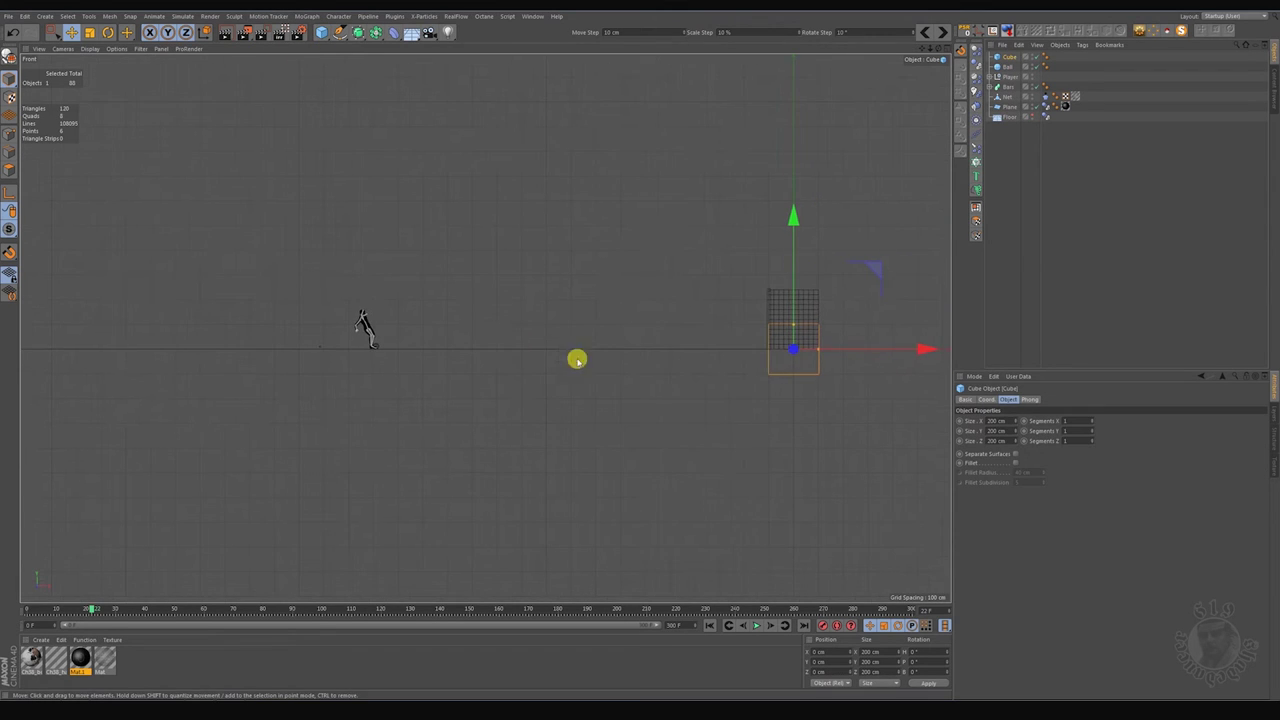
pyautogui.moveTo(903, 354); pyautogui.dragTo(511, 349)
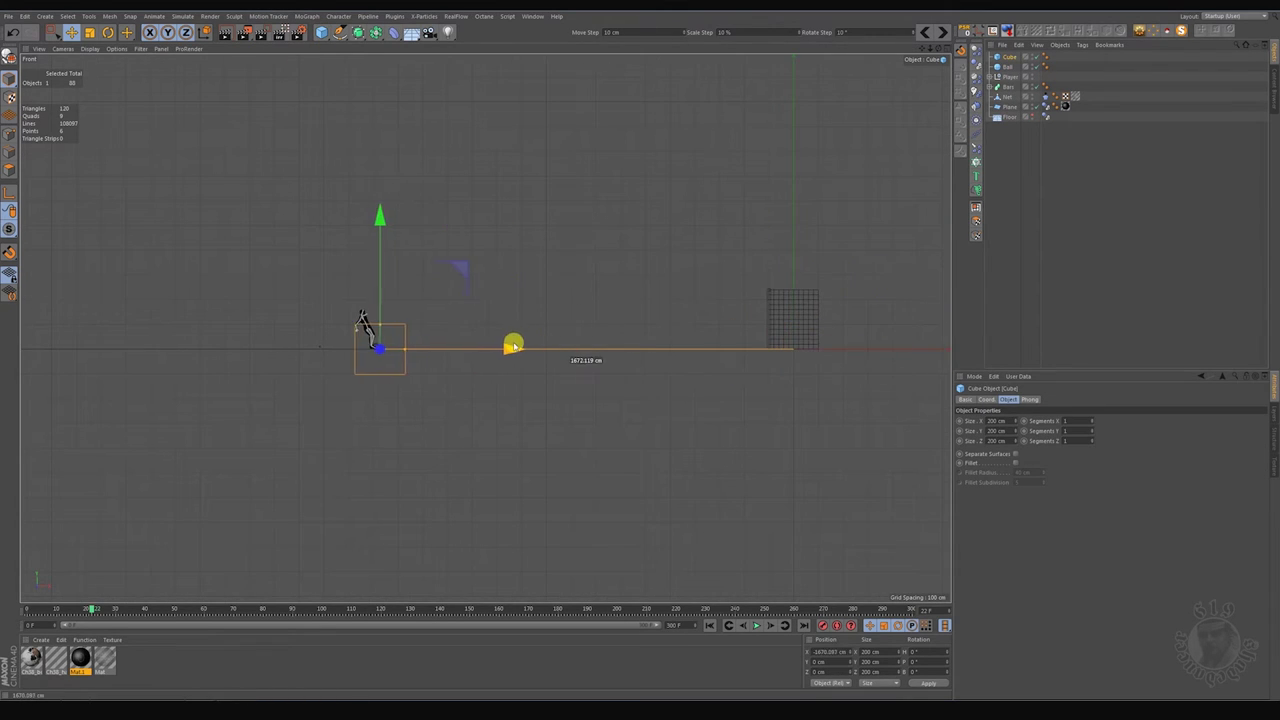
pyautogui.scroll(5, 373, 347)
pyautogui.scroll(-2, 529, 346)
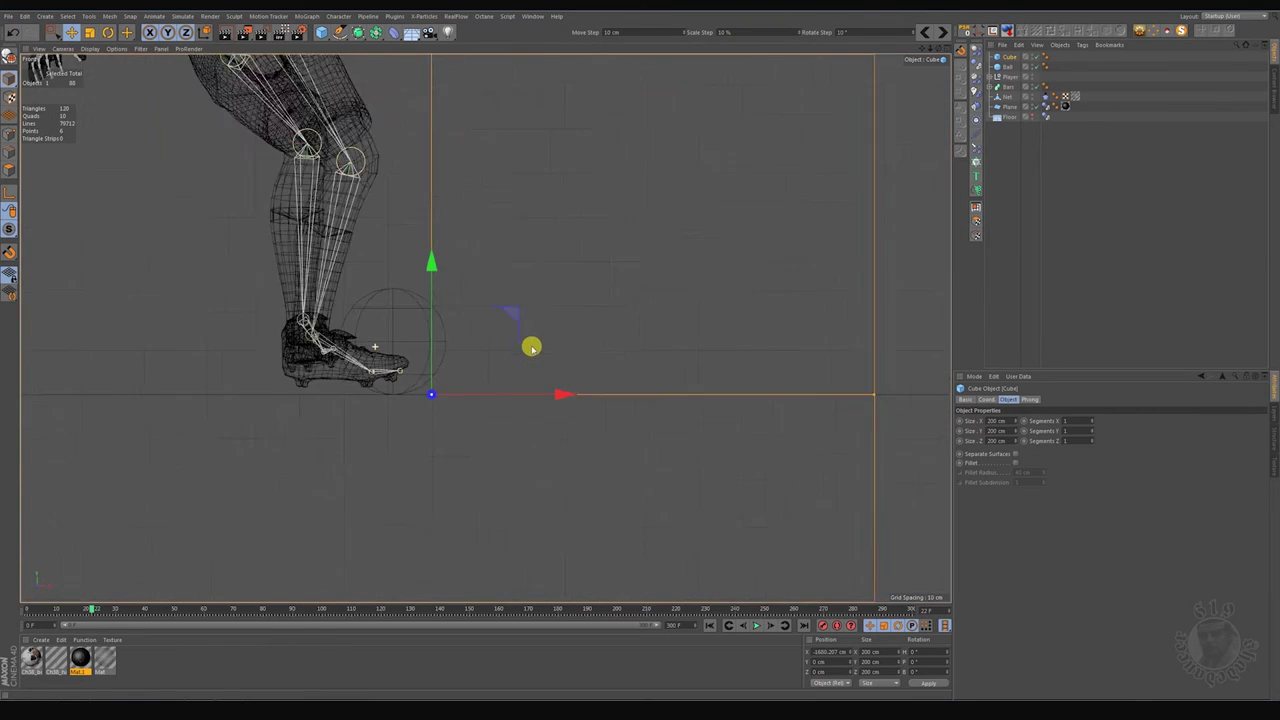
pyautogui.scroll(-2, 506, 352)
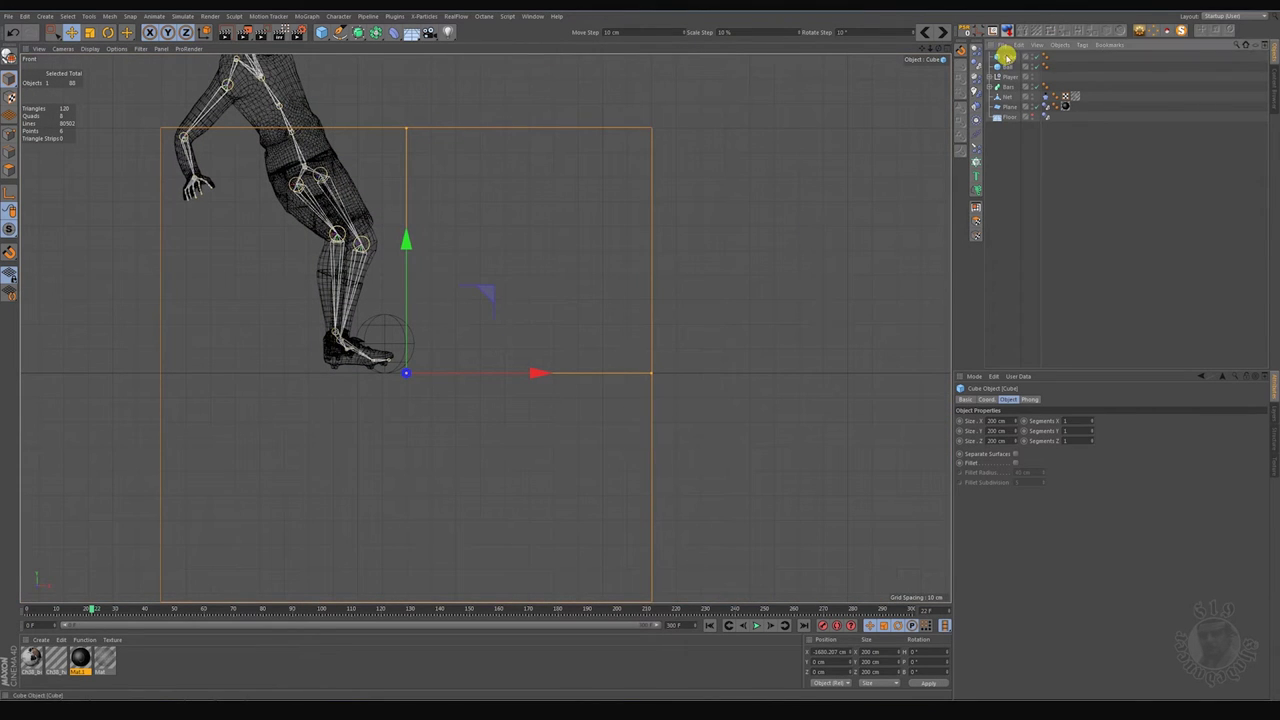
# Step: Make the cube editable and scale it into a thin slab, shrinking width, height and depth
pyautogui.click(10, 57)
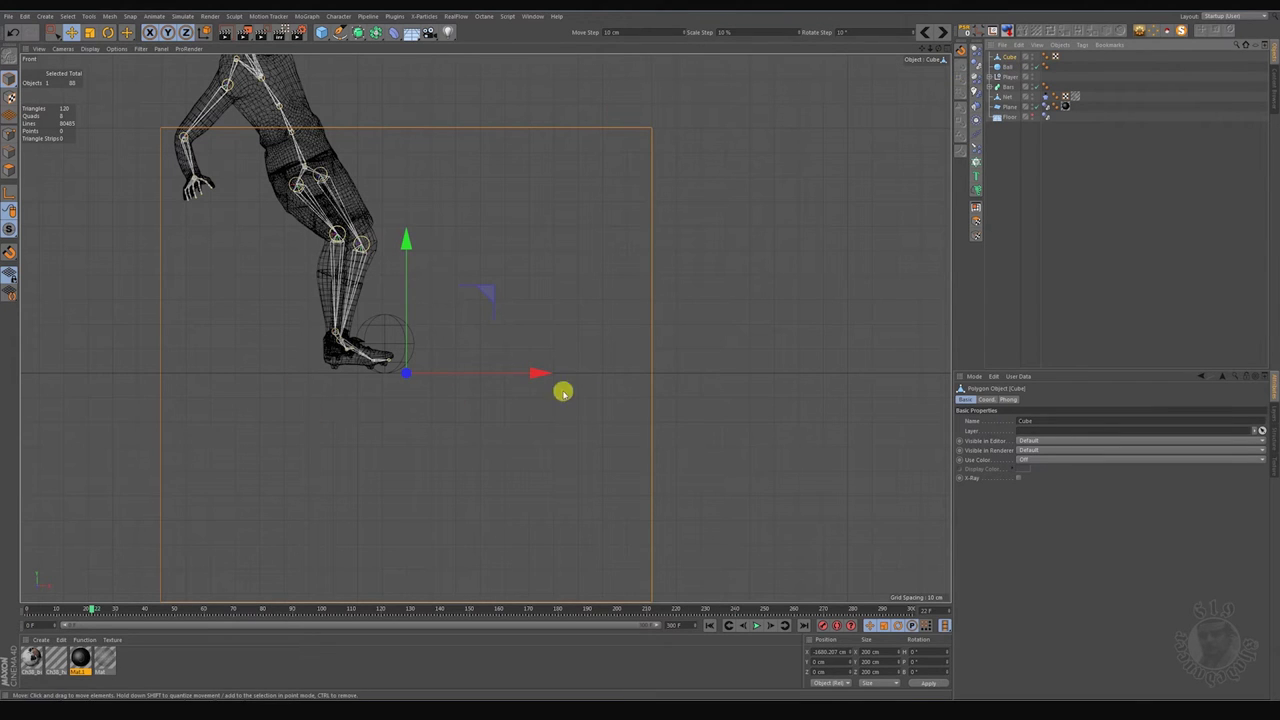
pyautogui.press('t')
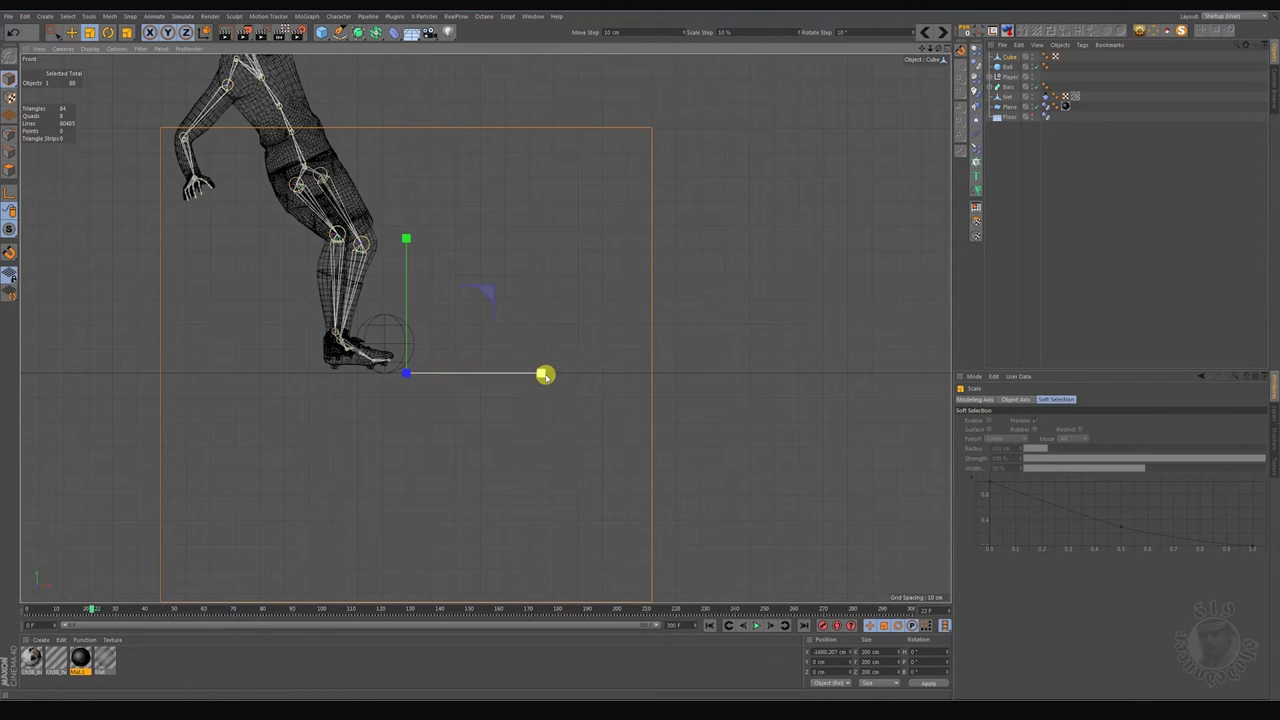
pyautogui.moveTo(546, 372); pyautogui.dragTo(409, 373)
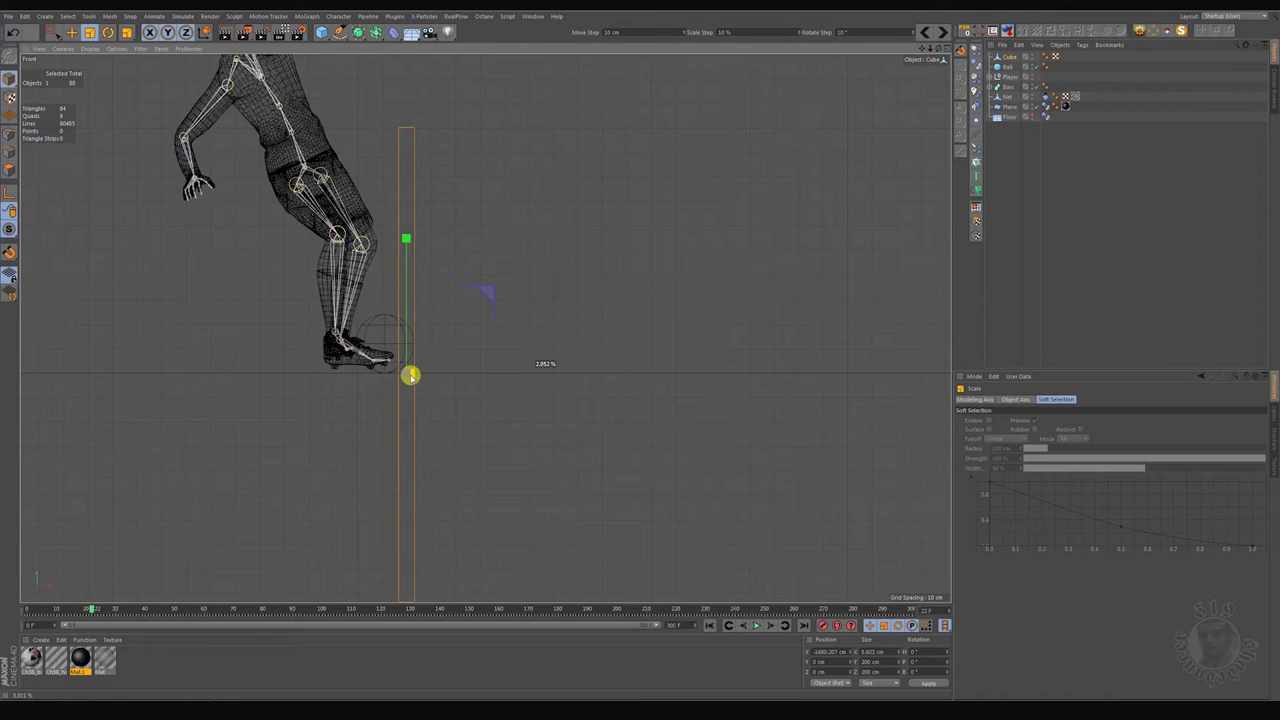
pyautogui.moveTo(406, 239); pyautogui.dragTo(404, 329)
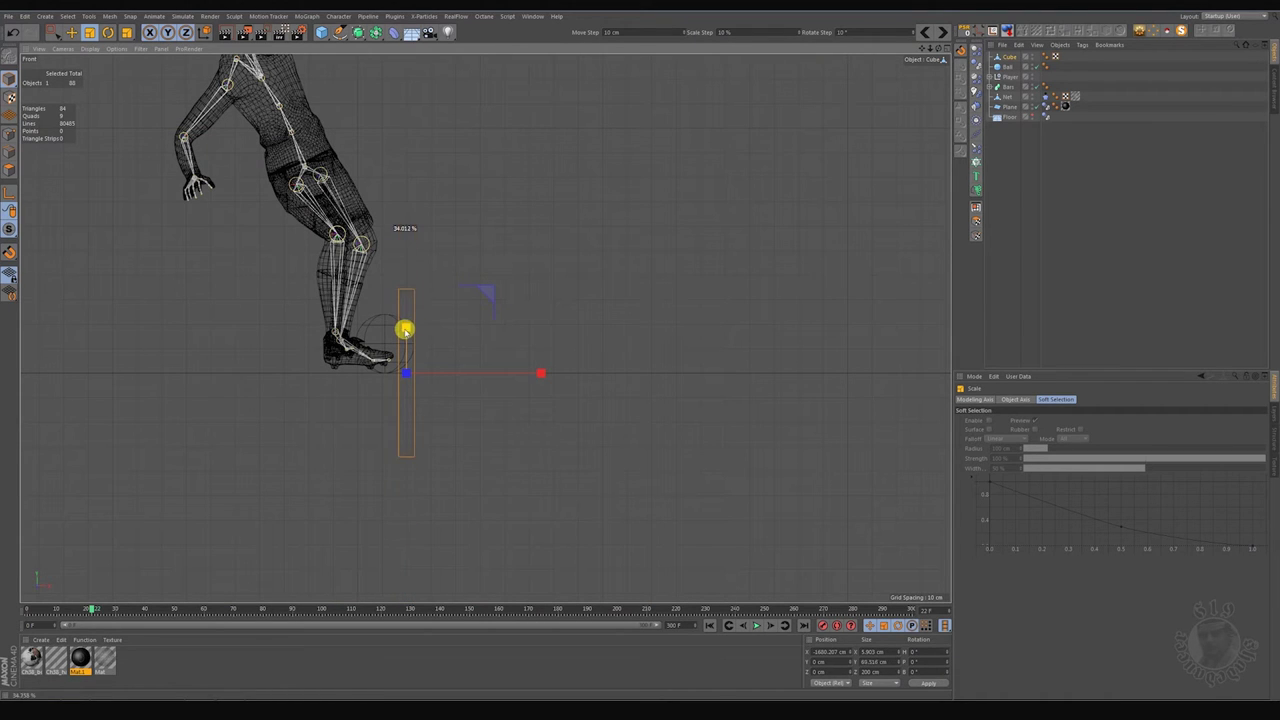
pyautogui.middleClick(551, 474)
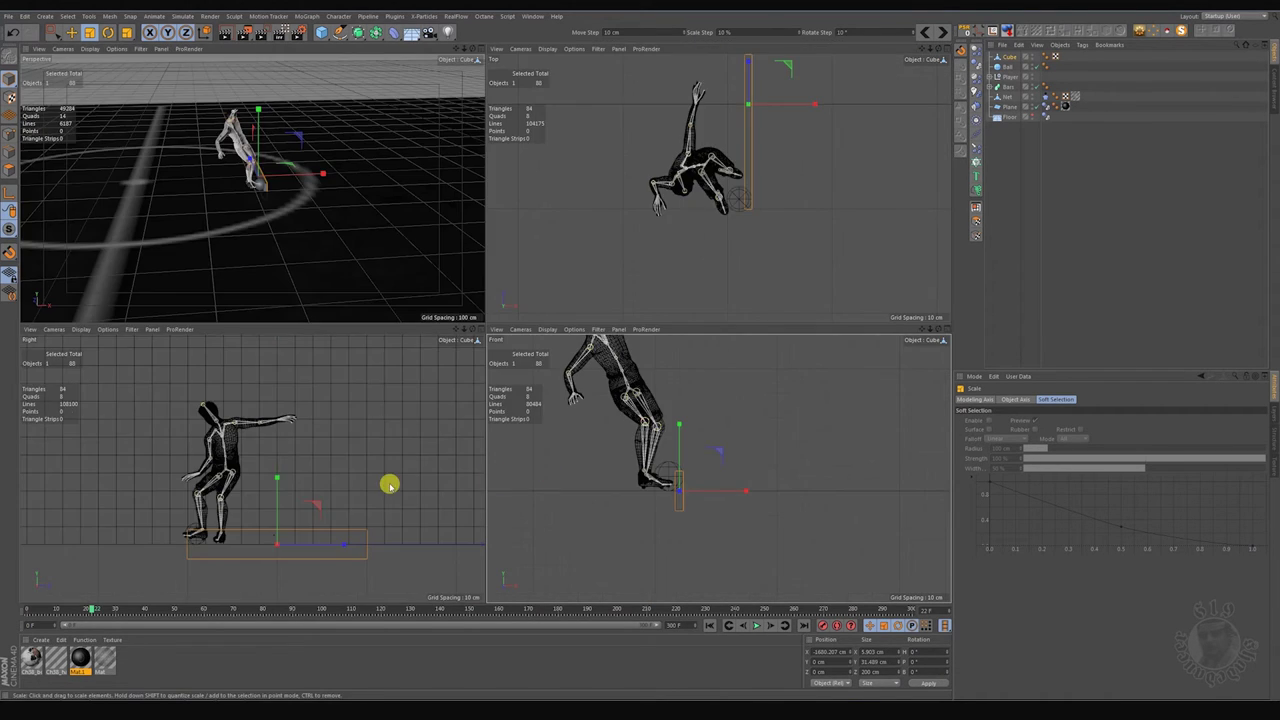
pyautogui.middleClick(389, 486)
pyautogui.moveTo(670, 481); pyautogui.dragTo(563, 480)
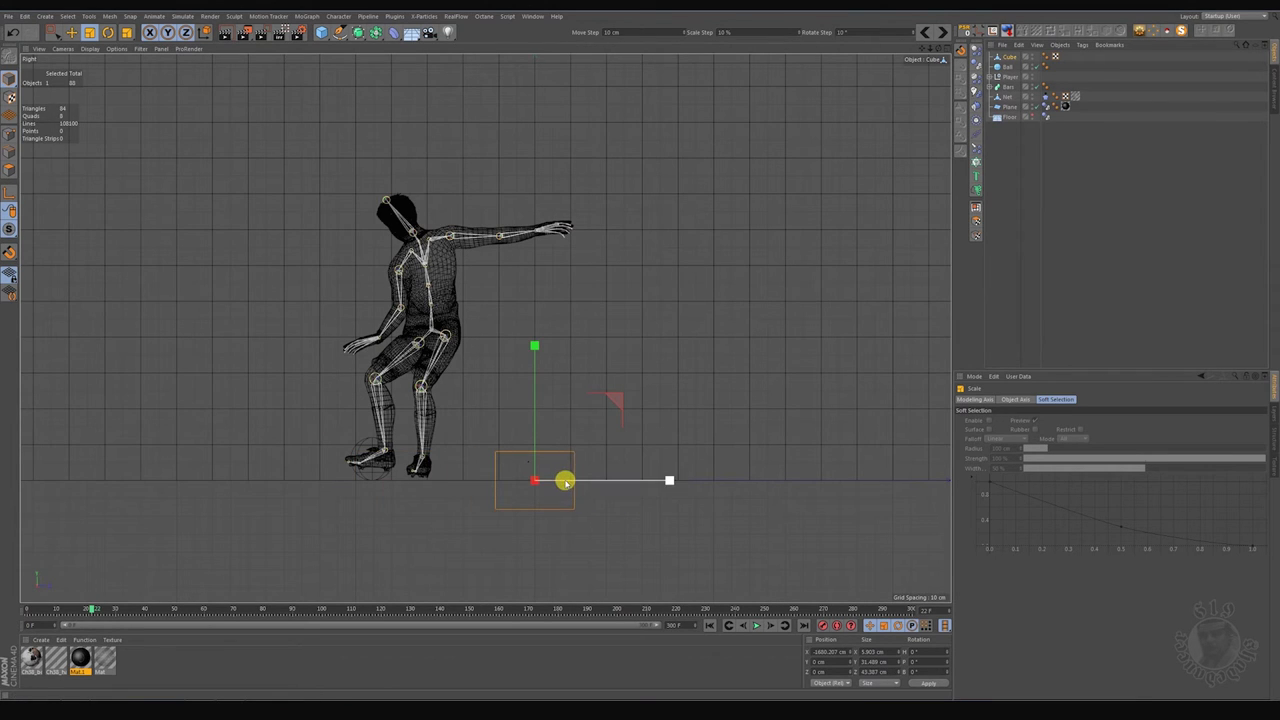
# Step: Move the cube onto the player's feet, right under the kicking foot
pyautogui.press('e')
pyautogui.moveTo(617, 400); pyautogui.dragTo(457, 377)
pyautogui.middleClick(617, 388)
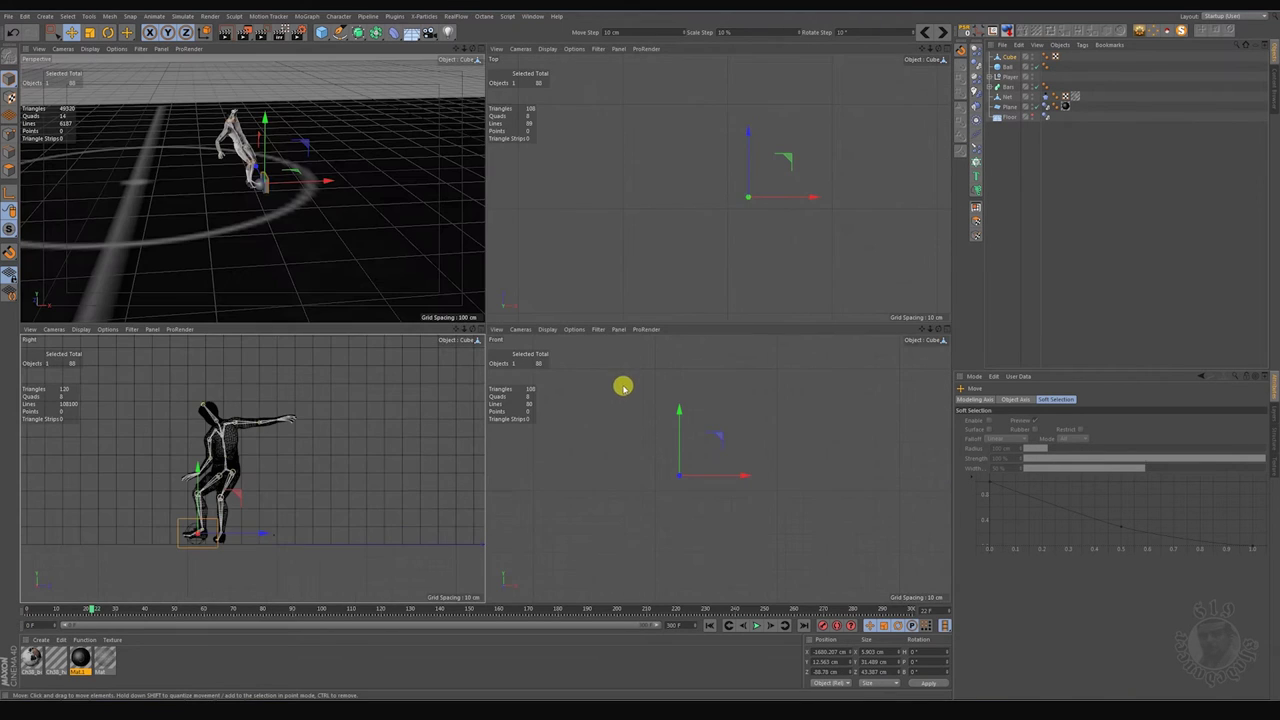
pyautogui.middleClick(627, 456)
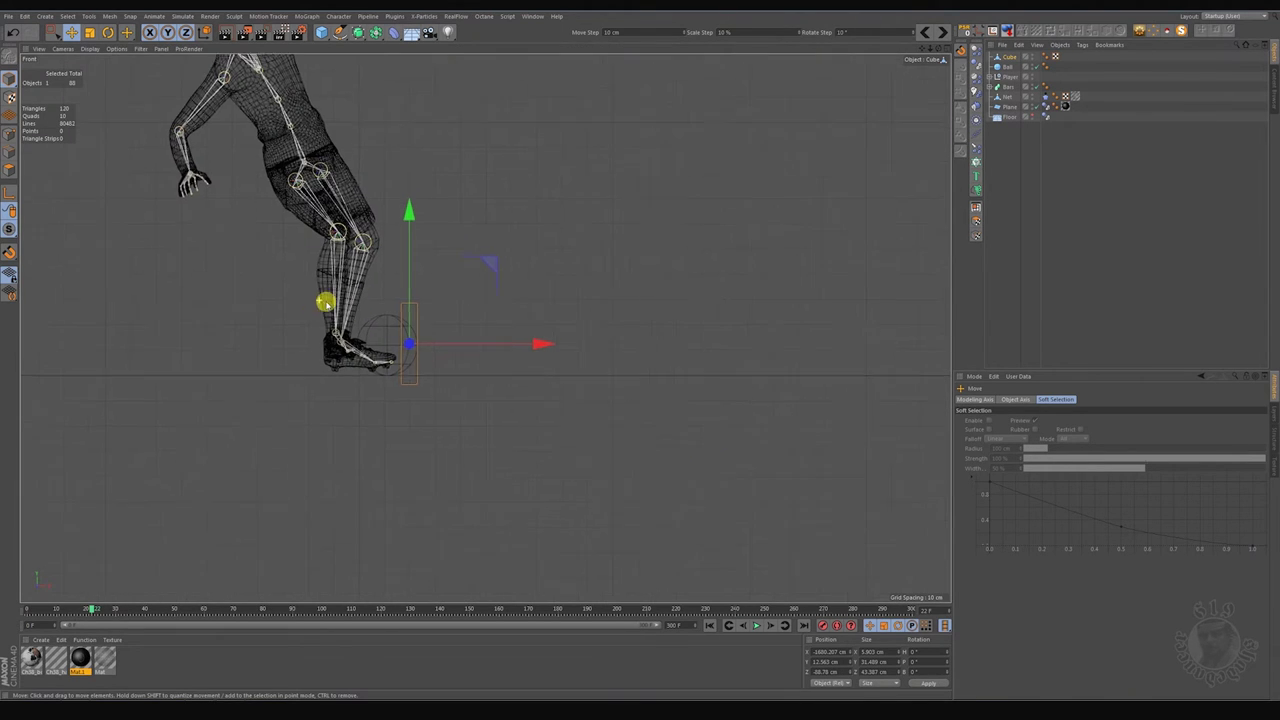
pyautogui.scroll(2, 323, 300)
pyautogui.moveTo(527, 283); pyautogui.dragTo(448, 292)
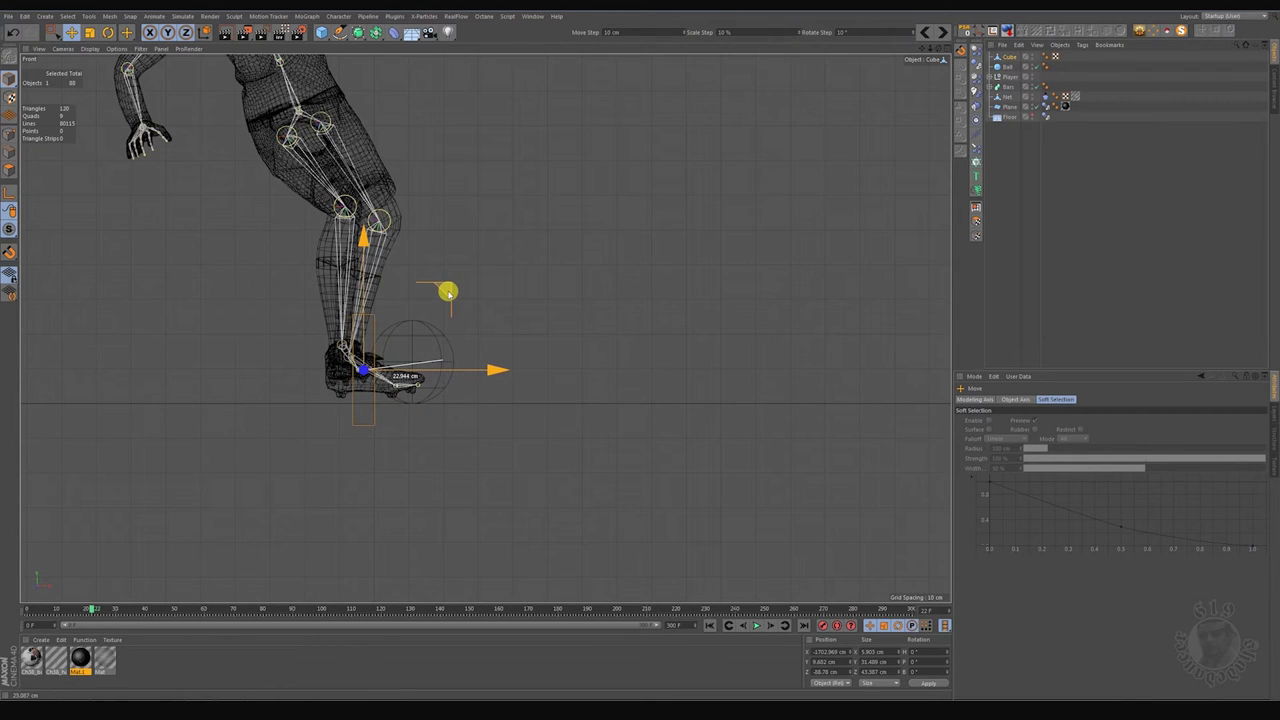
# Step: Tilt the cube about -19.6° to match the angle of the shoe
pyautogui.press('r')
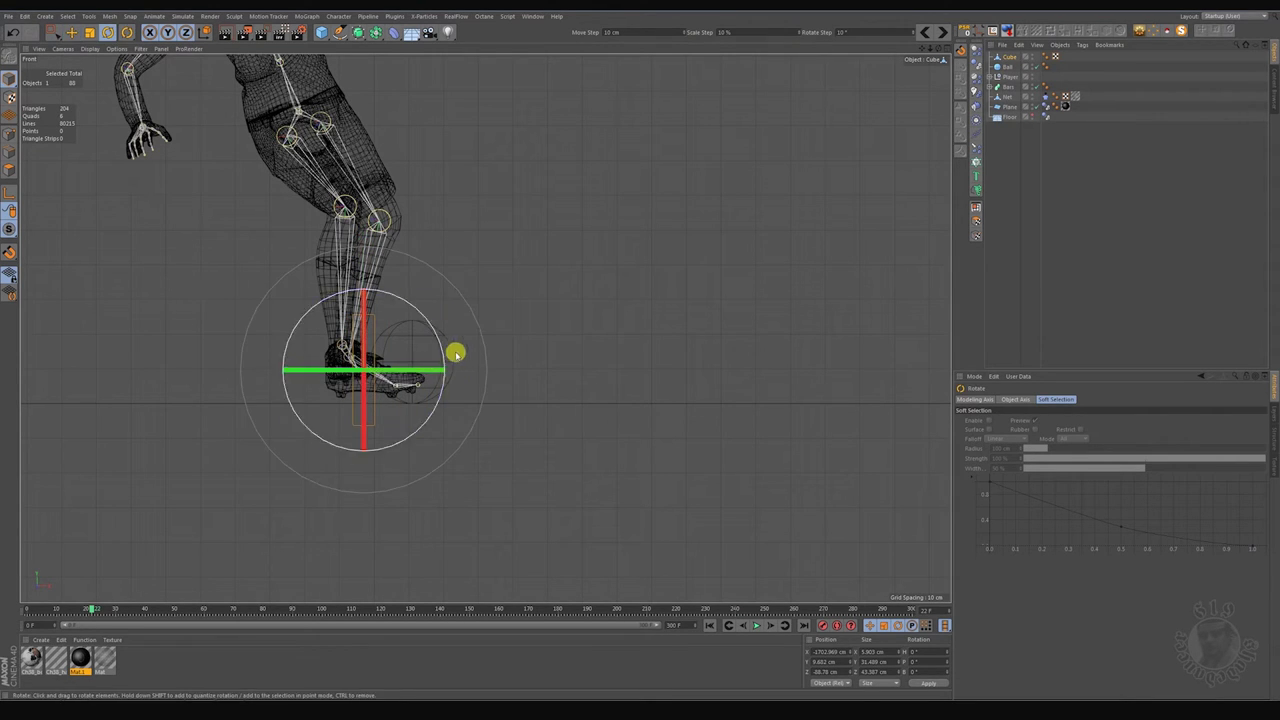
pyautogui.moveTo(440, 349); pyautogui.dragTo(439, 323)
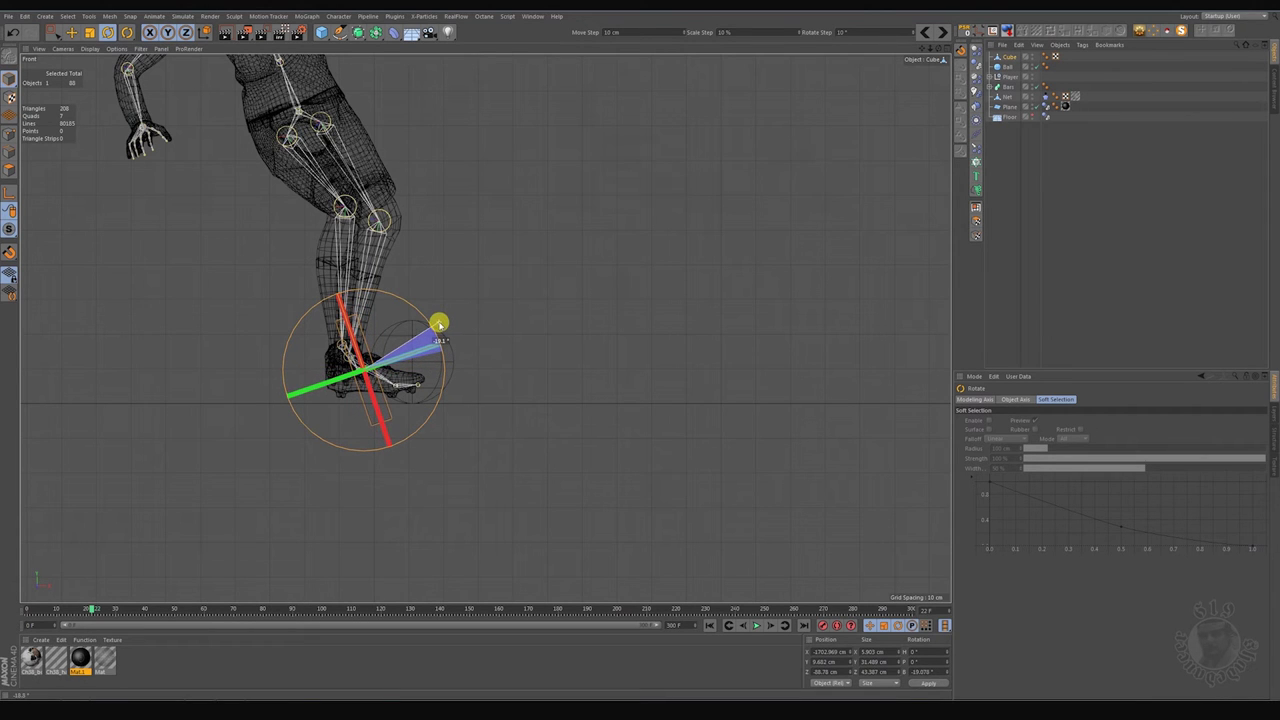
pyautogui.middleClick(571, 334)
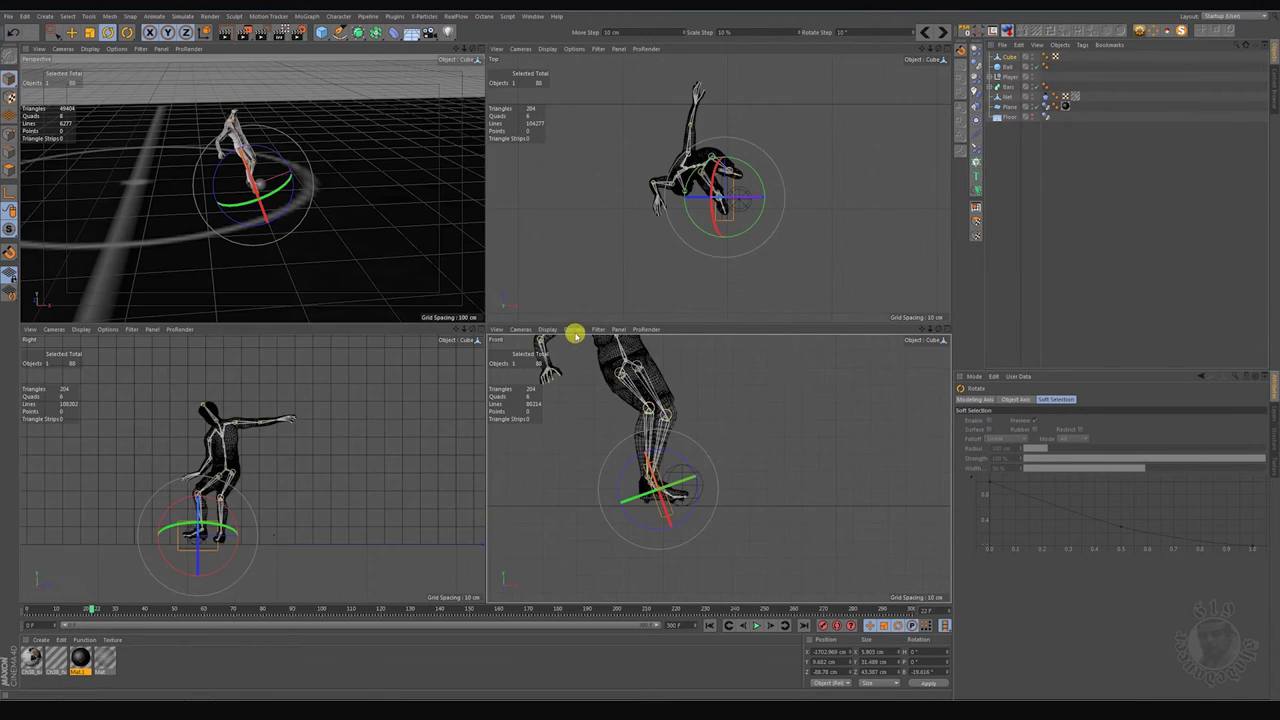
pyautogui.middleClick(366, 240)
pyautogui.moveTo(501, 330)
pyautogui.keyDown('alt'); pyautogui.mouseDown()
pyautogui.moveTo(495, 318)
pyautogui.moveTo(407, 335)
pyautogui.mouseUp(); pyautogui.keyUp('alt')
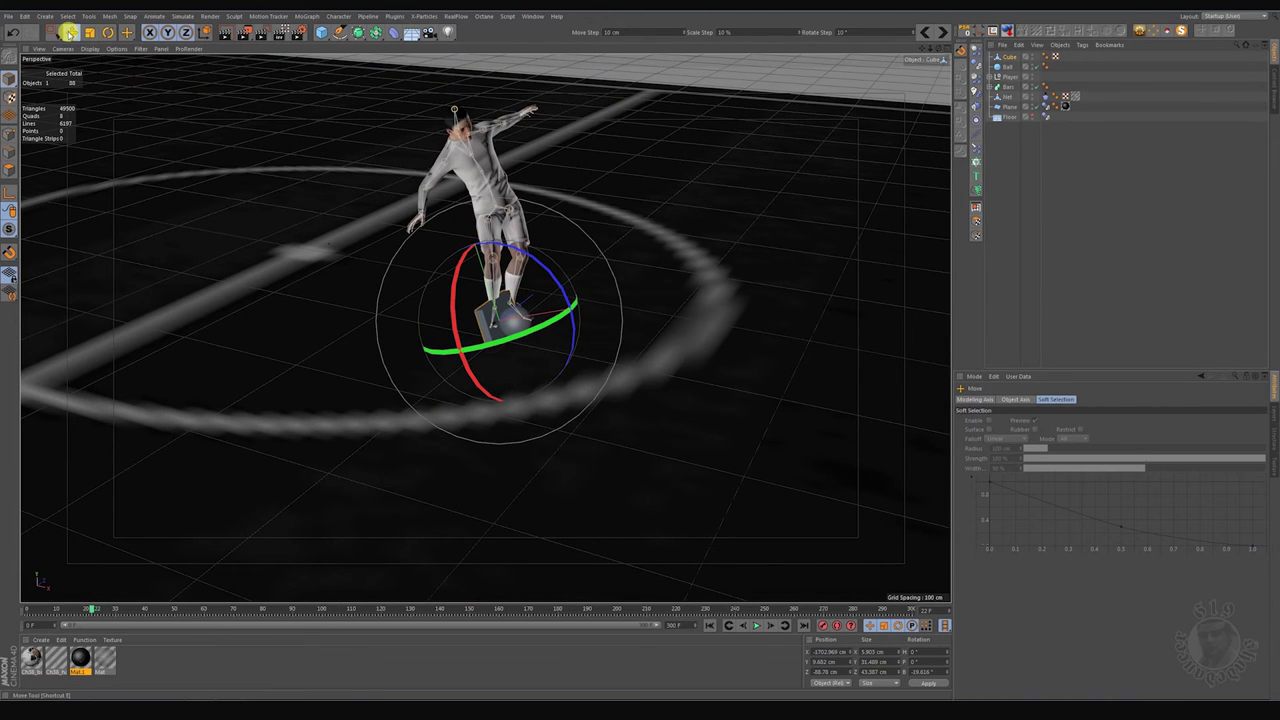
pyautogui.click(68, 32)
pyautogui.keyDown('alt'); pyautogui.moveTo(592, 340); pyautogui.dragTo(517, 346); pyautogui.keyUp('alt')
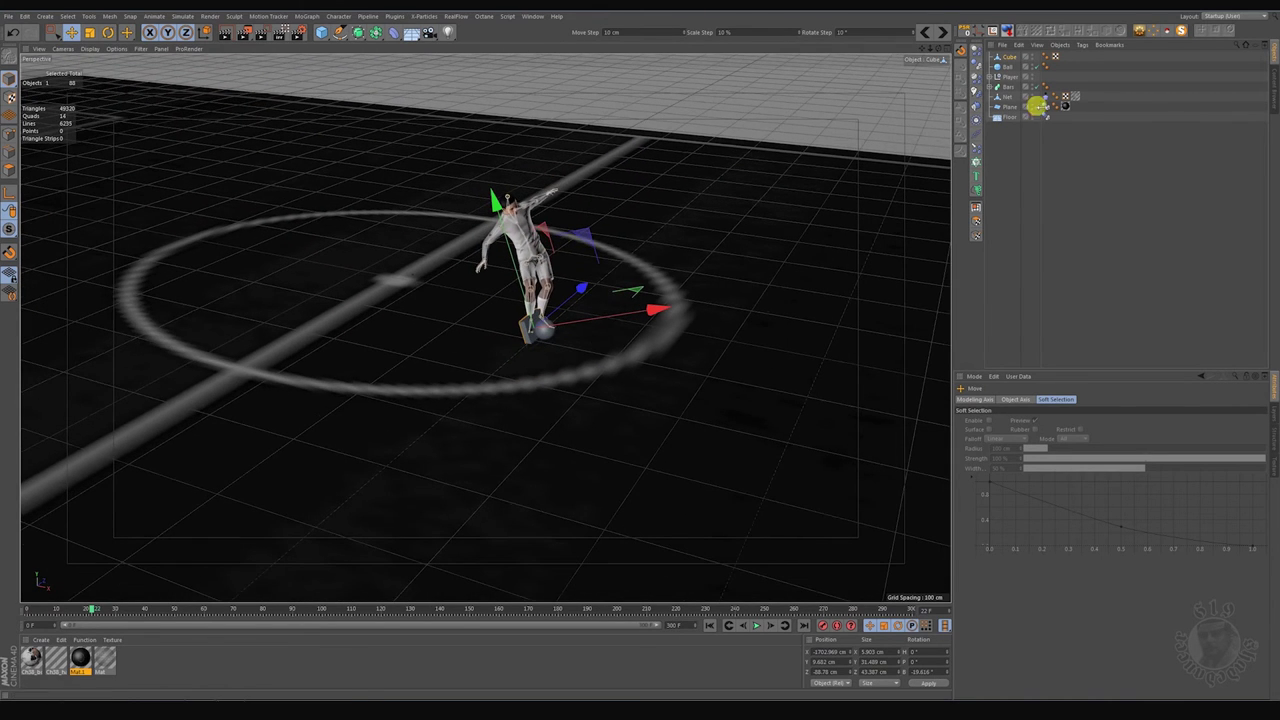
# Step: Expand Player > Hips > RightUpLeg > RightLeg and place the Cube under the RightFoot joint
pyautogui.click(989, 77)
pyautogui.click(996, 157)
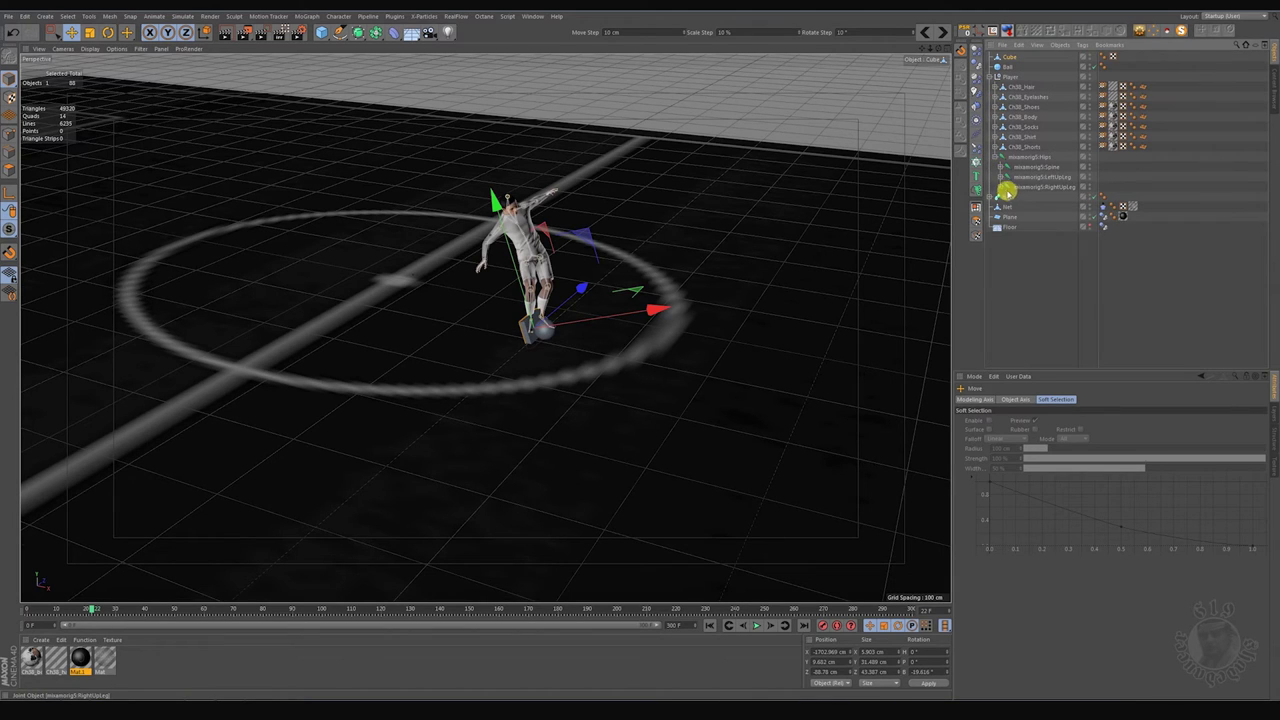
pyautogui.click(1001, 187)
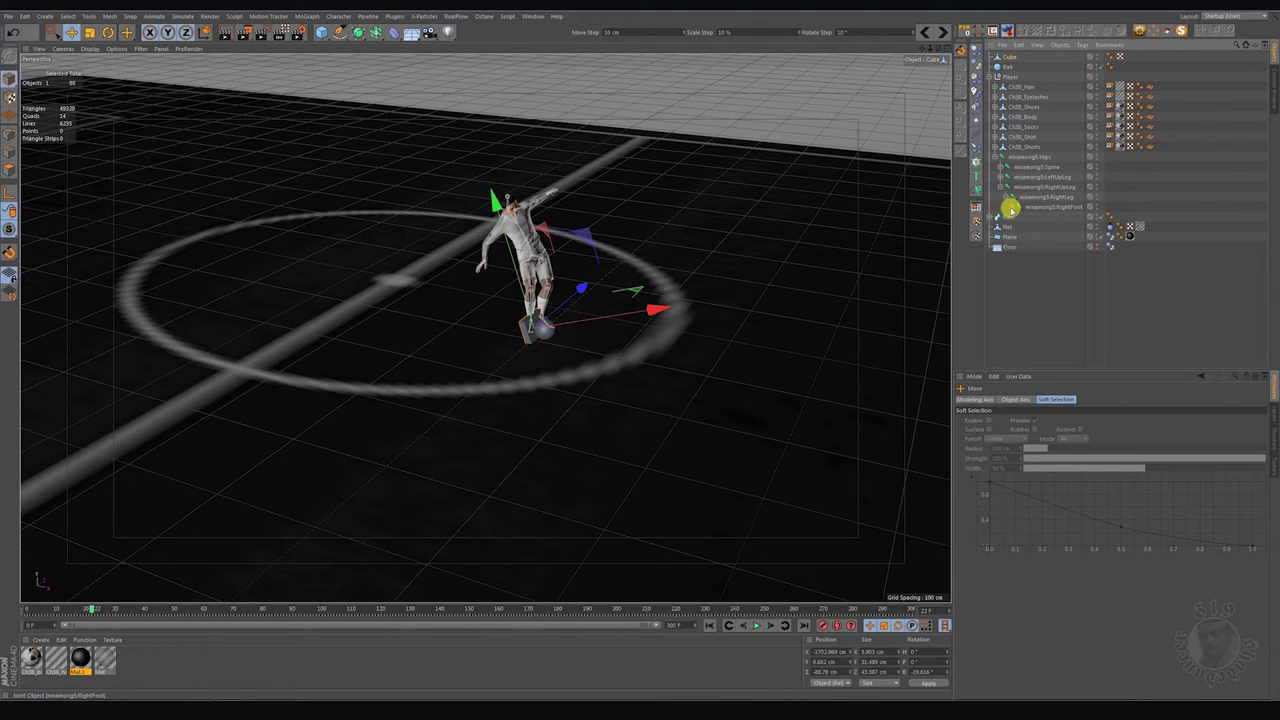
pyautogui.click(1006, 198)
pyautogui.click(1058, 206)
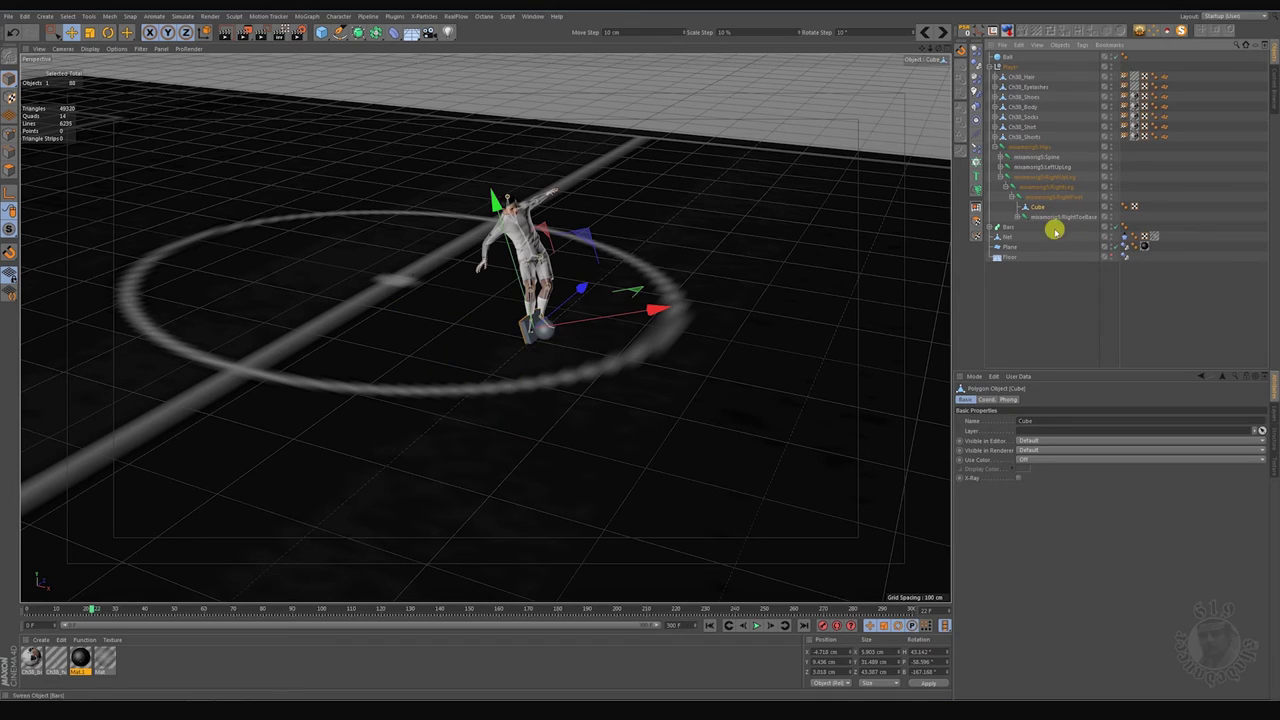
# Step: Give the foot Cube a Collider Body tag and collapse the Hips hierarchy
pyautogui.rightClick(1037, 207)
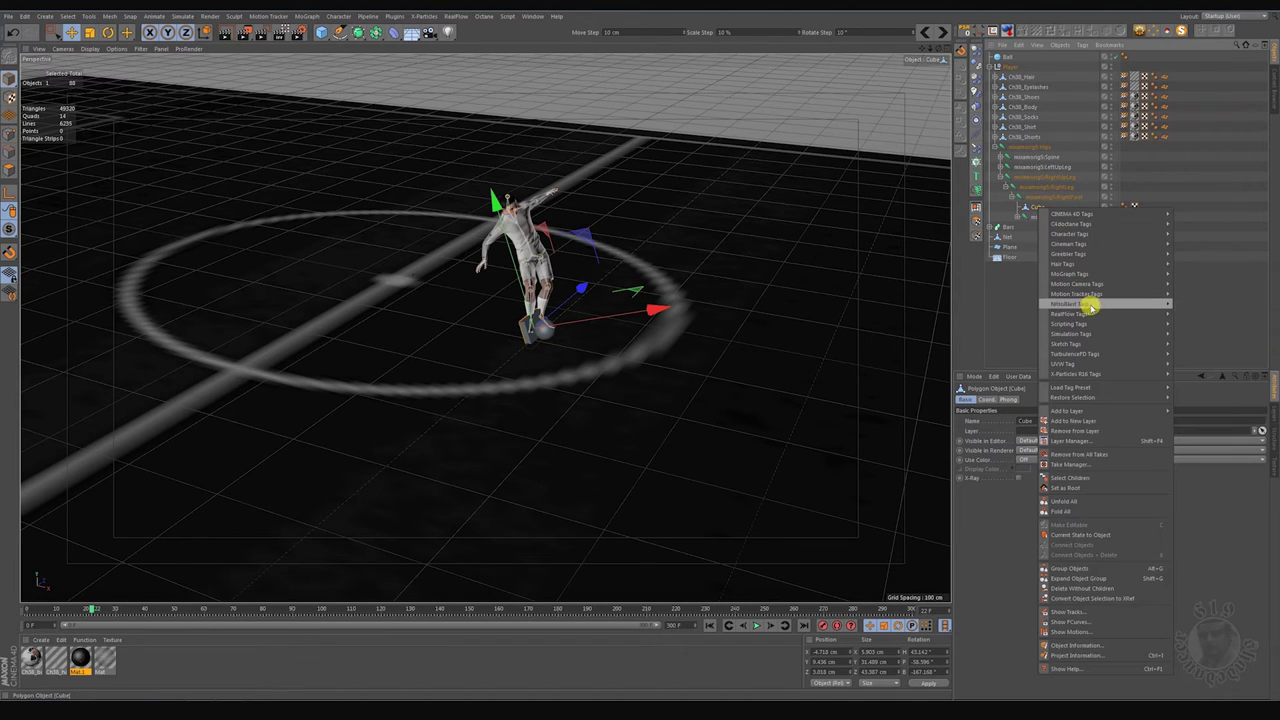
pyautogui.moveTo(1072, 333)
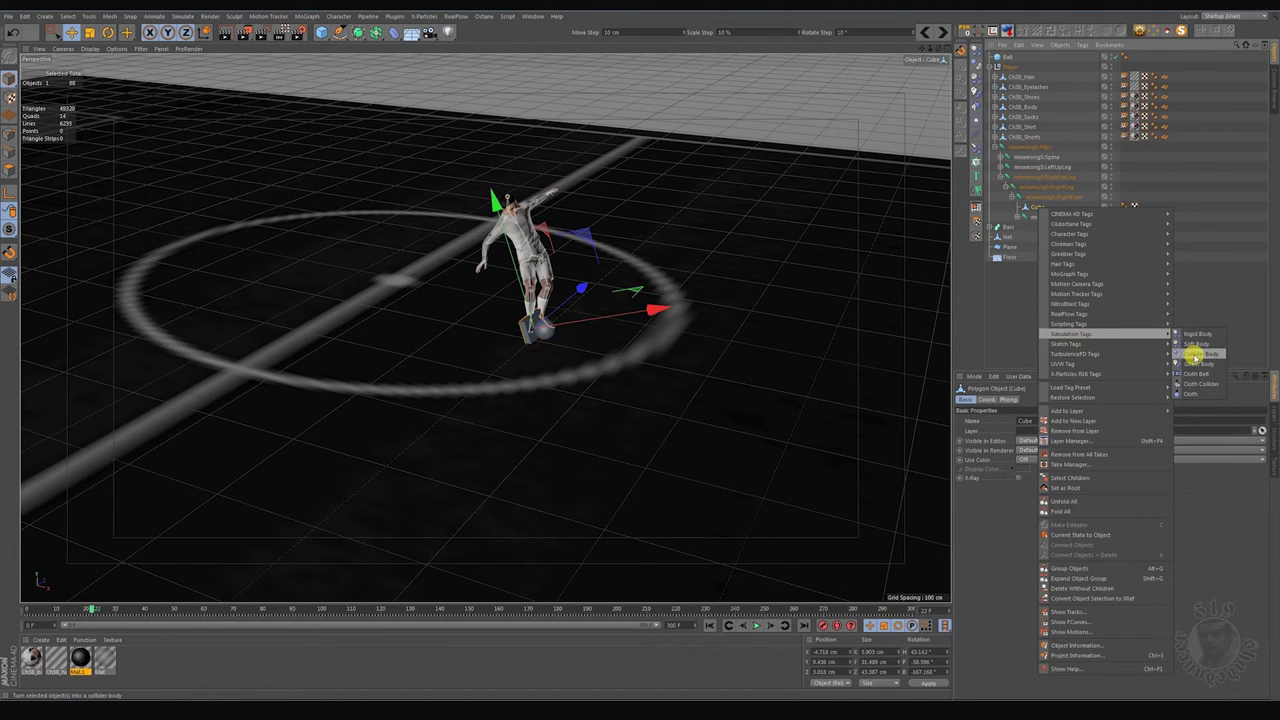
pyautogui.click(1196, 354)
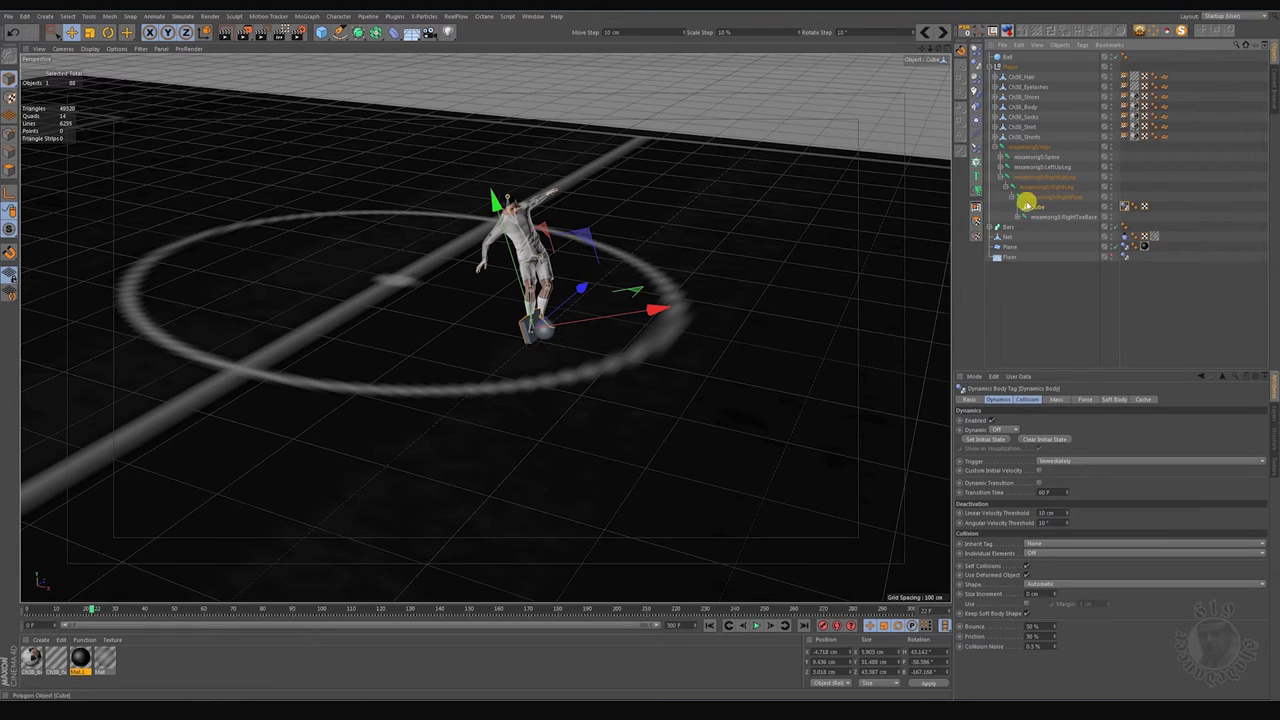
pyautogui.click(997, 148)
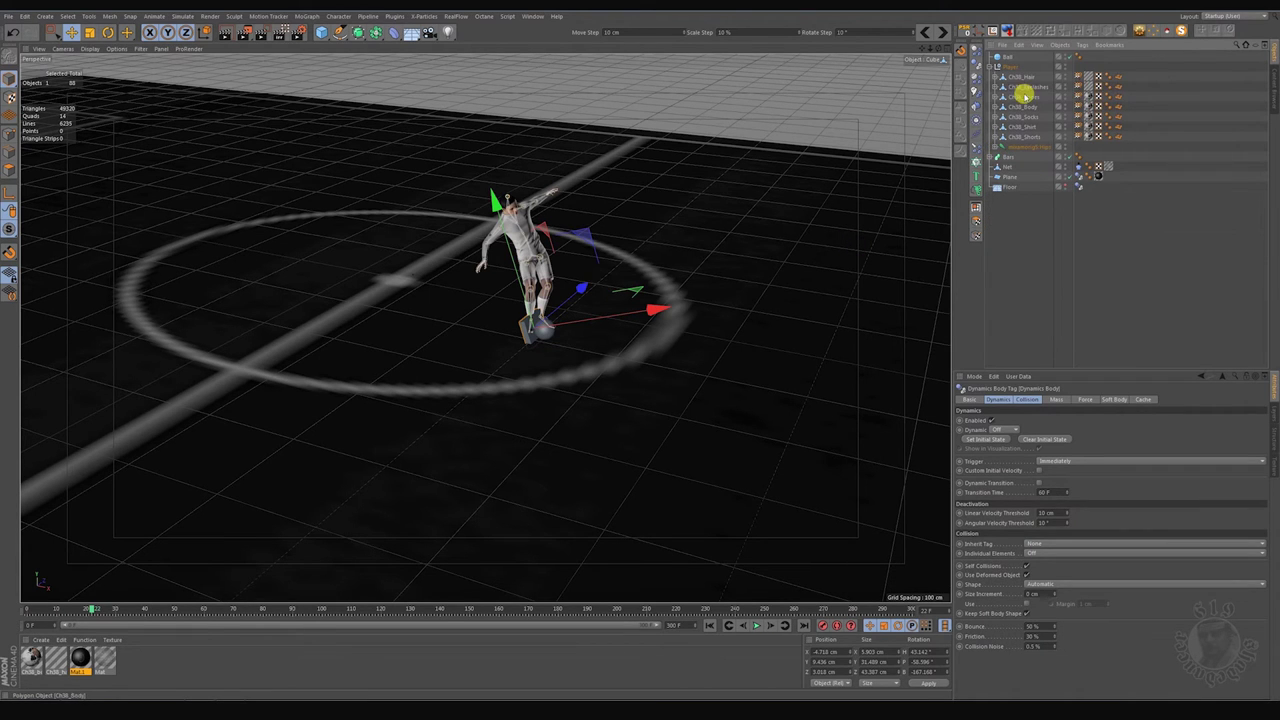
# Step: Add a Rigid Body dynamics tag to the Ball and rewind the timeline to frame 0
pyautogui.moveTo(565, 312)
pyautogui.keyDown('alt'); pyautogui.mouseDown()
pyautogui.moveTo(614, 300)
pyautogui.moveTo(563, 314)
pyautogui.moveTo(600, 300)
pyautogui.mouseUp(); pyautogui.keyUp('alt')
pyautogui.click(1005, 281)
pyautogui.click(1004, 57)
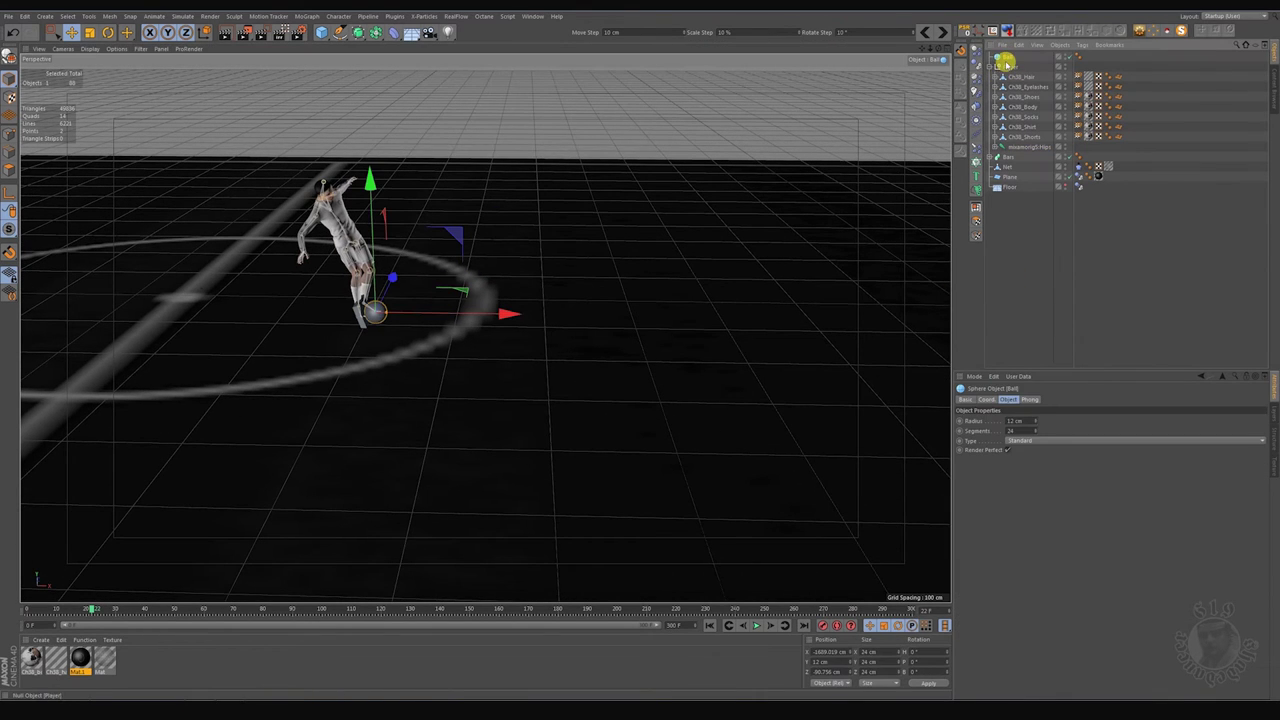
pyautogui.rightClick(1005, 62)
pyautogui.moveTo(1078, 185)
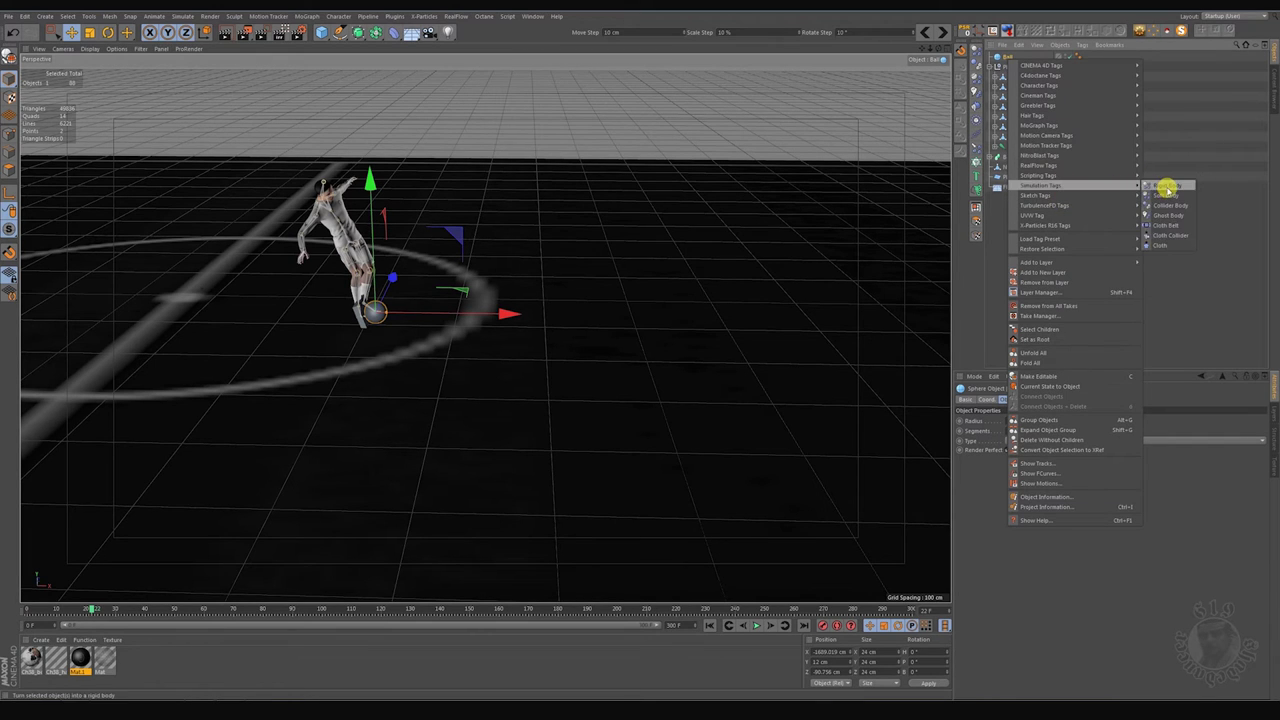
pyautogui.click(1166, 191)
pyautogui.keyDown('alt'); pyautogui.moveTo(351, 300); pyautogui.dragTo(367, 307); pyautogui.keyUp('alt')
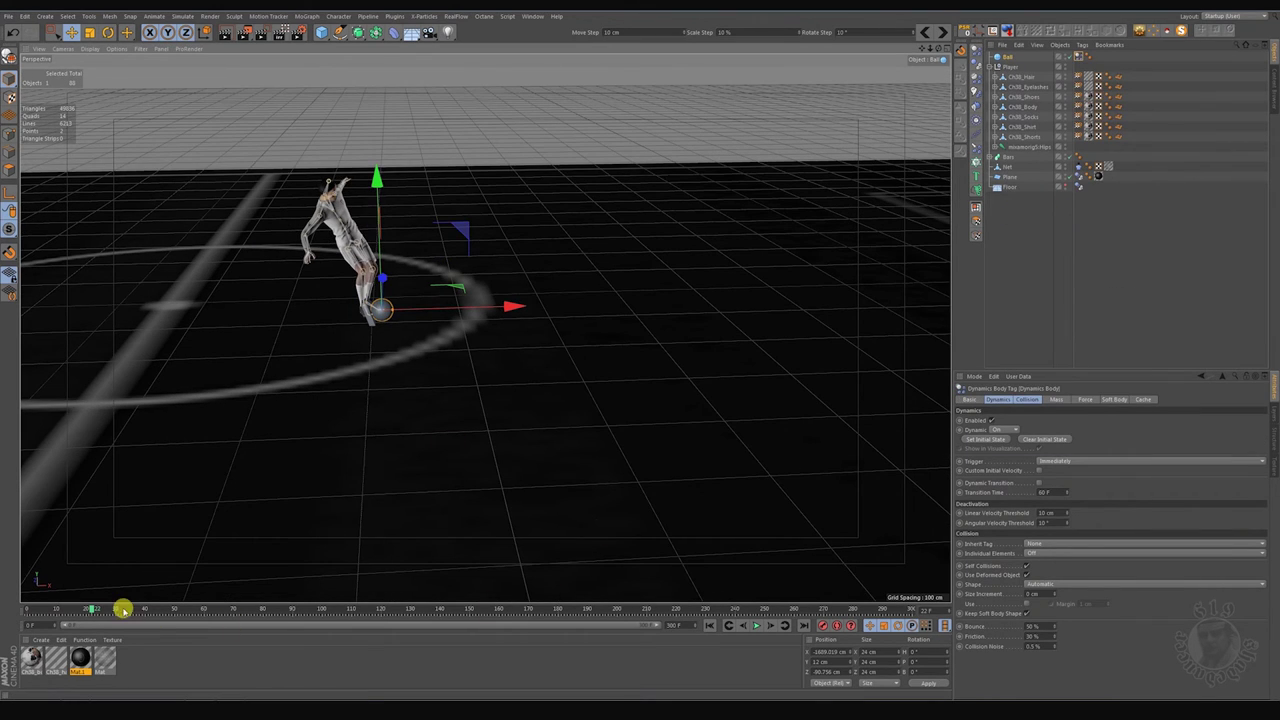
pyautogui.moveTo(91, 609); pyautogui.dragTo(3, 604)
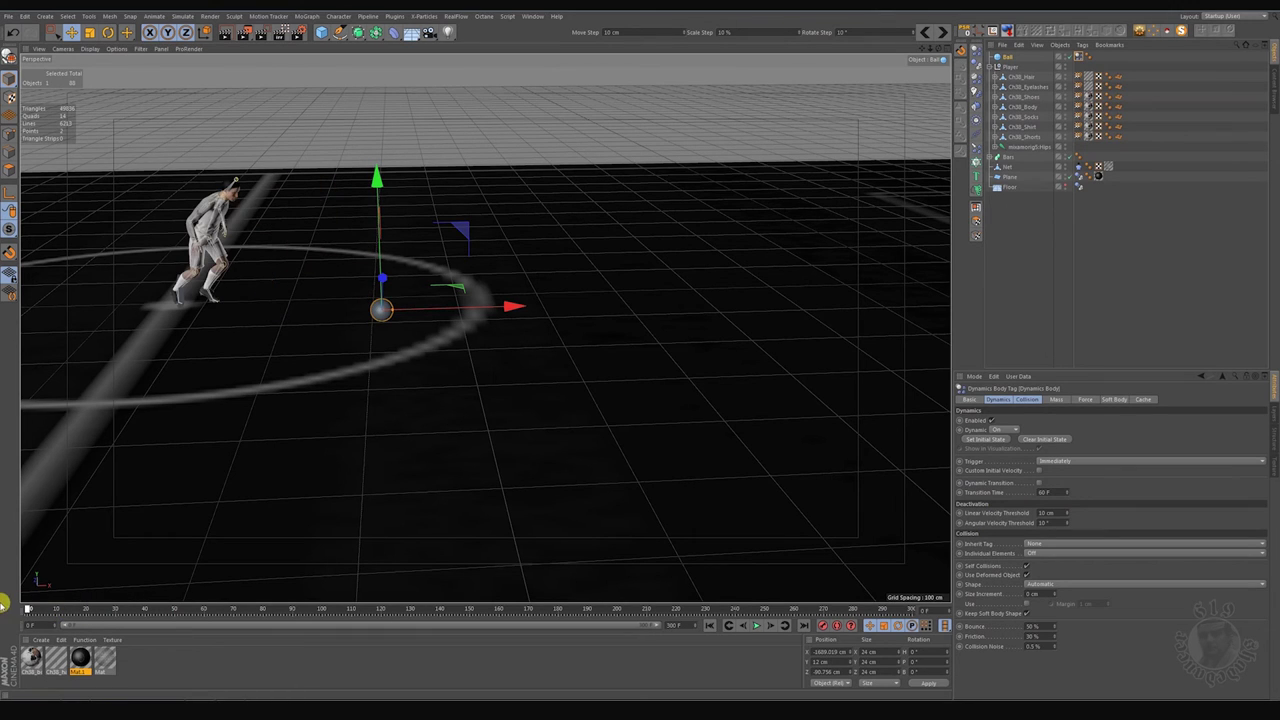
pyautogui.click(755, 626)
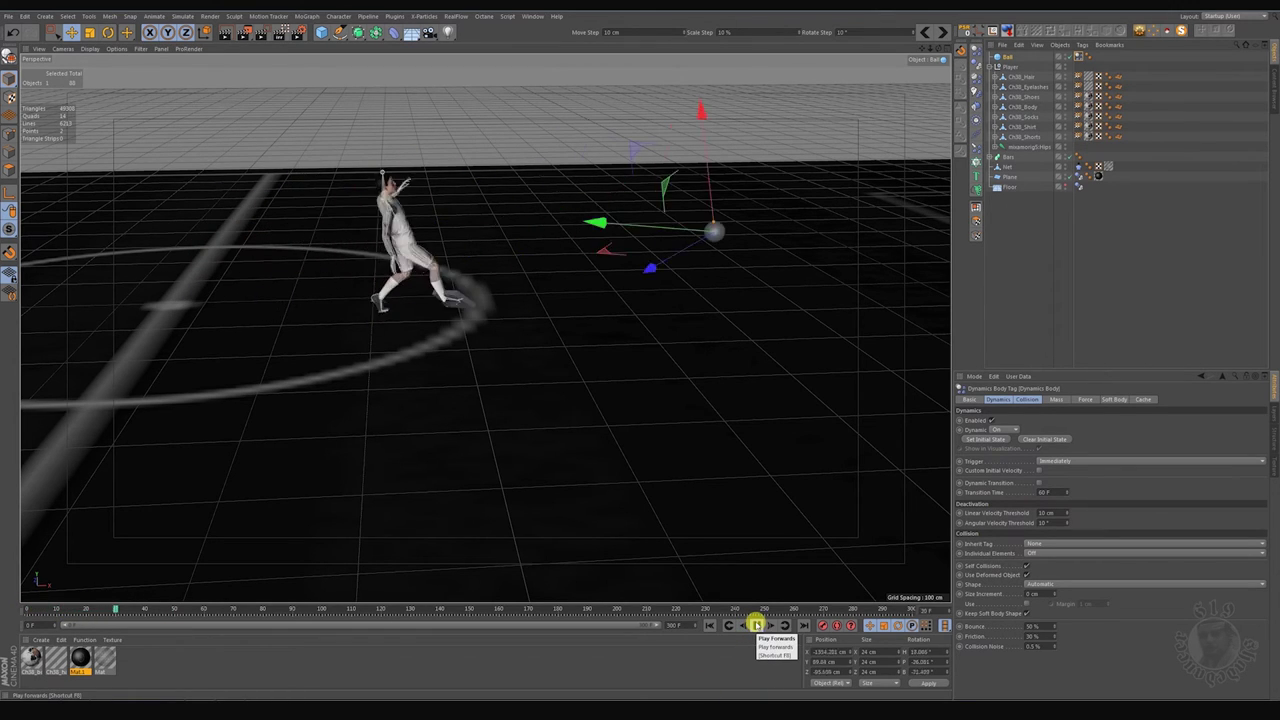
pyautogui.moveTo(466, 337)
pyautogui.keyDown('alt'); pyautogui.mouseDown()
pyautogui.moveTo(593, 336)
pyautogui.moveTo(645, 391)
pyautogui.mouseUp(); pyautogui.keyUp('alt')
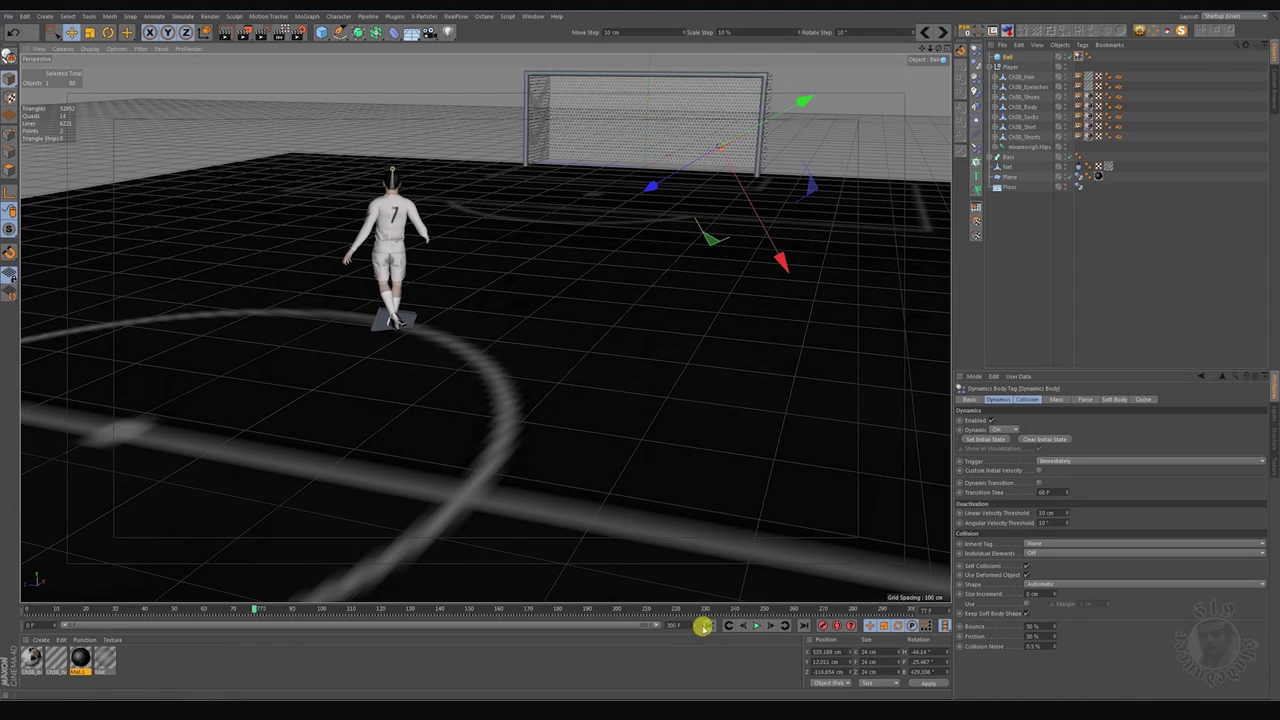
pyautogui.click(709, 625)
pyautogui.keyDown('alt'); pyautogui.moveTo(150, 431); pyautogui.dragTo(134, 428); pyautogui.keyUp('alt')
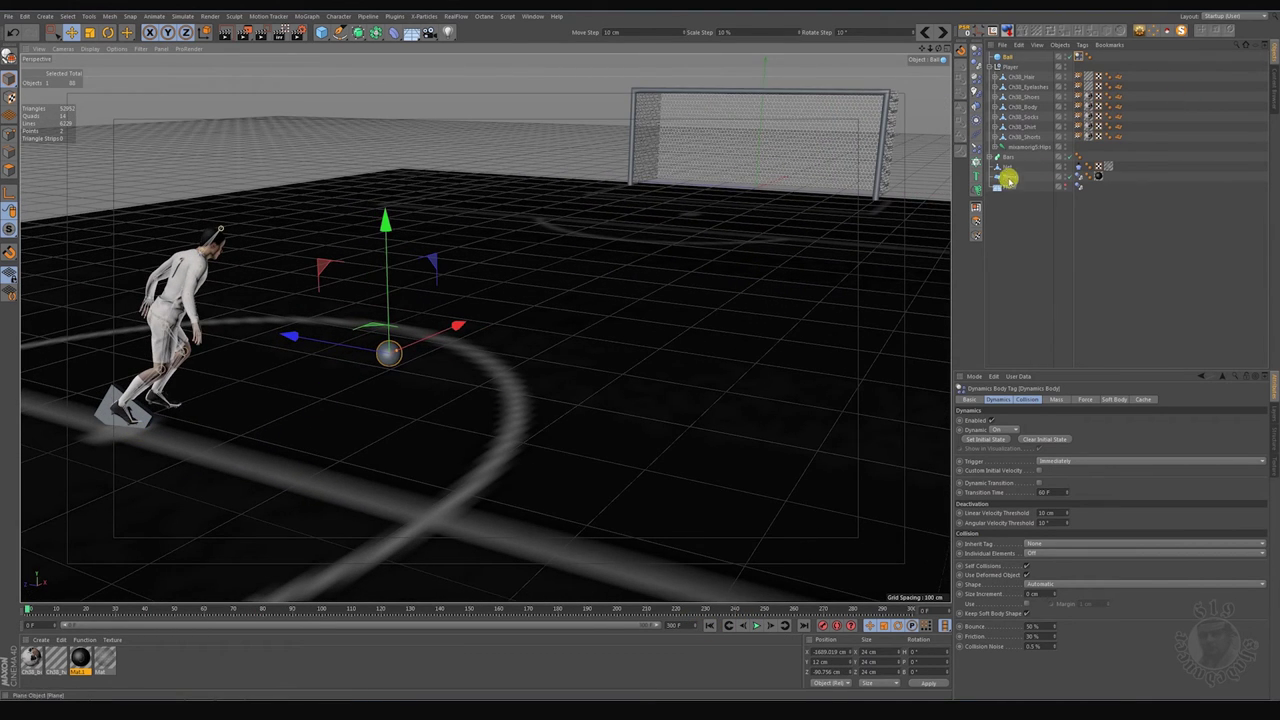
pyautogui.click(997, 147)
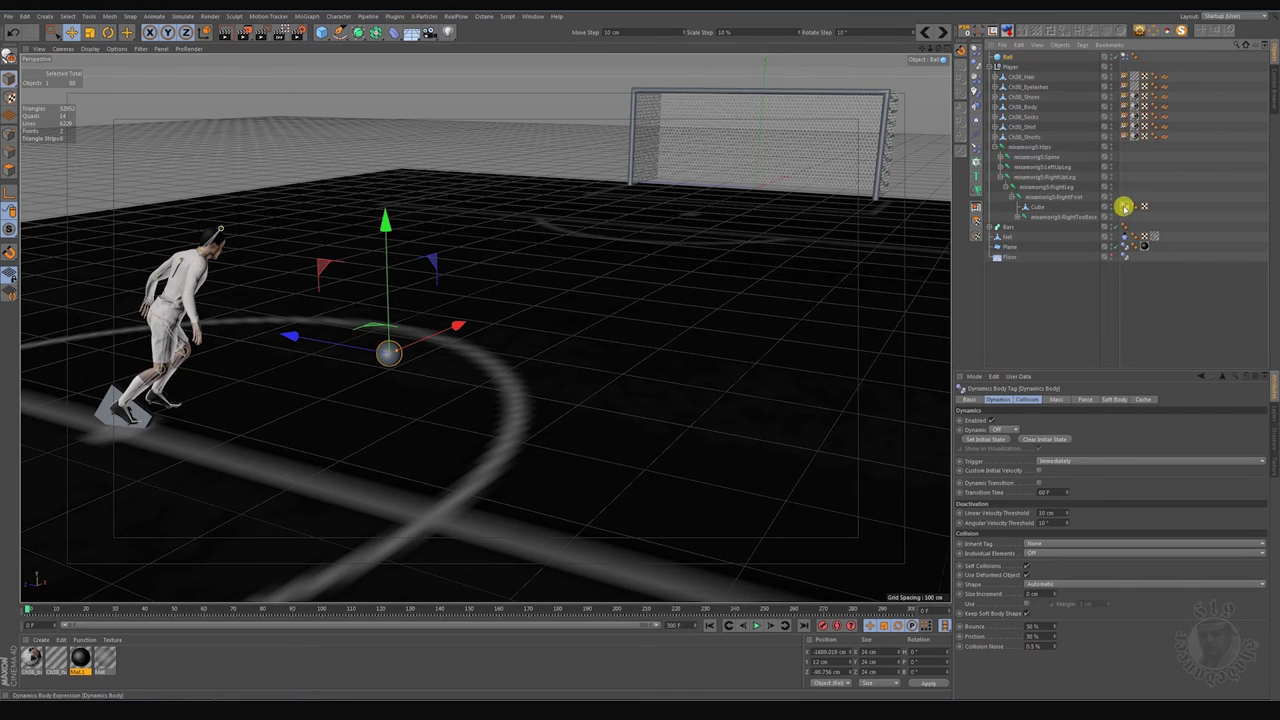
# Step: Check the Ball's collision settings (100% Bounce, 30% Friction) and play the kick, then rewind
pyautogui.click(1030, 400)
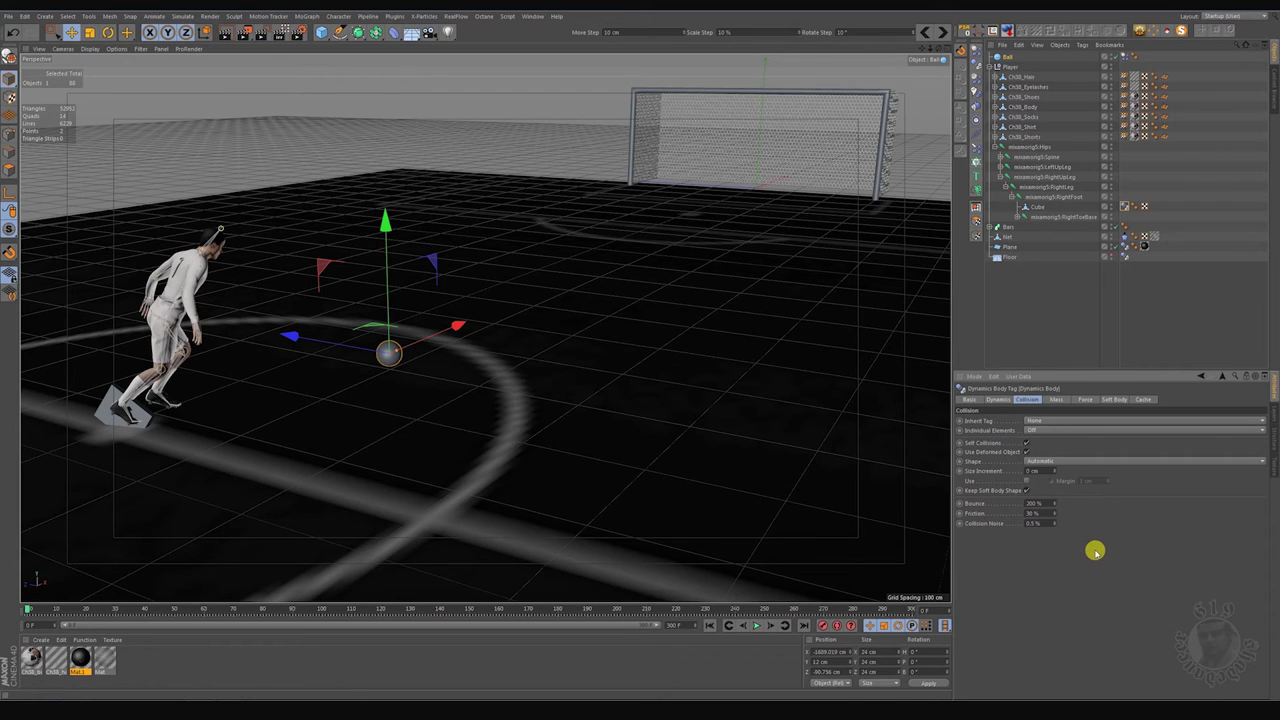
pyautogui.click(757, 626)
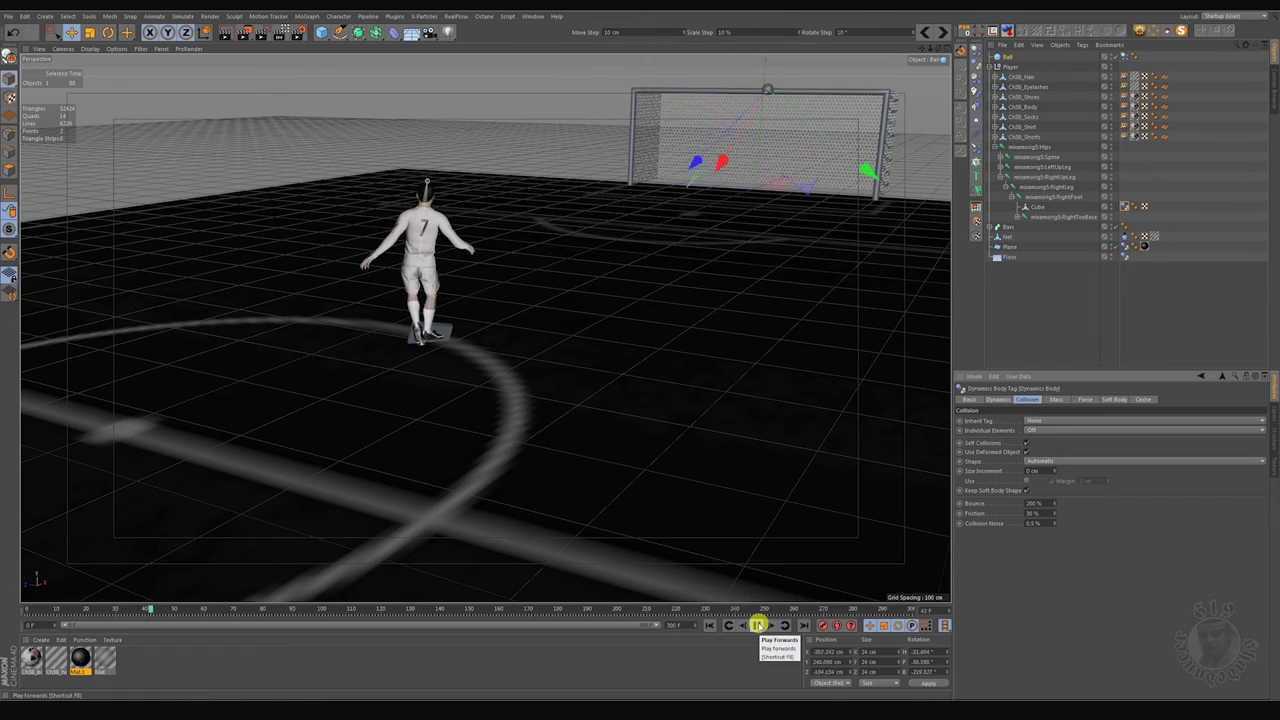
pyautogui.click(757, 626)
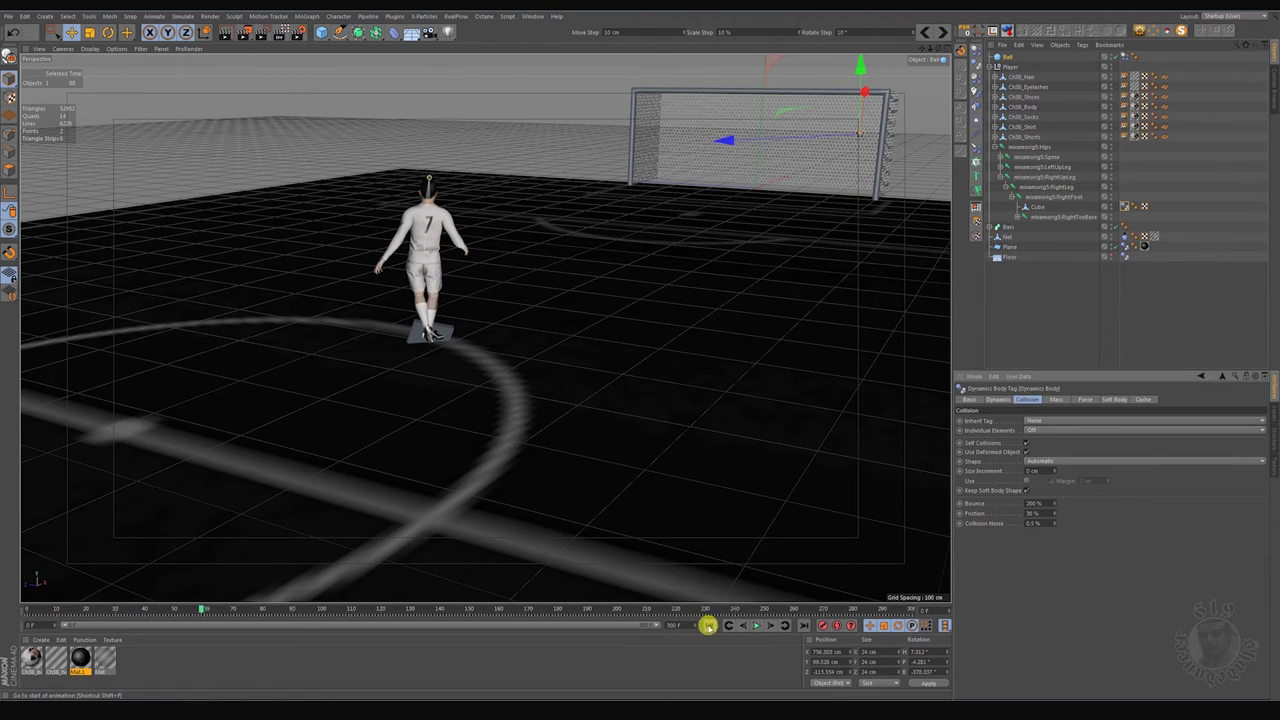
pyautogui.click(707, 626)
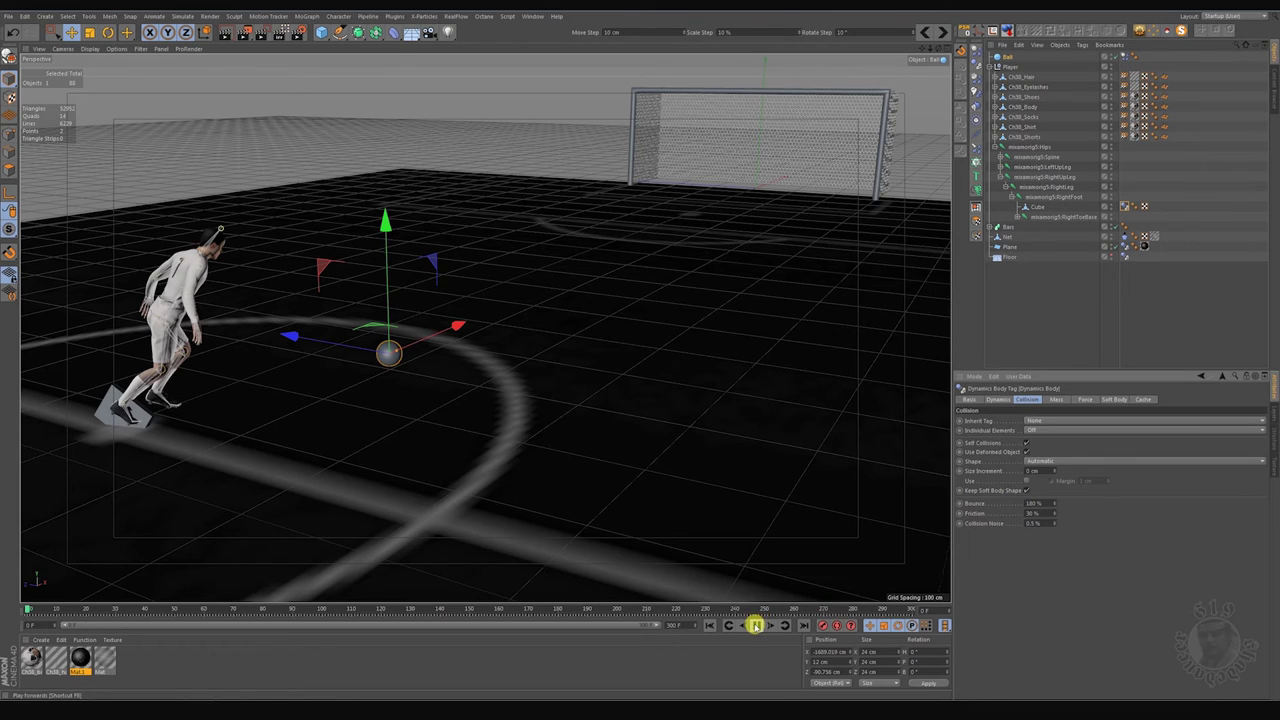
pyautogui.click(757, 626)
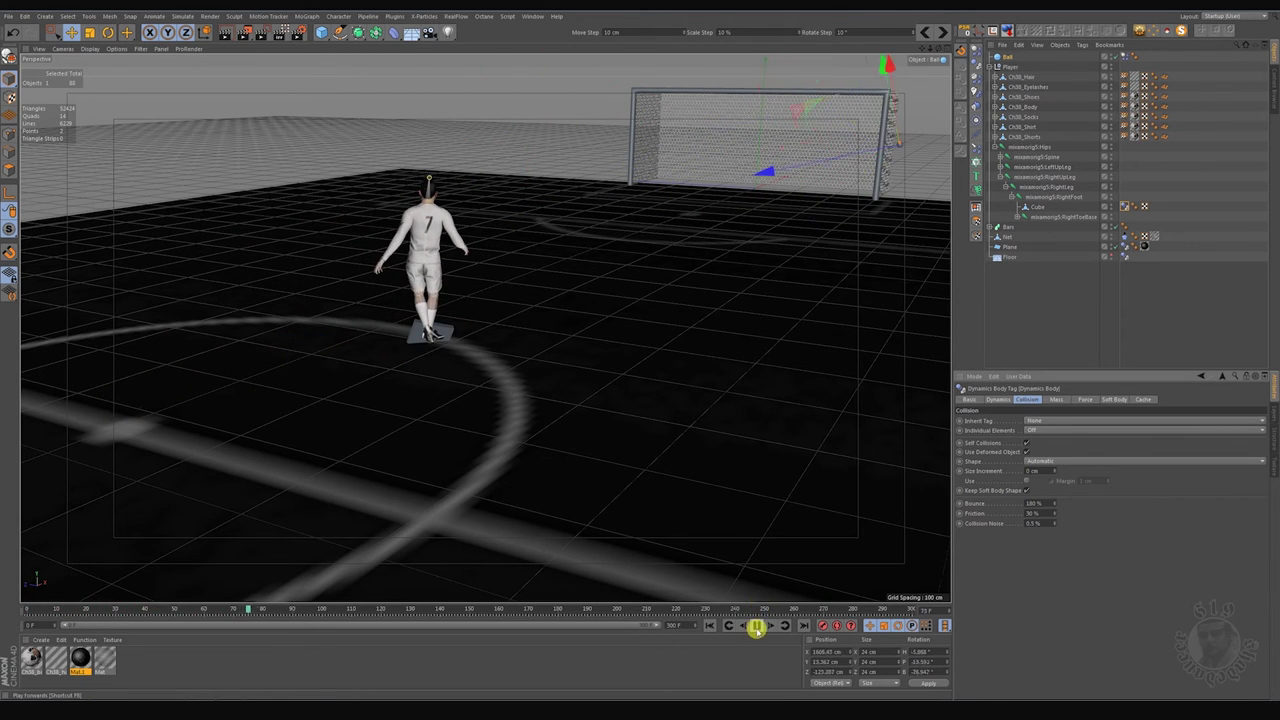
pyautogui.click(709, 626)
# Step: Orbit to a higher view above the field and replay the kick from frame 0
pyautogui.keyDown('alt'); pyautogui.moveTo(371, 414); pyautogui.dragTo(331, 410); pyautogui.keyUp('alt')
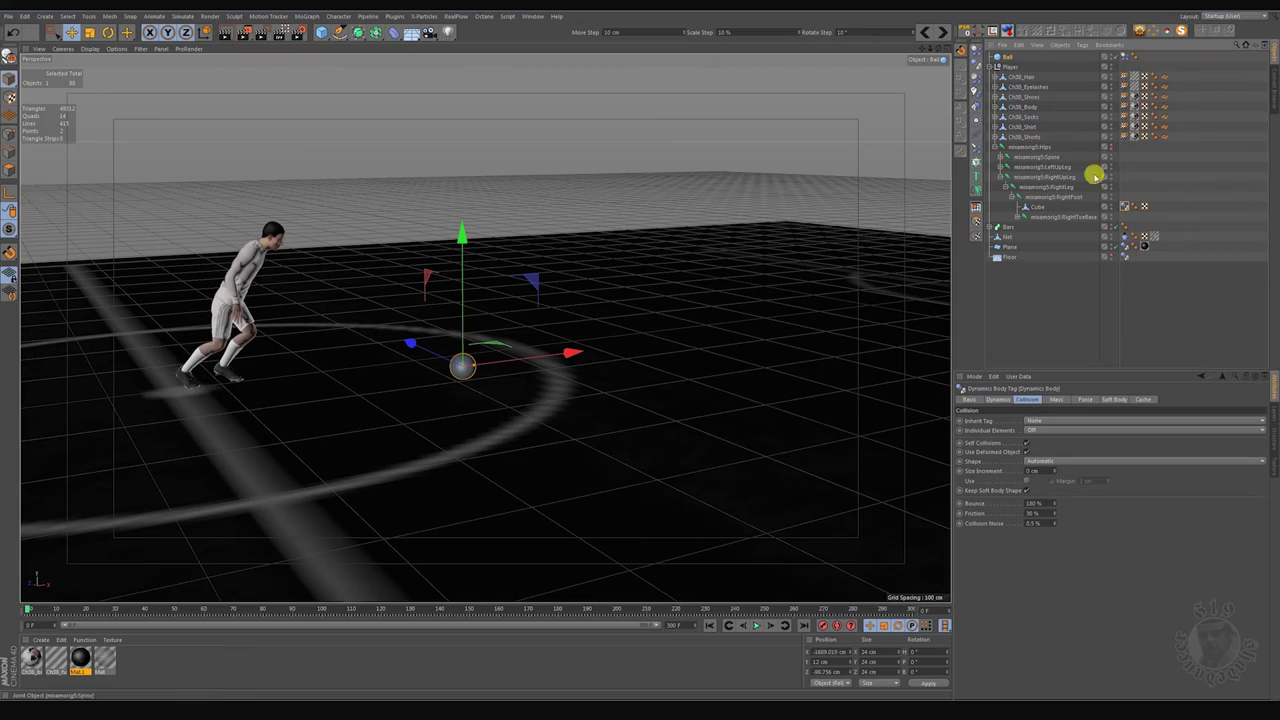
pyautogui.moveTo(789, 283)
pyautogui.keyDown('alt'); pyautogui.mouseDown()
pyautogui.moveTo(704, 322)
pyautogui.moveTo(527, 246)
pyautogui.moveTo(575, 250)
pyautogui.mouseUp(); pyautogui.keyUp('alt')
pyautogui.click(741, 627)
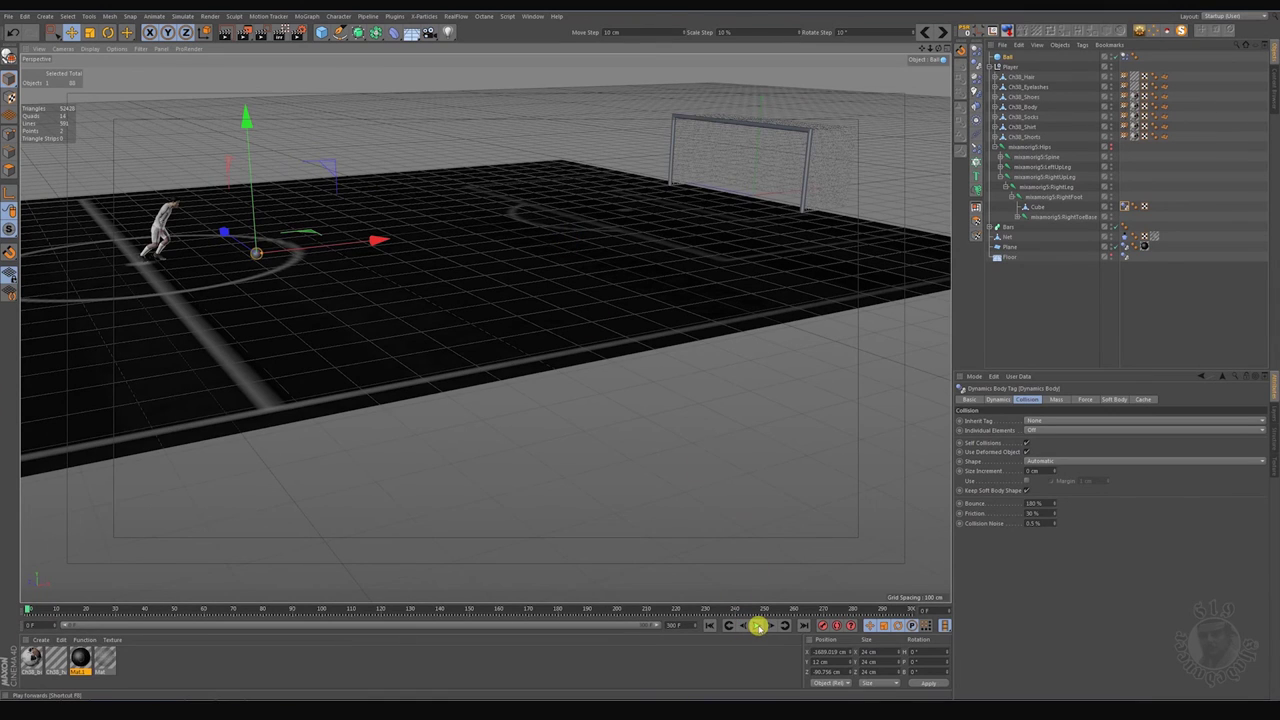
pyautogui.click(758, 626)
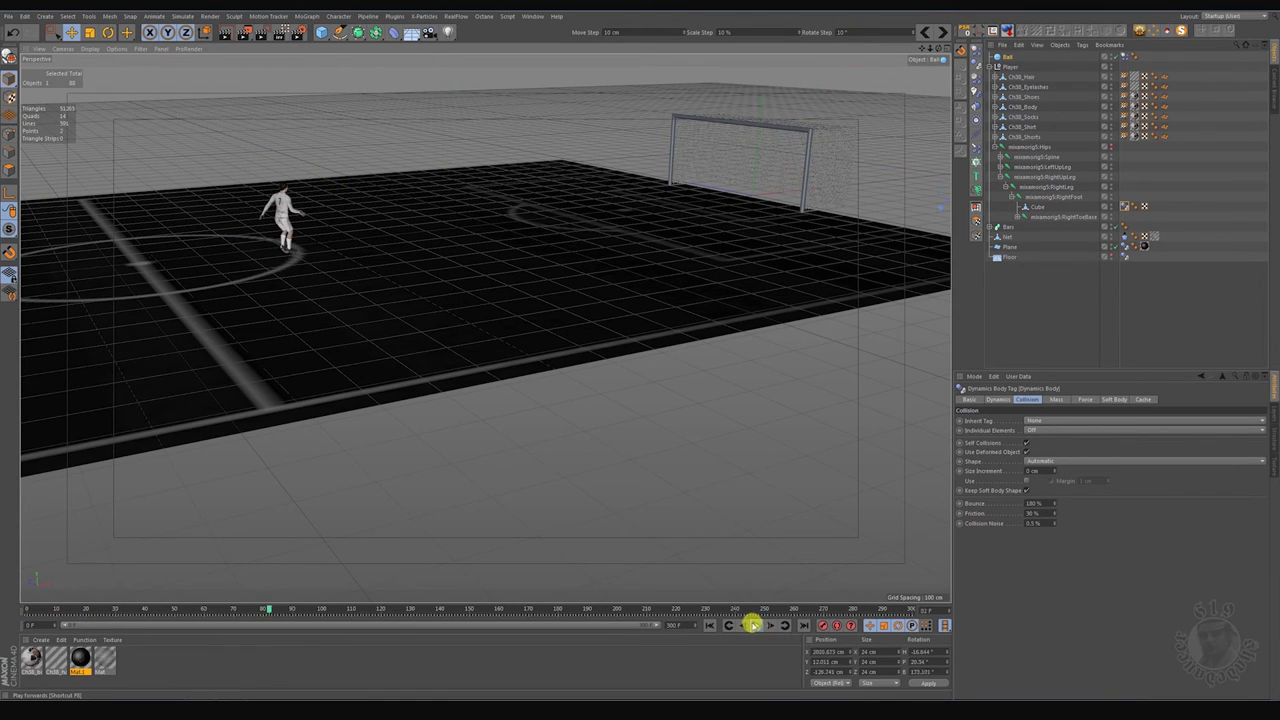
pyautogui.click(752, 625)
pyautogui.click(709, 625)
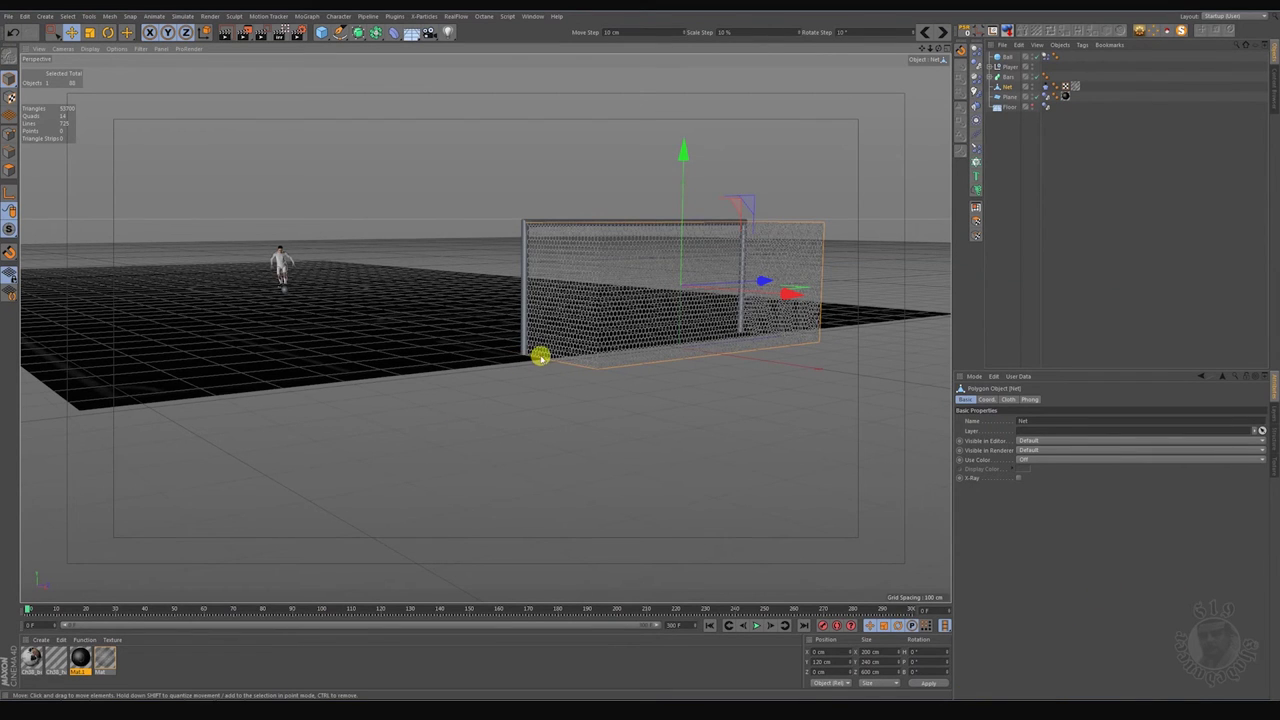
# Step: Hide the grid in the viewport and deselect the goal net
pyautogui.click(141, 48)
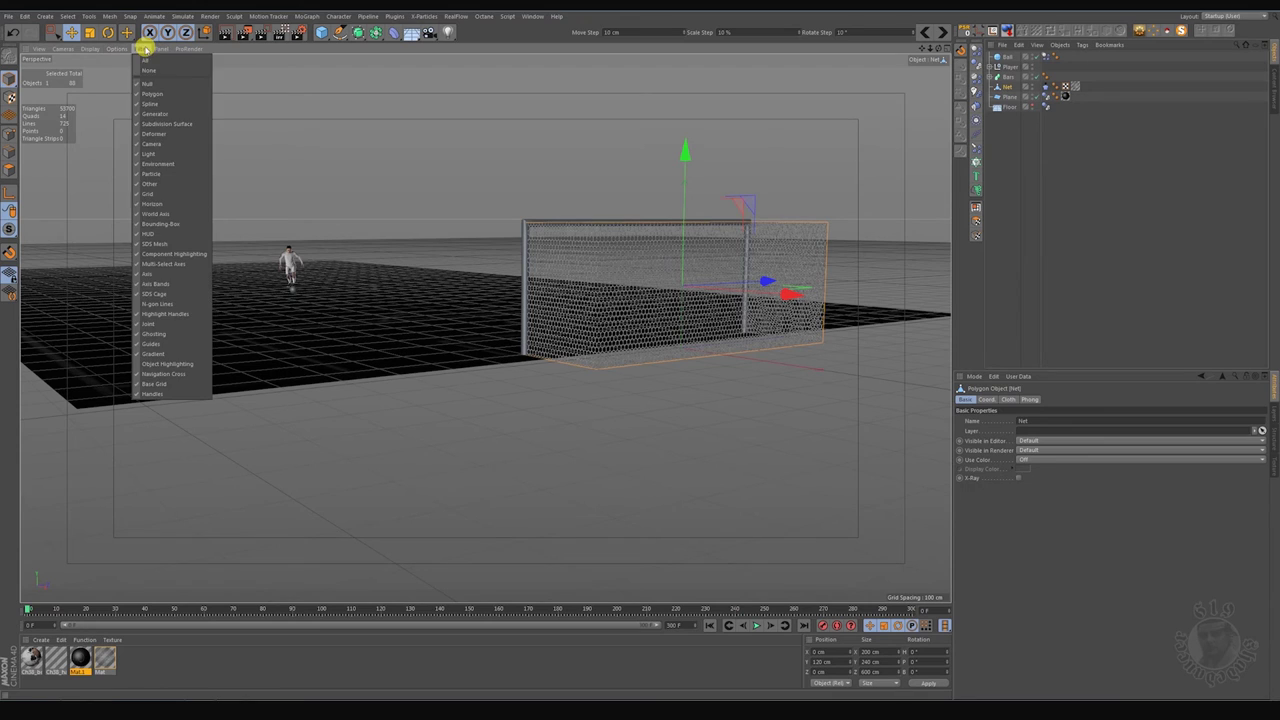
pyautogui.click(133, 193)
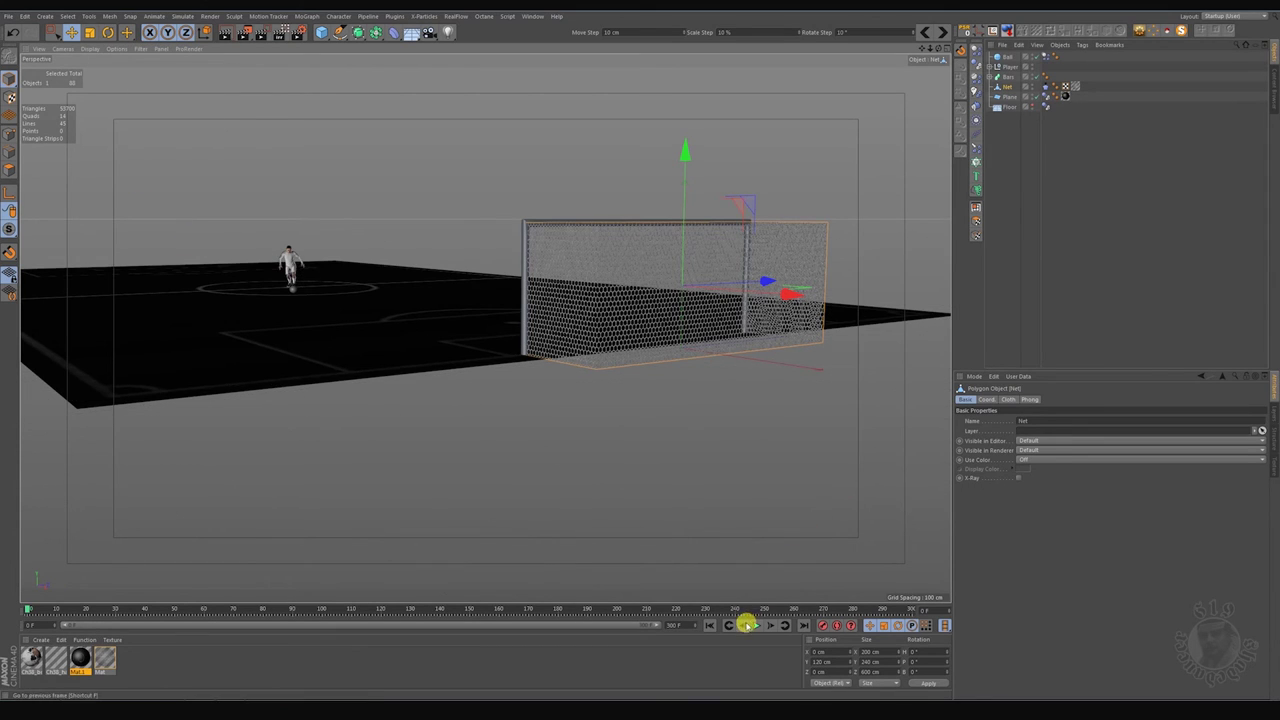
pyautogui.click(1021, 274)
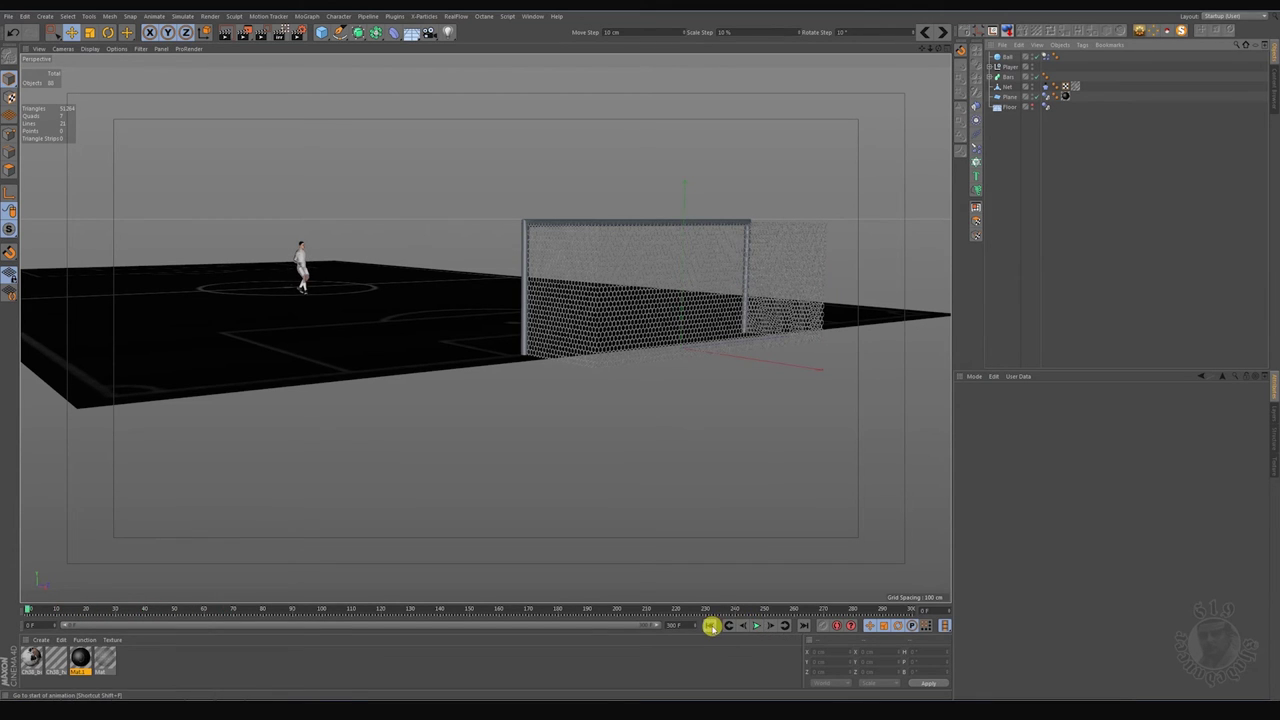
# Step: Add a Cloth Collider tag to the Ball with 1% Bounce and 10% Friction
pyautogui.keyDown('alt'); pyautogui.moveTo(420, 330); pyautogui.dragTo(485, 328); pyautogui.keyUp('alt')
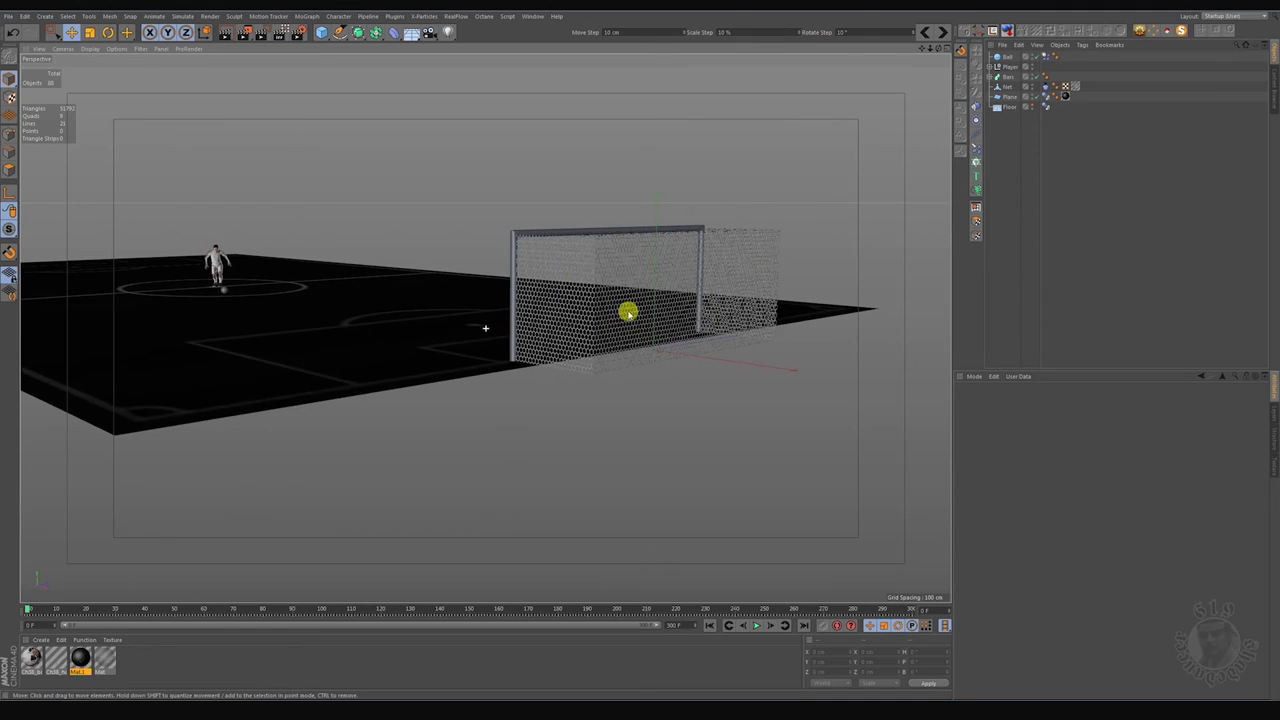
pyautogui.click(1008, 57)
pyautogui.rightClick(1008, 57)
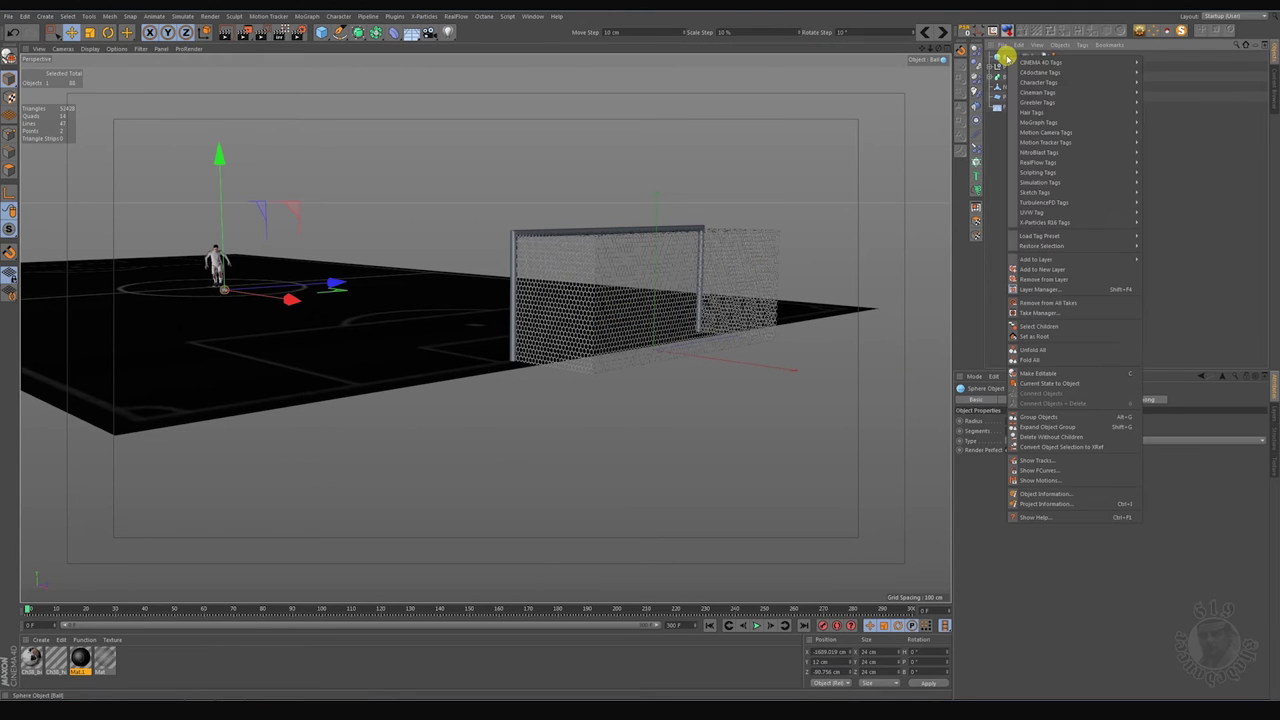
pyautogui.moveTo(1042, 182)
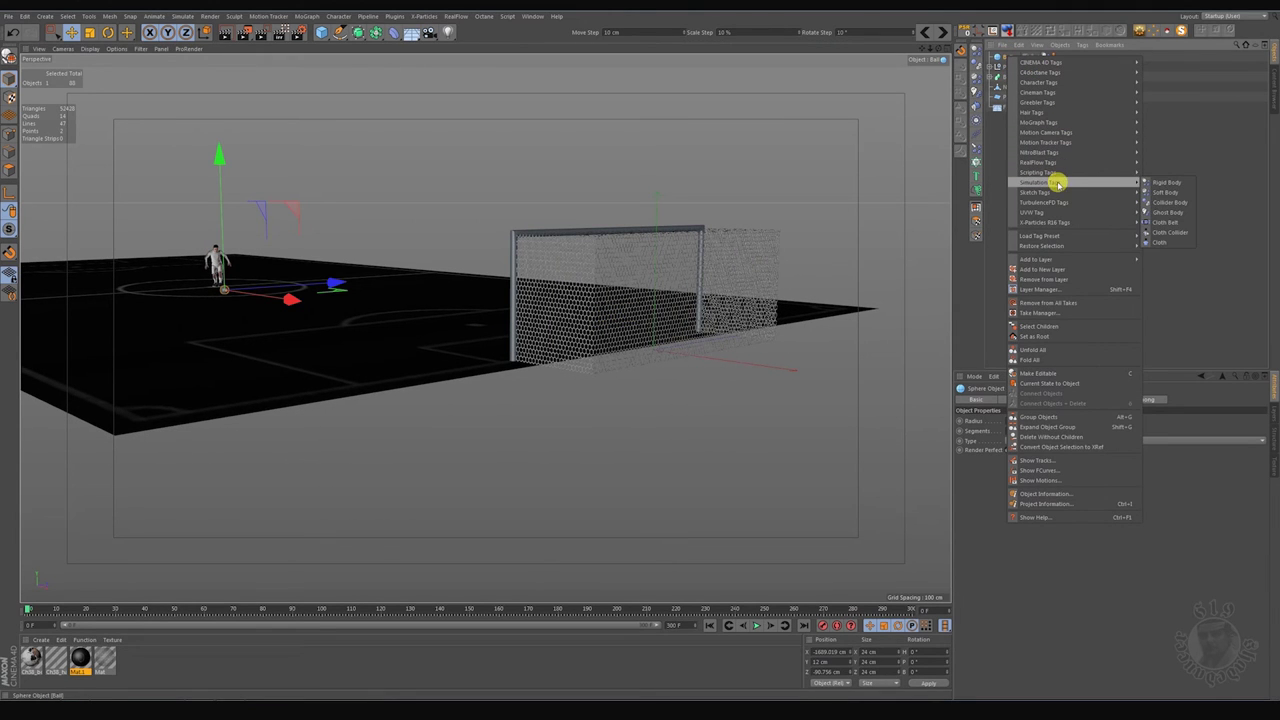
pyautogui.click(1170, 233)
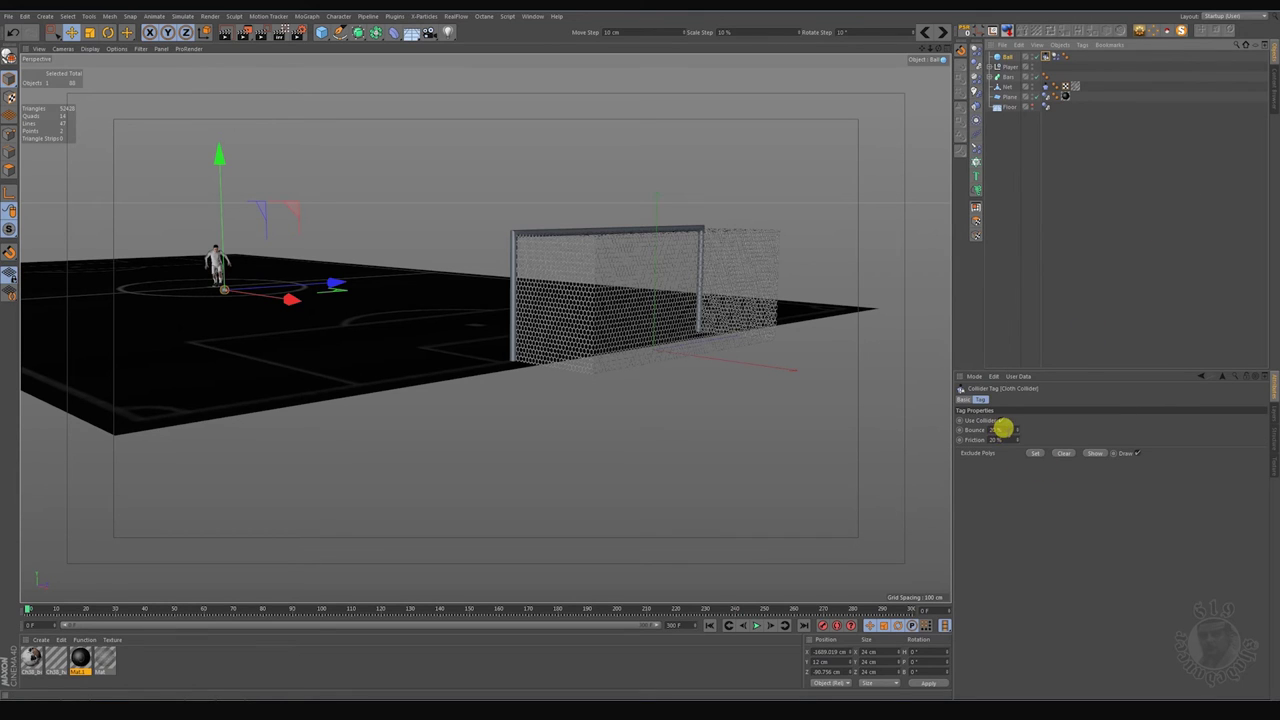
pyautogui.click(1005, 428)
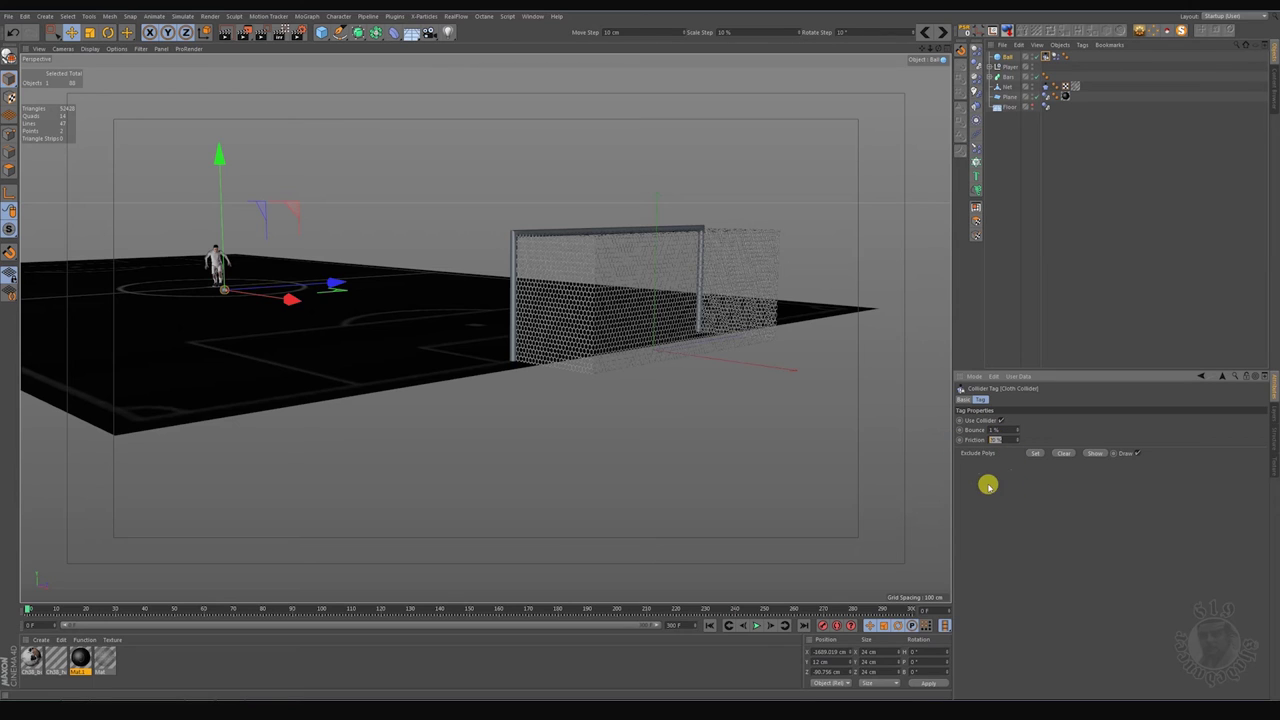
pyautogui.click(755, 625)
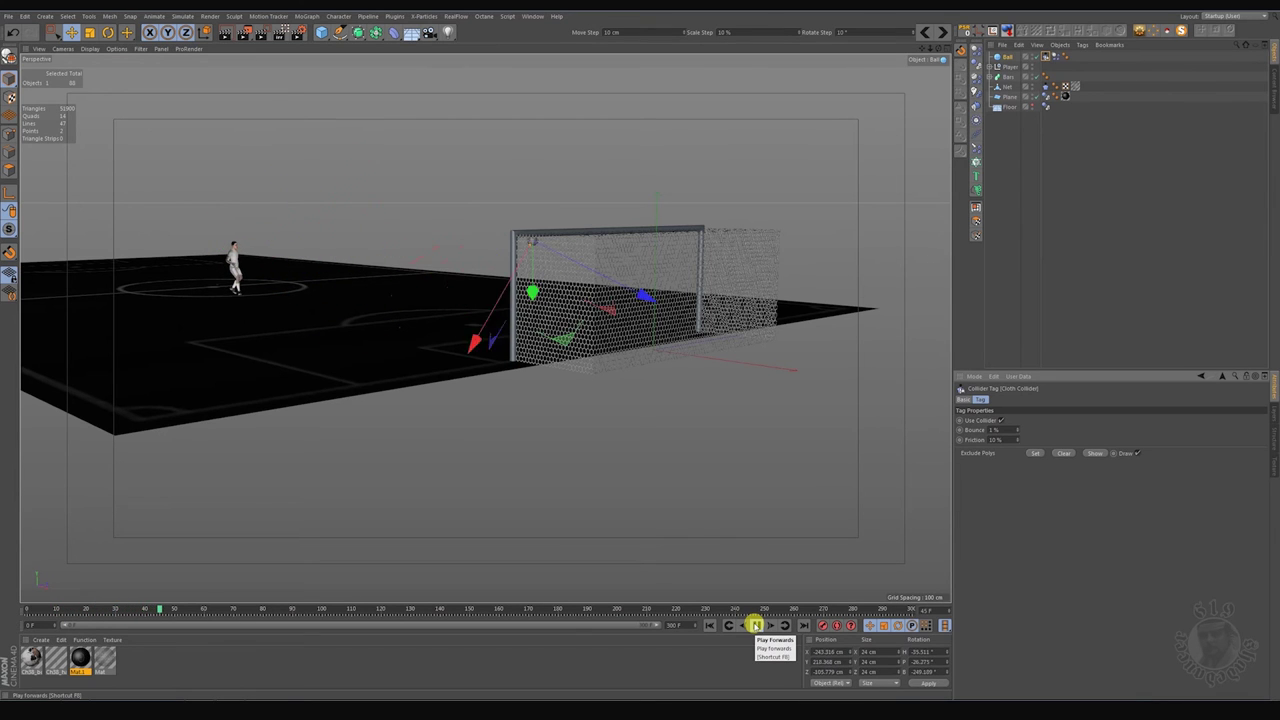
pyautogui.click(755, 625)
pyautogui.moveTo(757, 400)
pyautogui.keyDown('alt'); pyautogui.mouseDown()
pyautogui.moveTo(860, 354)
pyautogui.moveTo(583, 344)
pyautogui.moveTo(591, 403)
pyautogui.mouseUp(); pyautogui.keyUp('alt')
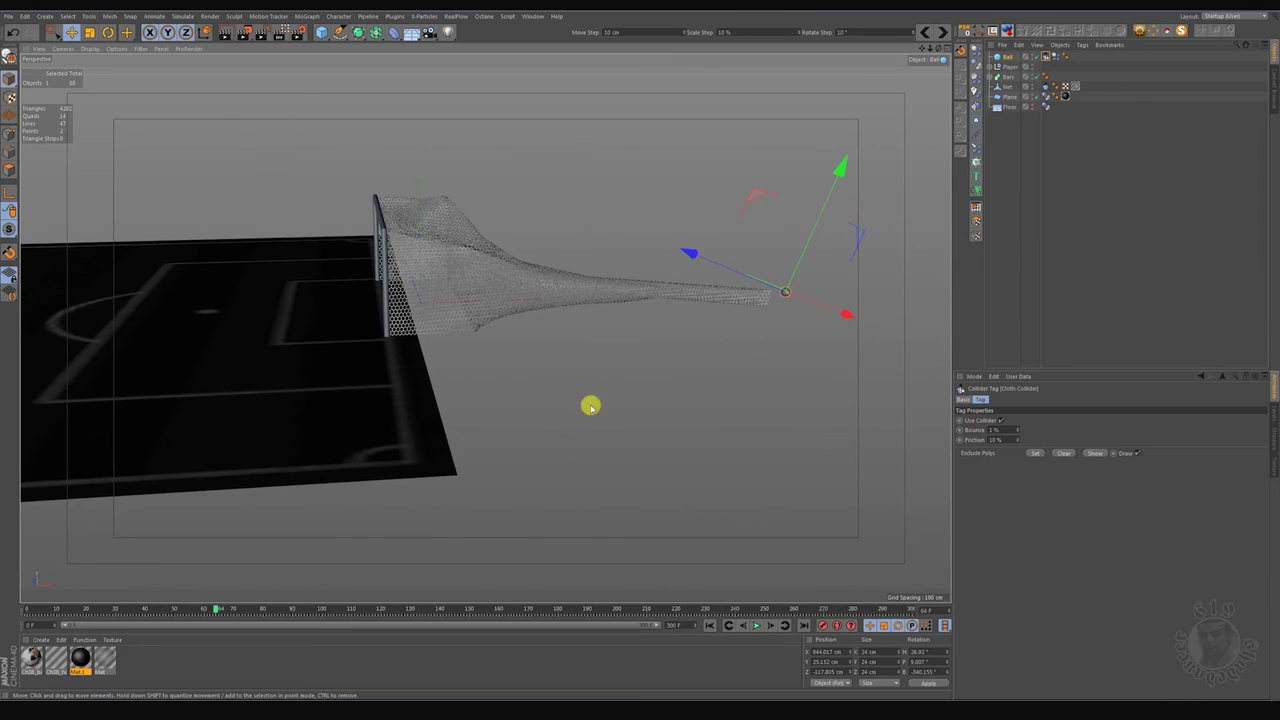
pyautogui.click(757, 627)
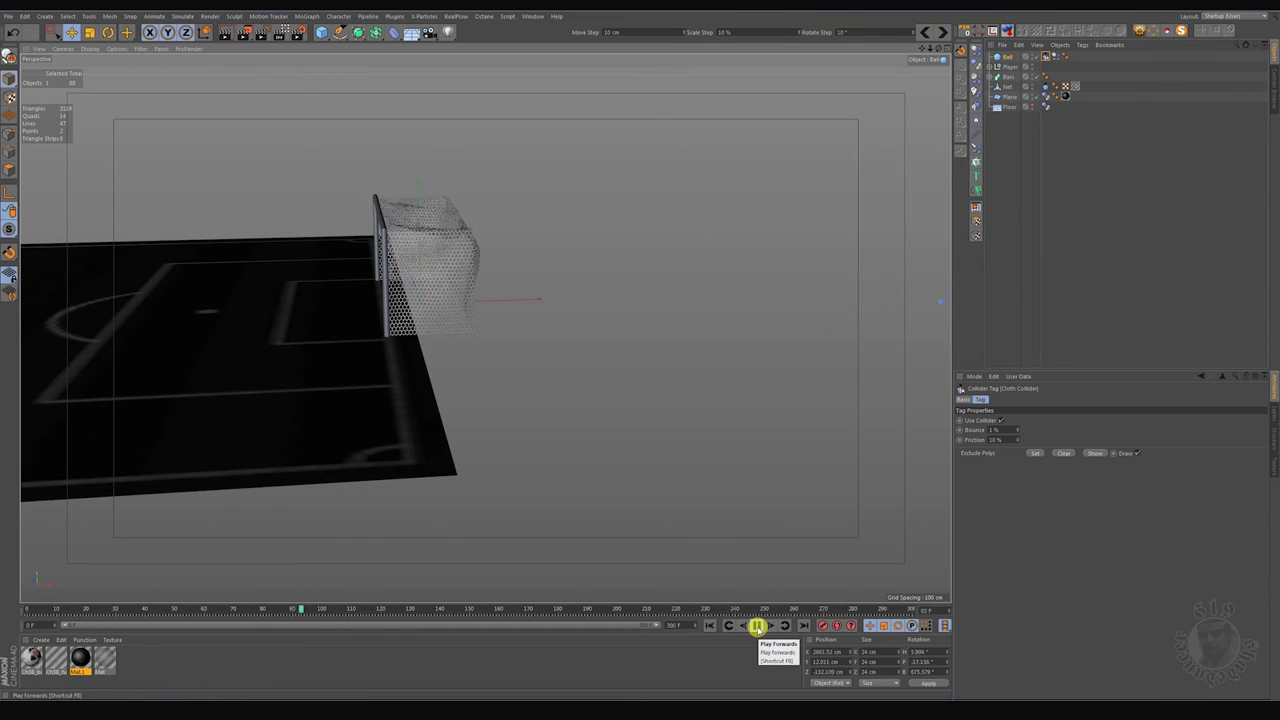
pyautogui.click(757, 627)
pyautogui.click(709, 625)
pyautogui.moveTo(460, 360)
pyautogui.keyDown('alt'); pyautogui.mouseDown()
pyautogui.moveTo(338, 335)
pyautogui.moveTo(374, 320)
pyautogui.moveTo(483, 357)
pyautogui.mouseUp(); pyautogui.keyUp('alt')
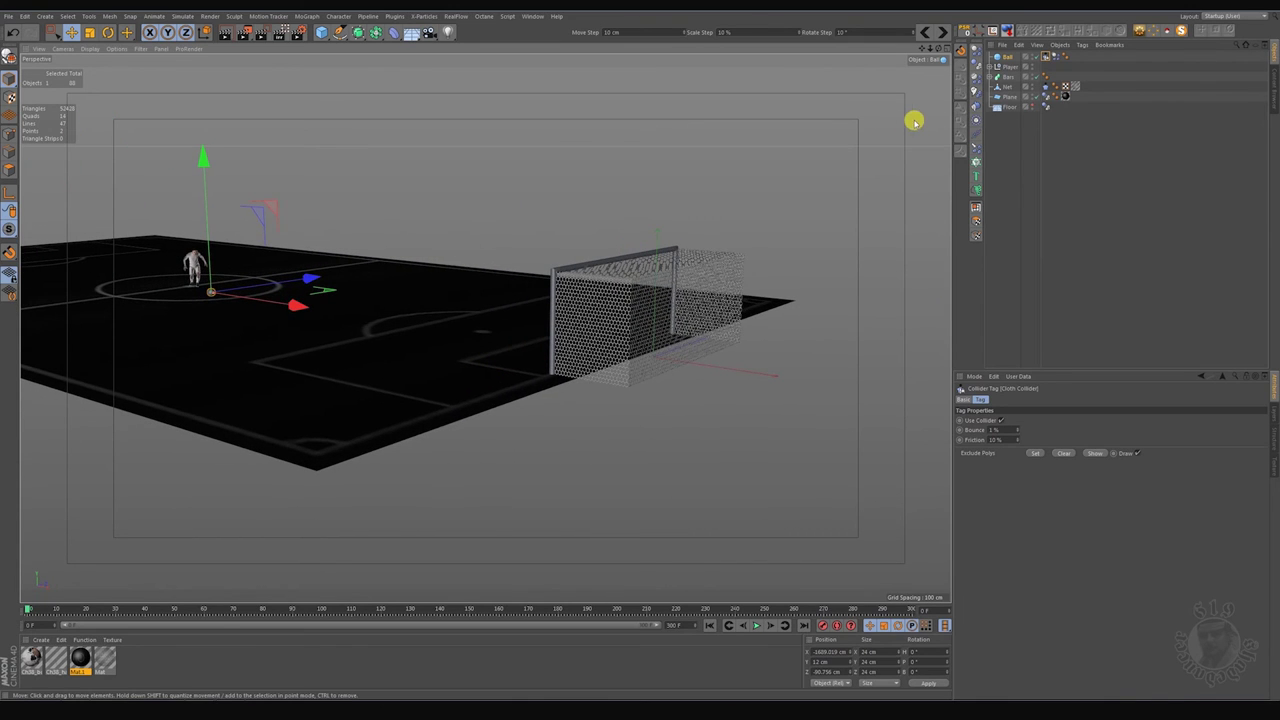
# Step: Give the Net a Rigid Body dynamics tag with 1% Bounce and 10% Friction
pyautogui.click(1010, 88)
pyautogui.rightClick(1022, 90)
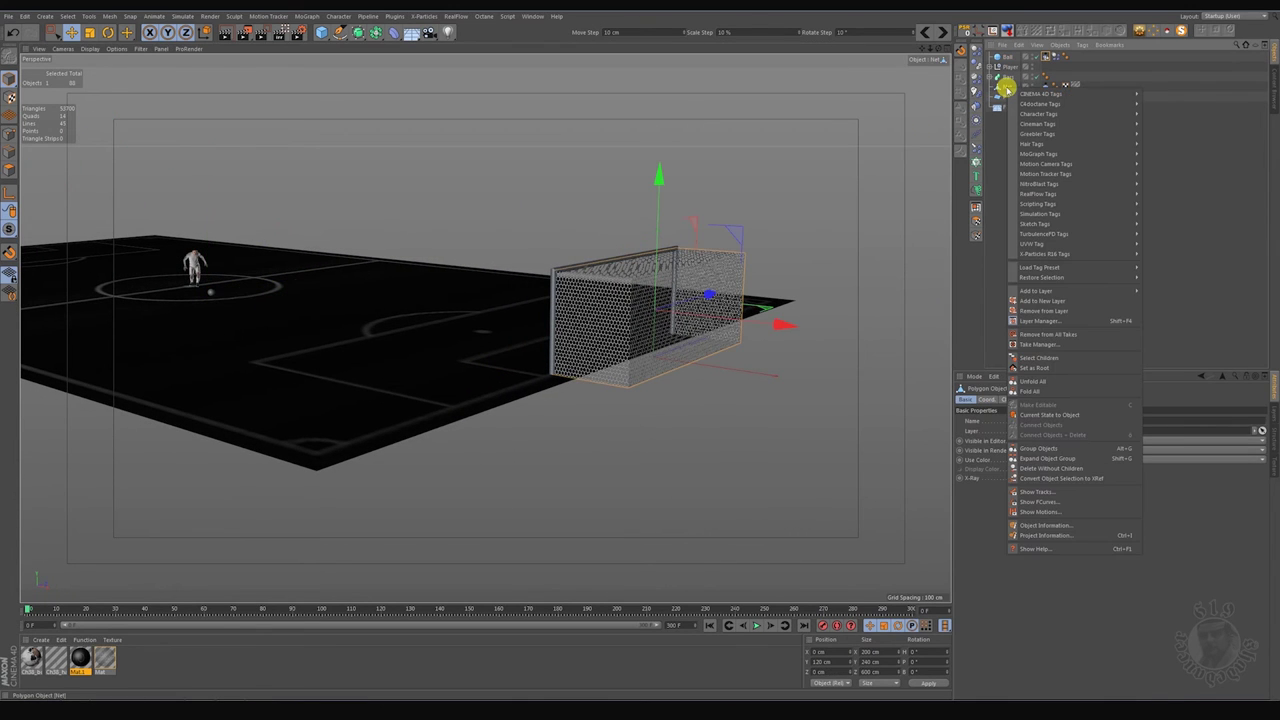
pyautogui.moveTo(1040, 213)
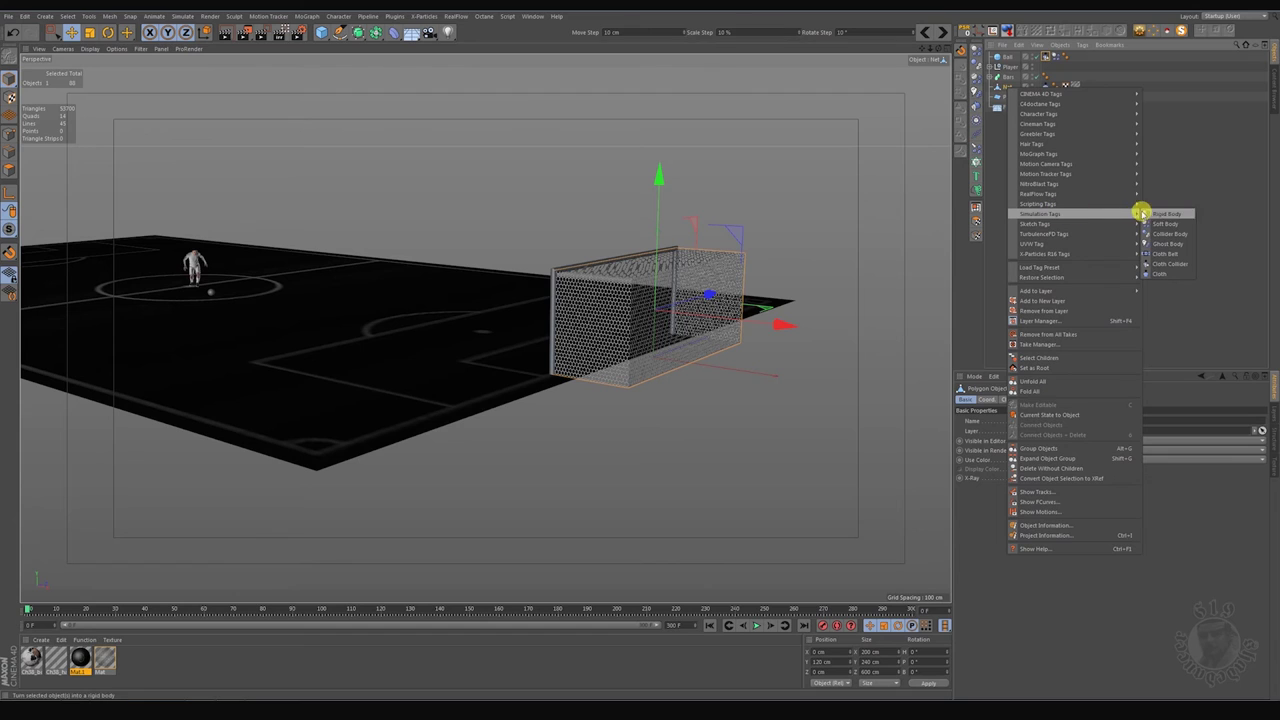
pyautogui.click(1168, 234)
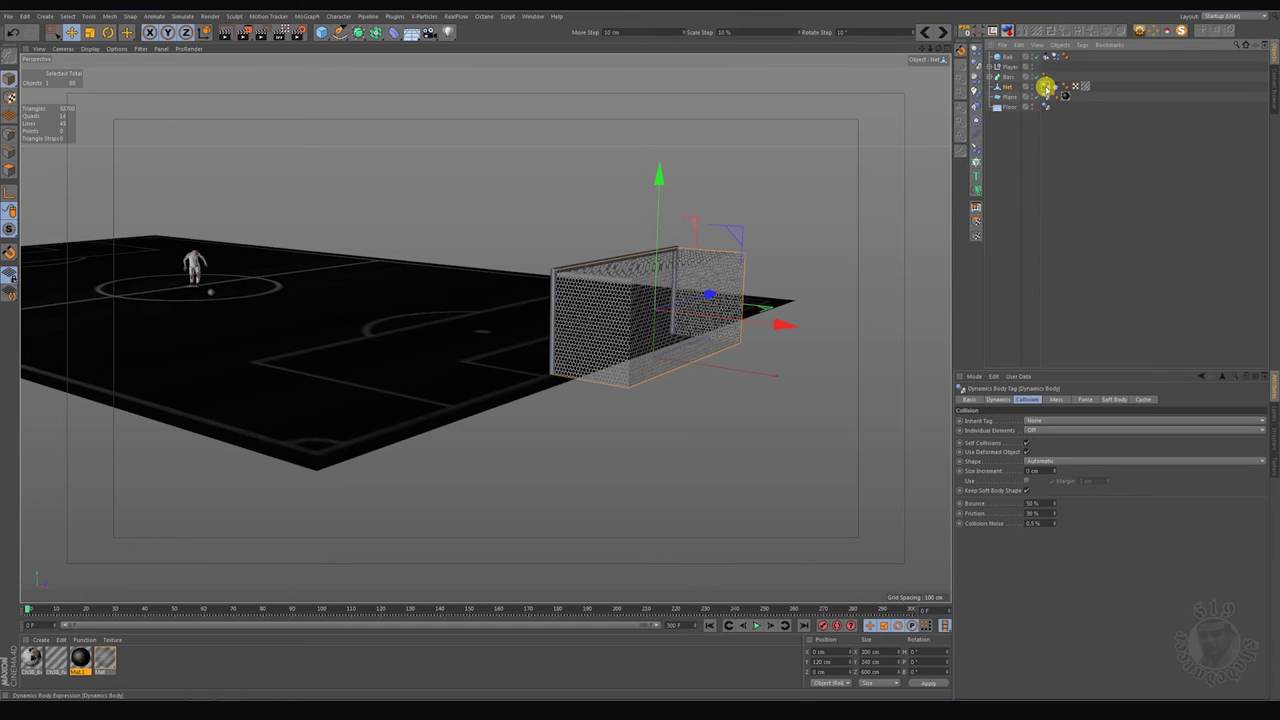
pyautogui.click(1036, 502)
pyautogui.write('1')
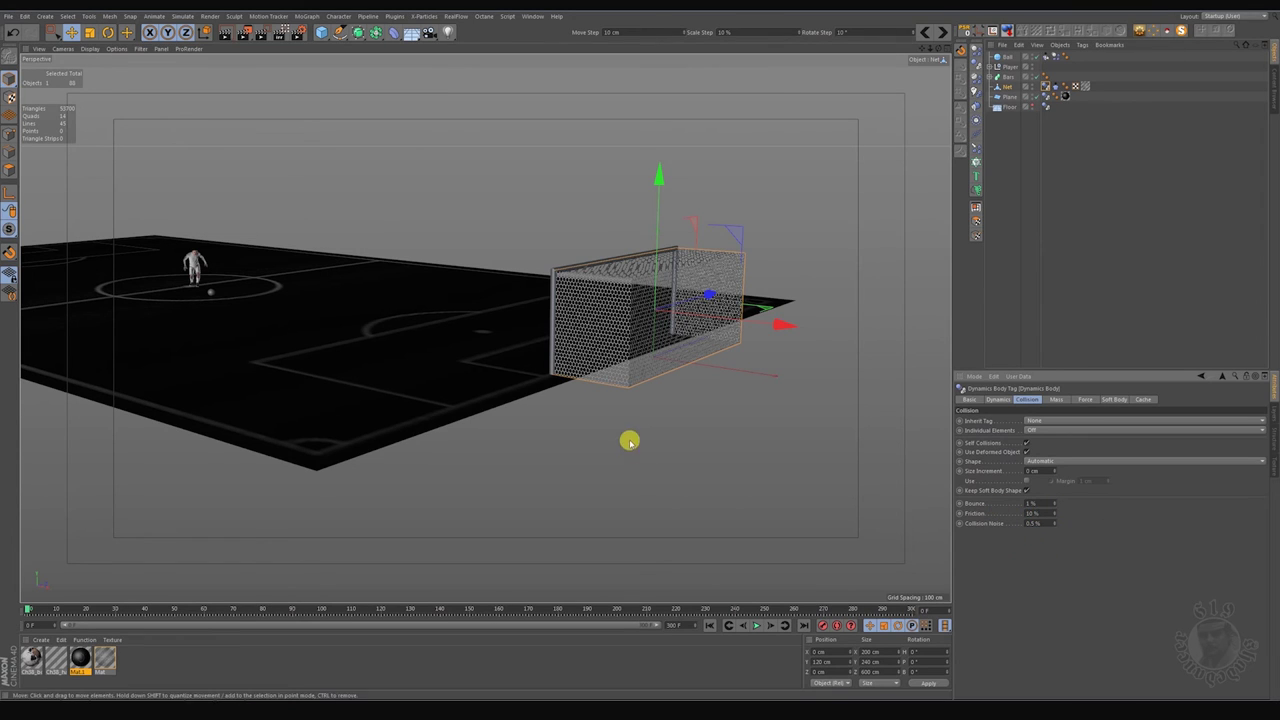
# Step: Face the goal more directly, play the kick to test the net collision, then rewind
pyautogui.moveTo(629, 437)
pyautogui.keyDown('alt'); pyautogui.mouseDown()
pyautogui.moveTo(580, 391)
pyautogui.moveTo(634, 520)
pyautogui.mouseUp(); pyautogui.keyUp('alt')
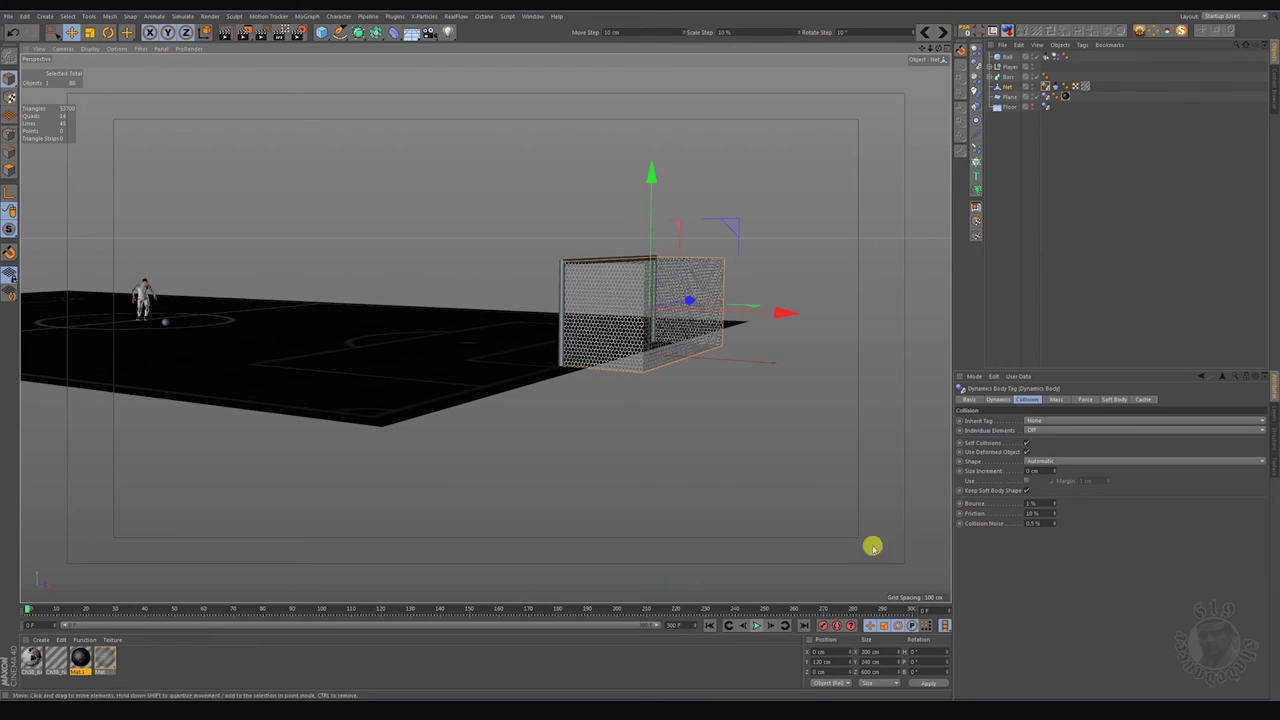
pyautogui.click(986, 331)
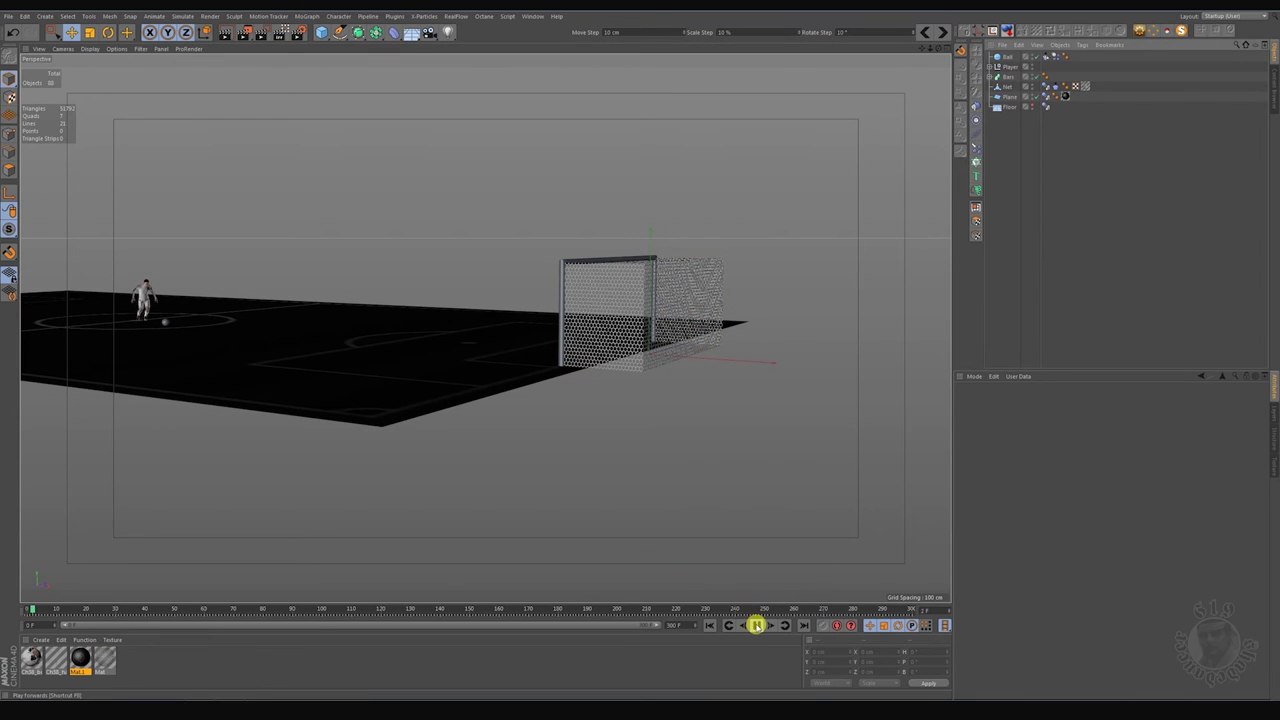
pyautogui.click(757, 625)
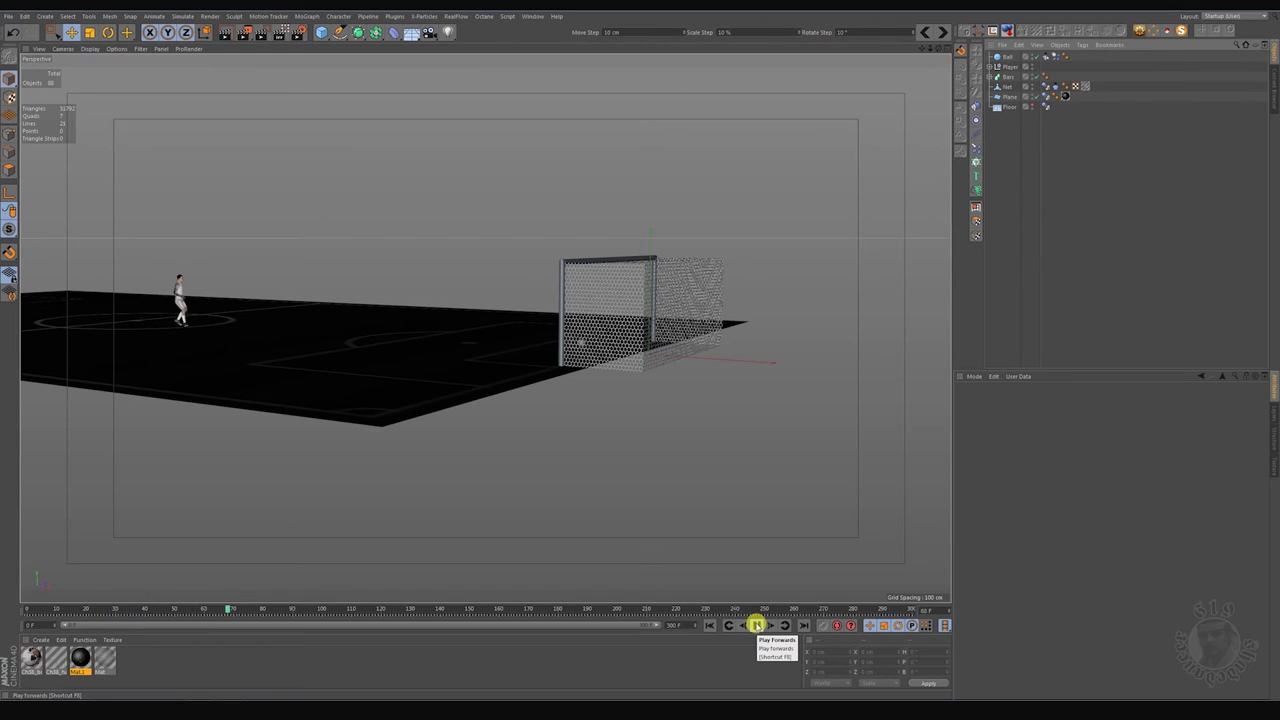
pyautogui.click(757, 625)
pyautogui.click(709, 625)
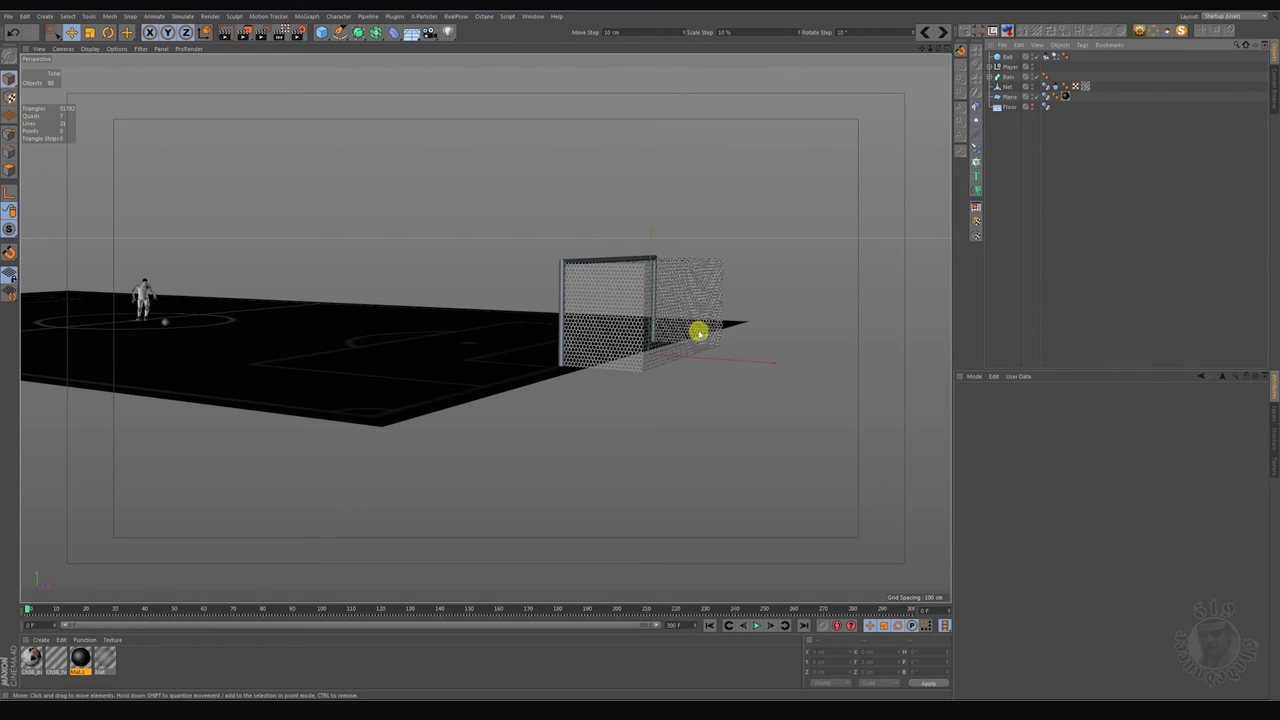
# Step: Move the Player and Ball together slightly left along X, away from the goal, and replay the kick
pyautogui.click(1010, 67)
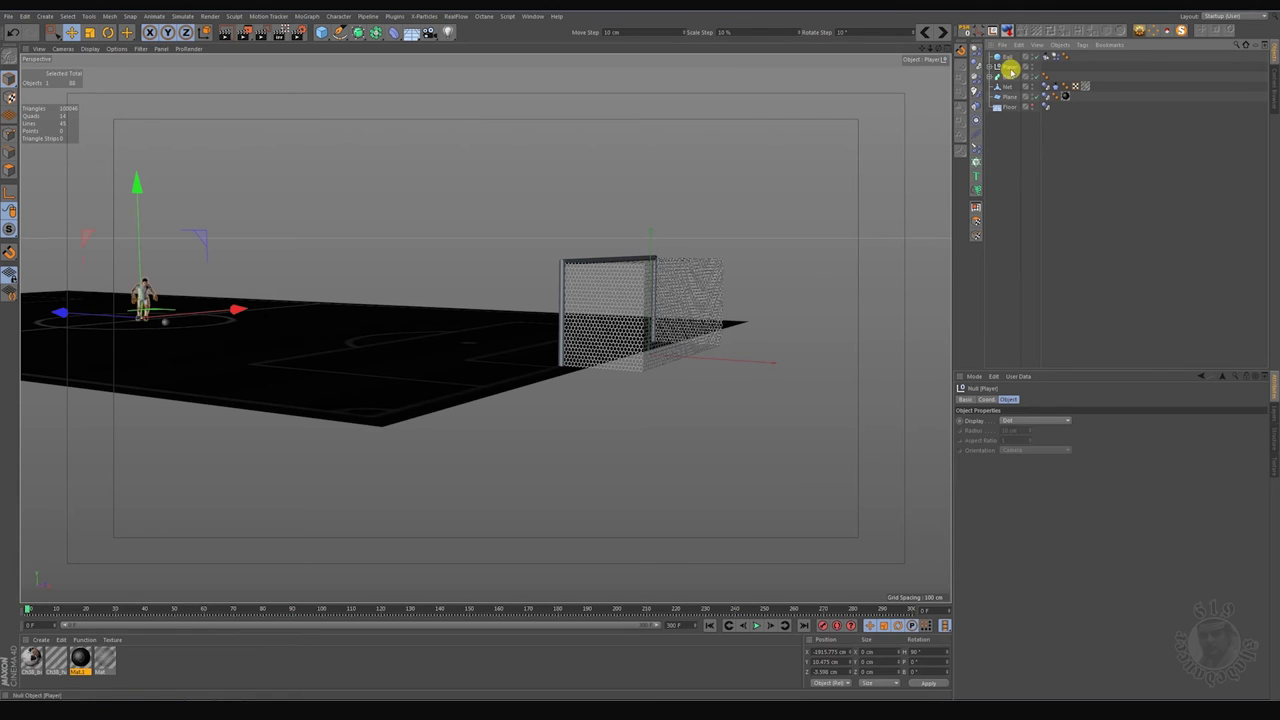
pyautogui.keyDown('ctrl'); pyautogui.click(1008, 57); pyautogui.keyUp('ctrl')
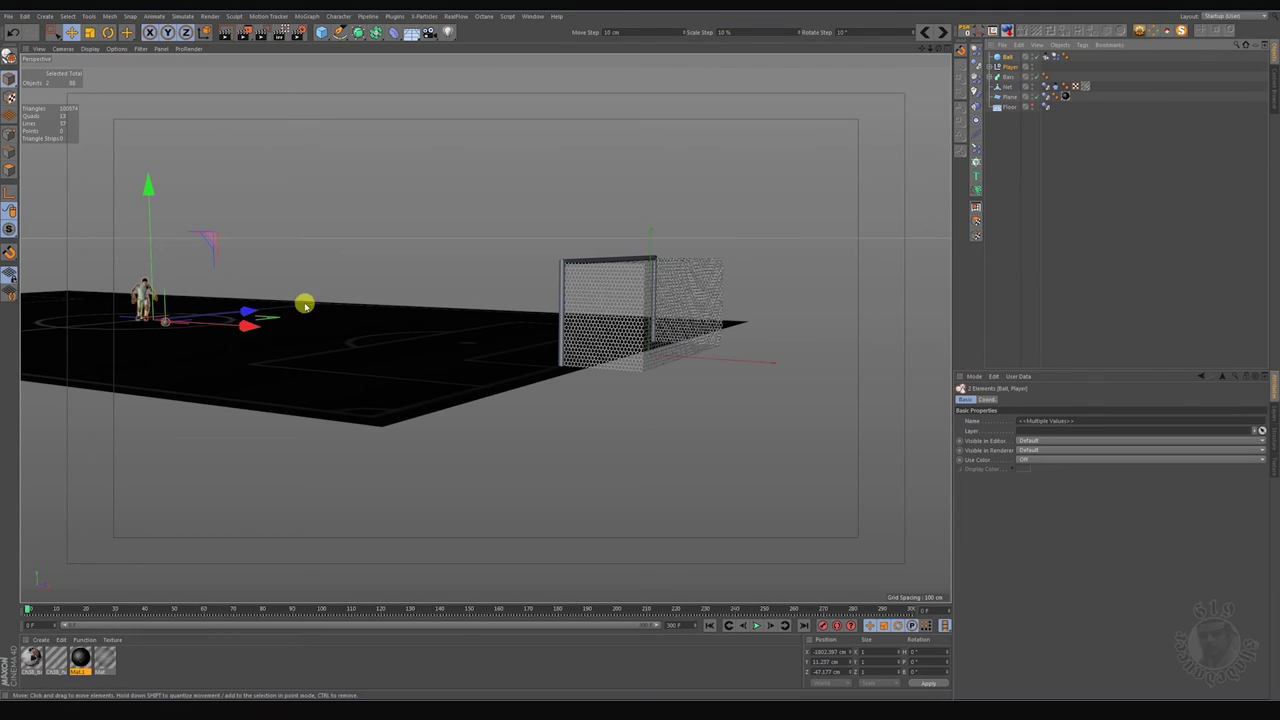
pyautogui.moveTo(249, 329); pyautogui.dragTo(228, 323)
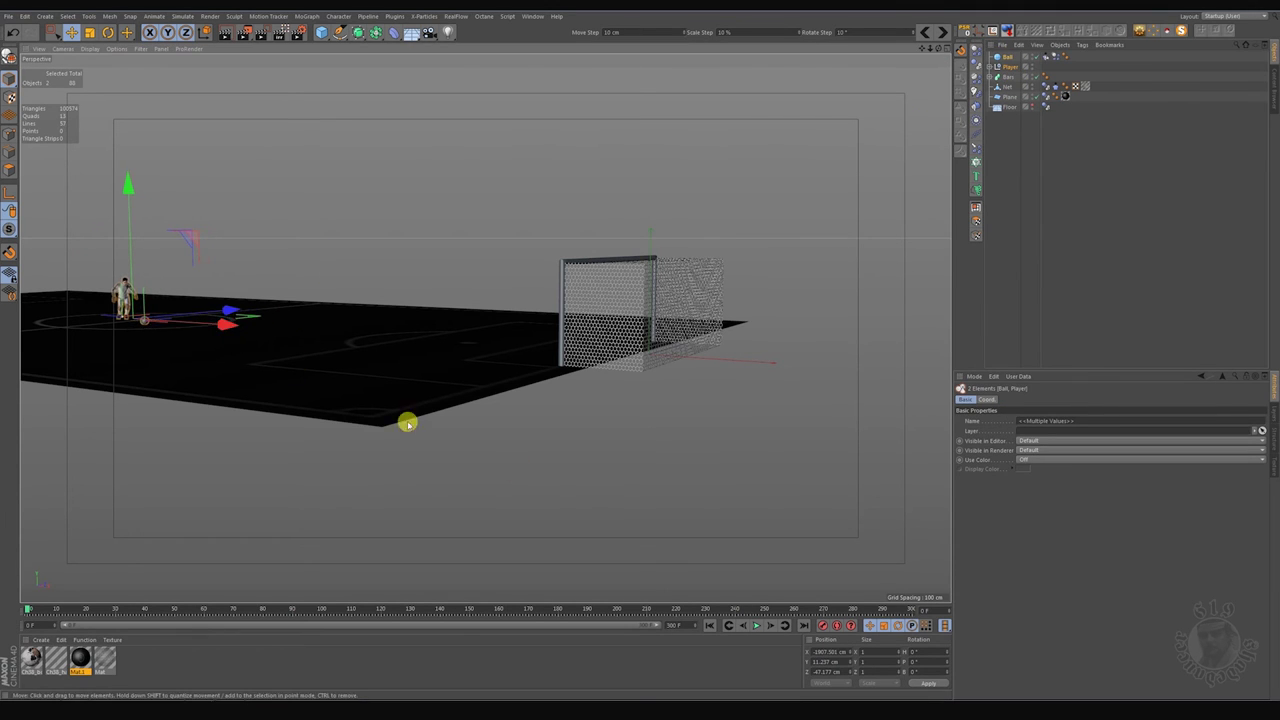
pyautogui.click(755, 626)
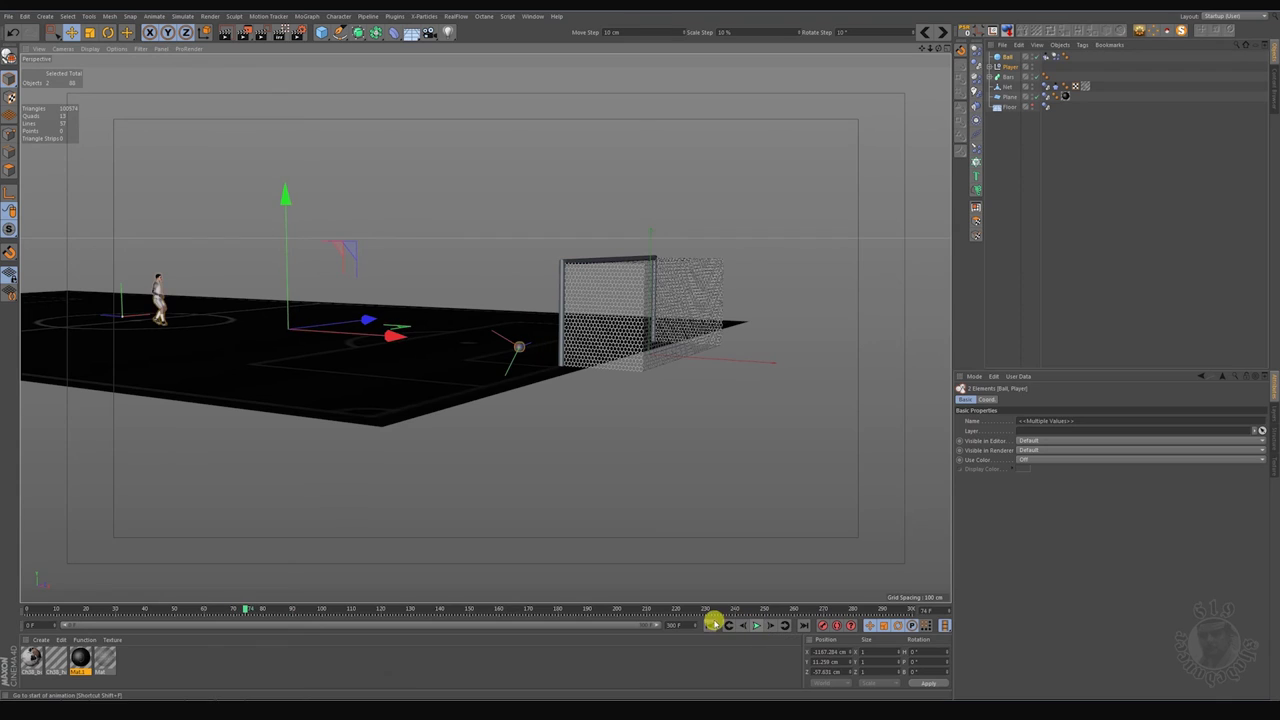
pyautogui.click(710, 626)
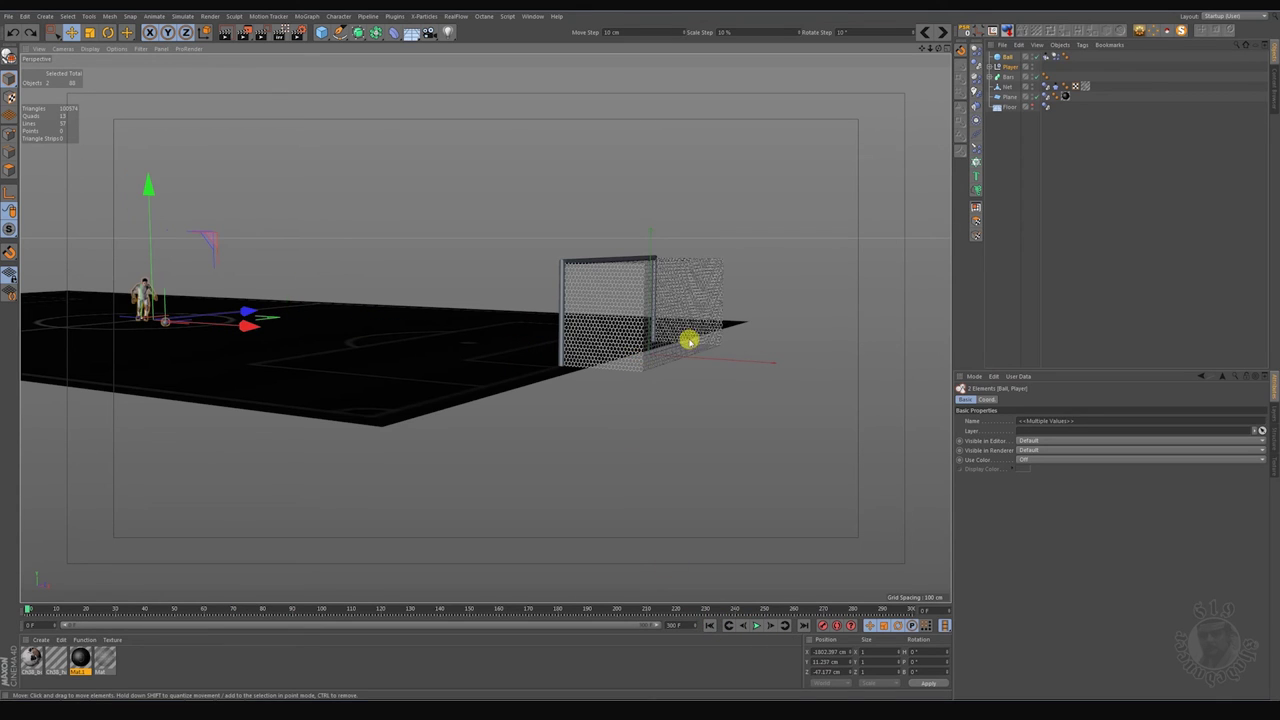
# Step: Set the Net's Dynamics Body collision shape to Static Mesh
pyautogui.click(1054, 89)
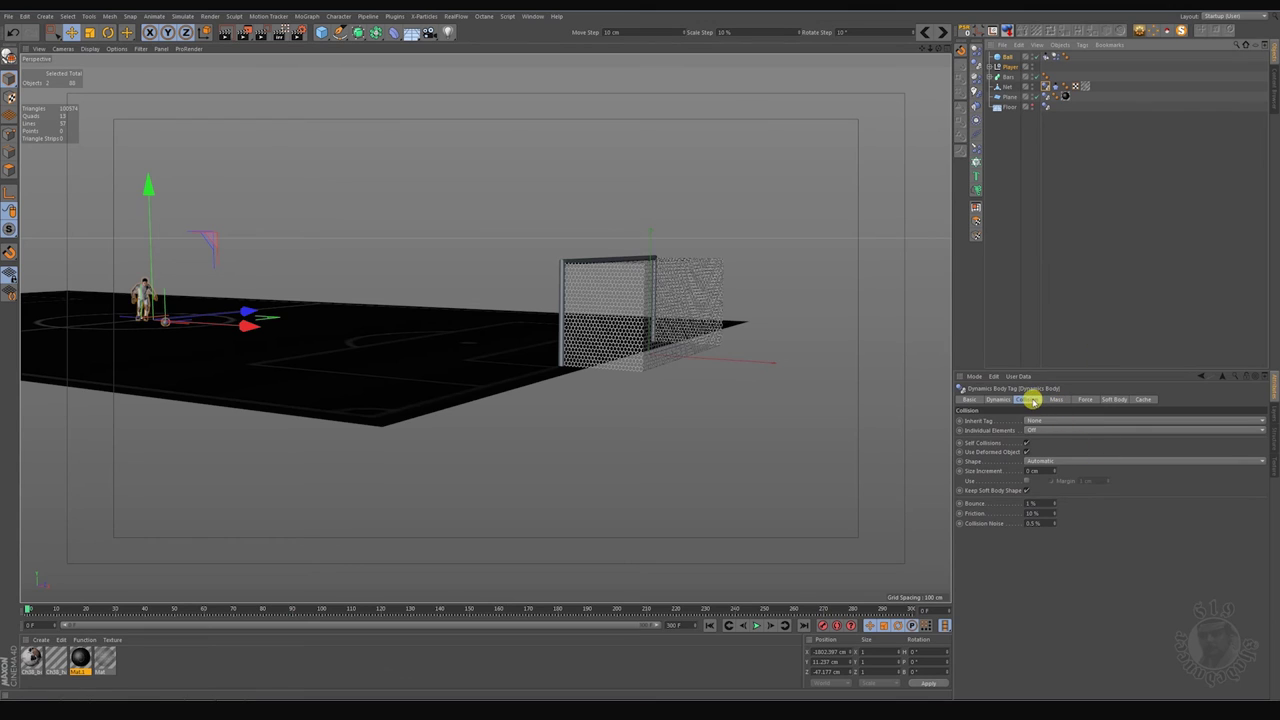
pyautogui.click(1040, 460)
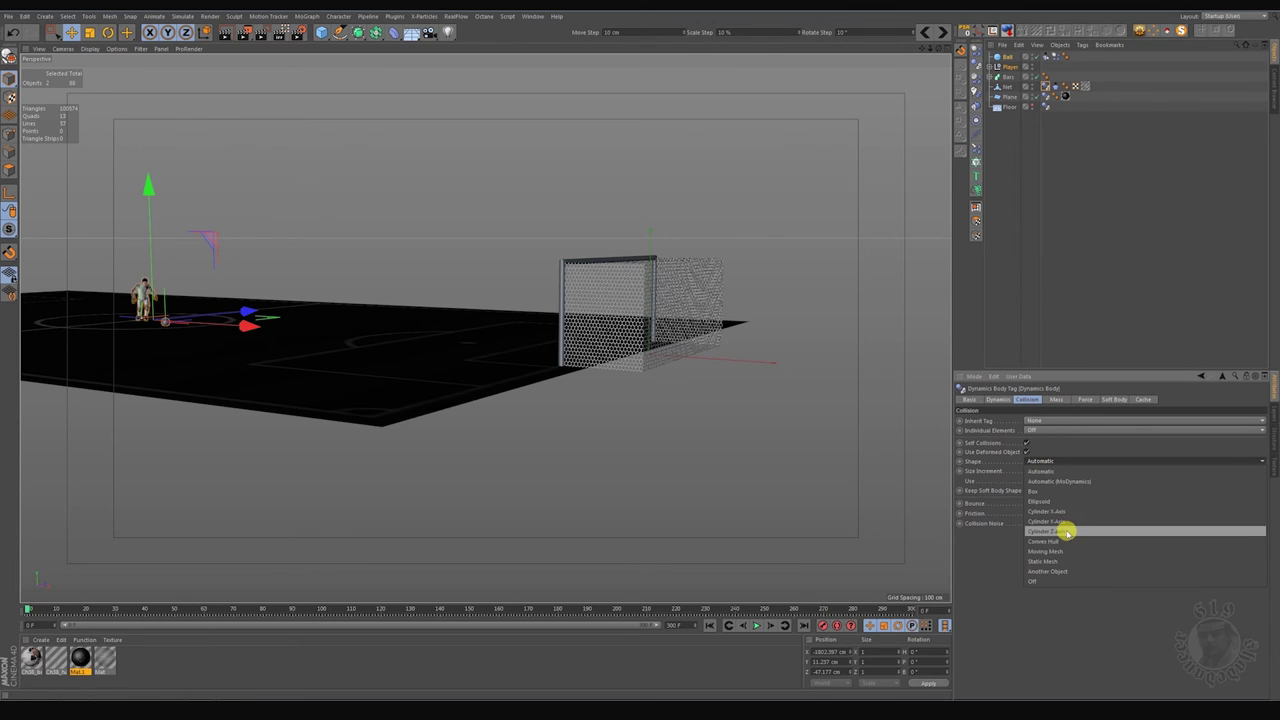
pyautogui.click(1044, 562)
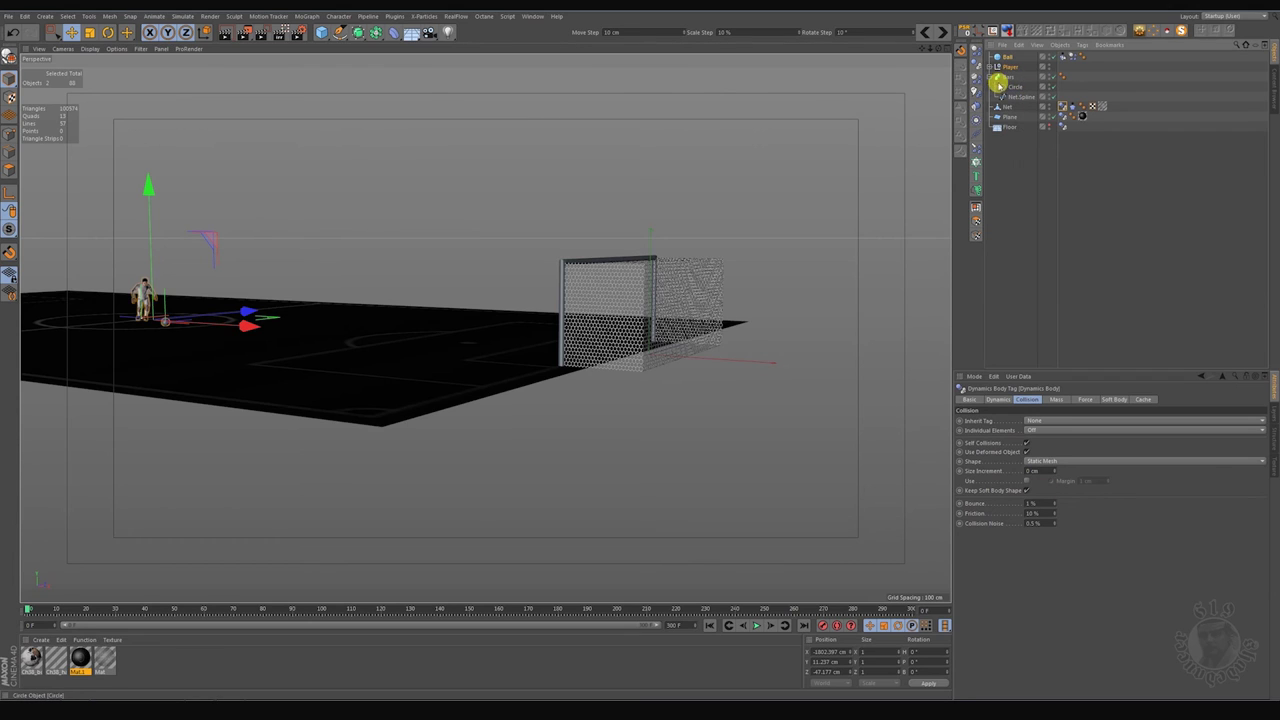
# Step: Set the goal Bars' Dynamics Body collision shape to Static Mesh as well
pyautogui.click(1010, 76)
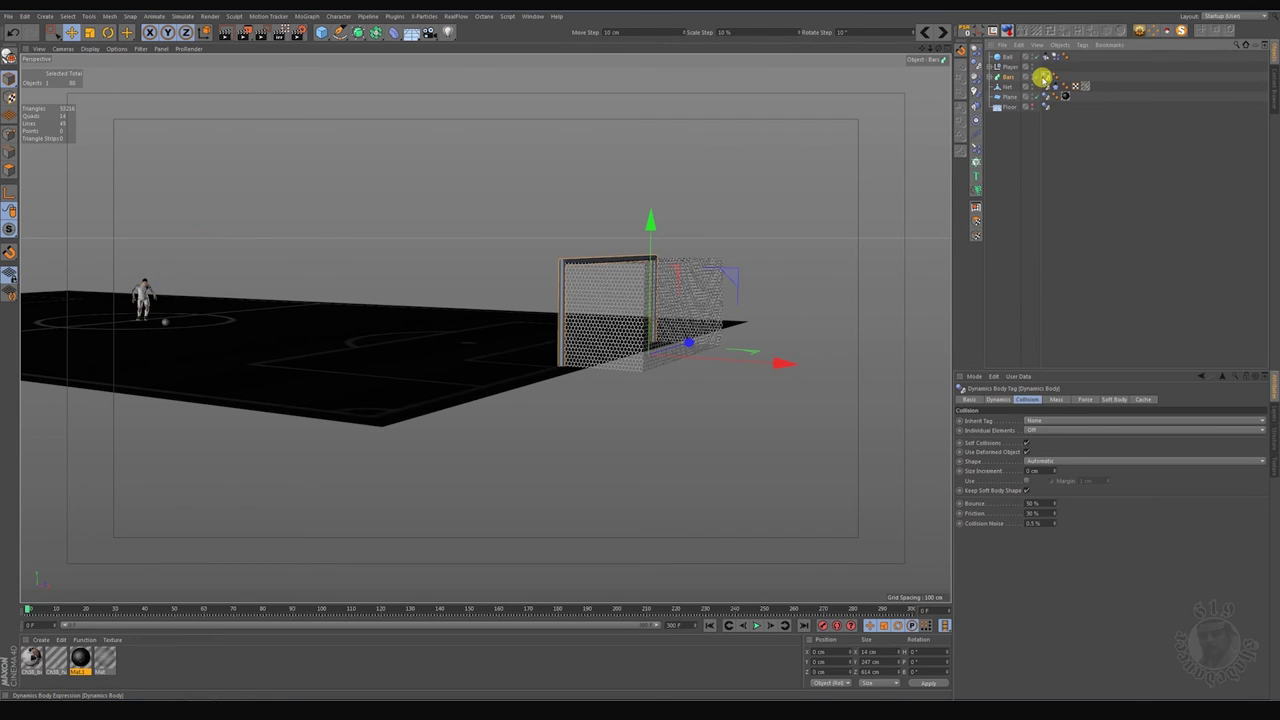
pyautogui.click(1043, 457)
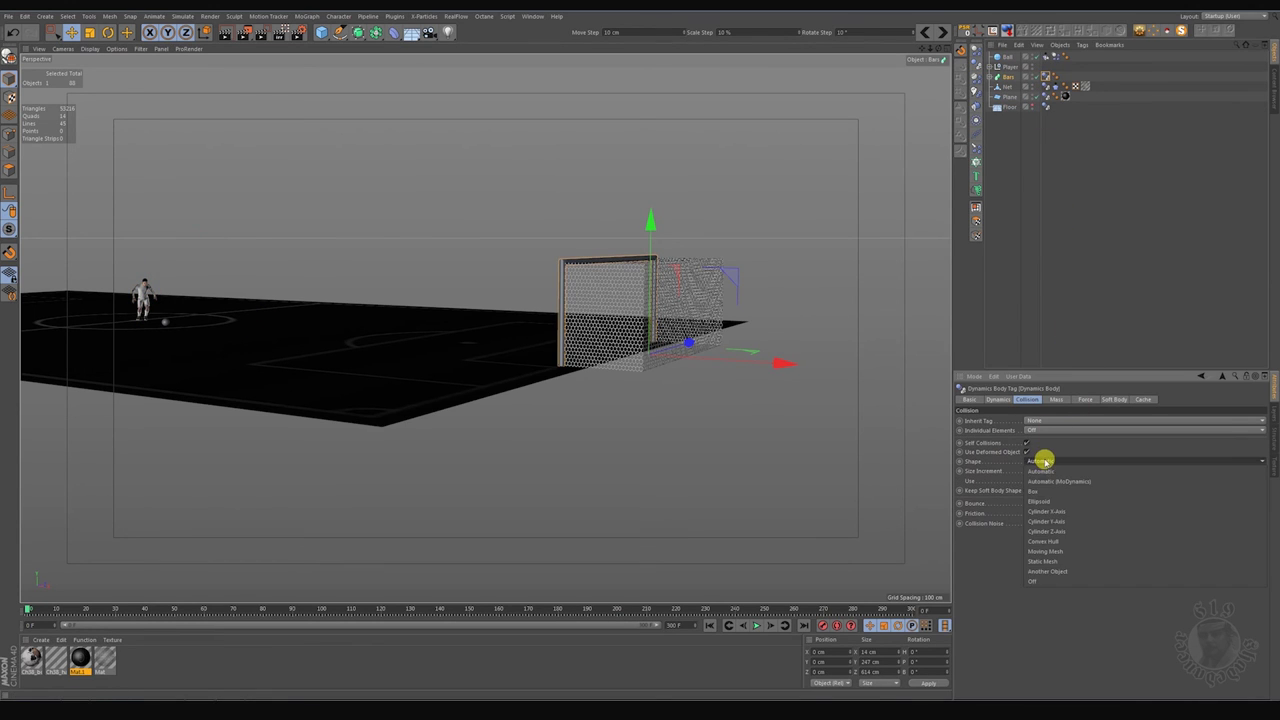
pyautogui.click(1052, 558)
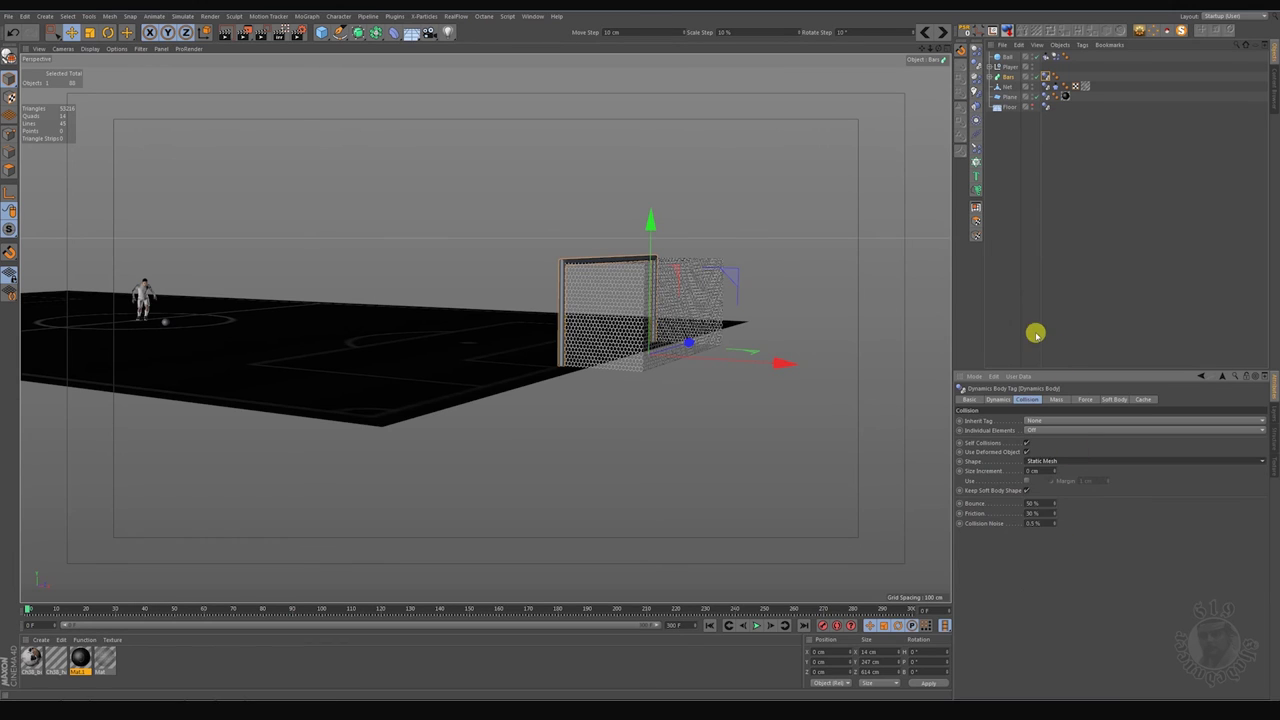
pyautogui.click(901, 449)
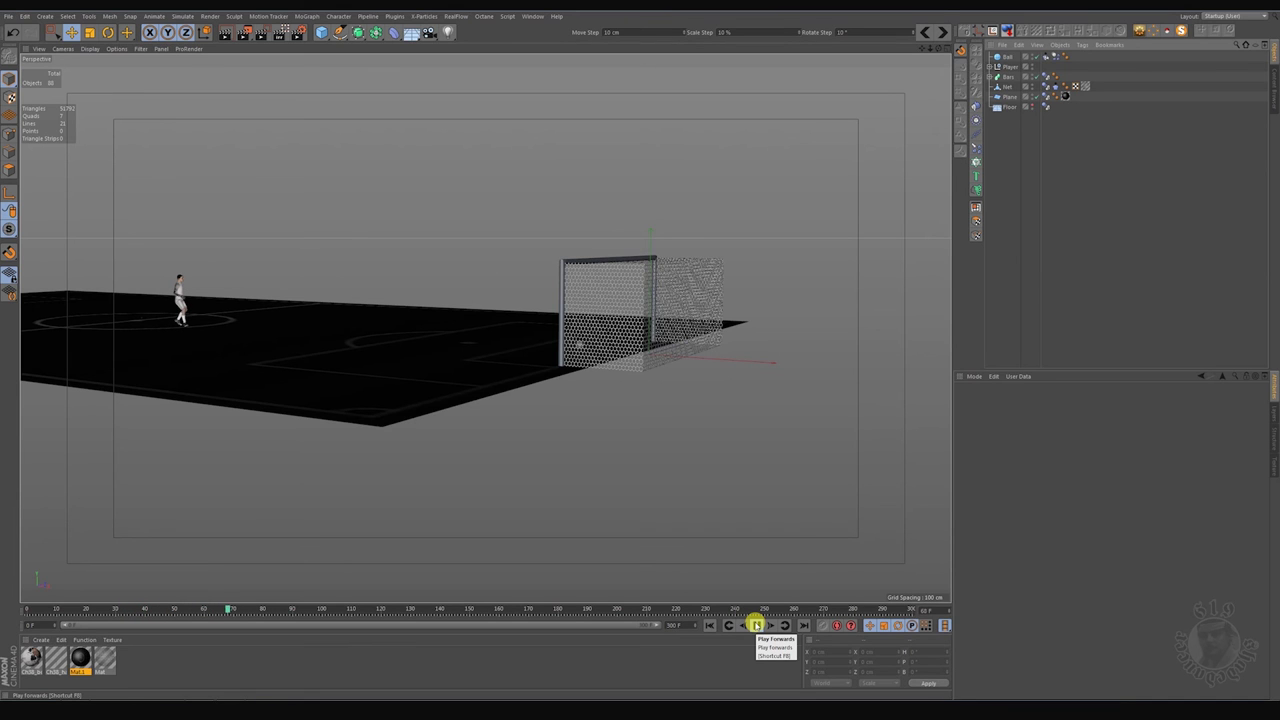
# Step: Stop the running playback, briefly zoom toward the goal, and rewind to frame 0
pyautogui.click(756, 625)
pyautogui.keyDown('alt'); pyautogui.moveTo(651, 286); pyautogui.dragTo(670, 395, button='right'); pyautogui.keyUp('alt')
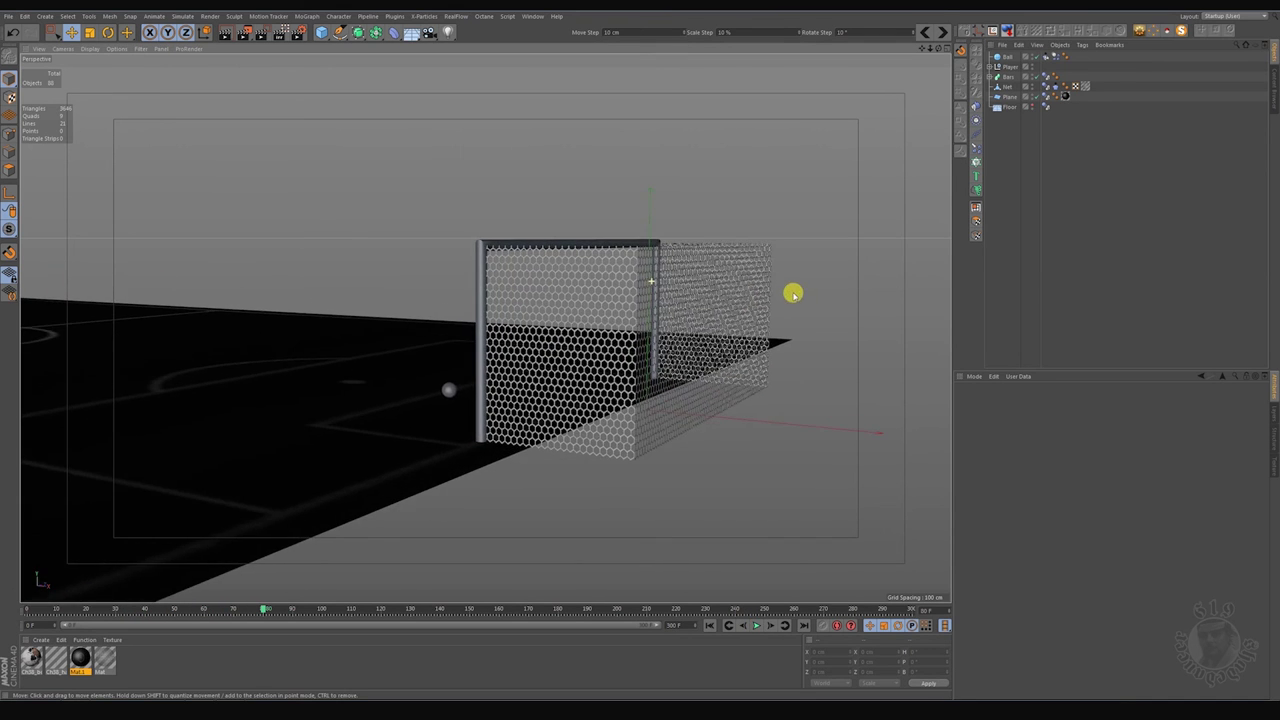
pyautogui.hotkey('ctrl', 'shift', 'z')
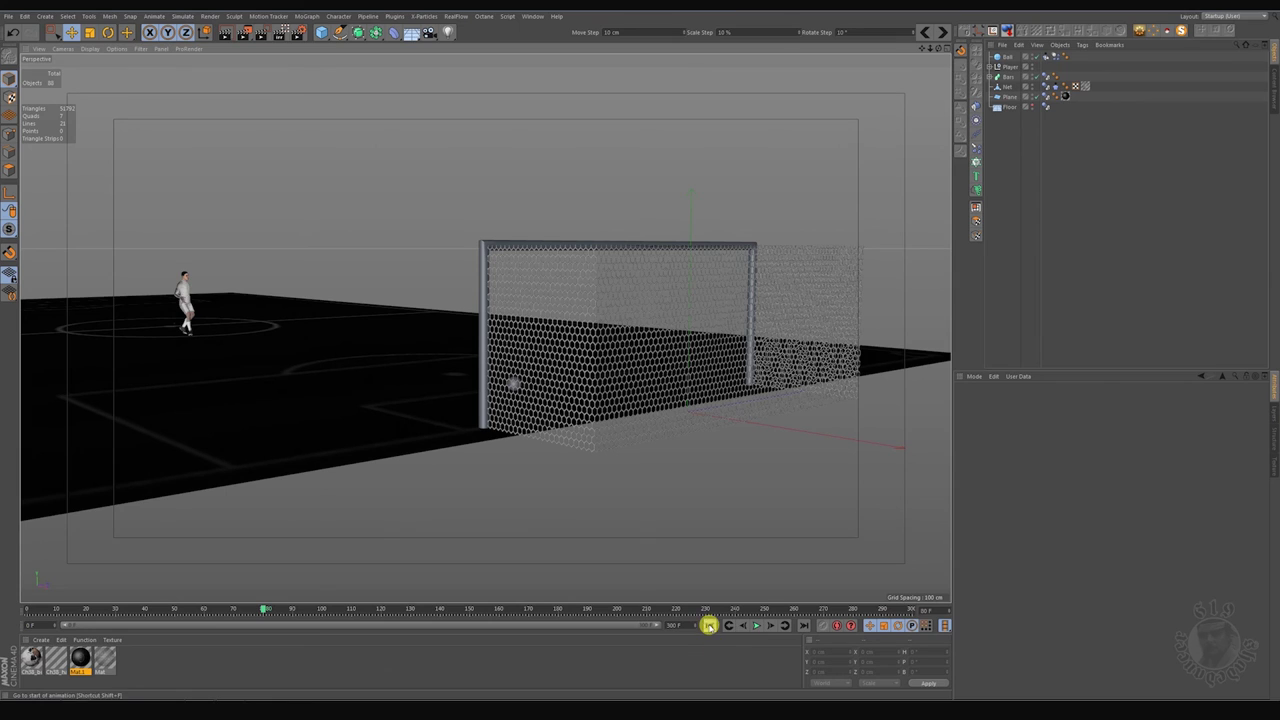
pyautogui.click(709, 625)
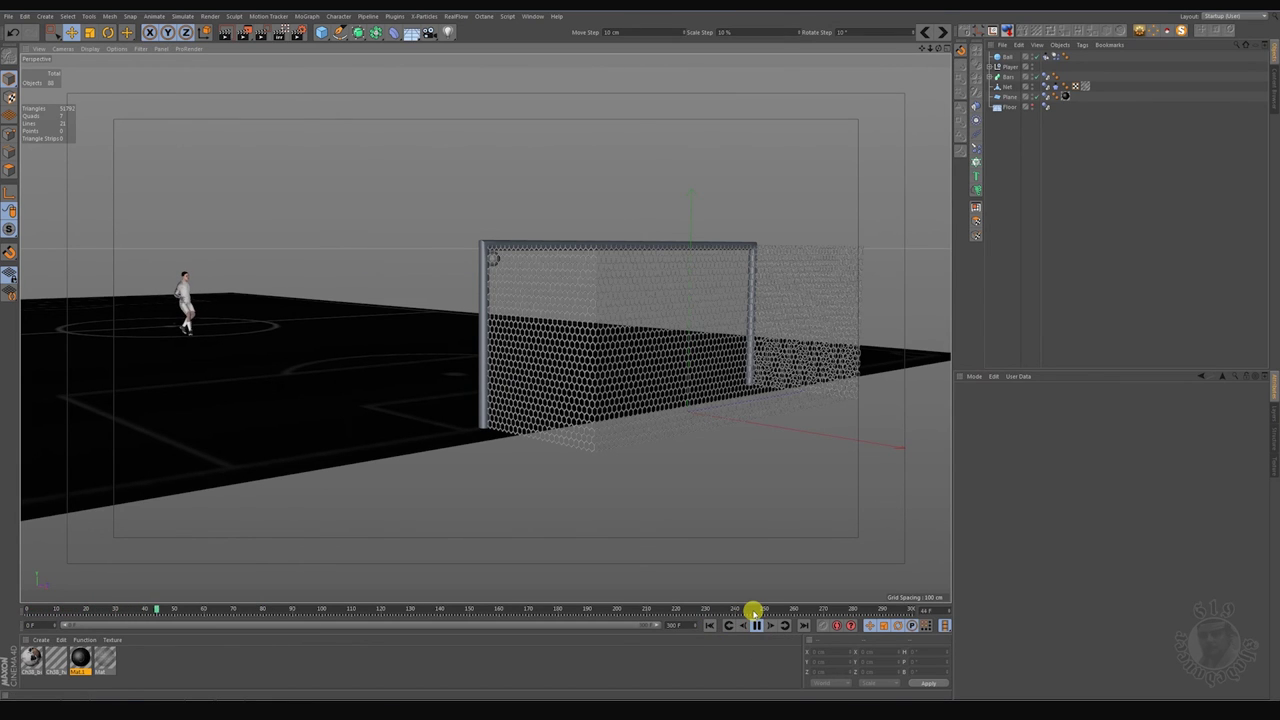
pyautogui.click(756, 625)
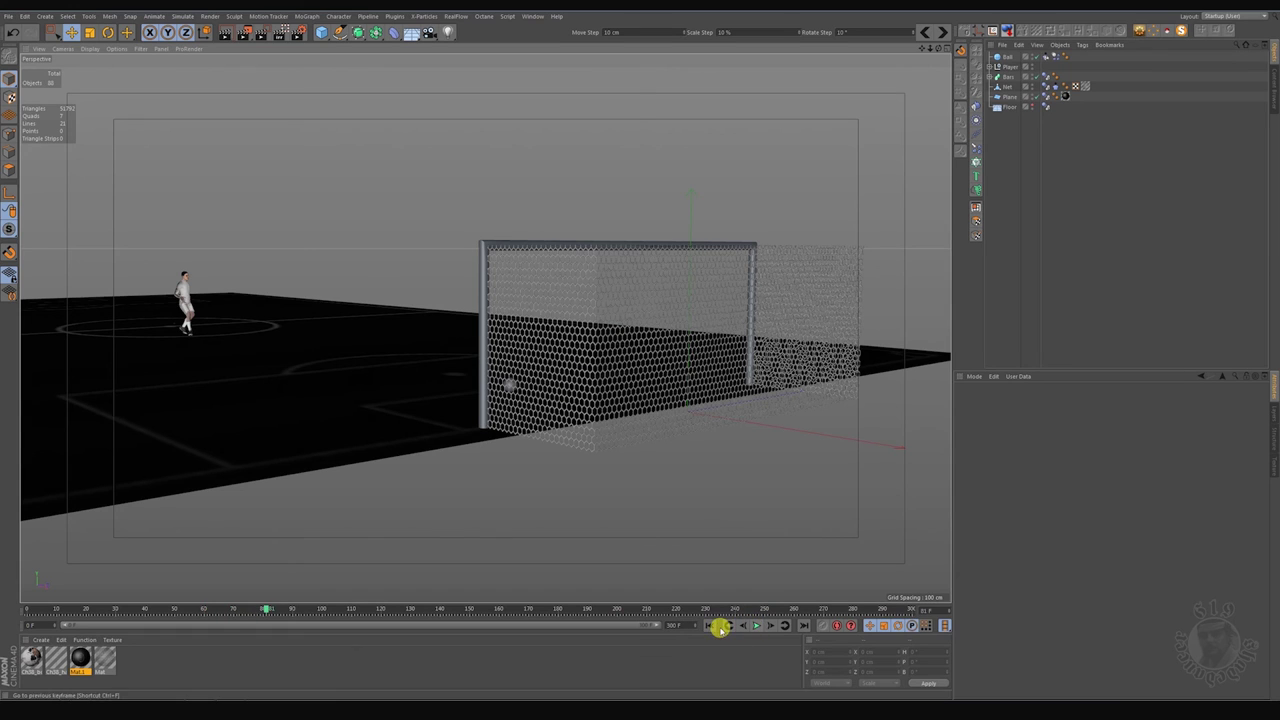
pyautogui.click(711, 626)
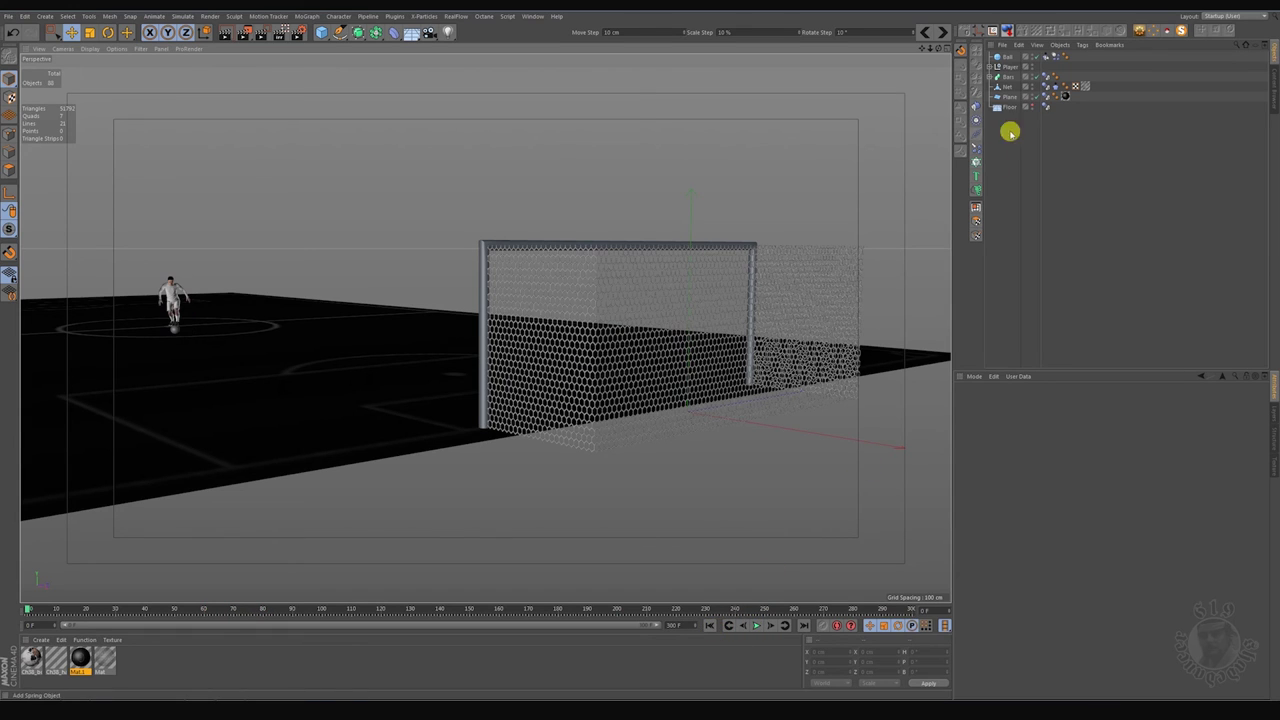
# Step: Set the Net's collision Size Increment to -0.25 cm and replay the kick
pyautogui.click(1046, 86)
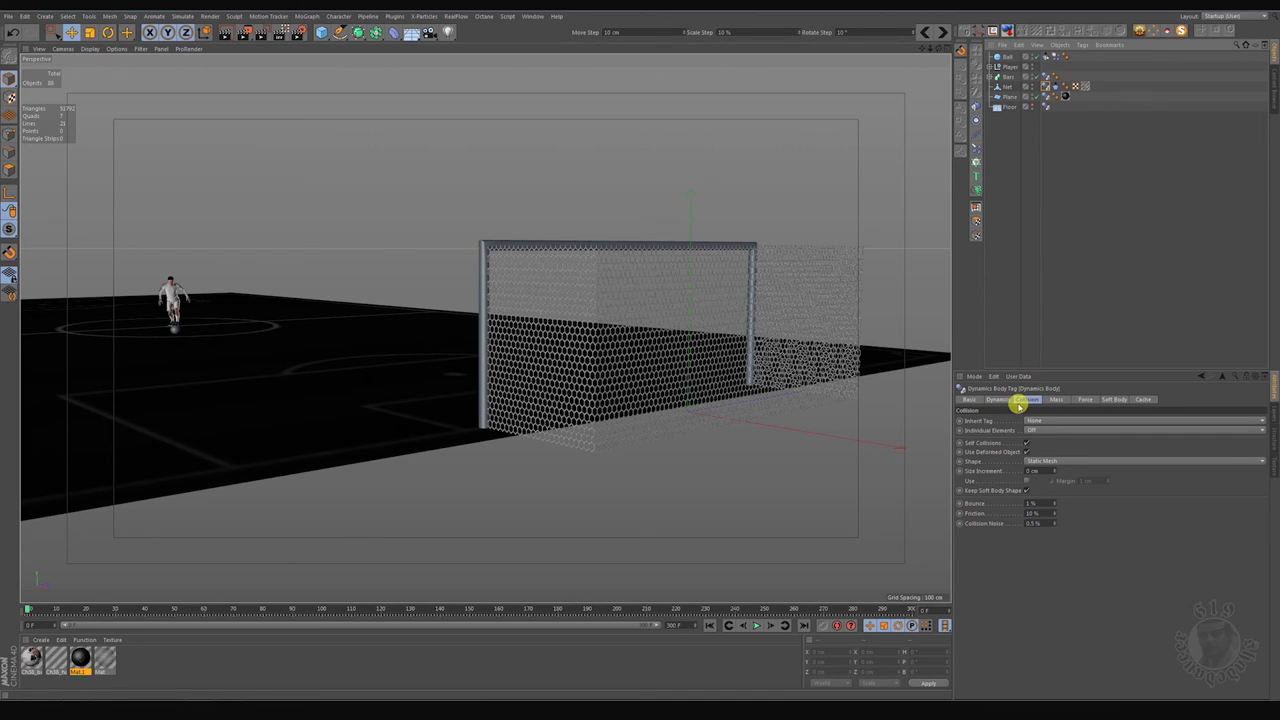
pyautogui.click(1039, 468)
pyautogui.write('-1.25')
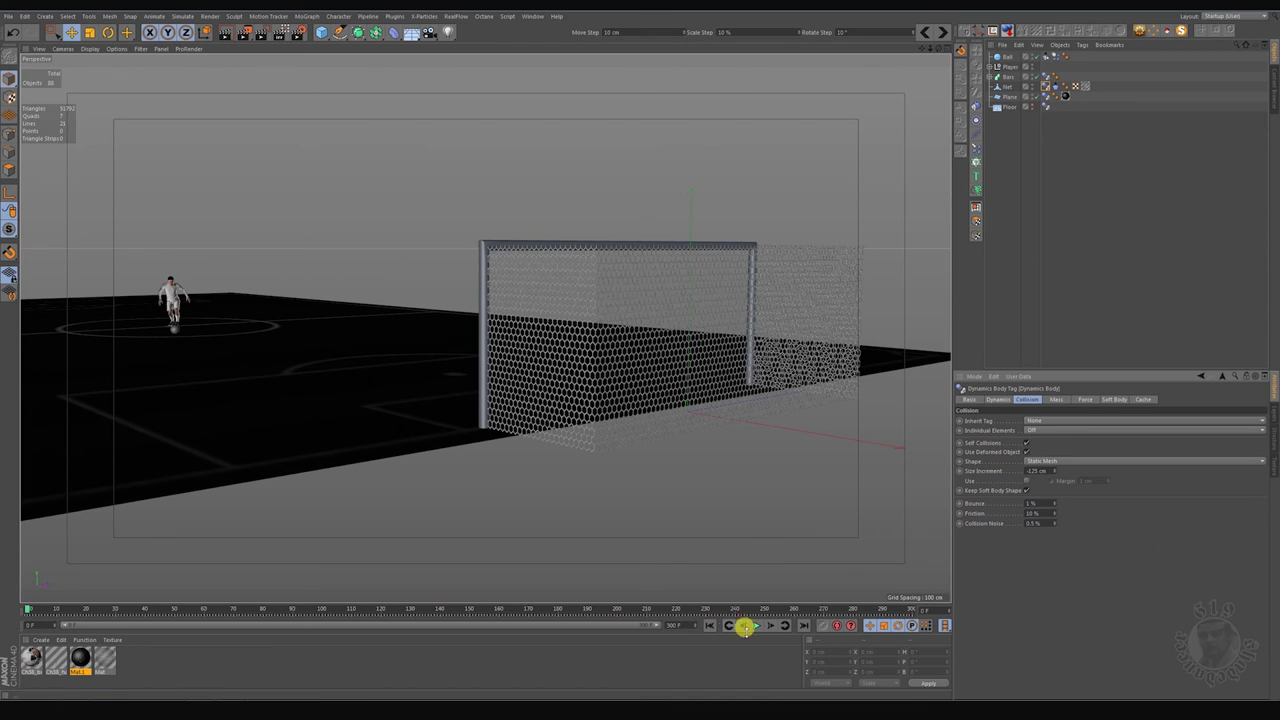
pyautogui.click(756, 625)
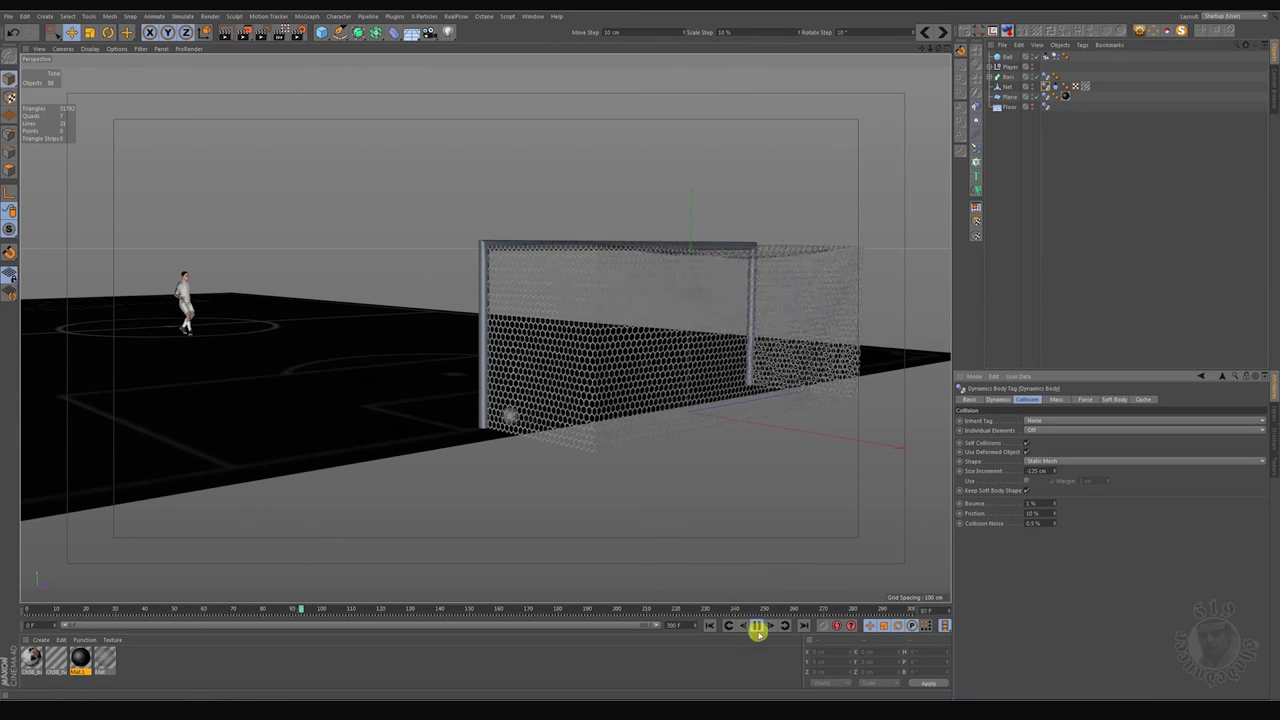
pyautogui.click(757, 626)
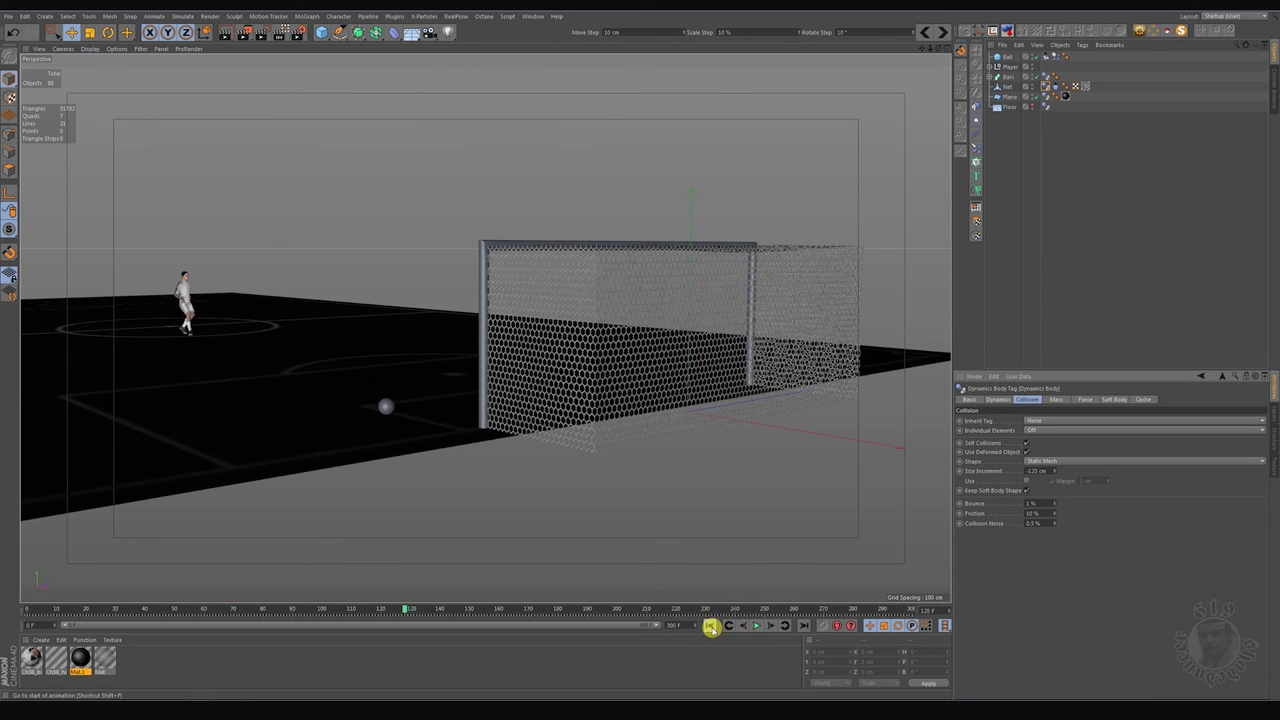
pyautogui.click(710, 626)
# Step: Watch the kick from a side view of the goal, then rewind and pull back over the whole pitch
pyautogui.moveTo(469, 471)
pyautogui.keyDown('alt'); pyautogui.mouseDown()
pyautogui.moveTo(526, 463)
pyautogui.moveTo(591, 480)
pyautogui.moveTo(474, 474)
pyautogui.moveTo(677, 434)
pyautogui.moveTo(660, 428)
pyautogui.mouseUp(); pyautogui.keyUp('alt')
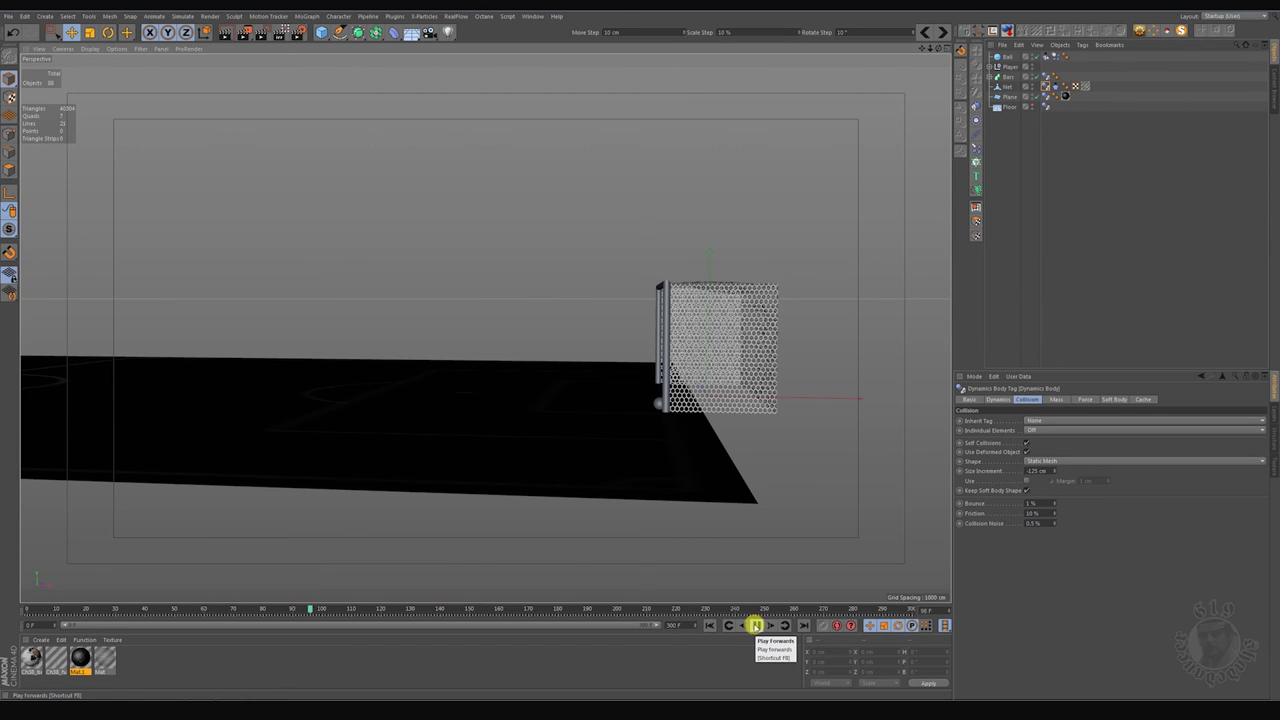
pyautogui.click(755, 625)
pyautogui.click(709, 625)
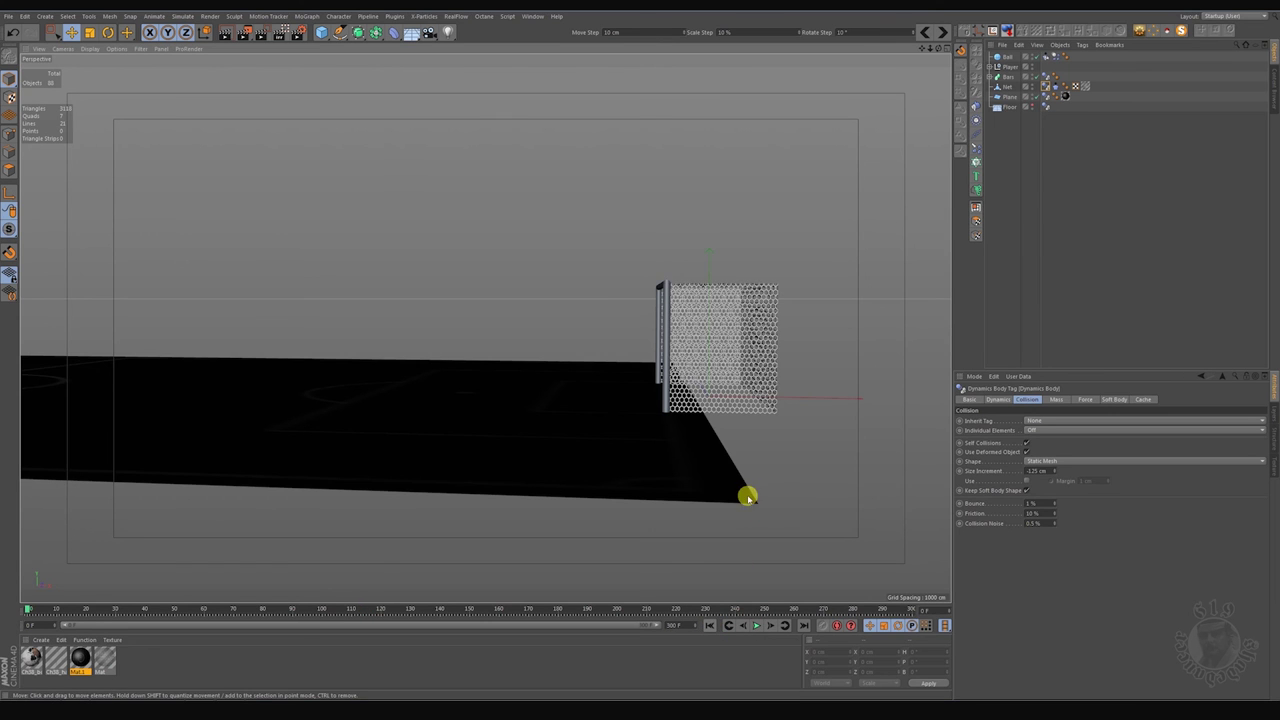
pyautogui.moveTo(748, 496)
pyautogui.keyDown('alt'); pyautogui.mouseDown()
pyautogui.moveTo(617, 489)
pyautogui.moveTo(463, 434)
pyautogui.moveTo(683, 380)
pyautogui.moveTo(517, 377)
pyautogui.moveTo(726, 391)
pyautogui.moveTo(371, 423)
pyautogui.moveTo(530, 422)
pyautogui.moveTo(531, 443)
pyautogui.mouseUp(); pyautogui.keyUp('alt')
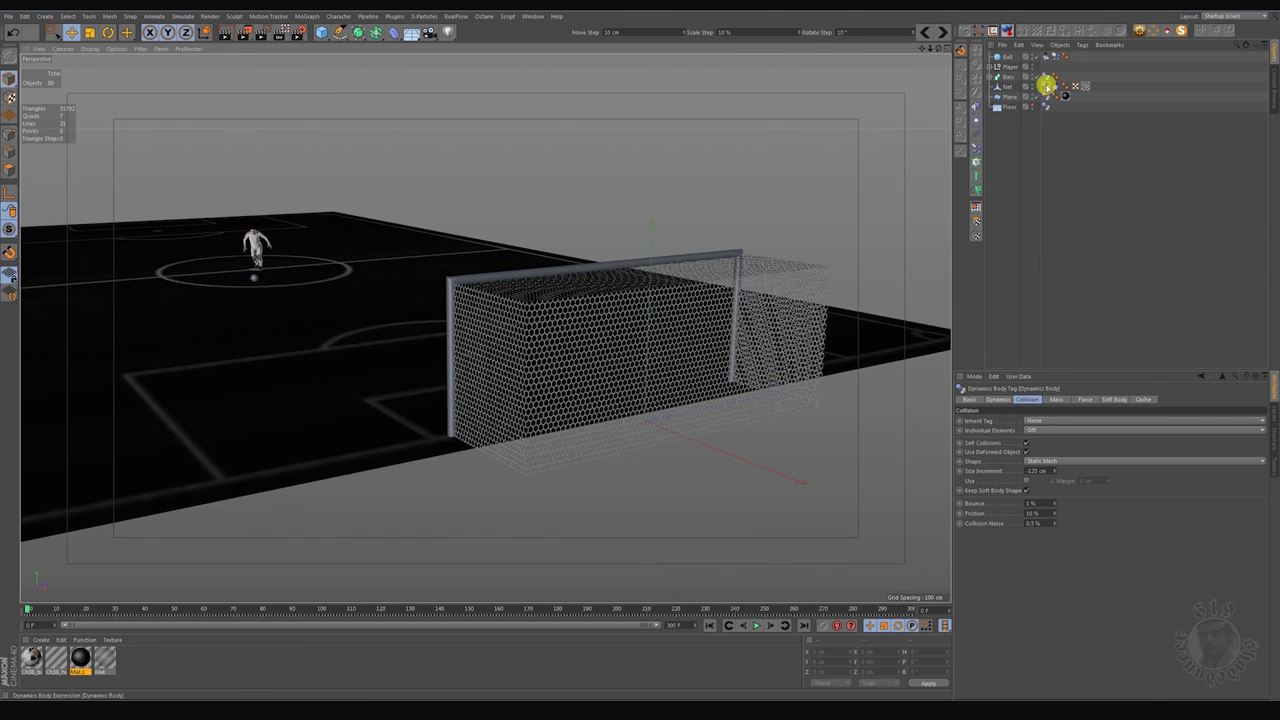
# Step: Review the Net's cloth and collision settings, then play the kick and rewind
pyautogui.click(1054, 87)
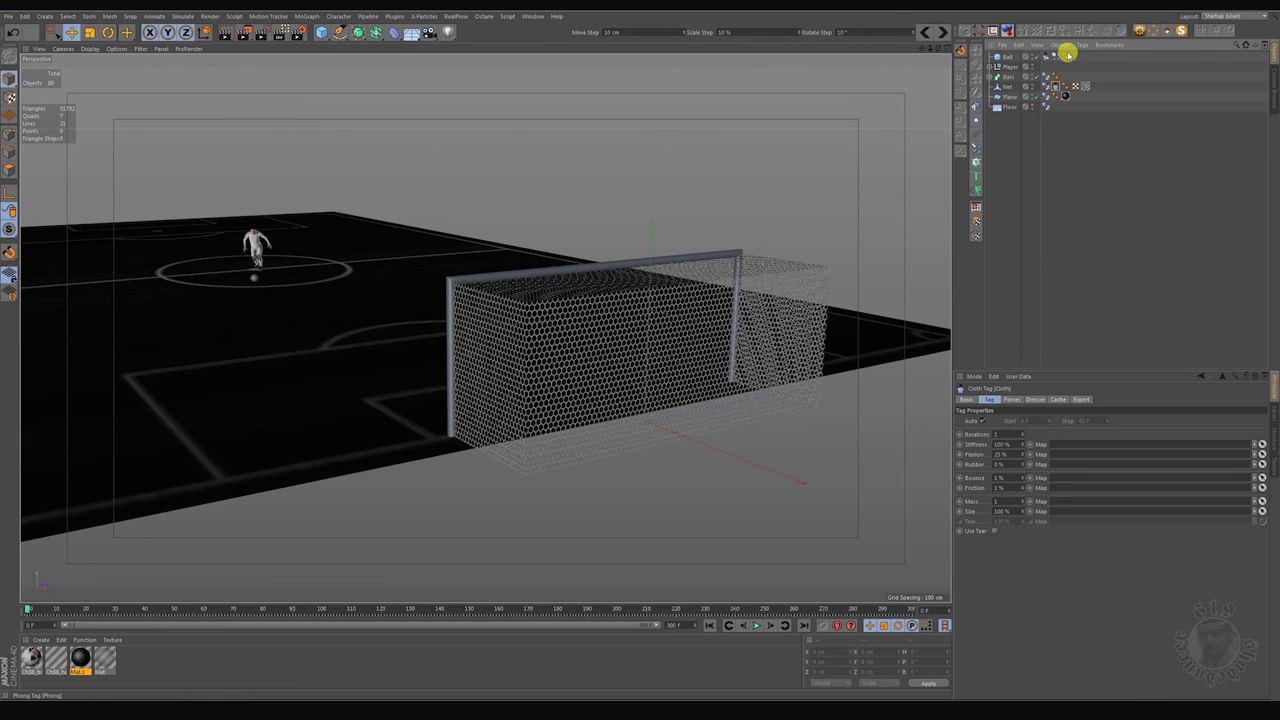
pyautogui.click(1043, 87)
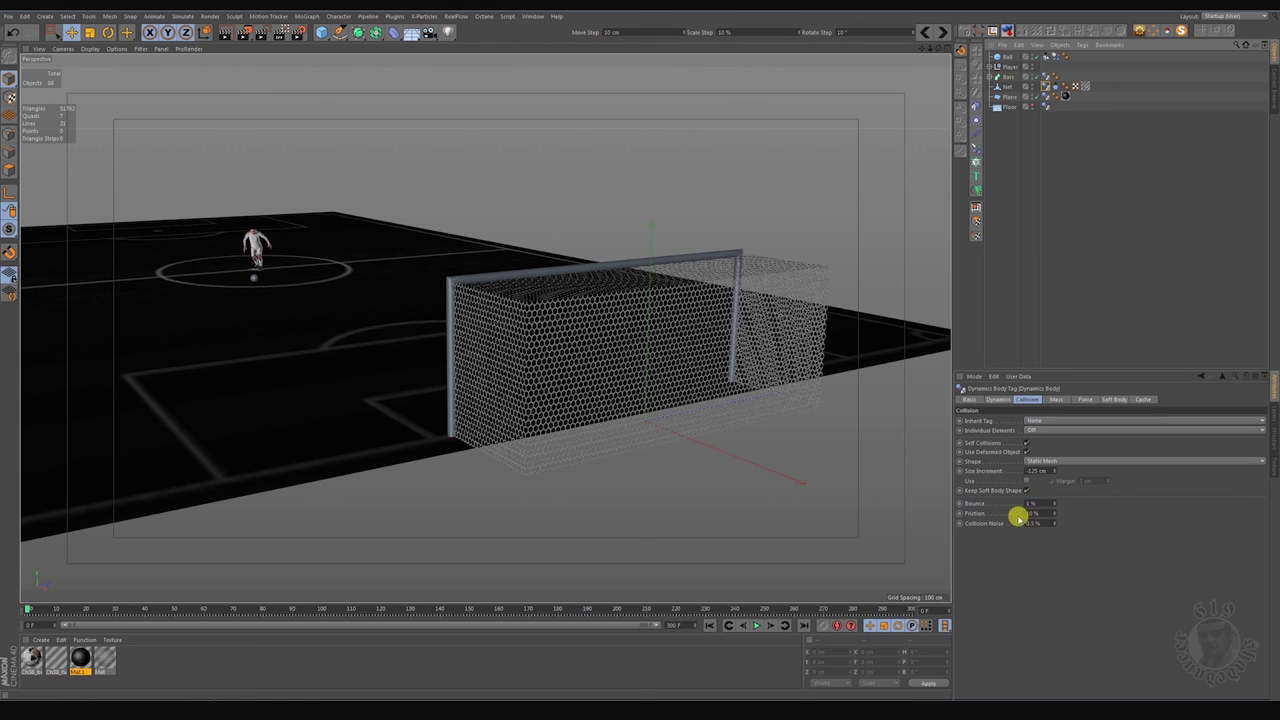
pyautogui.click(758, 625)
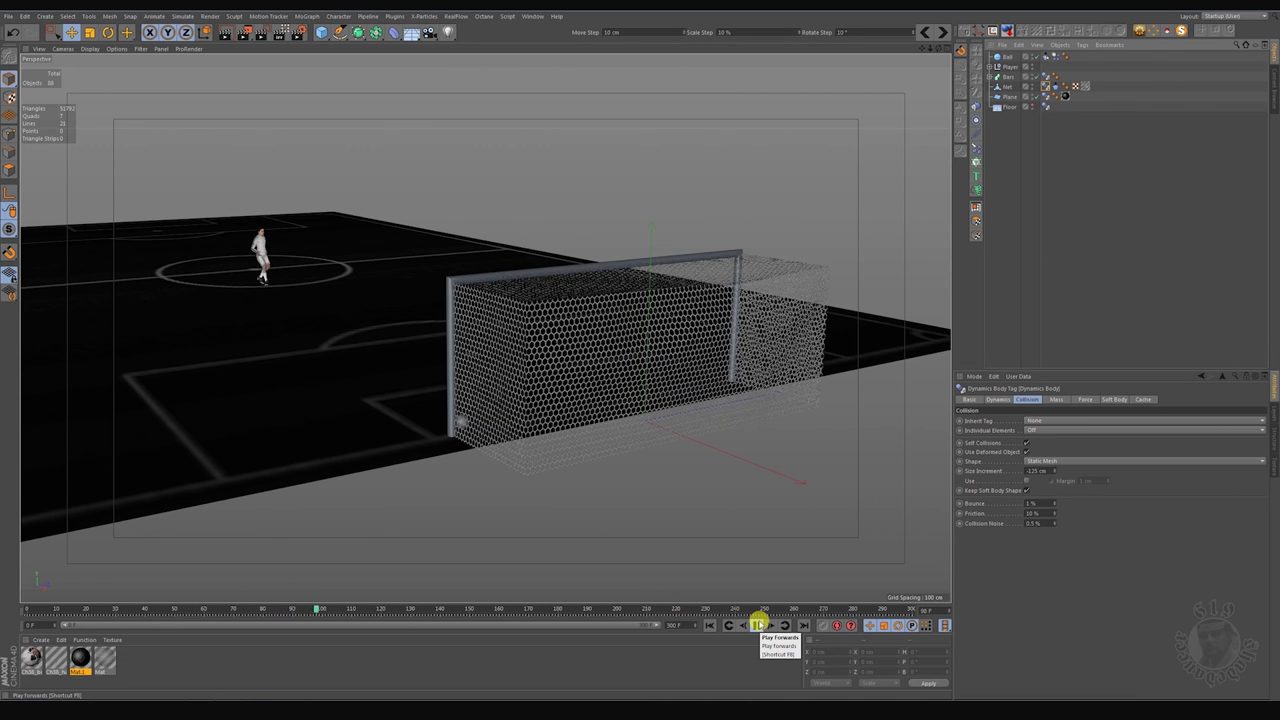
pyautogui.click(758, 625)
pyautogui.click(709, 625)
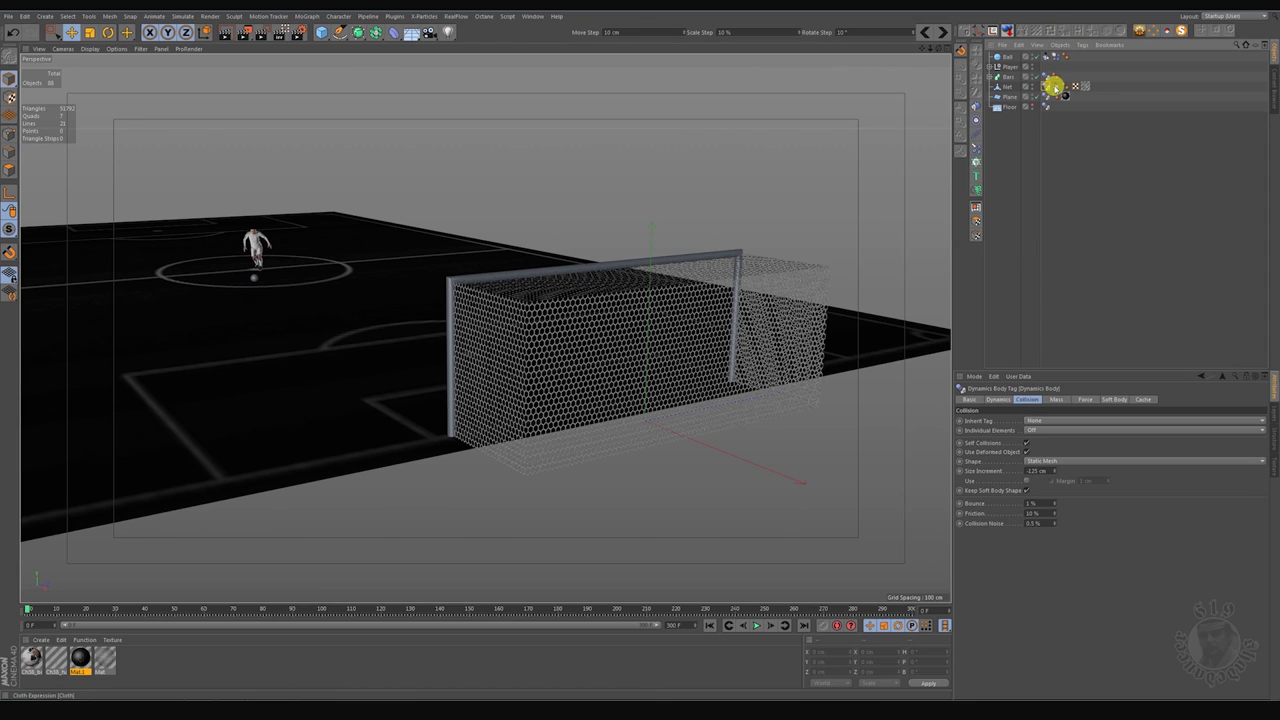
# Step: Change the Net cloth's Drag force from 50% to 2%, replaying the kick to test each
pyautogui.click(1055, 86)
pyautogui.click(1015, 399)
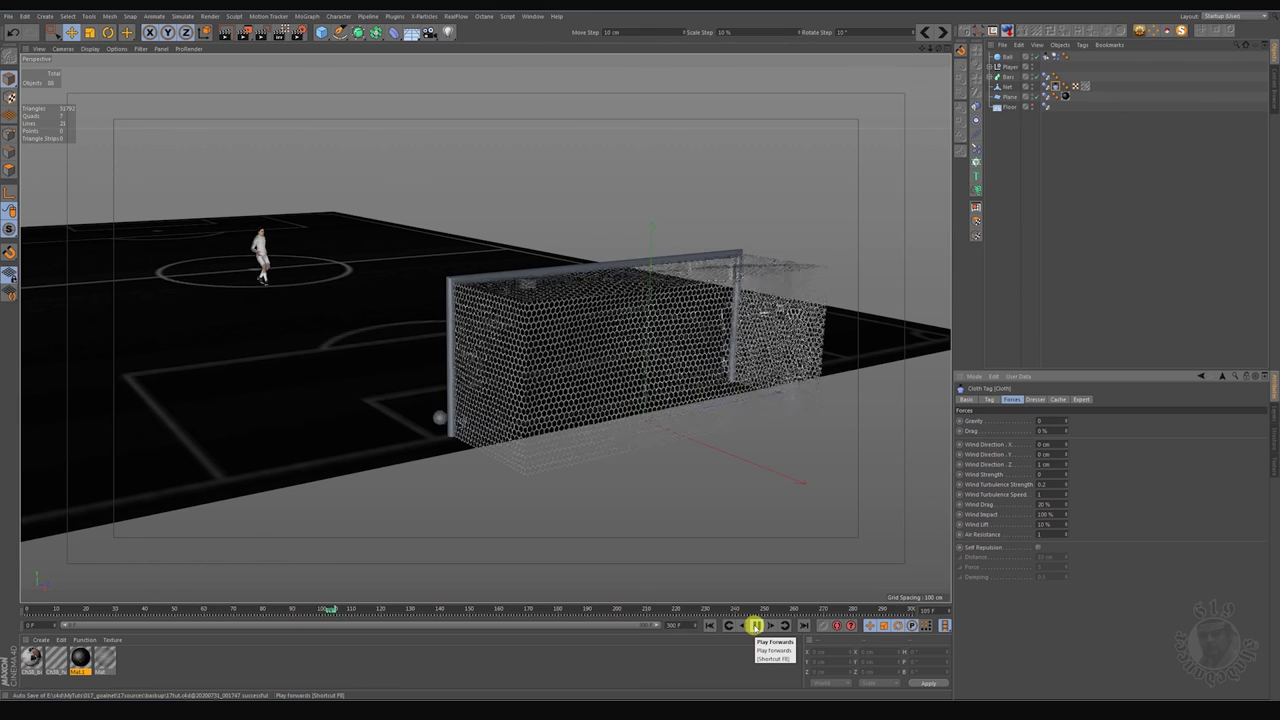
pyautogui.click(754, 626)
pyautogui.click(711, 626)
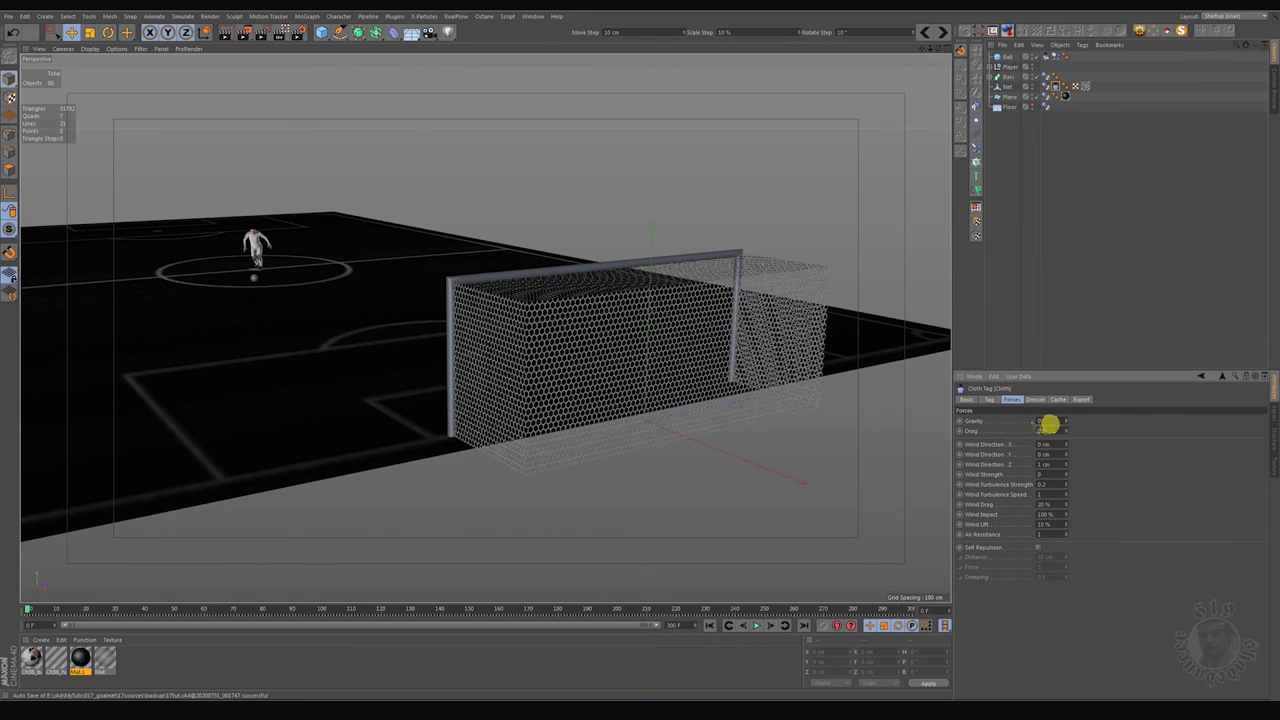
pyautogui.click(755, 626)
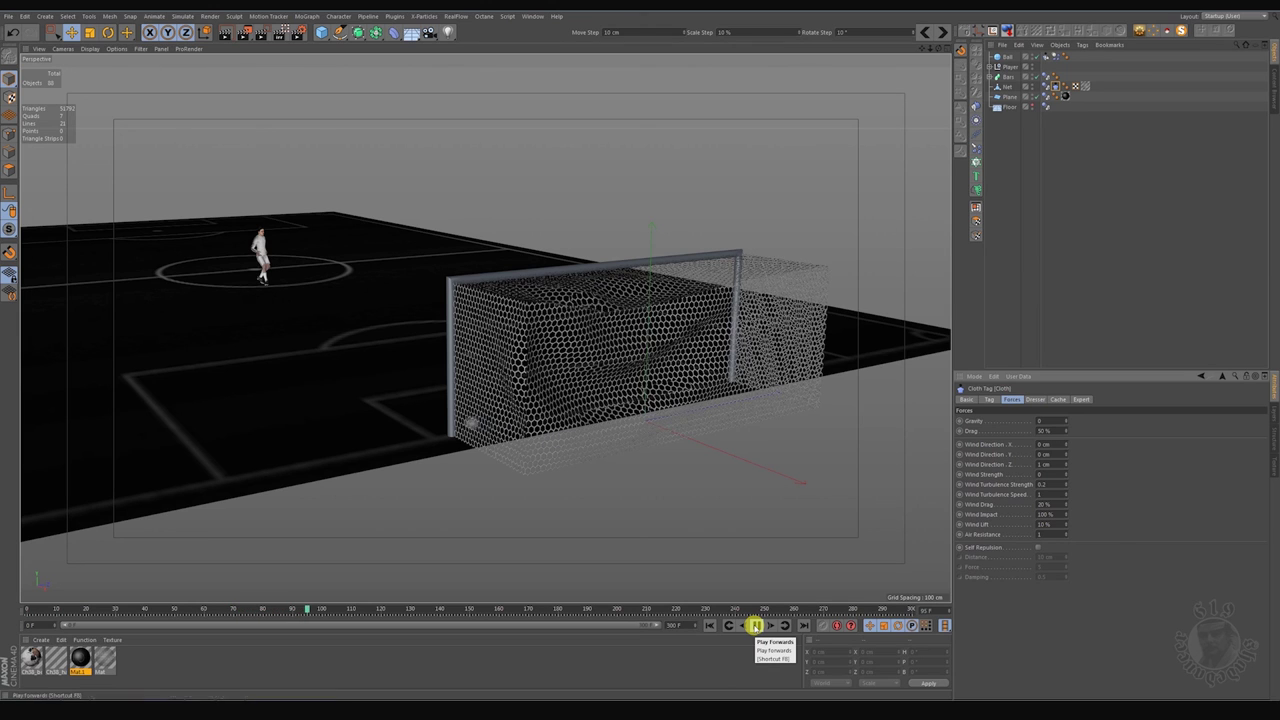
pyautogui.click(755, 626)
pyautogui.click(710, 626)
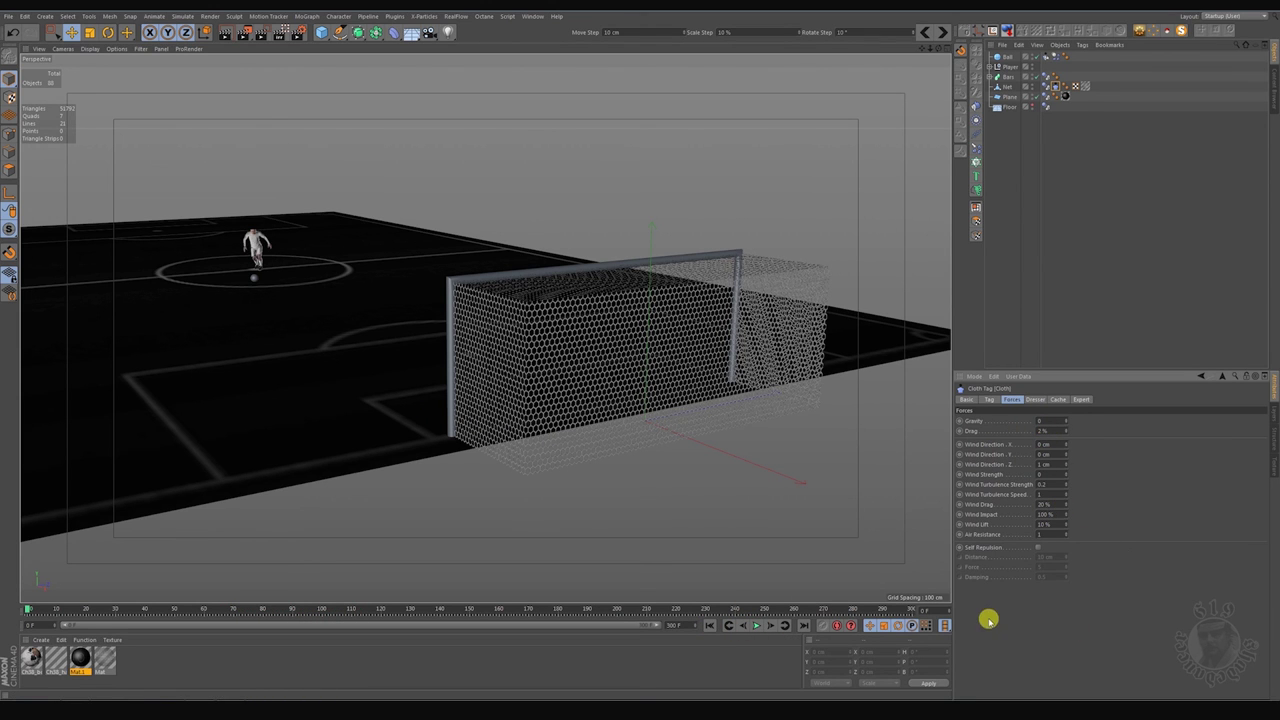
pyautogui.click(755, 626)
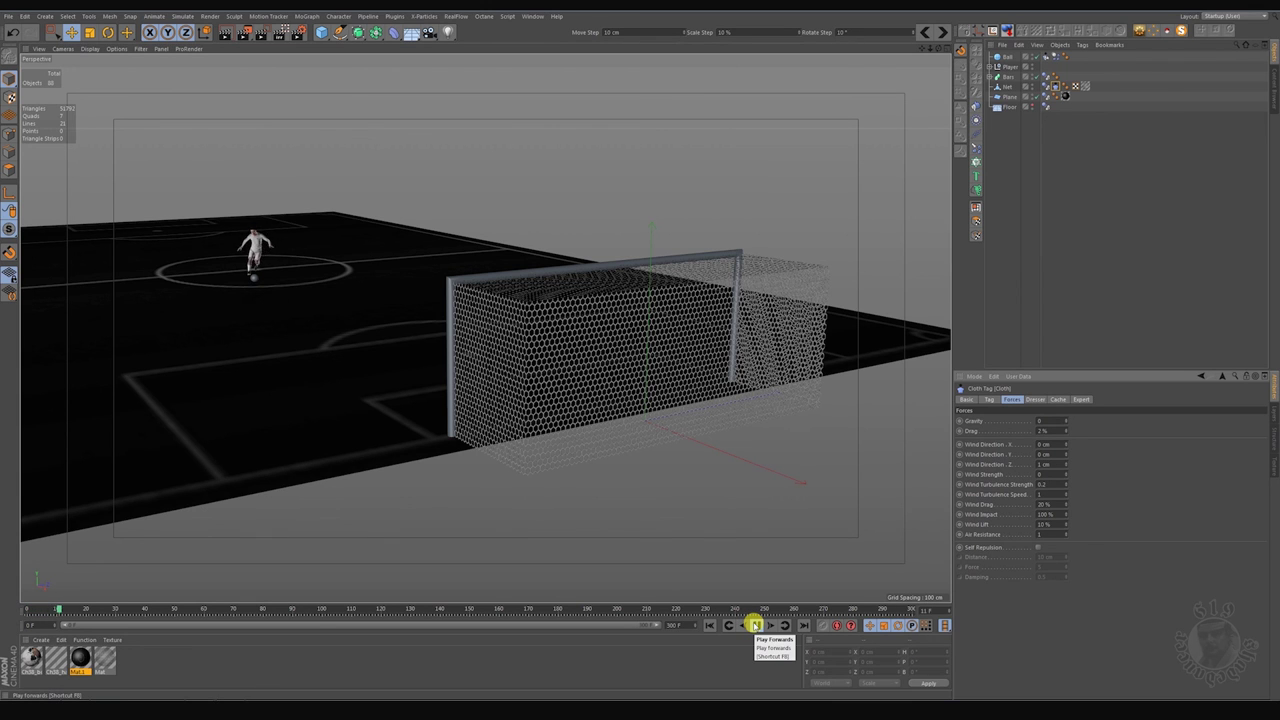